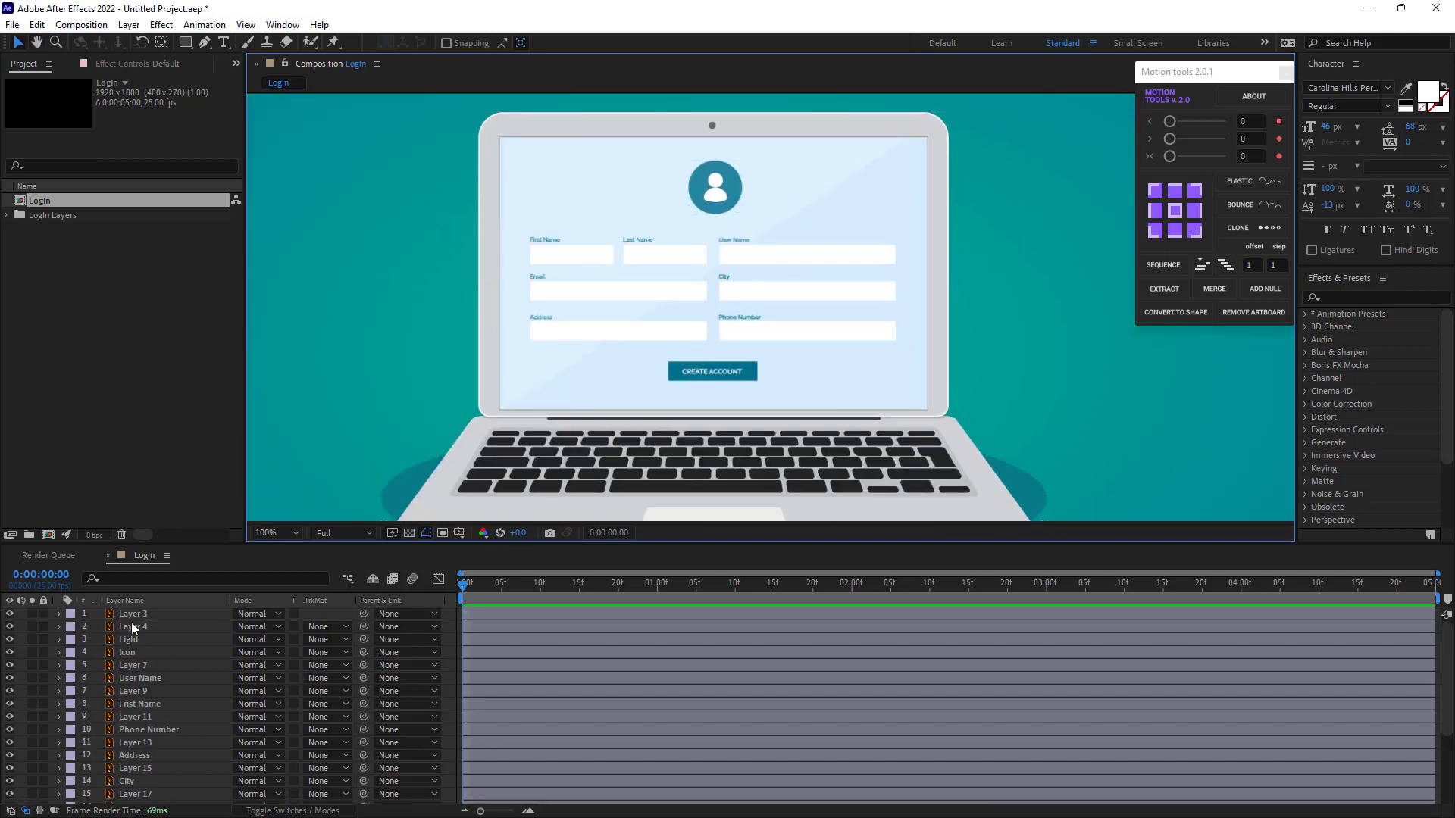
Hide and re-show Layer 3 and Layer 4 in turn to identify which title text each one holds
{"action": "left_click", "coordinate": [134, 615]}
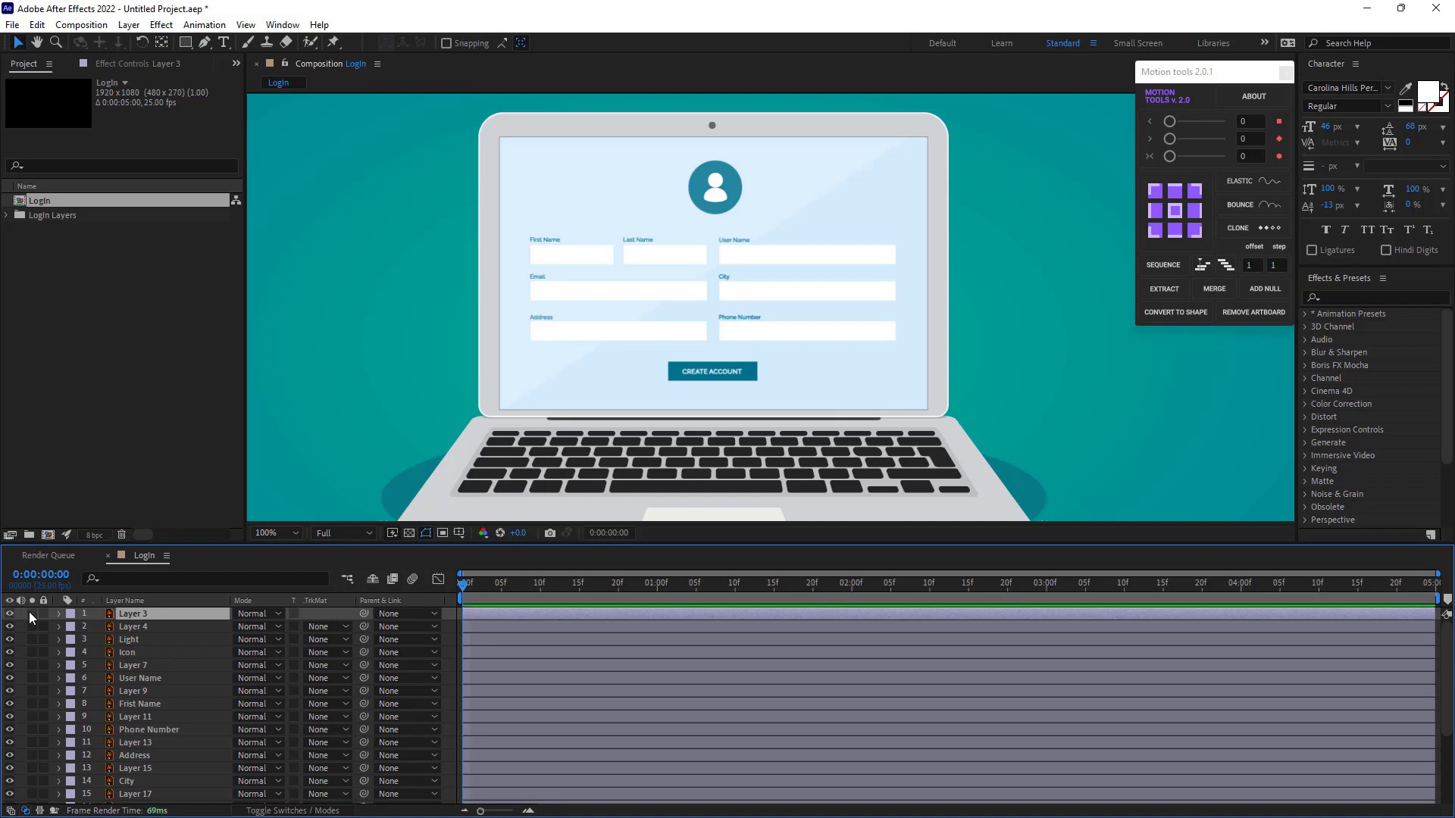
{"action": "scroll", "coordinate": [507, 335], "scroll_direction": "down", "scroll_amount": 1}
{"action": "left_click_drag", "start_coordinate": [622, 238], "coordinate": [589, 286]}
{"action": "scroll", "coordinate": [629, 272], "scroll_direction": "up", "scroll_amount": 1}
{"action": "left_click_drag", "start_coordinate": [679, 244], "coordinate": [659, 360]}
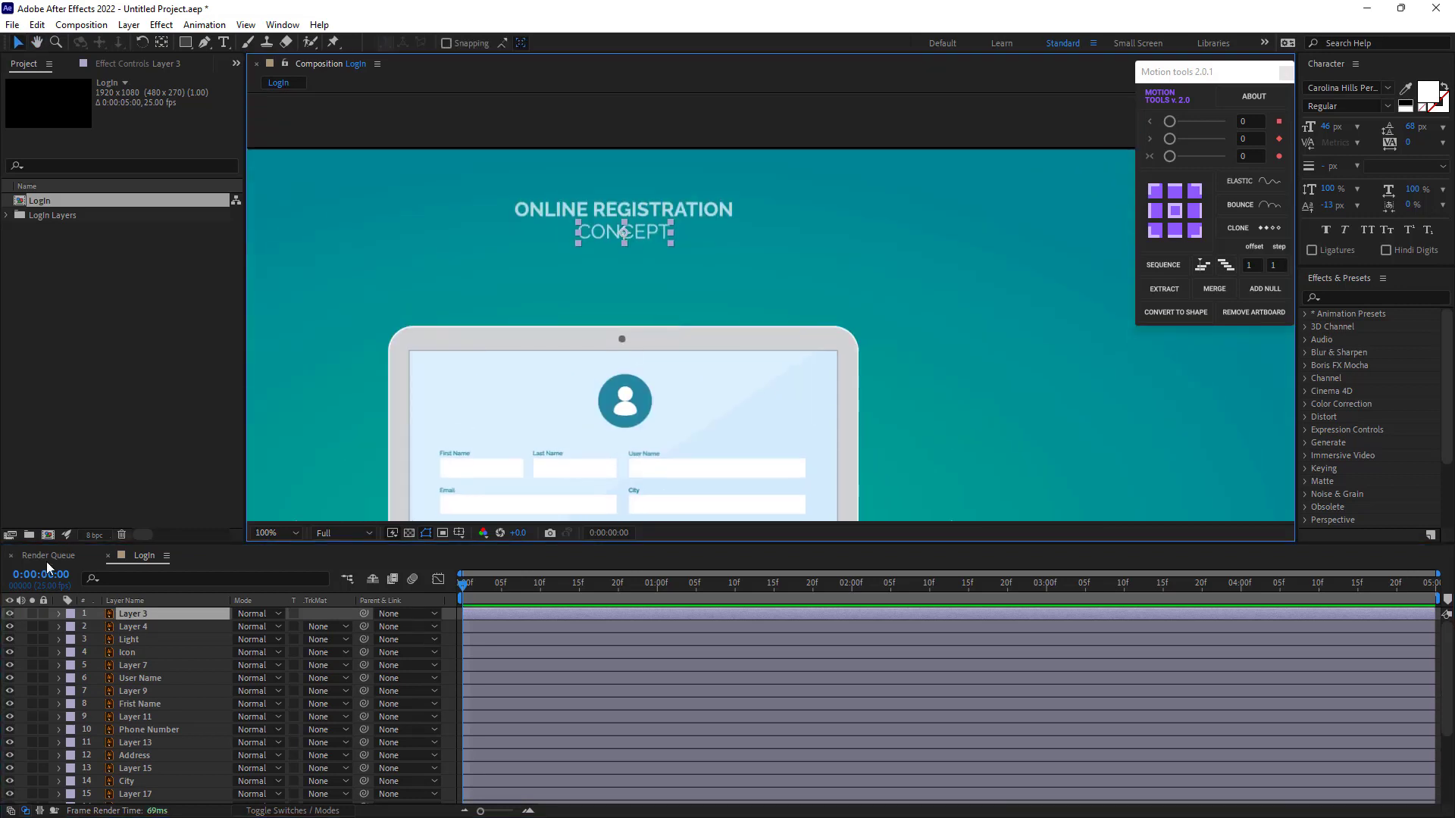
{"action": "left_click", "coordinate": [10, 614]}
{"action": "left_click", "coordinate": [9, 613]}
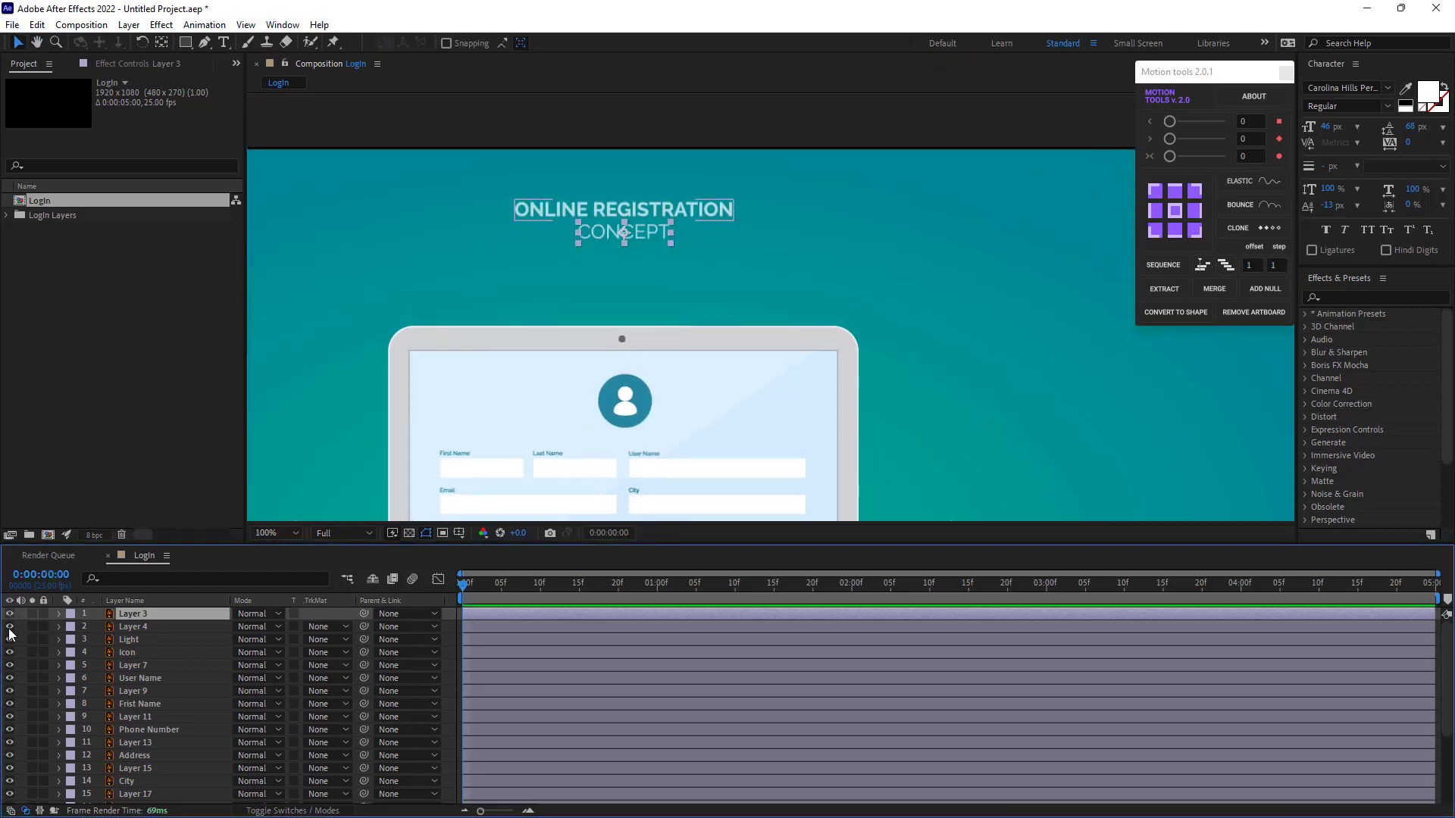
{"action": "left_click", "coordinate": [9, 628]}
{"action": "left_click", "coordinate": [9, 628]}
{"action": "left_click_drag", "start_coordinate": [435, 416], "coordinate": [496, 294]}
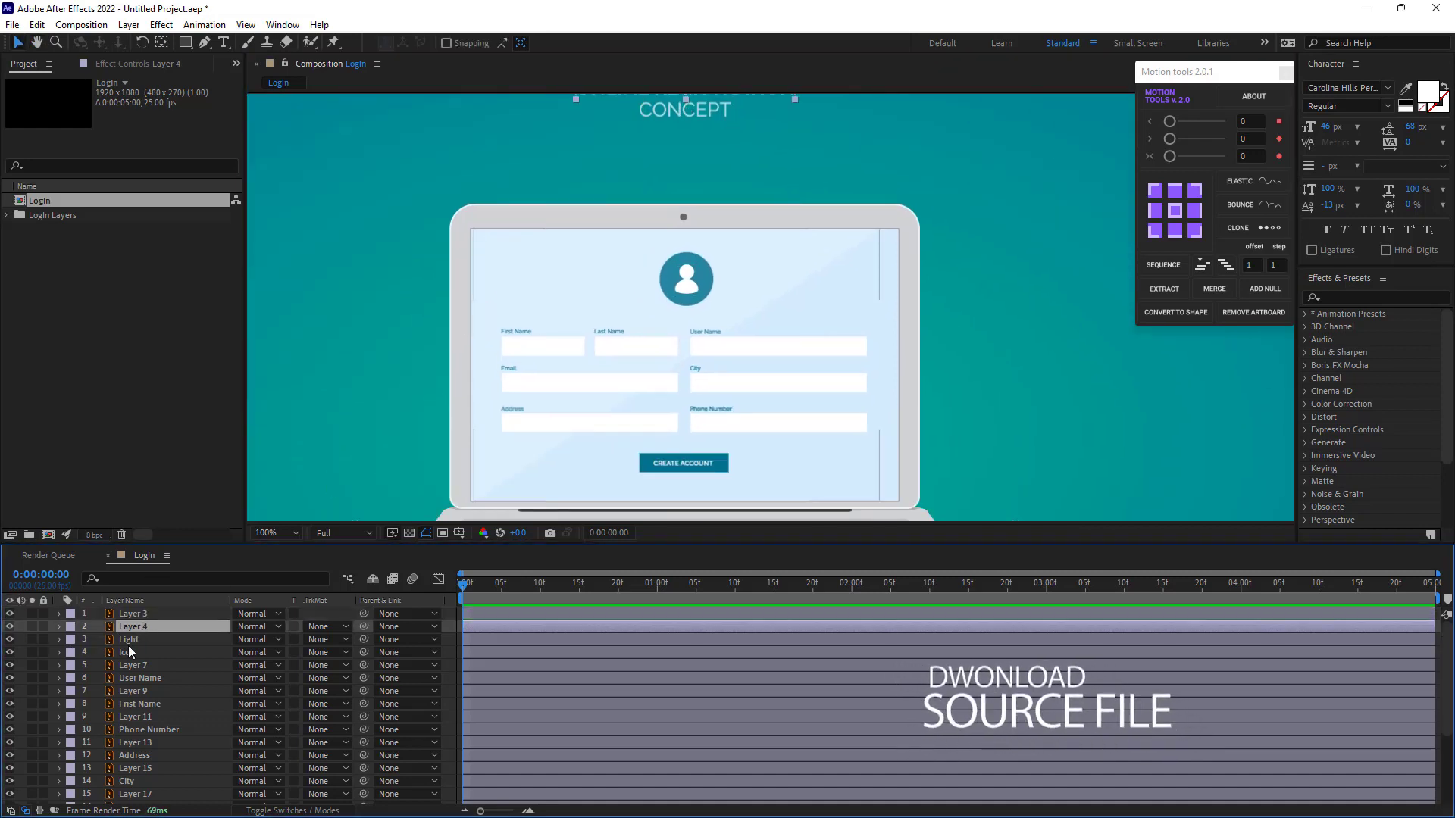
Hide and re-show the Light and Icon layers in turn to identify their artwork on the laptop screen
{"action": "left_click", "coordinate": [106, 641]}
{"action": "left_click", "coordinate": [10, 640]}
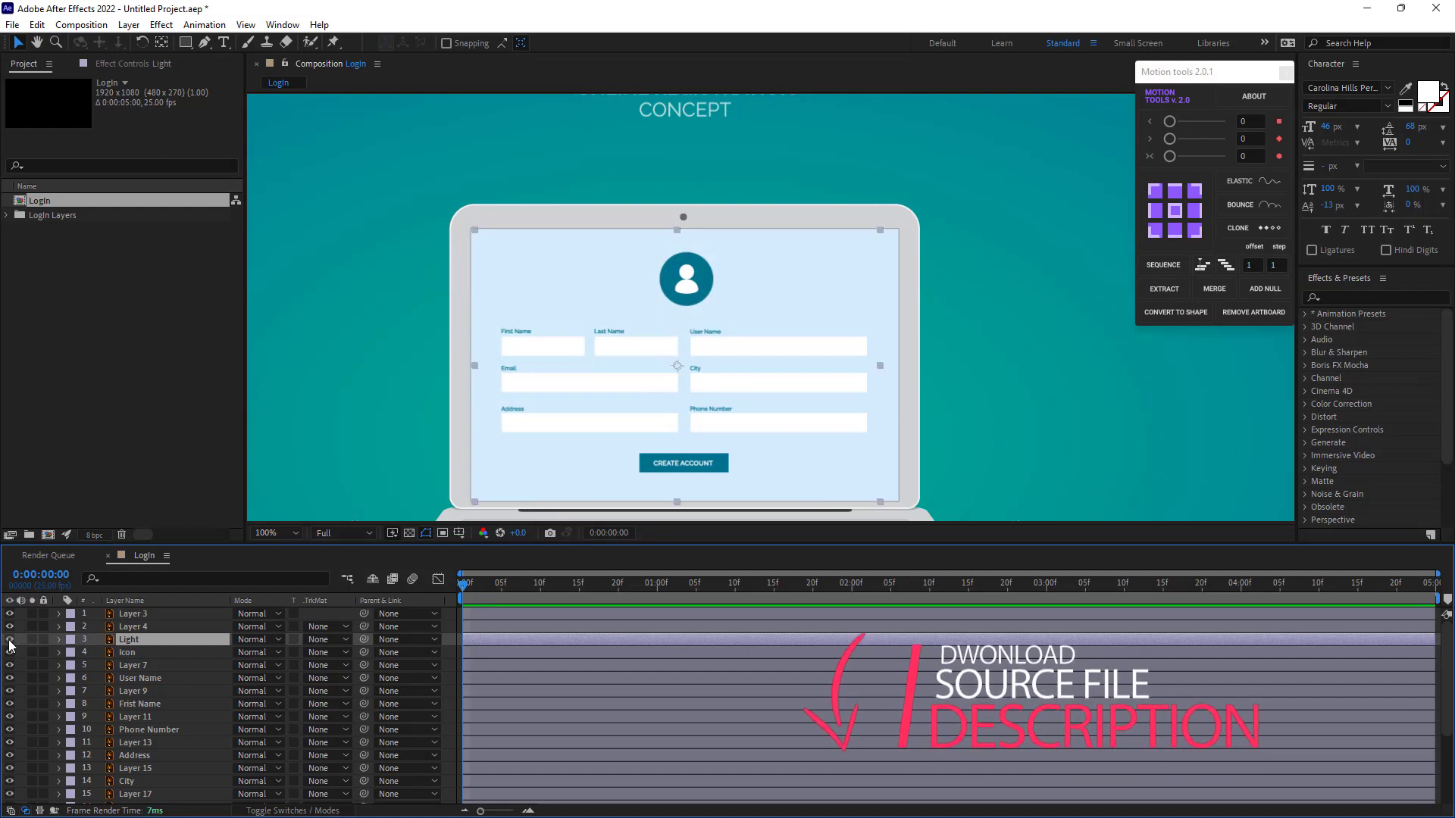
{"action": "left_click", "coordinate": [9, 639]}
{"action": "left_click", "coordinate": [10, 645]}
{"action": "left_click", "coordinate": [10, 645]}
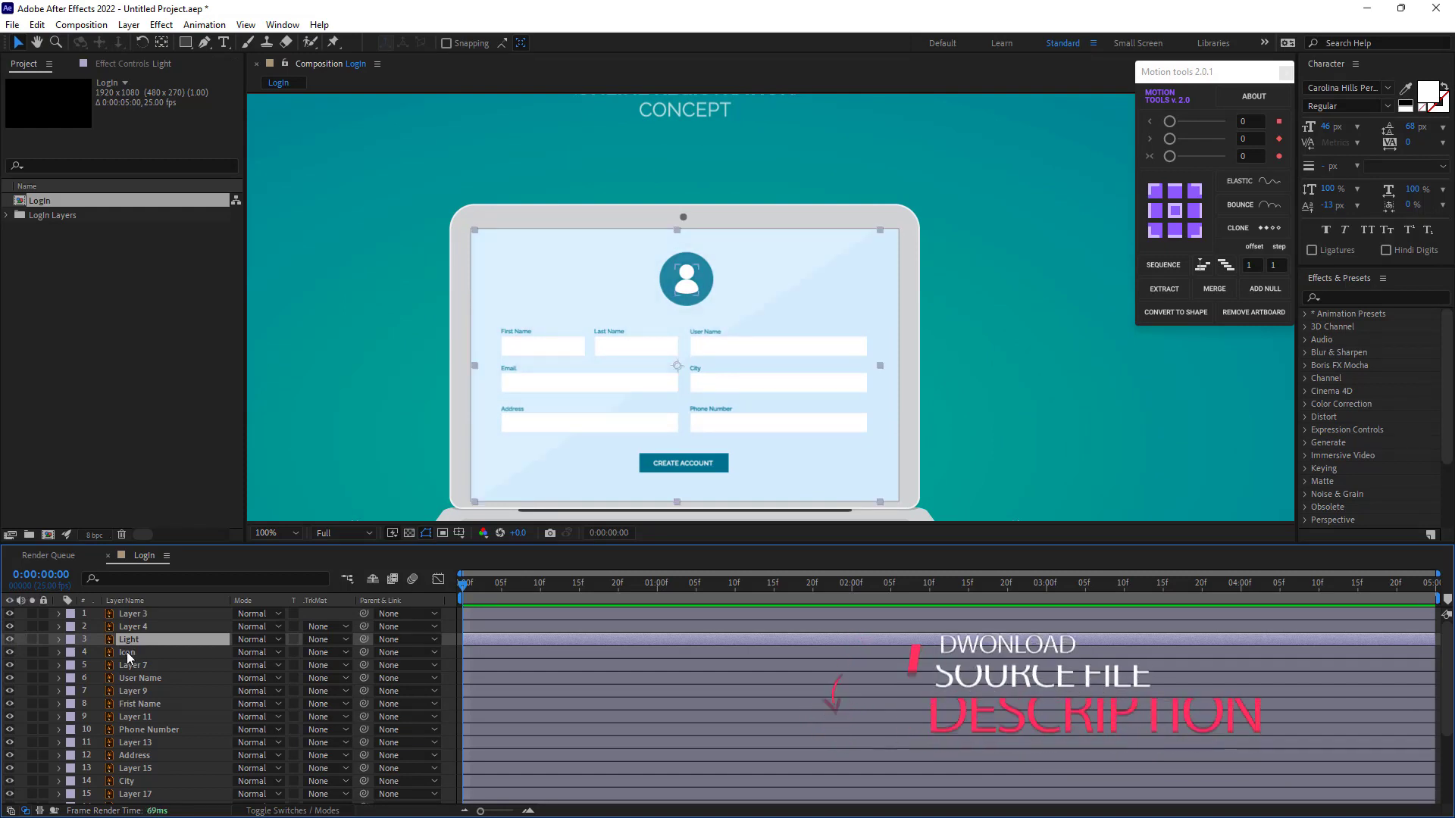
{"action": "left_click", "coordinate": [127, 653]}
{"action": "left_click", "coordinate": [10, 652]}
{"action": "left_click", "coordinate": [10, 652]}
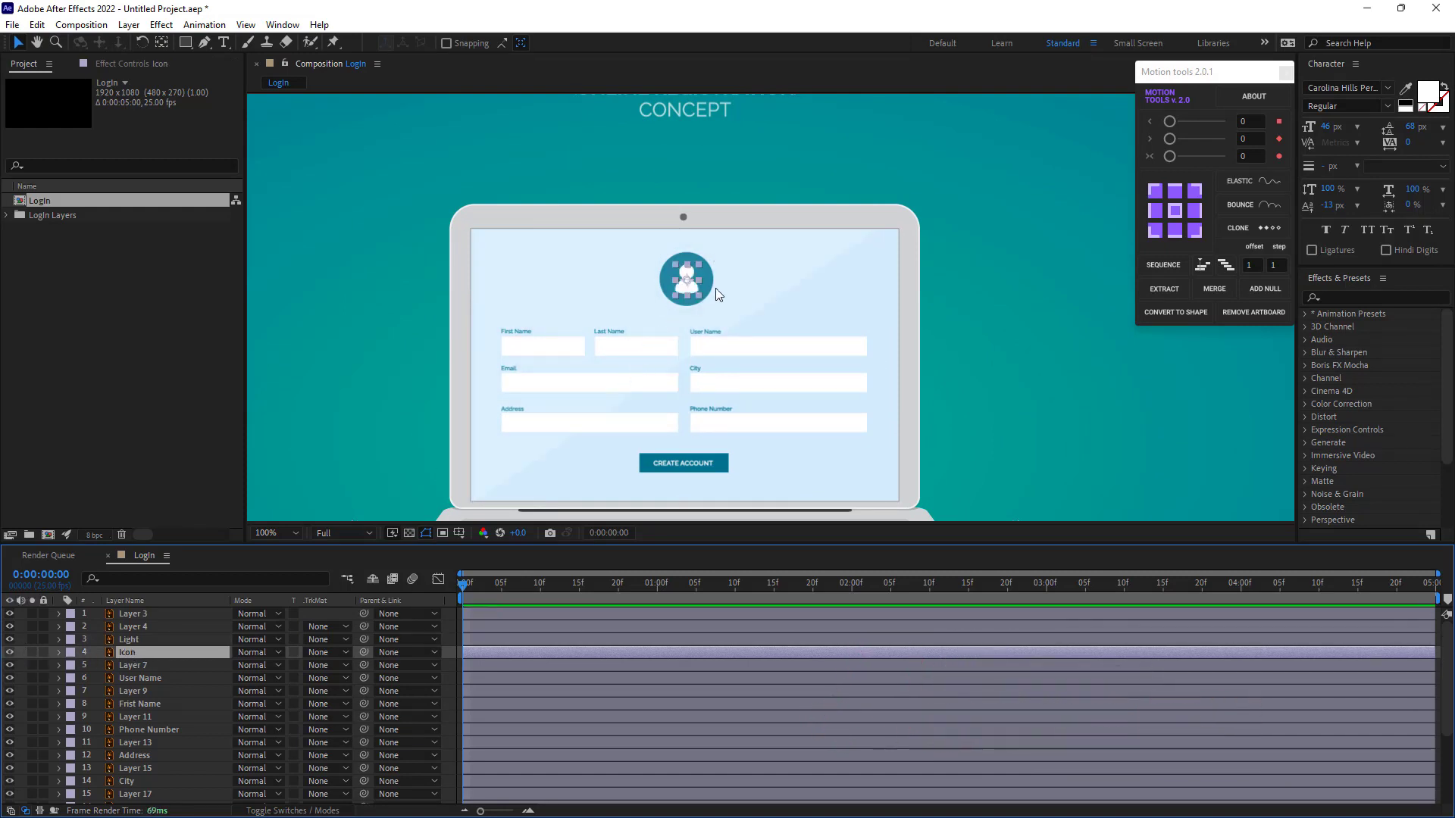
Move the Icon layer's anchor point to the bottom centre of the white person figure
{"action": "scroll", "coordinate": [671, 279], "scroll_direction": "up", "scroll_amount": 4}
{"action": "left_click_drag", "start_coordinate": [561, 266], "coordinate": [754, 337]}
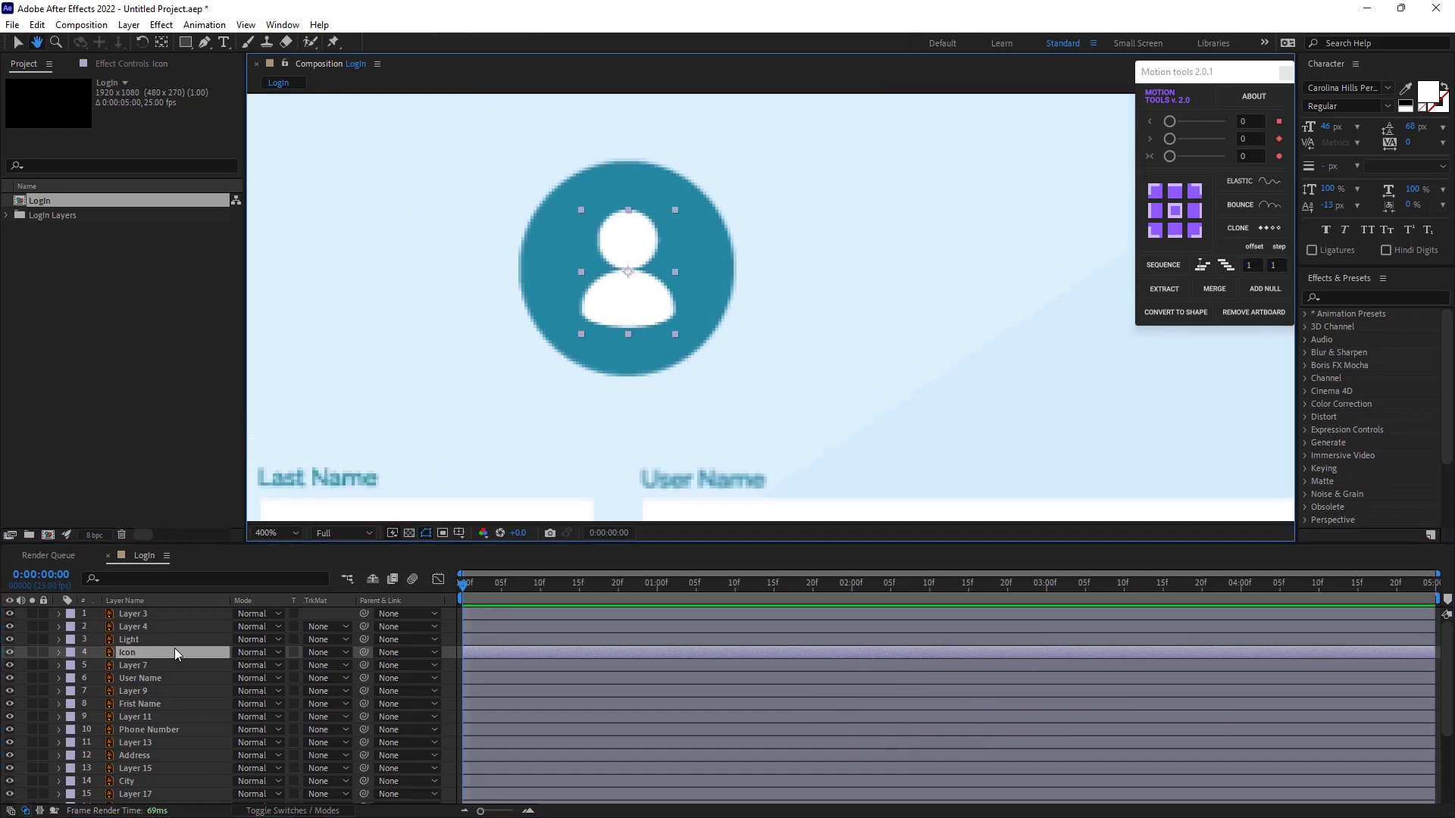
{"action": "left_click", "coordinate": [9, 652]}
{"action": "left_click", "coordinate": [10, 652]}
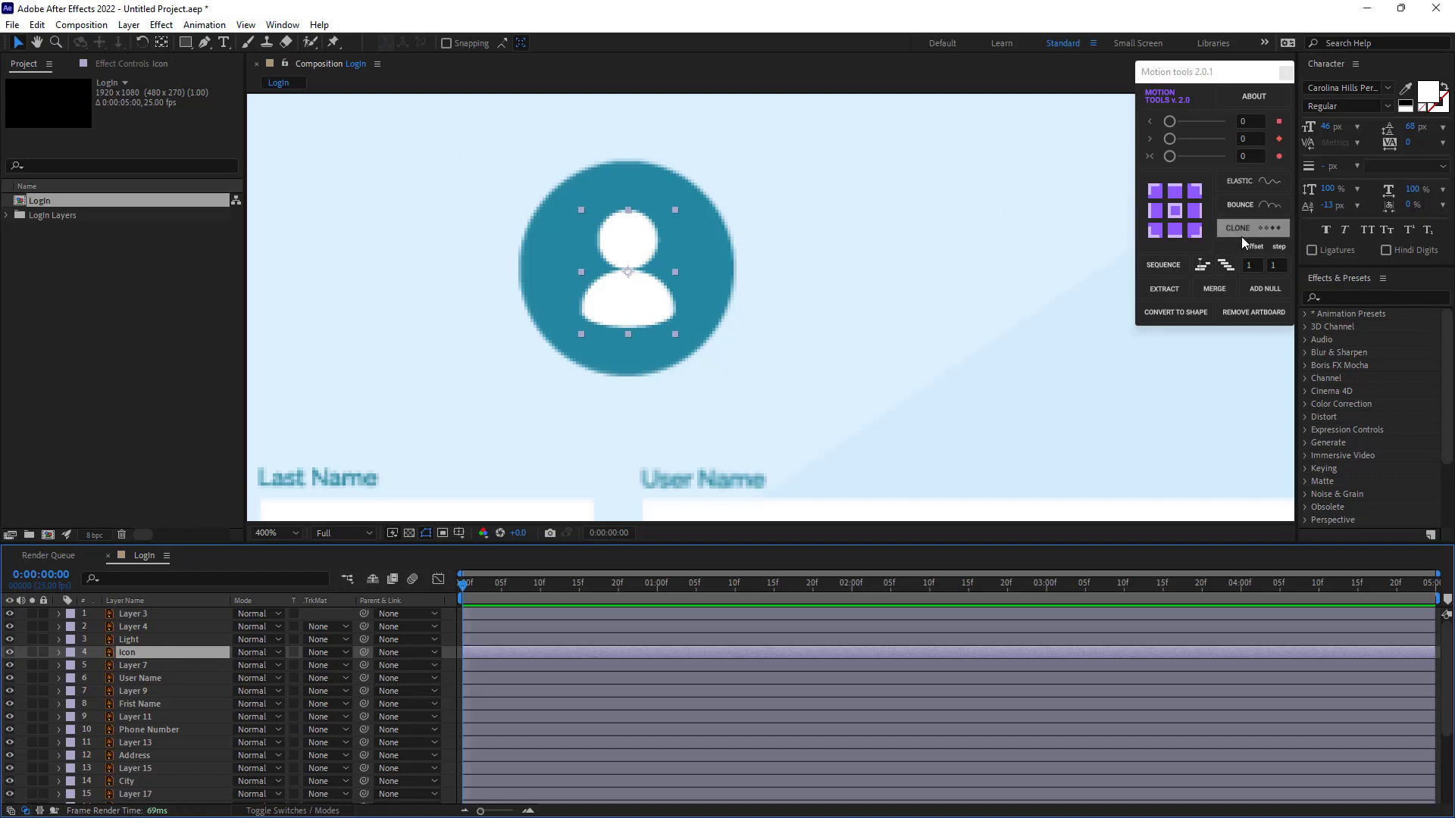
{"action": "left_click", "coordinate": [1174, 230]}
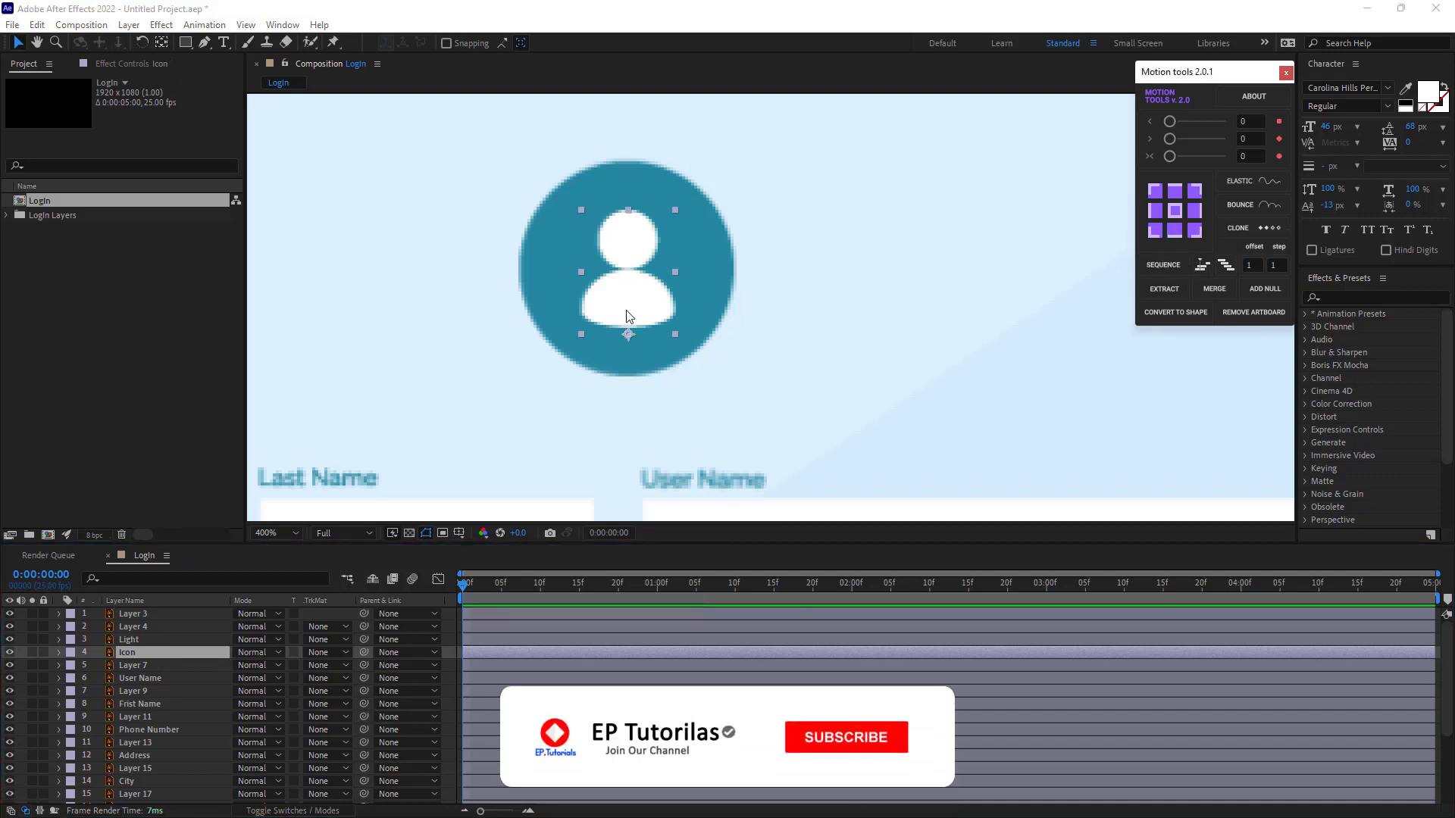
{"action": "left_click", "coordinate": [403, 612]}
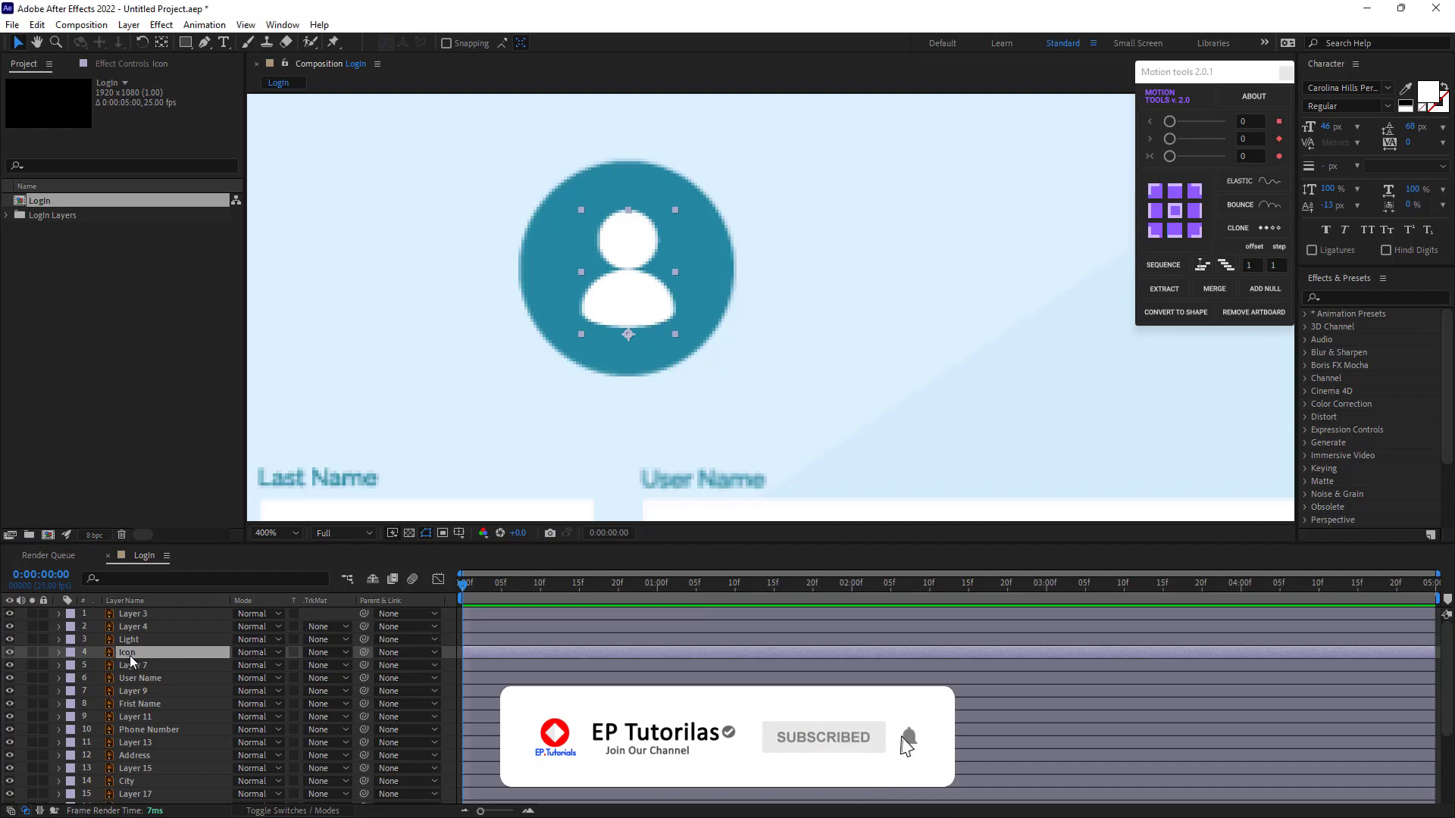
Animate the Icon layer's Scale from 0% at 0:00:00:00 to 100% at 0:00:00:20
{"action": "left_click_drag", "start_coordinate": [478, 590], "coordinate": [614, 588]}
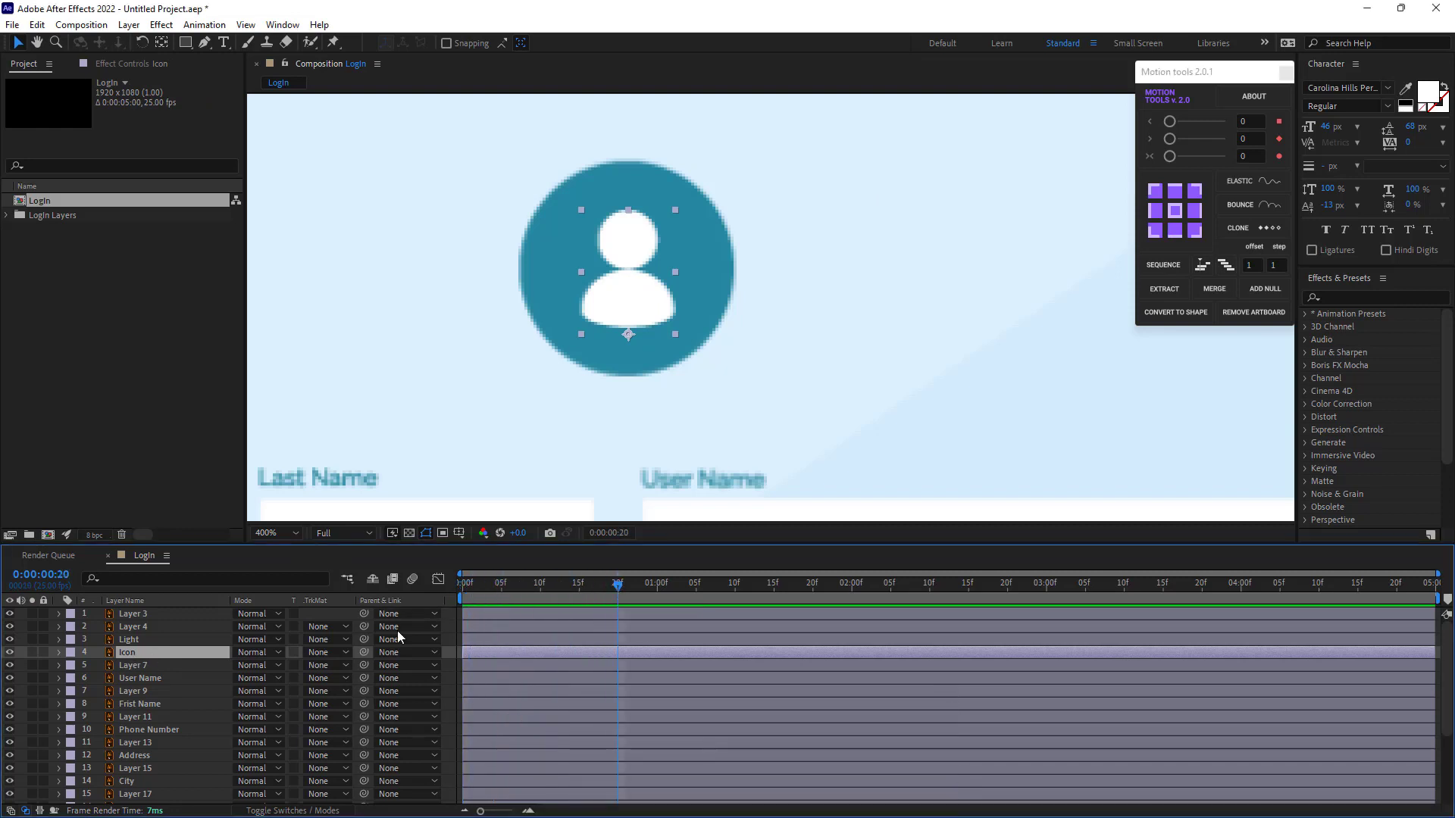
{"action": "left_click", "coordinate": [9, 653]}
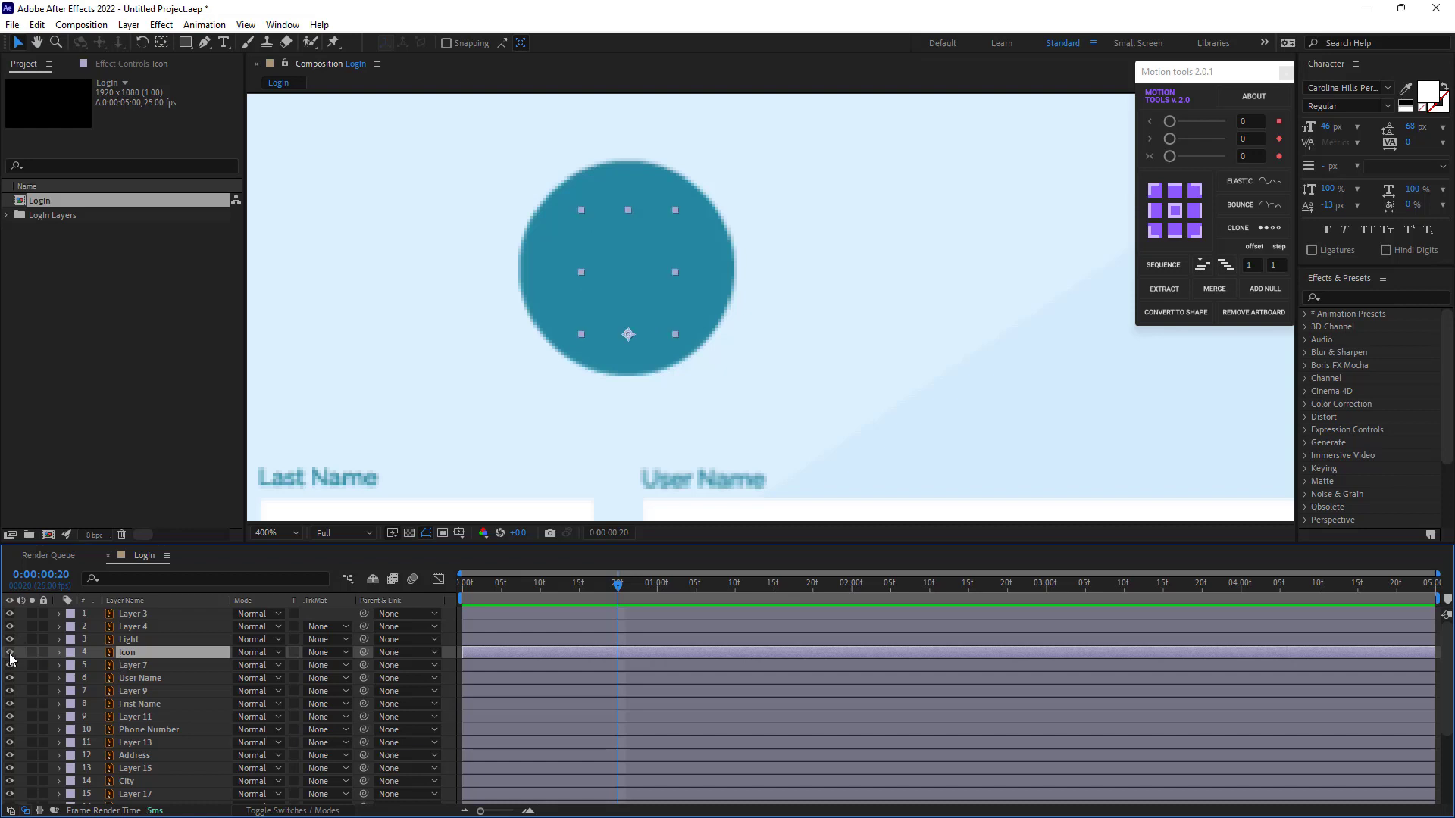
{"action": "left_click", "coordinate": [9, 653]}
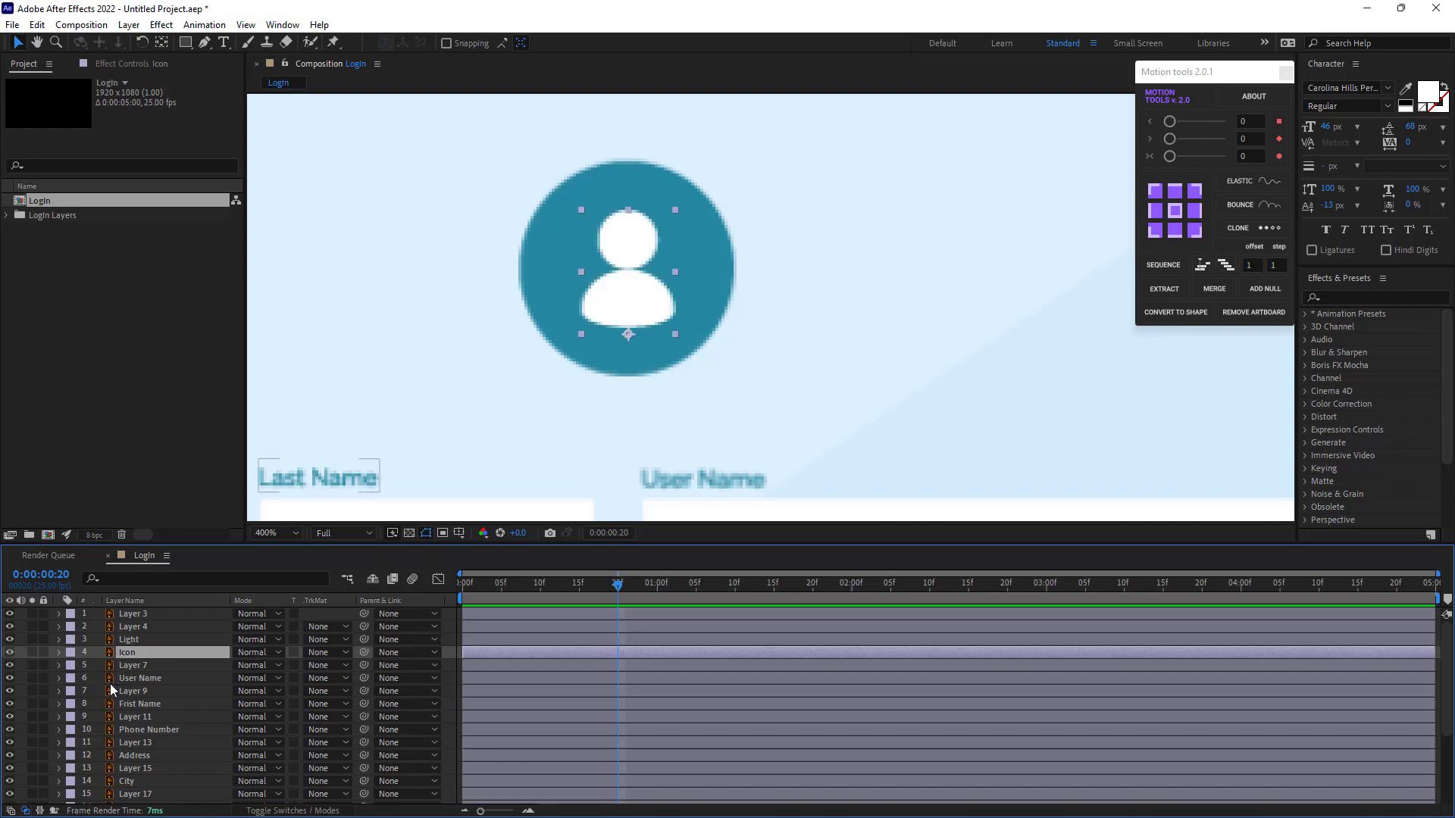
{"action": "key", "text": "s"}
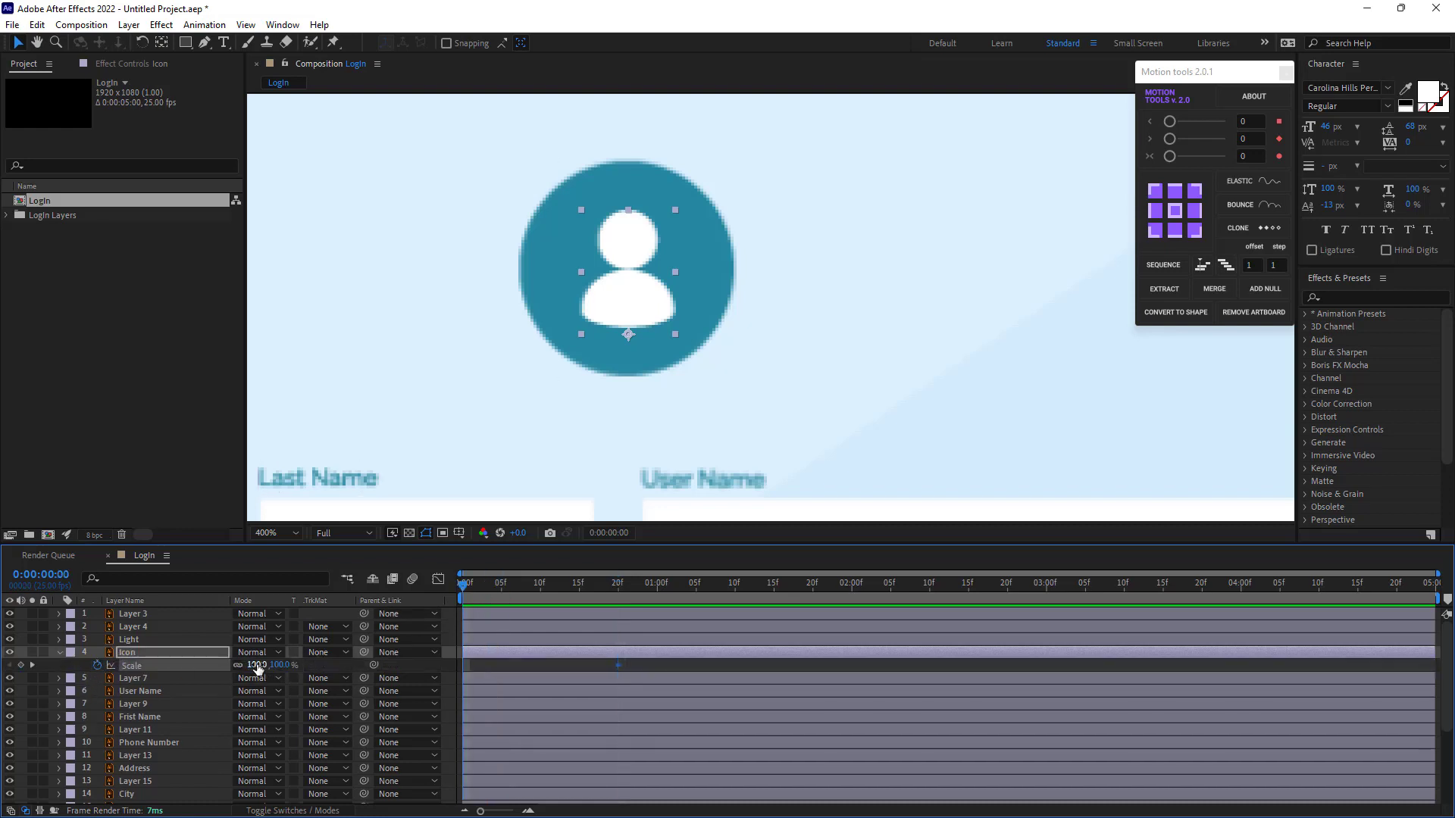
{"action": "type", "text": "0"}
{"action": "key", "text": "Return"}
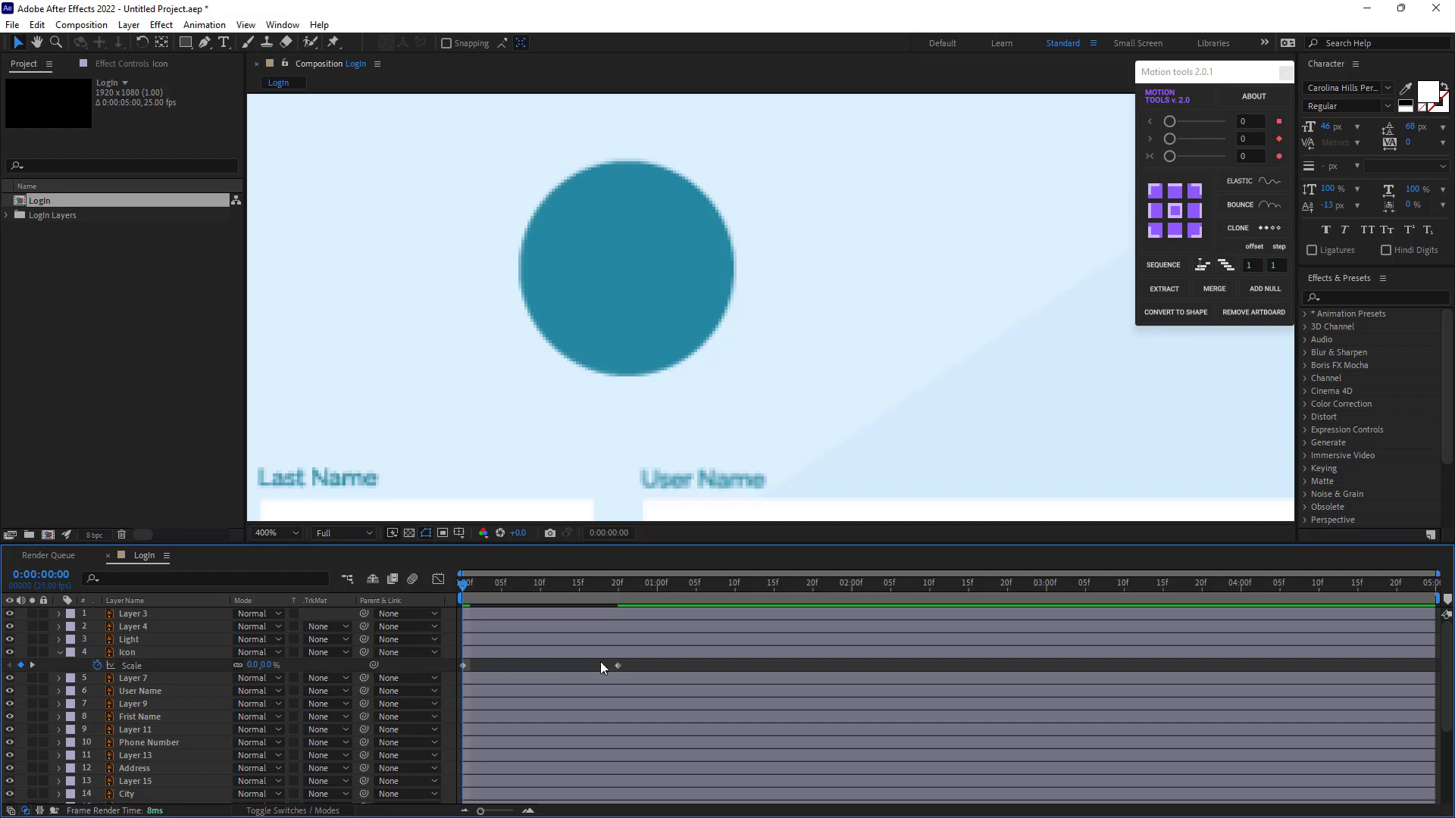
Apply Easy Ease to both Scale keyframes of the Icon layer
{"action": "left_click_drag", "start_coordinate": [639, 666], "coordinate": [465, 674]}
{"action": "right_click", "coordinate": [463, 666]}
{"action": "mouse_move", "coordinate": [491, 665]}
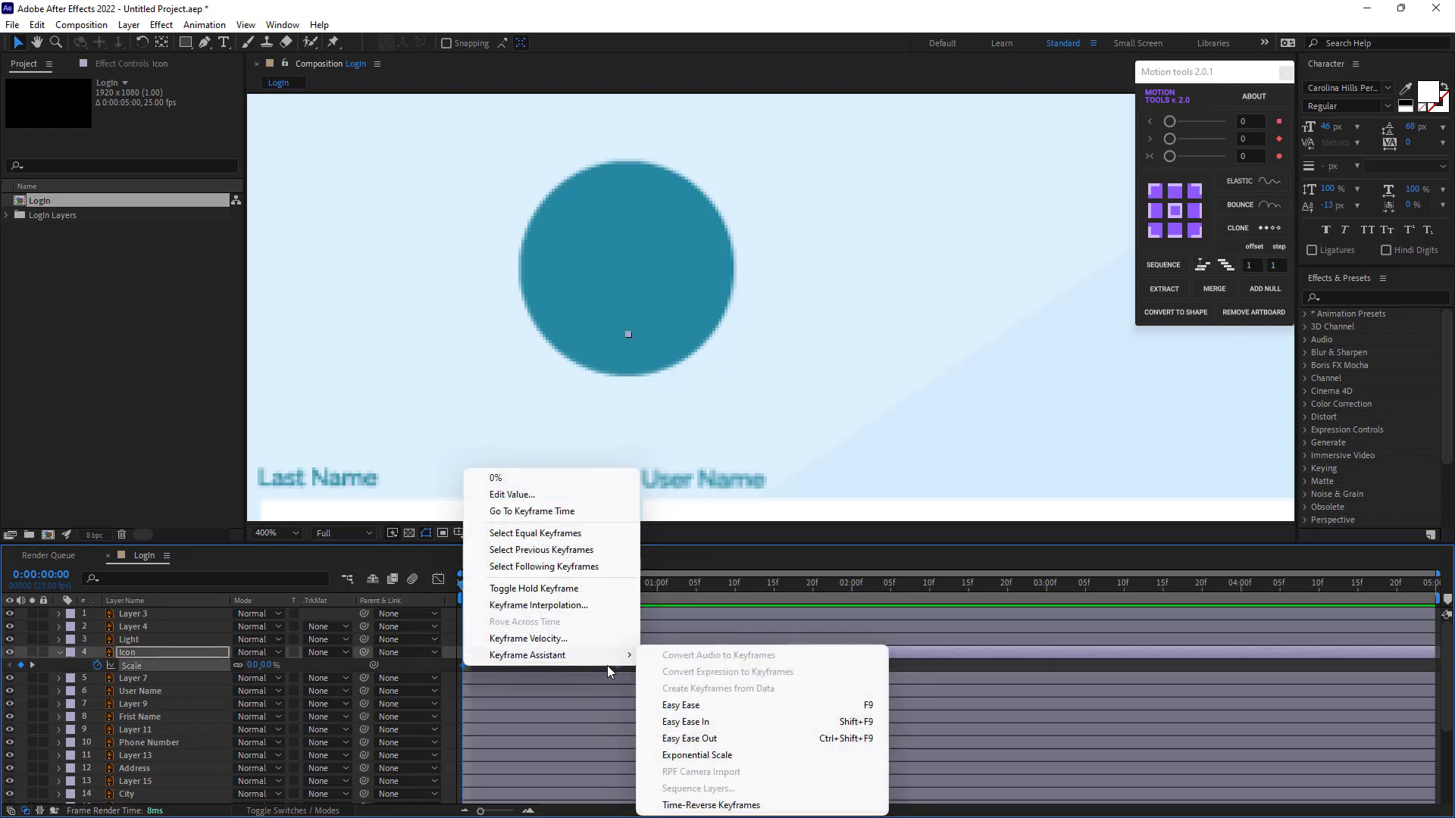
{"action": "left_click", "coordinate": [695, 703]}
Reshape the Icon layer's Scale speed graph into a steep peak at about frame 3 with a long ease-out
{"action": "left_click", "coordinate": [438, 580]}
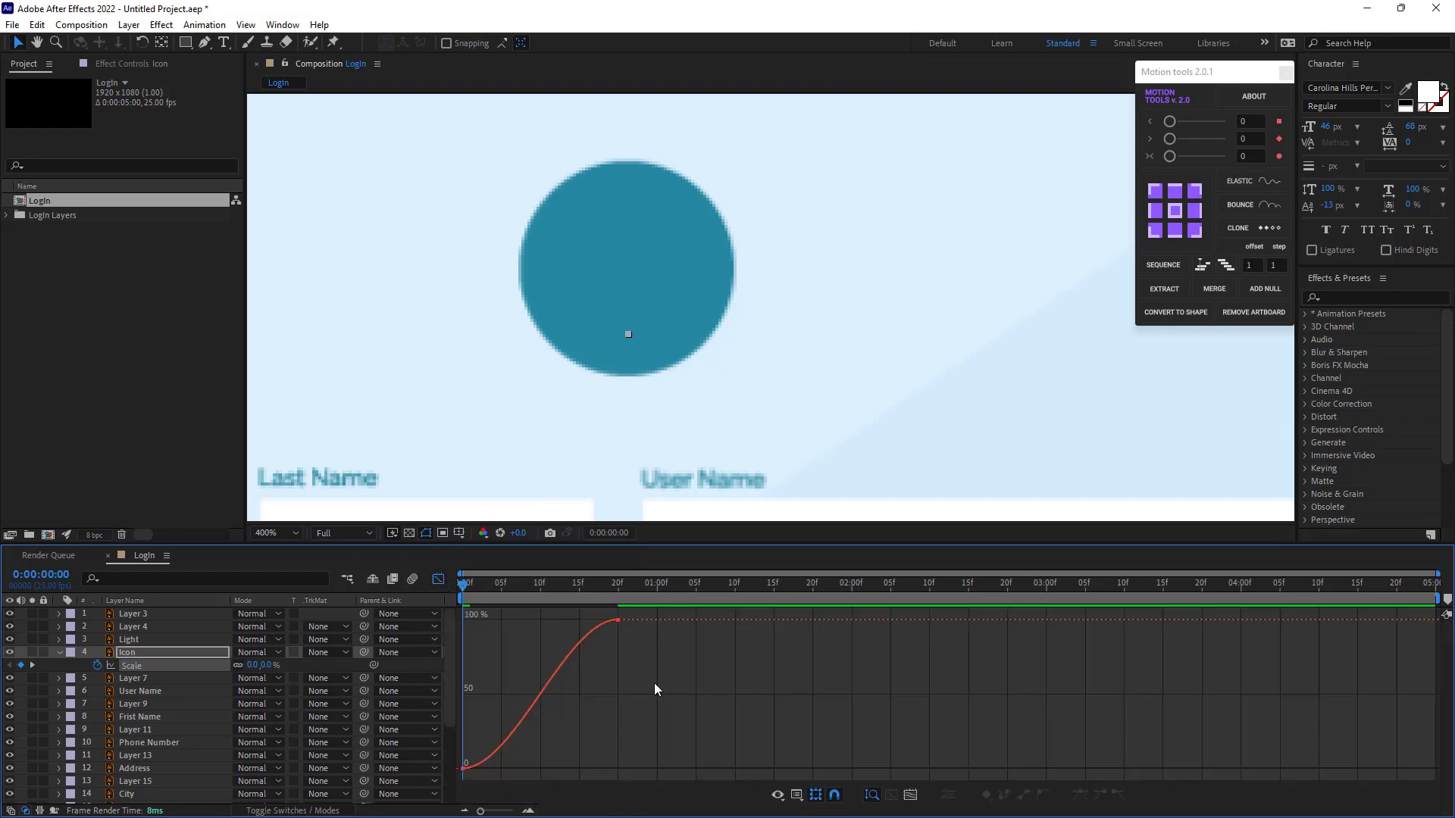
{"action": "right_click", "coordinate": [576, 643]}
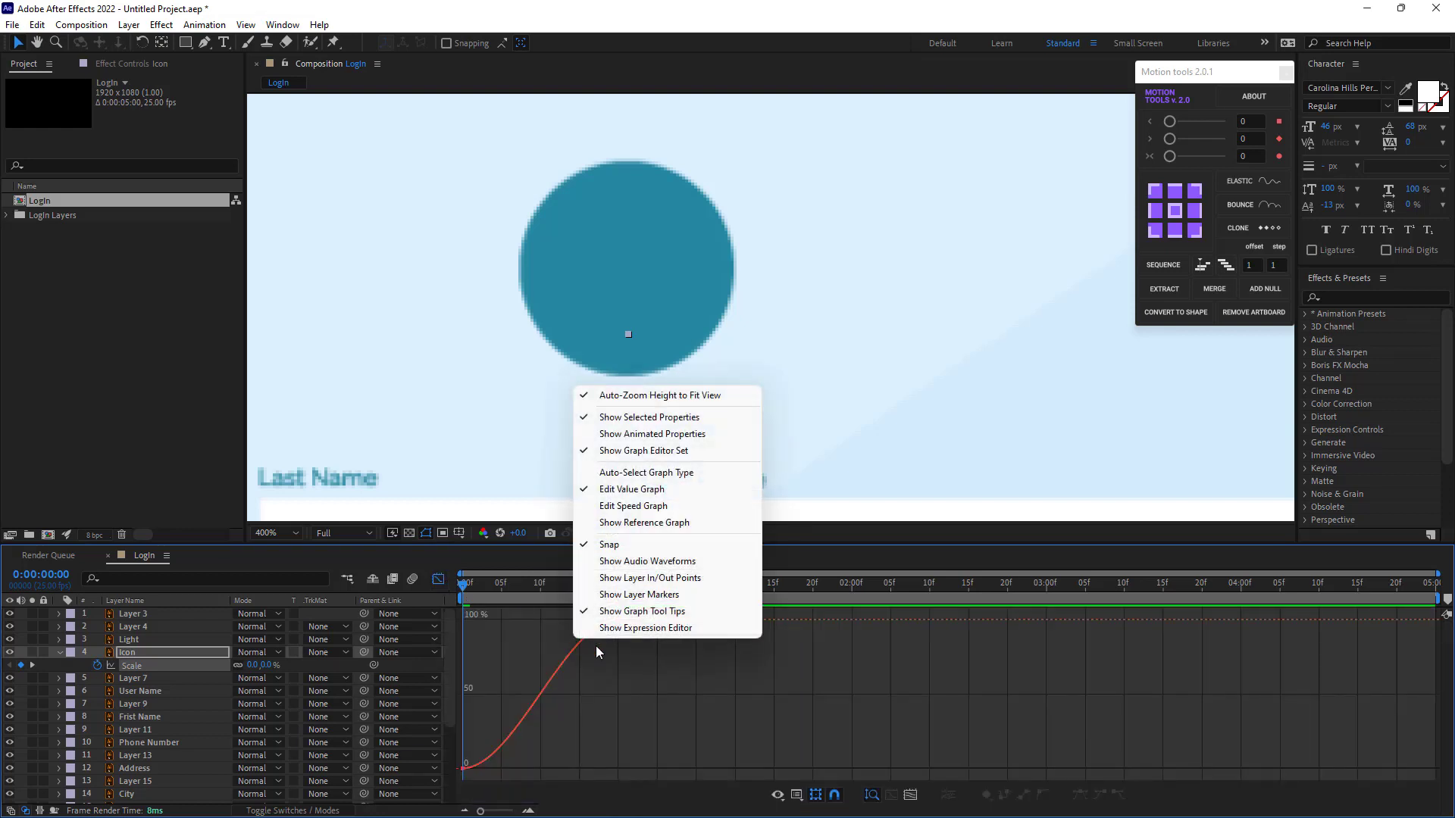
{"action": "left_click", "coordinate": [617, 513]}
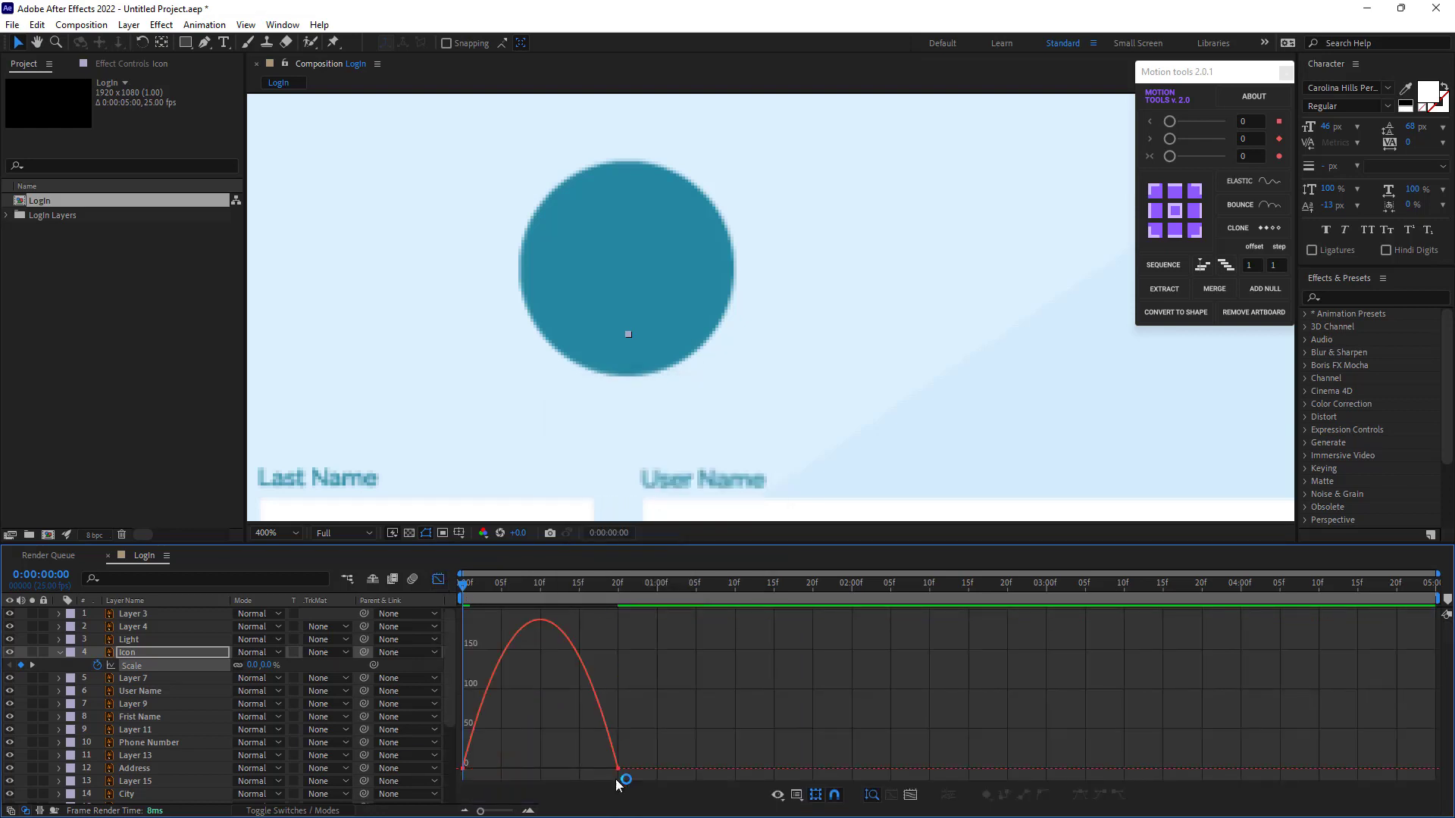
{"action": "left_click_drag", "start_coordinate": [656, 741], "coordinate": [540, 769]}
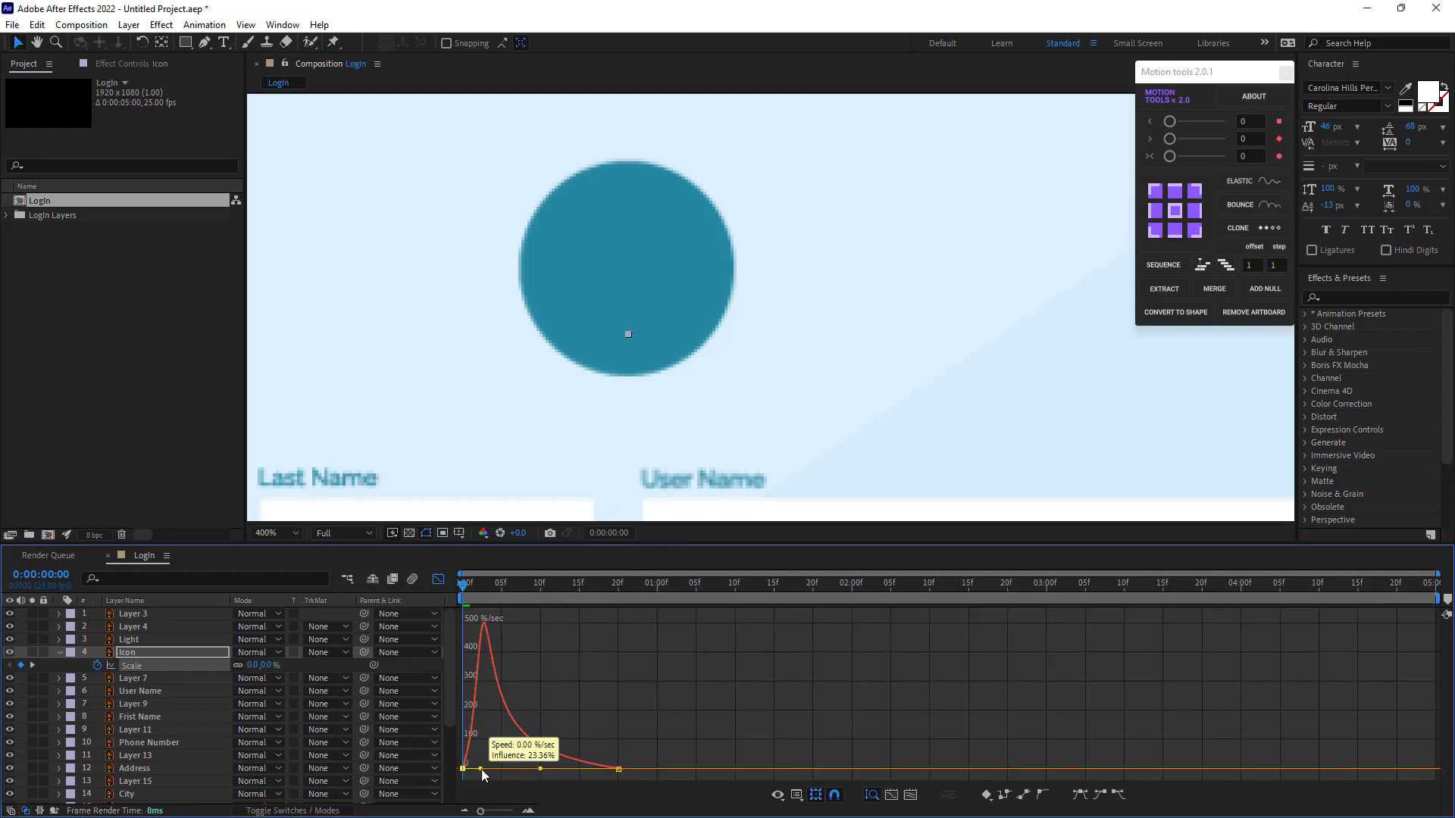
{"action": "left_click", "coordinate": [438, 579]}
{"action": "left_click", "coordinate": [491, 666]}
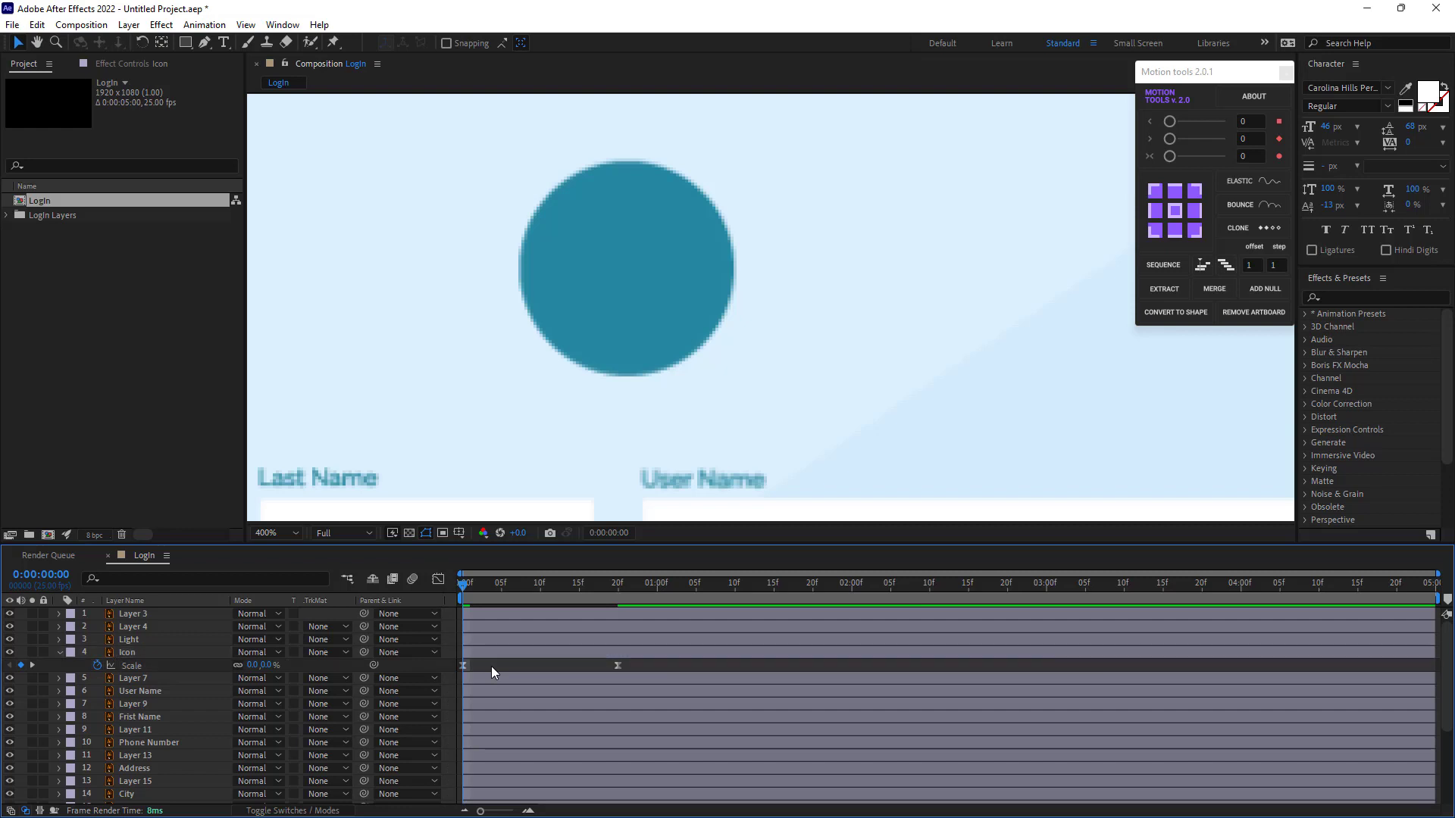
Preview the icon's scale animation and shift the Icon layer in time to start at about frame 11
{"action": "key", "text": "space"}
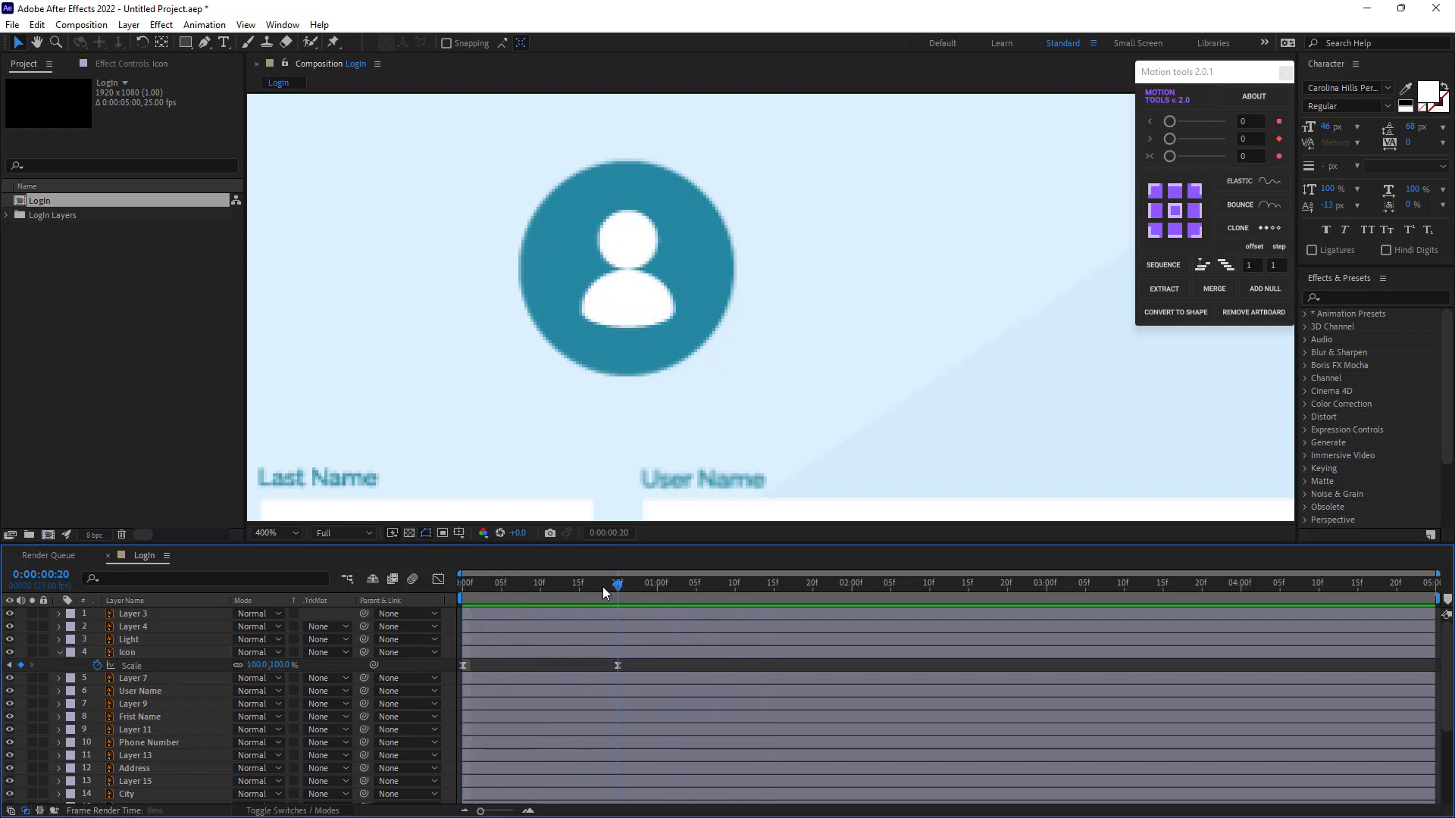
{"action": "key", "text": "space"}
{"action": "key", "text": "space"}
{"action": "left_click", "coordinate": [617, 593]}
{"action": "left_click_drag", "start_coordinate": [620, 593], "coordinate": [616, 593]}
{"action": "left_click", "coordinate": [504, 657]}
{"action": "left_click_drag", "start_coordinate": [503, 654], "coordinate": [589, 653]}
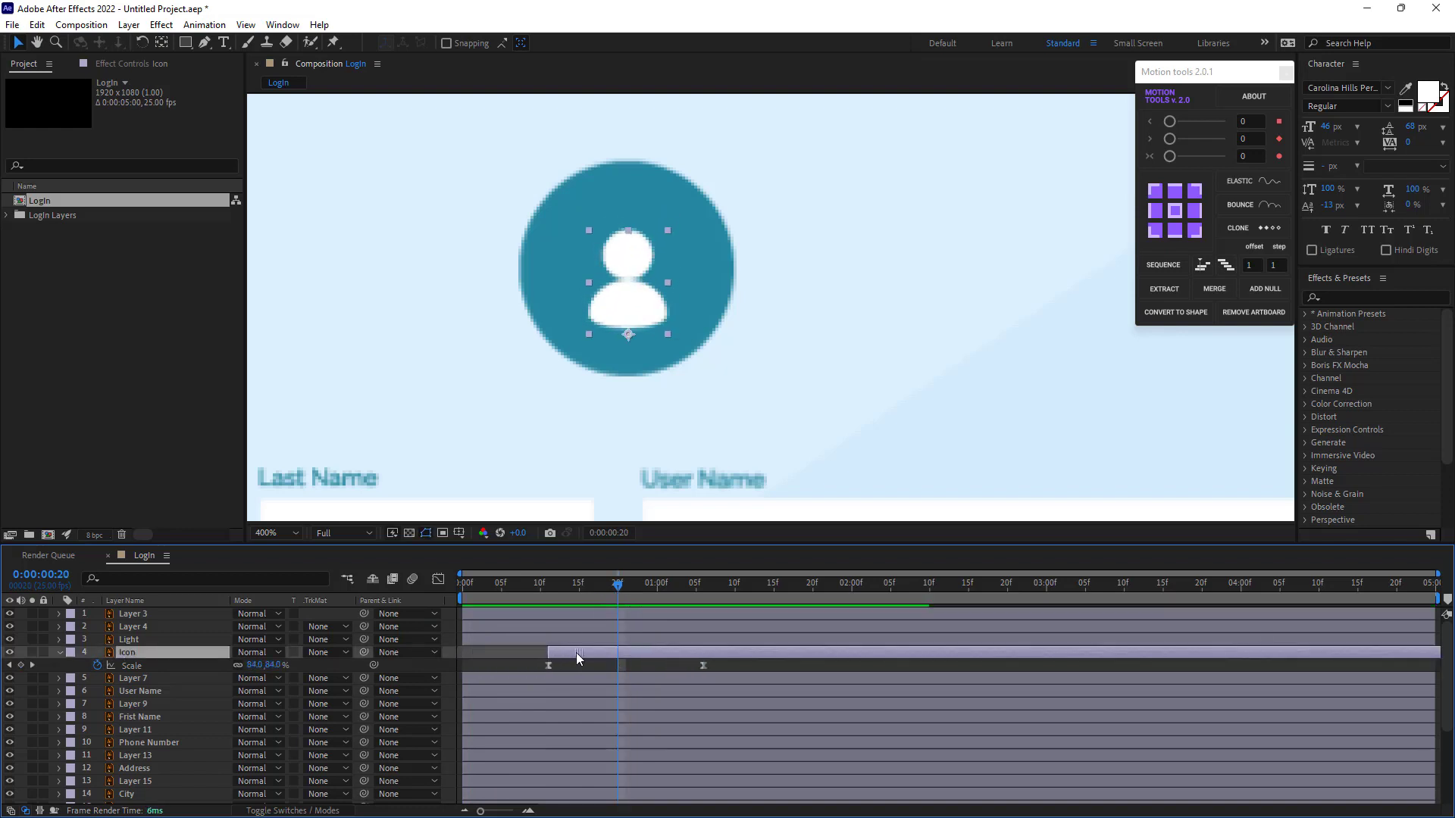
Animate the Scale of Layer 7, the teal circle, from 0% at 0:00:00:00 to 100% at 0:00:00:20
{"action": "left_click", "coordinate": [125, 679]}
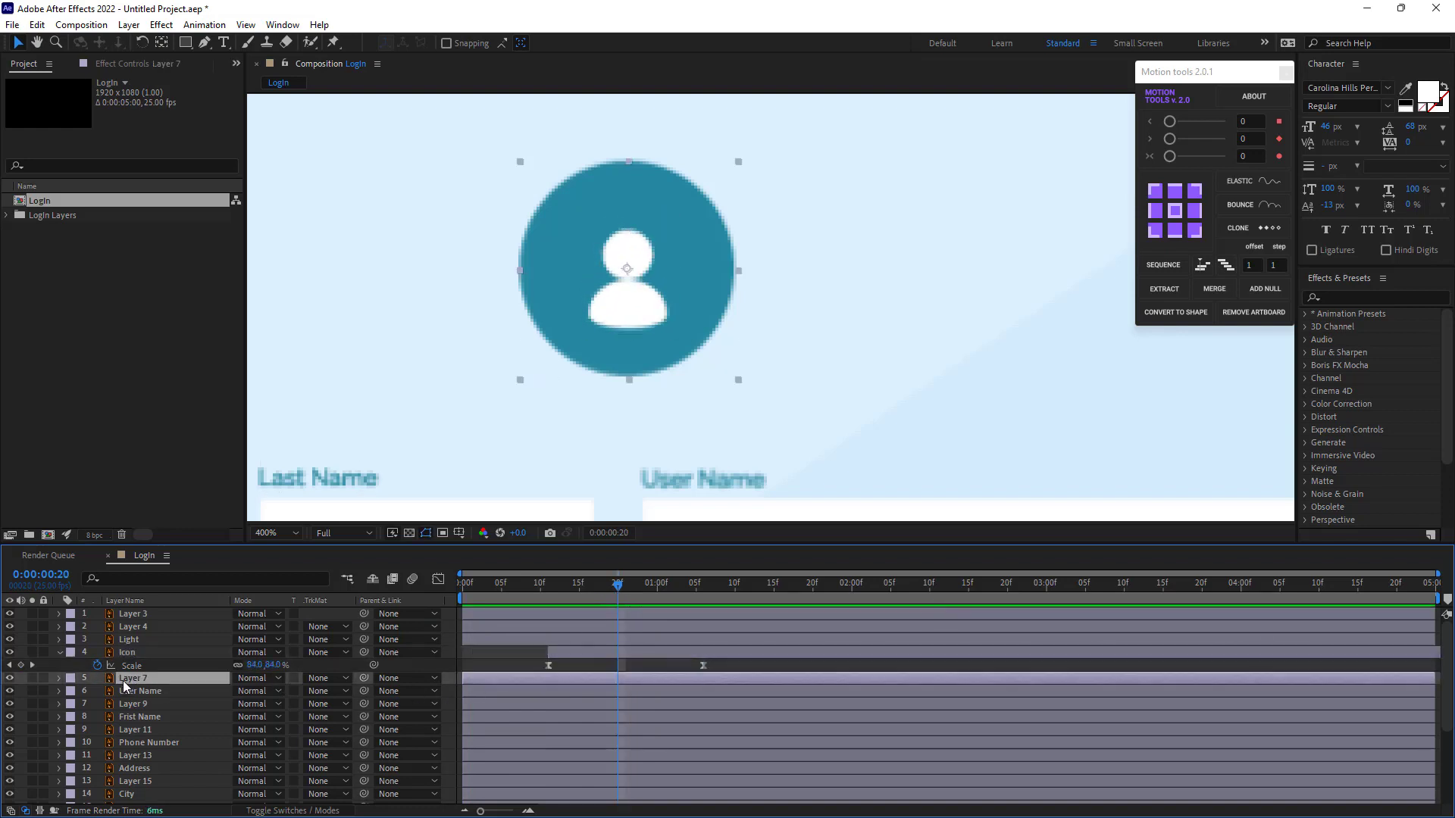
{"action": "left_click", "coordinate": [10, 679]}
{"action": "left_click", "coordinate": [10, 679]}
{"action": "key", "text": "s"}
{"action": "left_click", "coordinate": [97, 691]}
{"action": "left_click_drag", "start_coordinate": [619, 585], "coordinate": [435, 598]}
{"action": "left_click", "coordinate": [262, 691]}
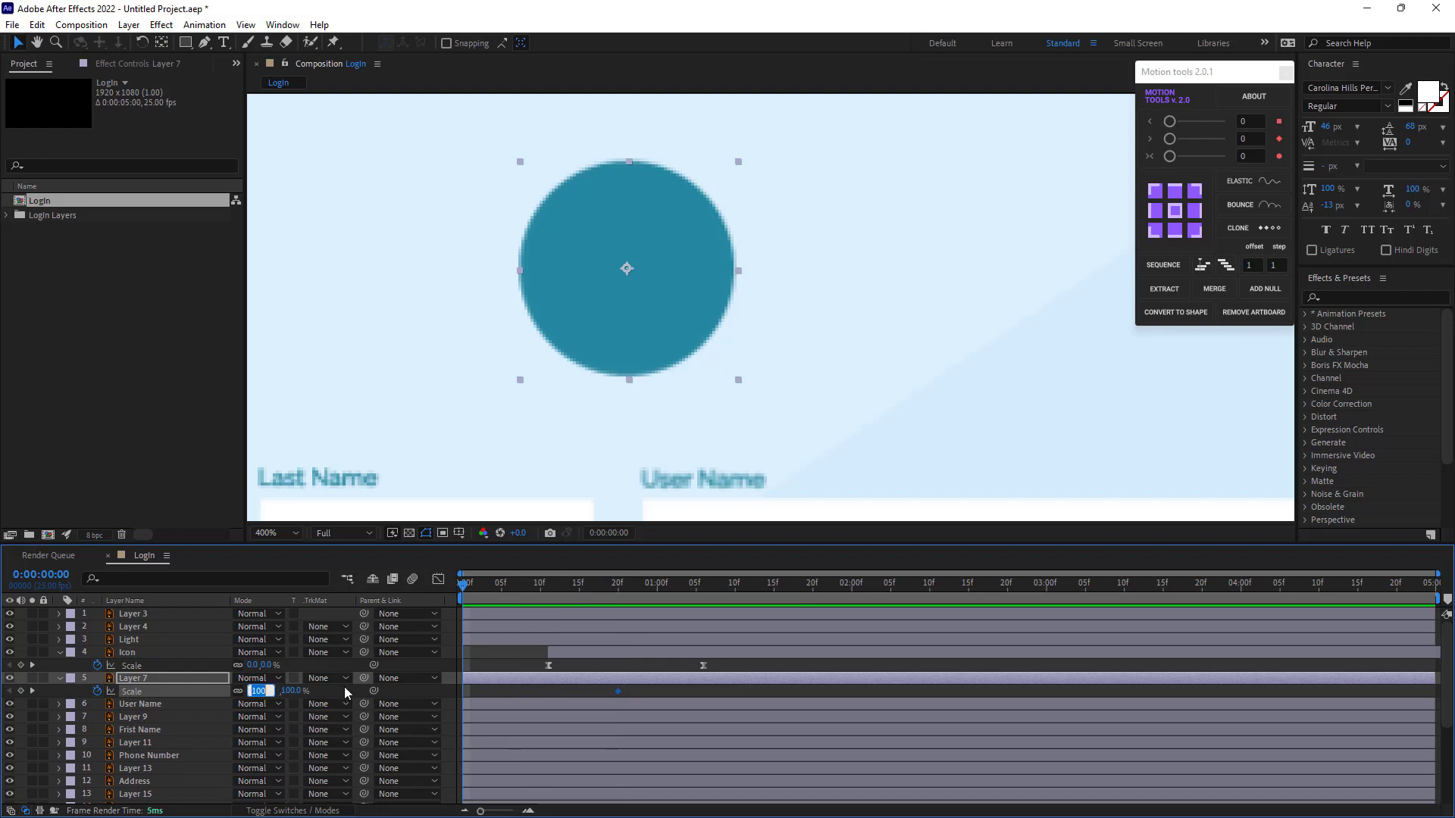
{"action": "type", "text": "0"}
{"action": "left_click", "coordinate": [580, 688]}
Apply Easy Ease to both Scale keyframes of Layer 7
{"action": "left_click", "coordinate": [640, 690]}
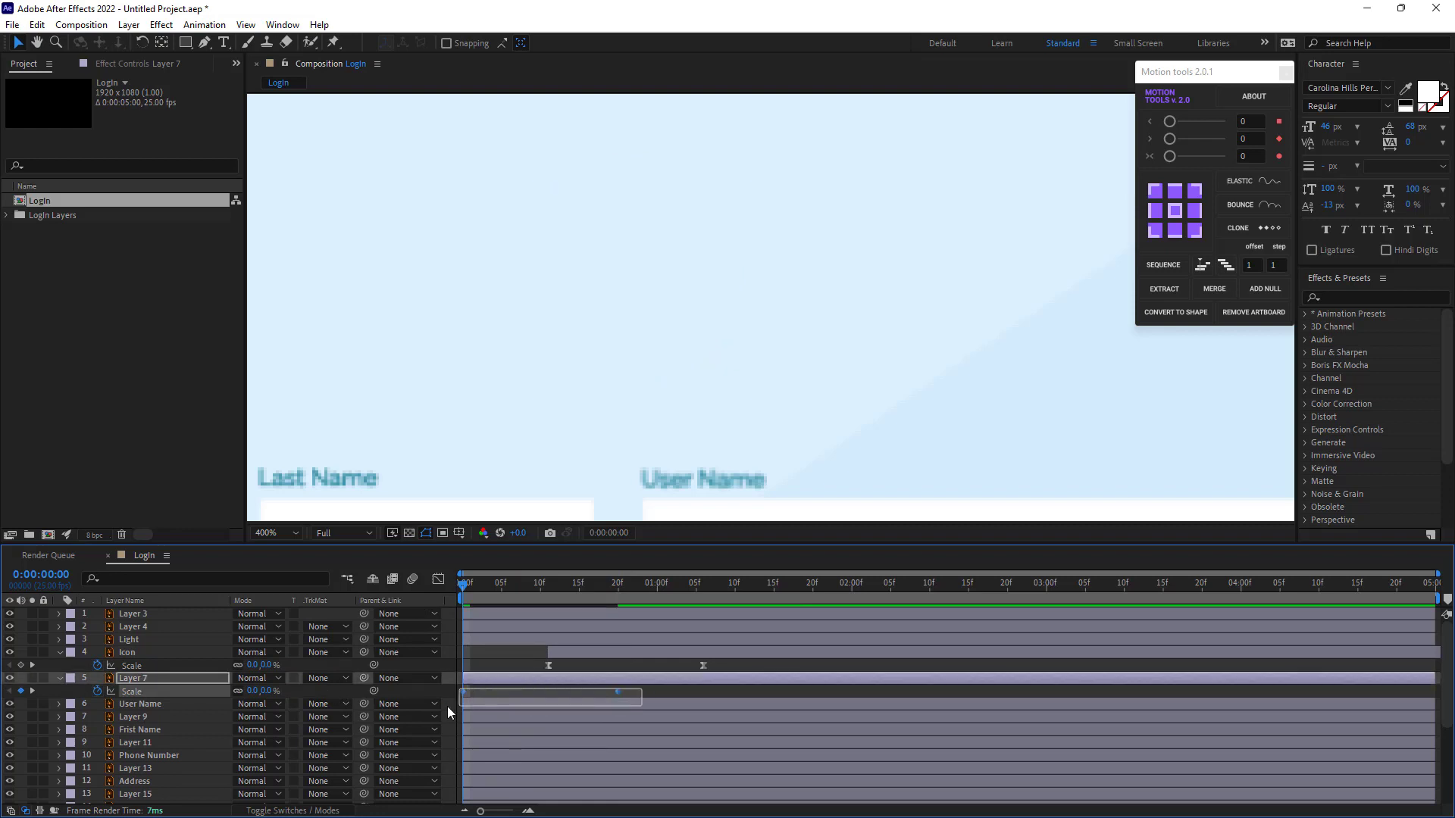
{"action": "right_click", "coordinate": [463, 692]}
{"action": "mouse_move", "coordinate": [603, 684]}
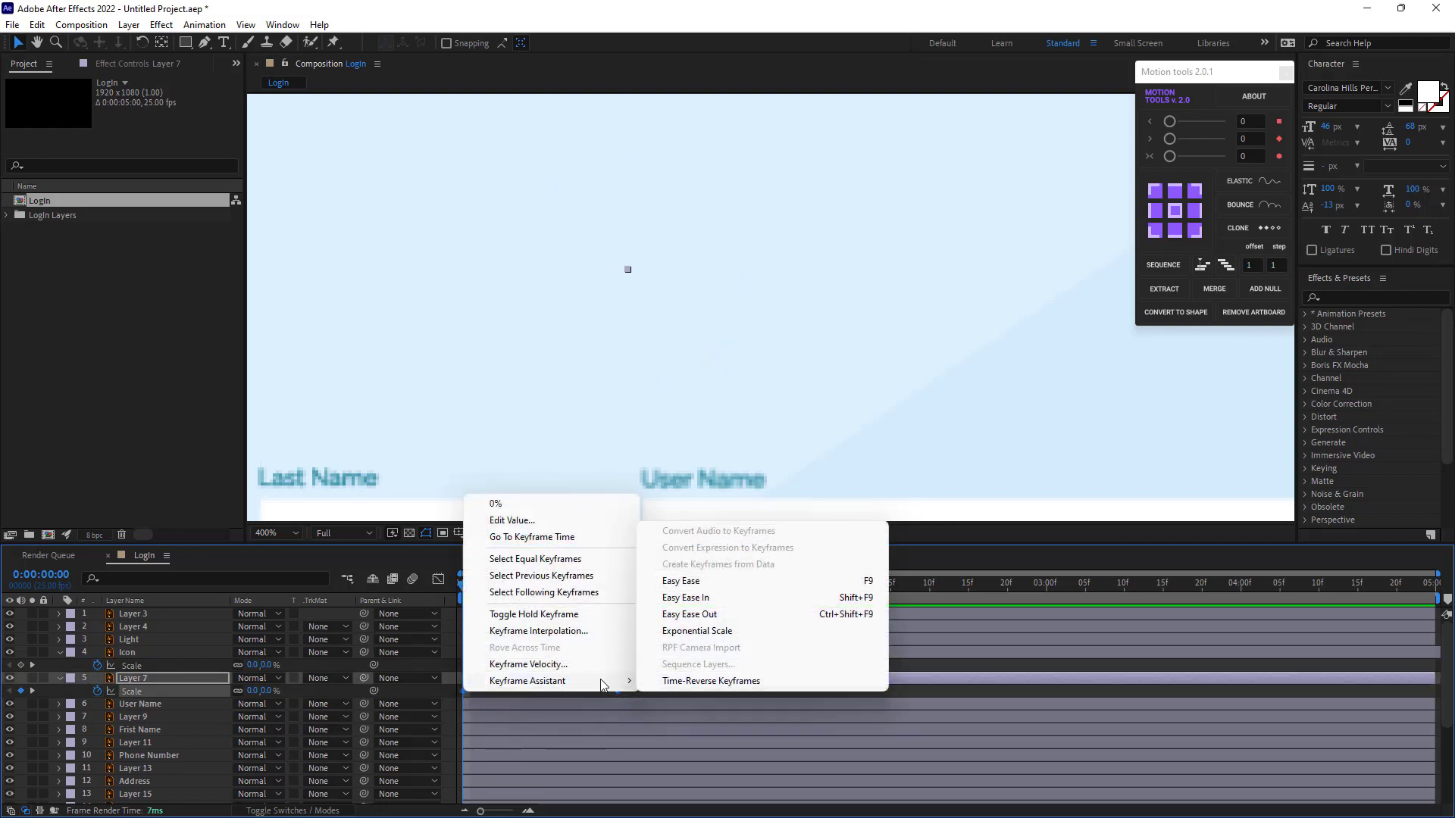
{"action": "left_click", "coordinate": [682, 581]}
Reshape Layer 7's Scale speed graph into a sharp peak at about frame 7 with a long ease-out
{"action": "left_click", "coordinate": [437, 580]}
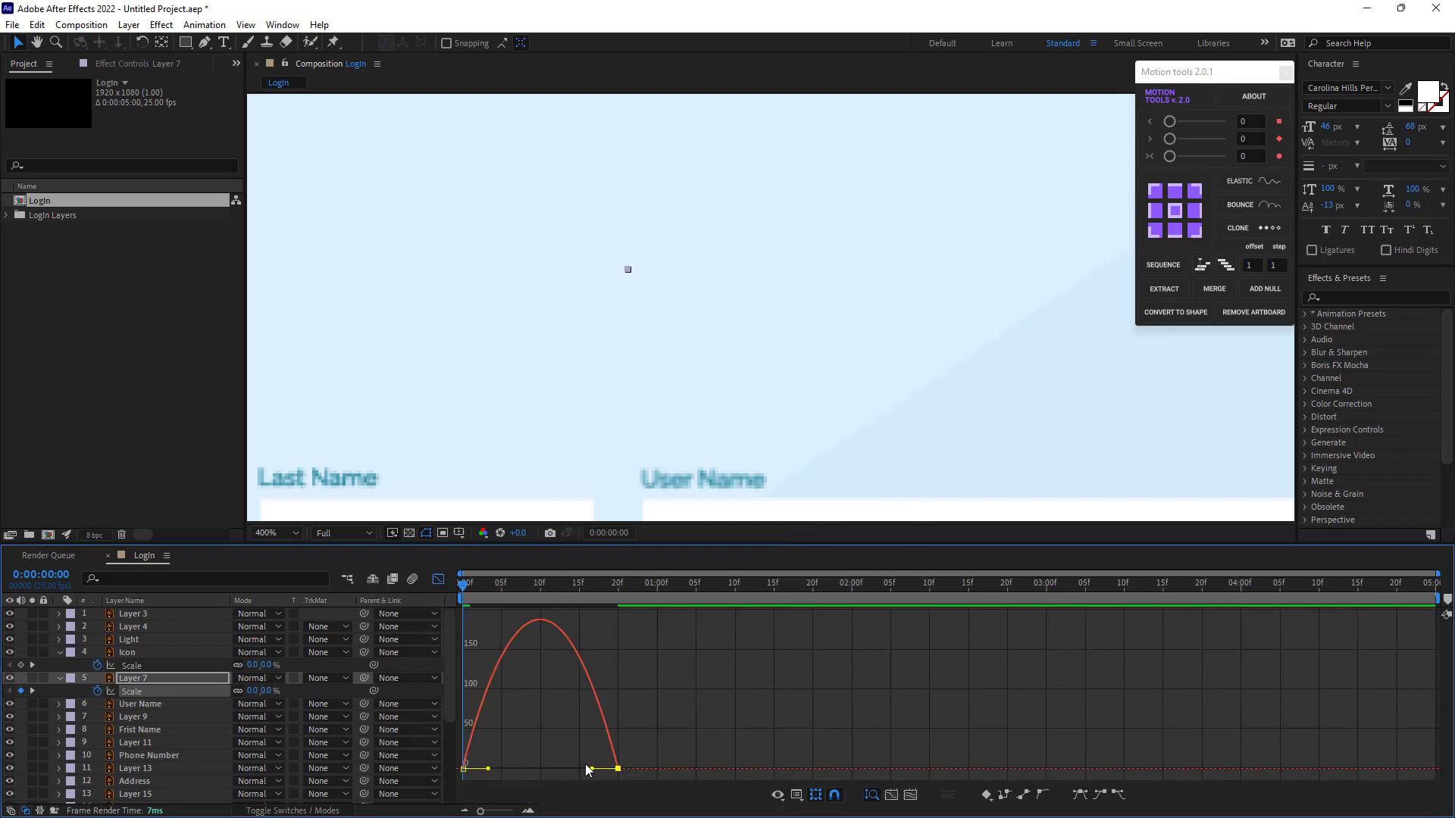
{"action": "mouse_move", "coordinate": [592, 769]}
{"action": "left_mouse_down"}
{"action": "mouse_move", "coordinate": [451, 786]}
{"action": "mouse_move", "coordinate": [511, 769]}
{"action": "left_mouse_up"}
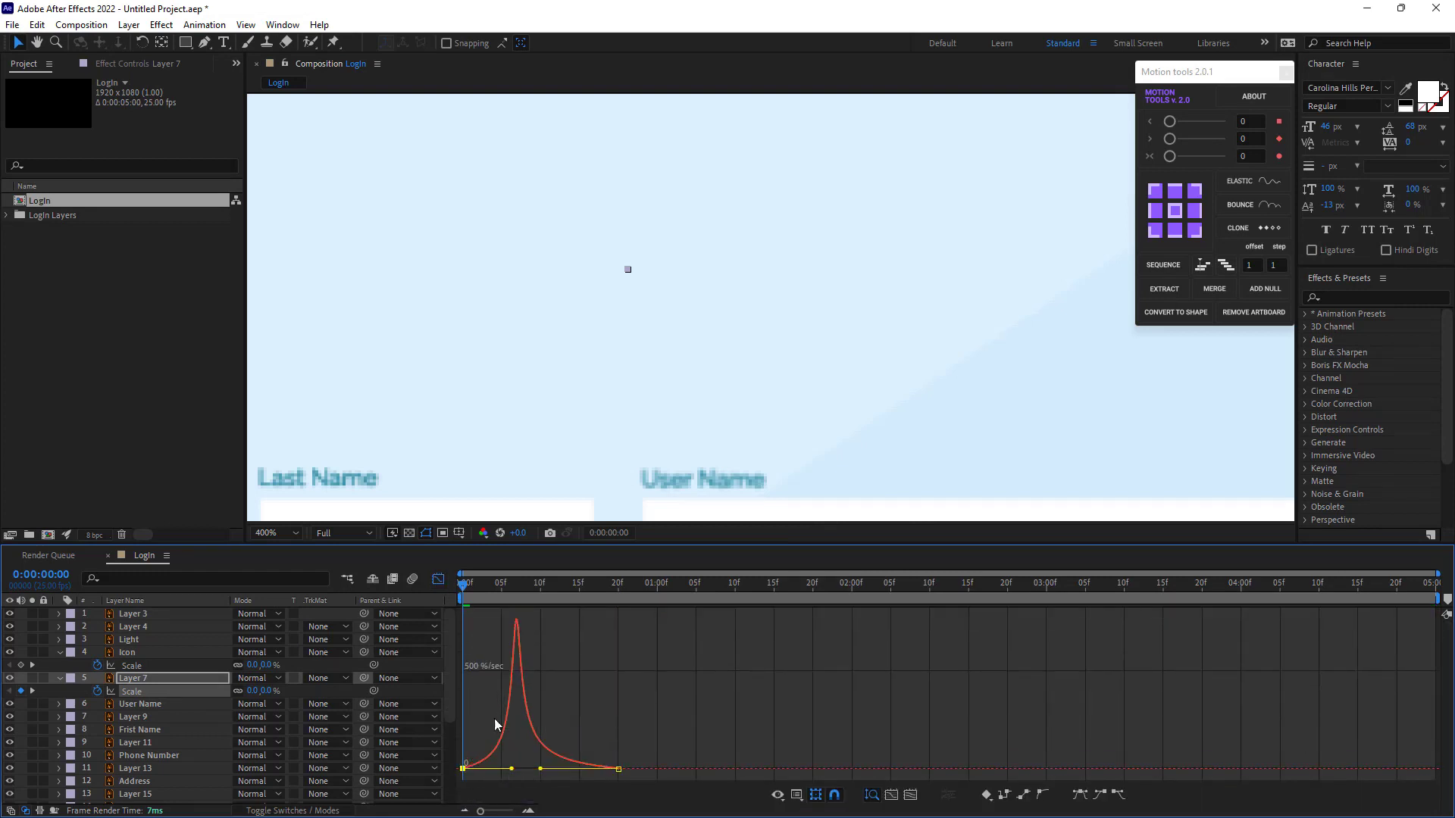
{"action": "left_click", "coordinate": [438, 580]}
{"action": "left_click", "coordinate": [511, 693]}
Preview the circle and icon animation and shift the Icon layer to start at about frame 6
{"action": "key", "text": "space"}
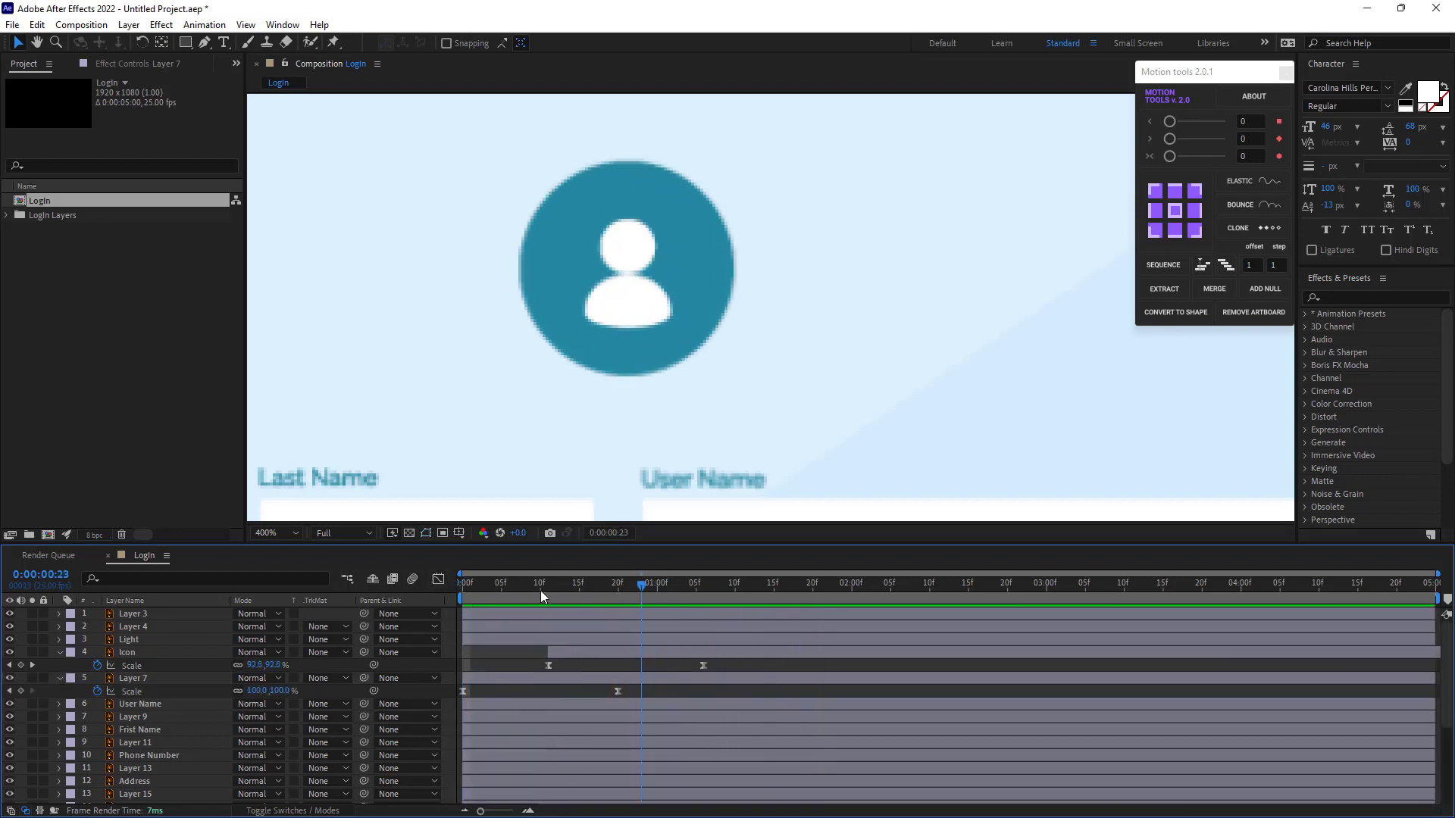
{"action": "key", "text": "space"}
{"action": "key", "text": "space"}
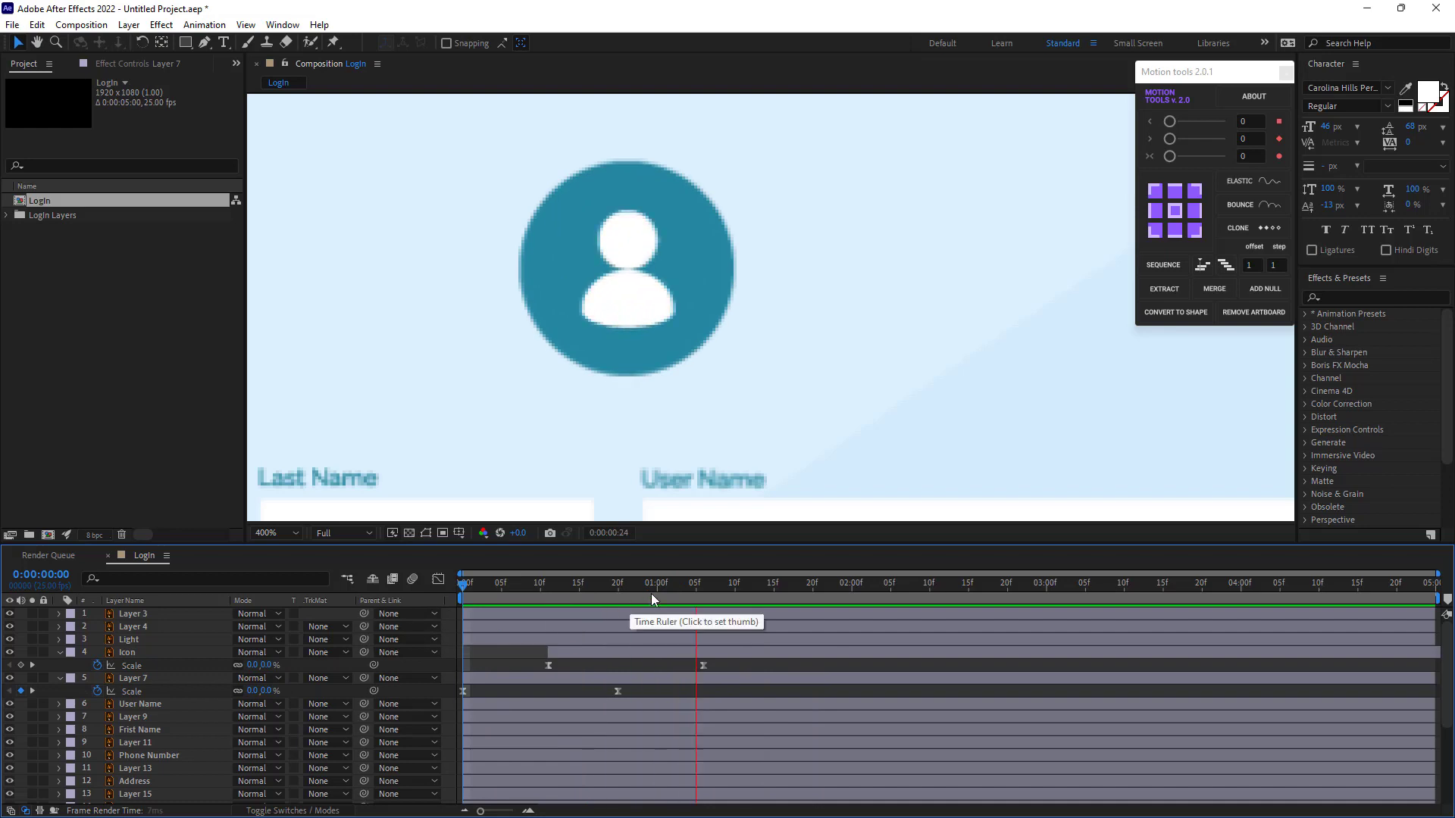
{"action": "left_click", "coordinate": [601, 588]}
{"action": "left_click_drag", "start_coordinate": [620, 647], "coordinate": [584, 661]}
{"action": "key", "text": "space"}
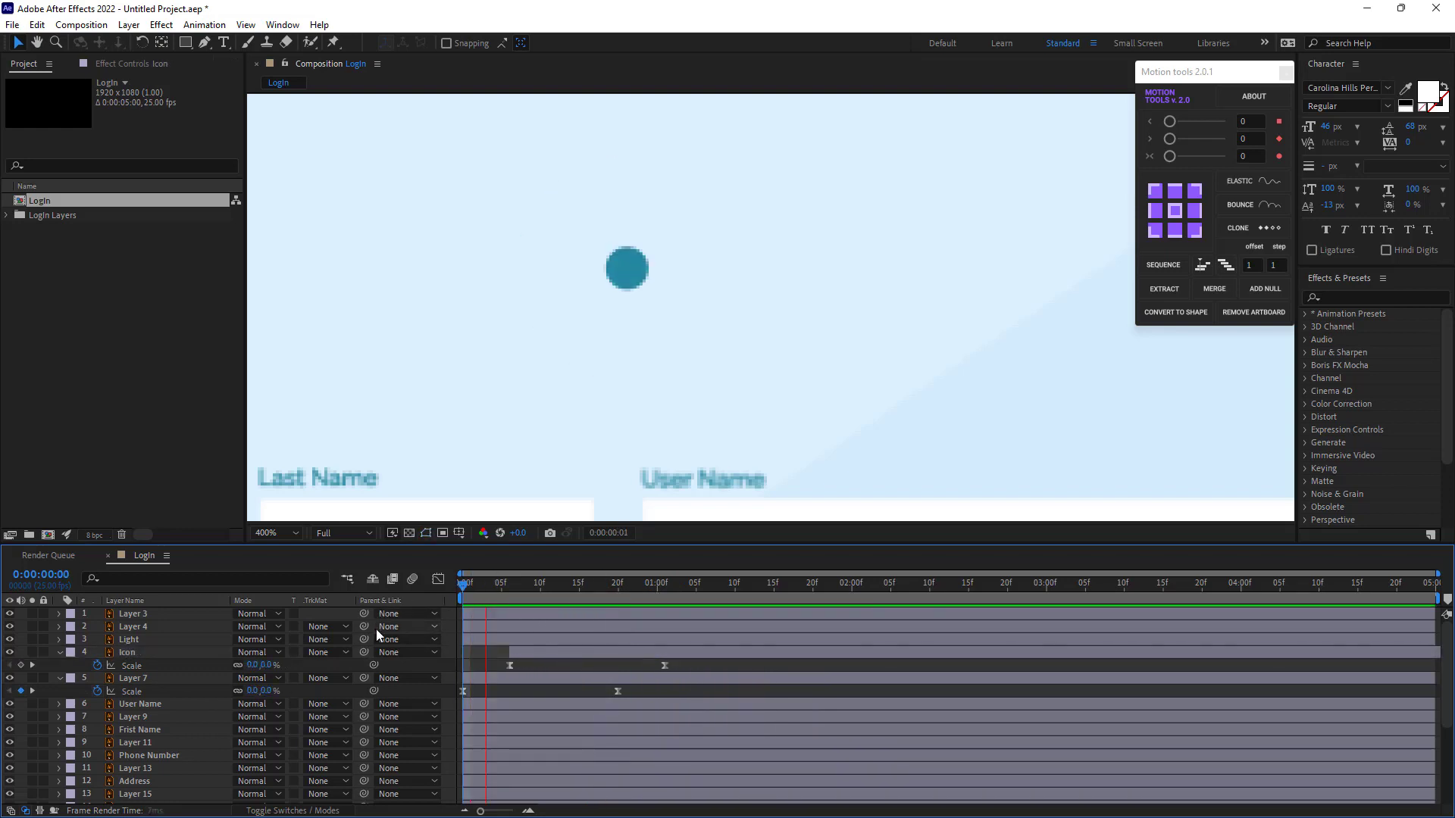
{"action": "key", "text": "space"}
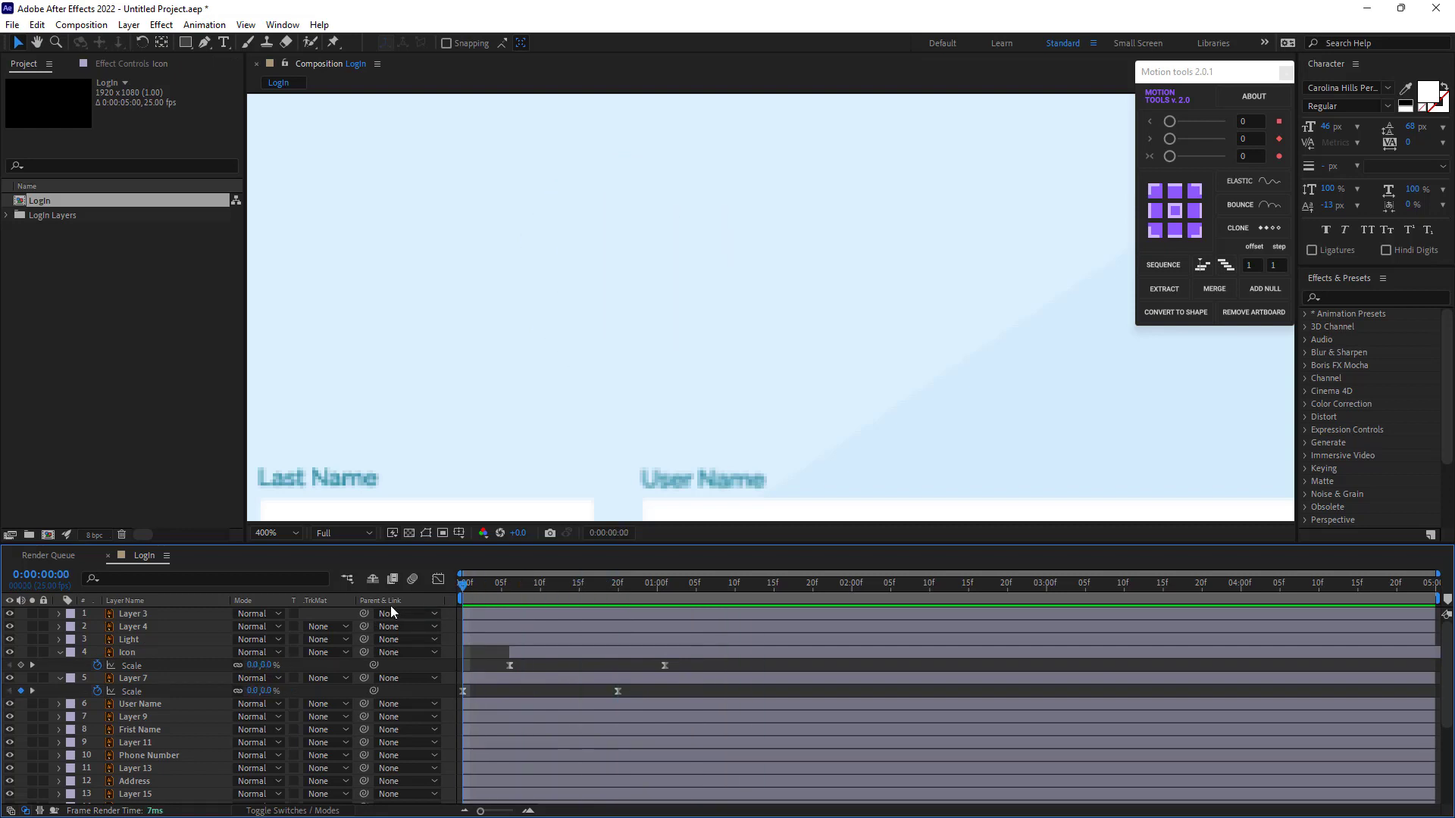
Collapse the Scale properties of the Icon layer and Layer 7 in the timeline
{"action": "left_click", "coordinate": [665, 588]}
{"action": "scroll", "coordinate": [606, 349], "scroll_direction": "down", "scroll_amount": 2}
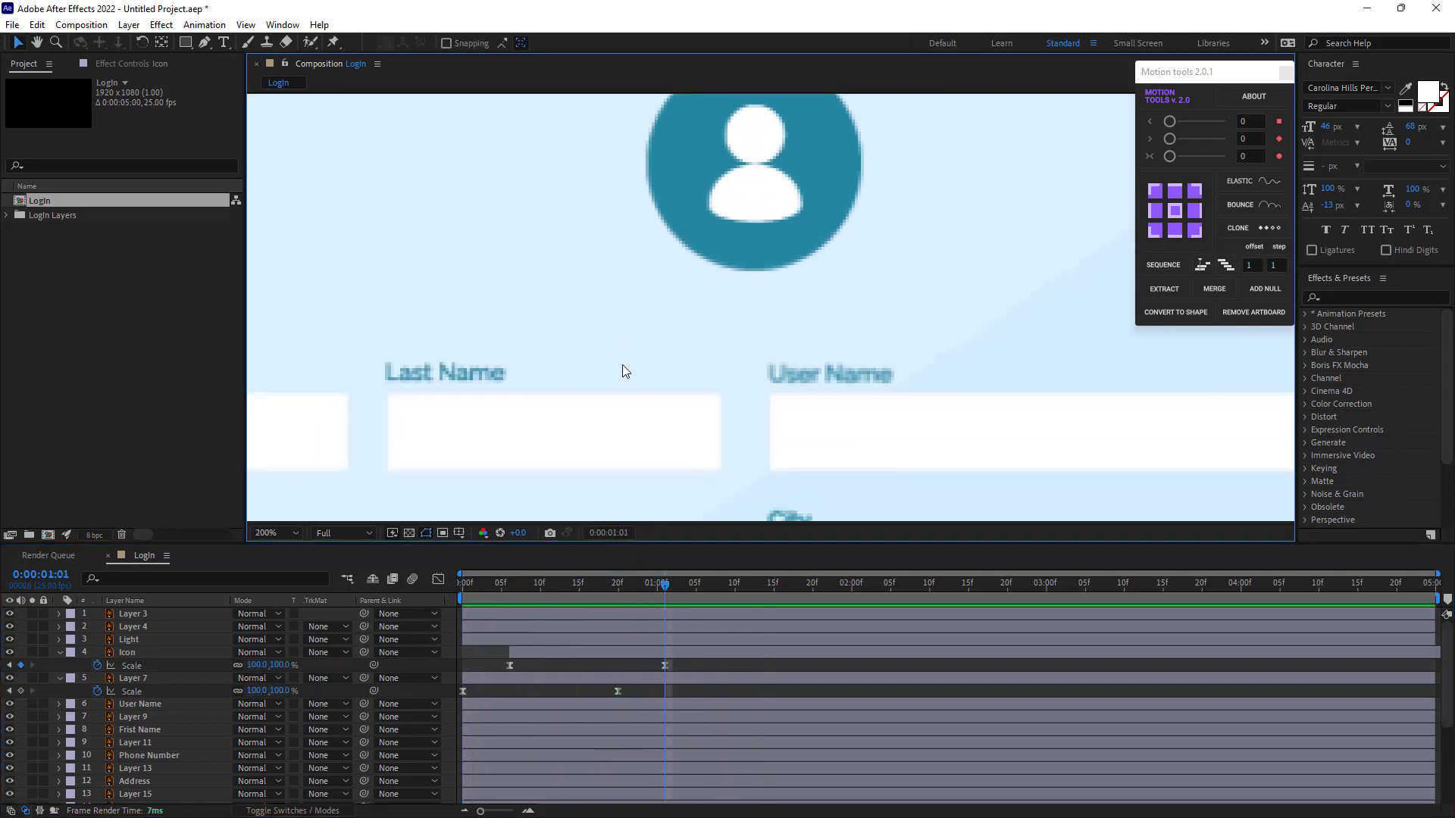
{"action": "scroll", "coordinate": [590, 402], "scroll_direction": "down", "scroll_amount": 2}
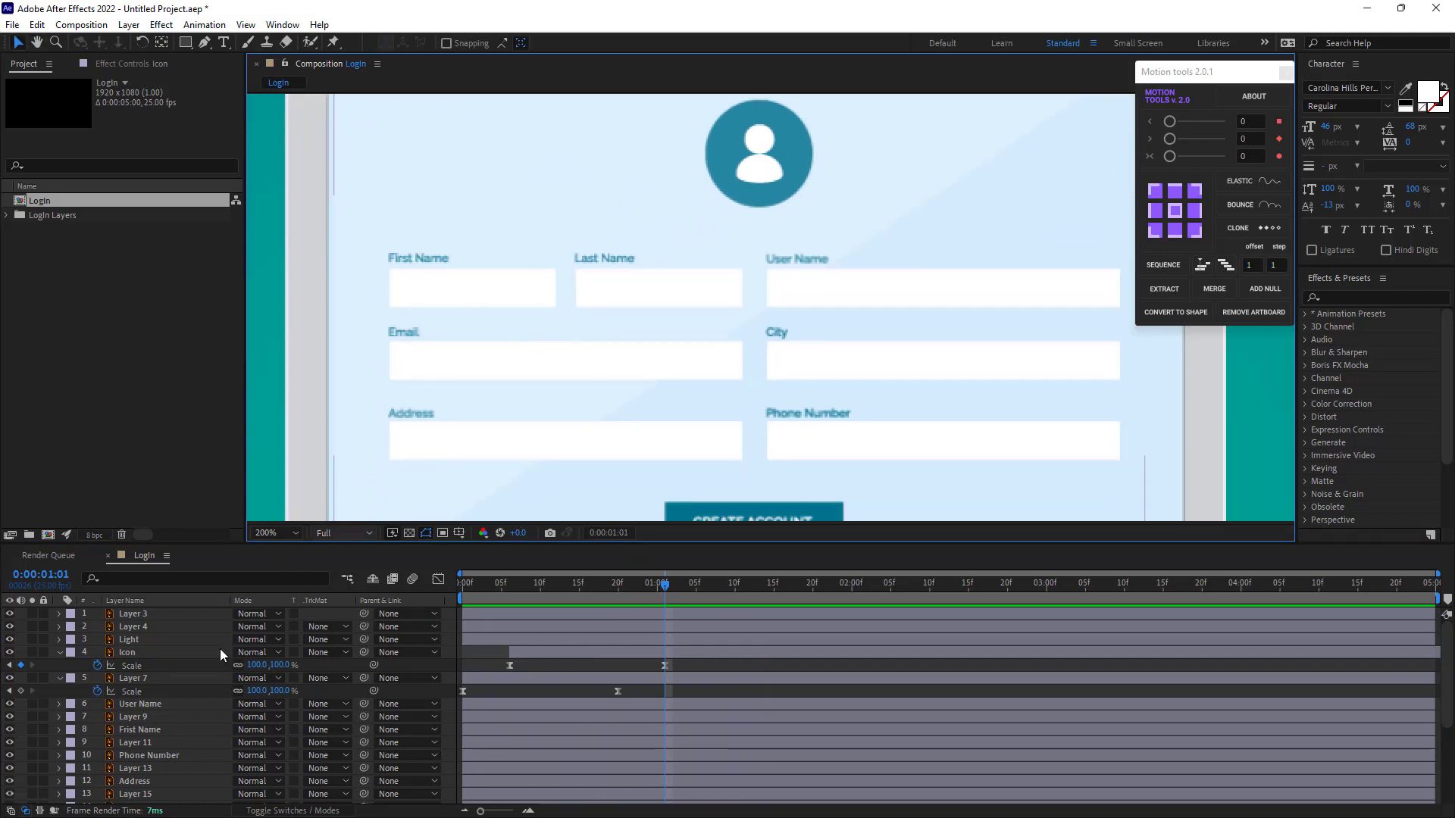
{"action": "left_click", "coordinate": [66, 663]}
{"action": "key", "text": "s"}
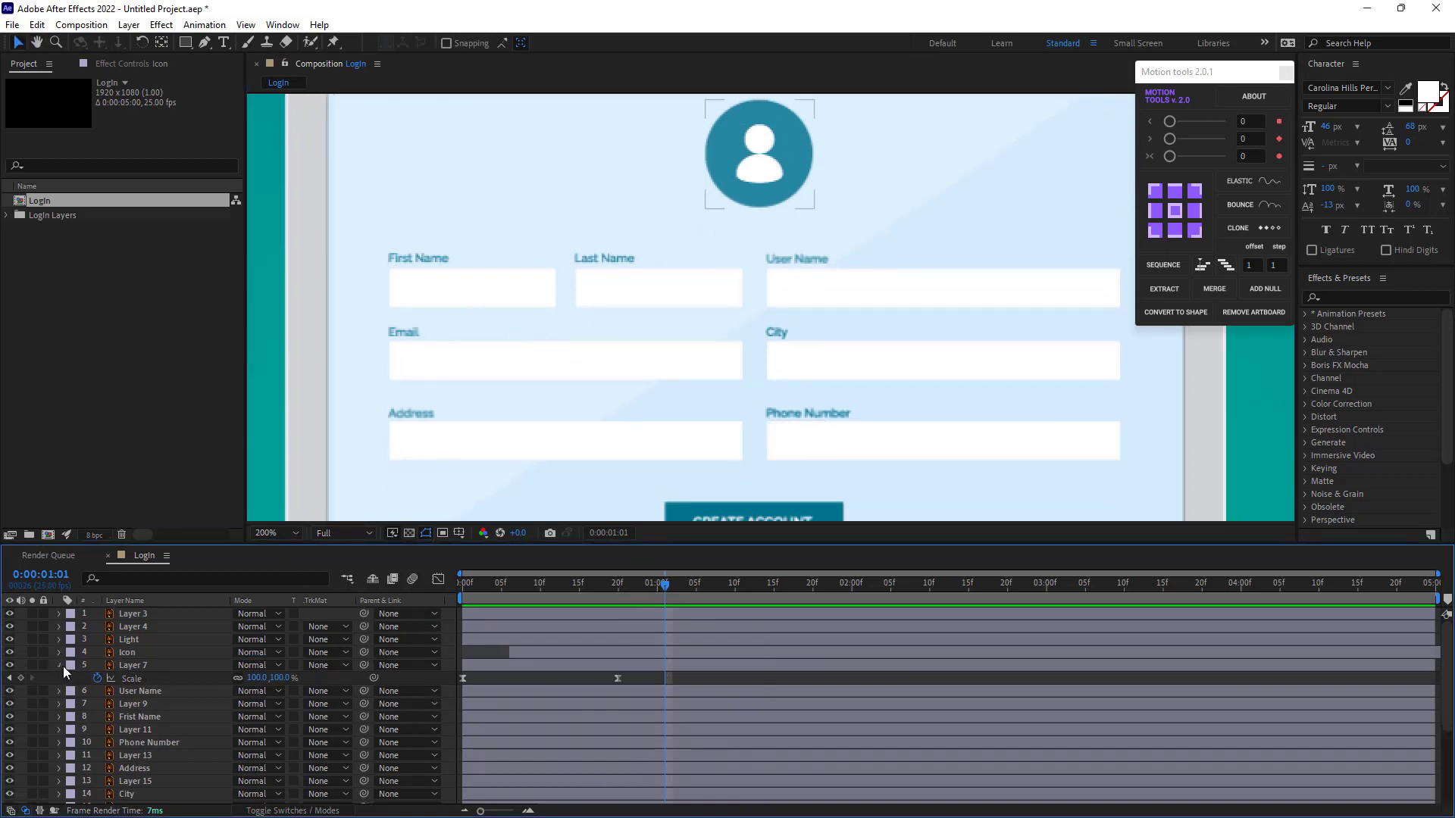
{"action": "left_click", "coordinate": [59, 666]}
Examine which form labels and fields the layers from Layer 7 down to Layer 13 correspond to
{"action": "left_click", "coordinate": [137, 679]}
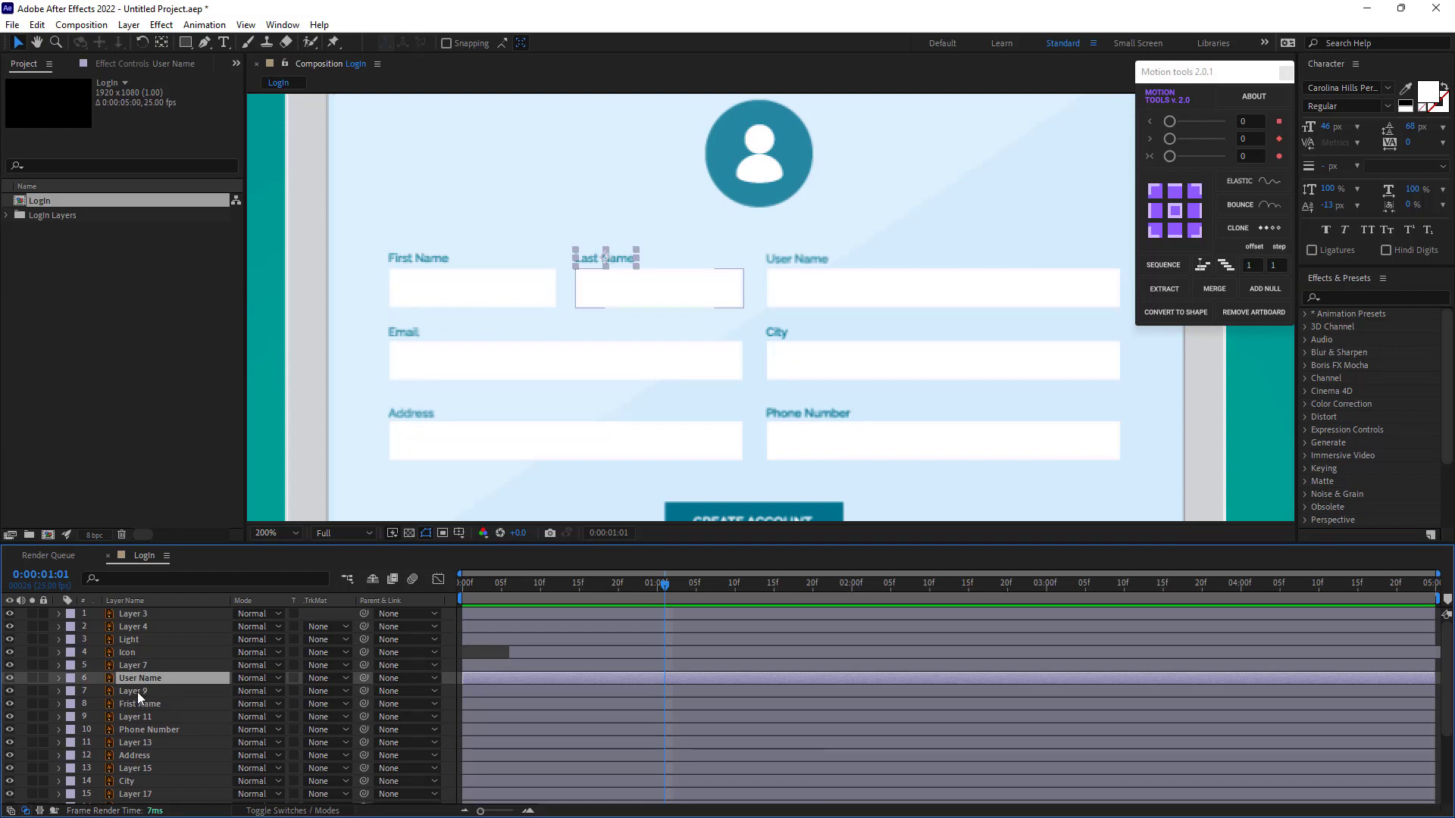
{"action": "left_click", "coordinate": [138, 692]}
{"action": "left_click", "coordinate": [136, 704]}
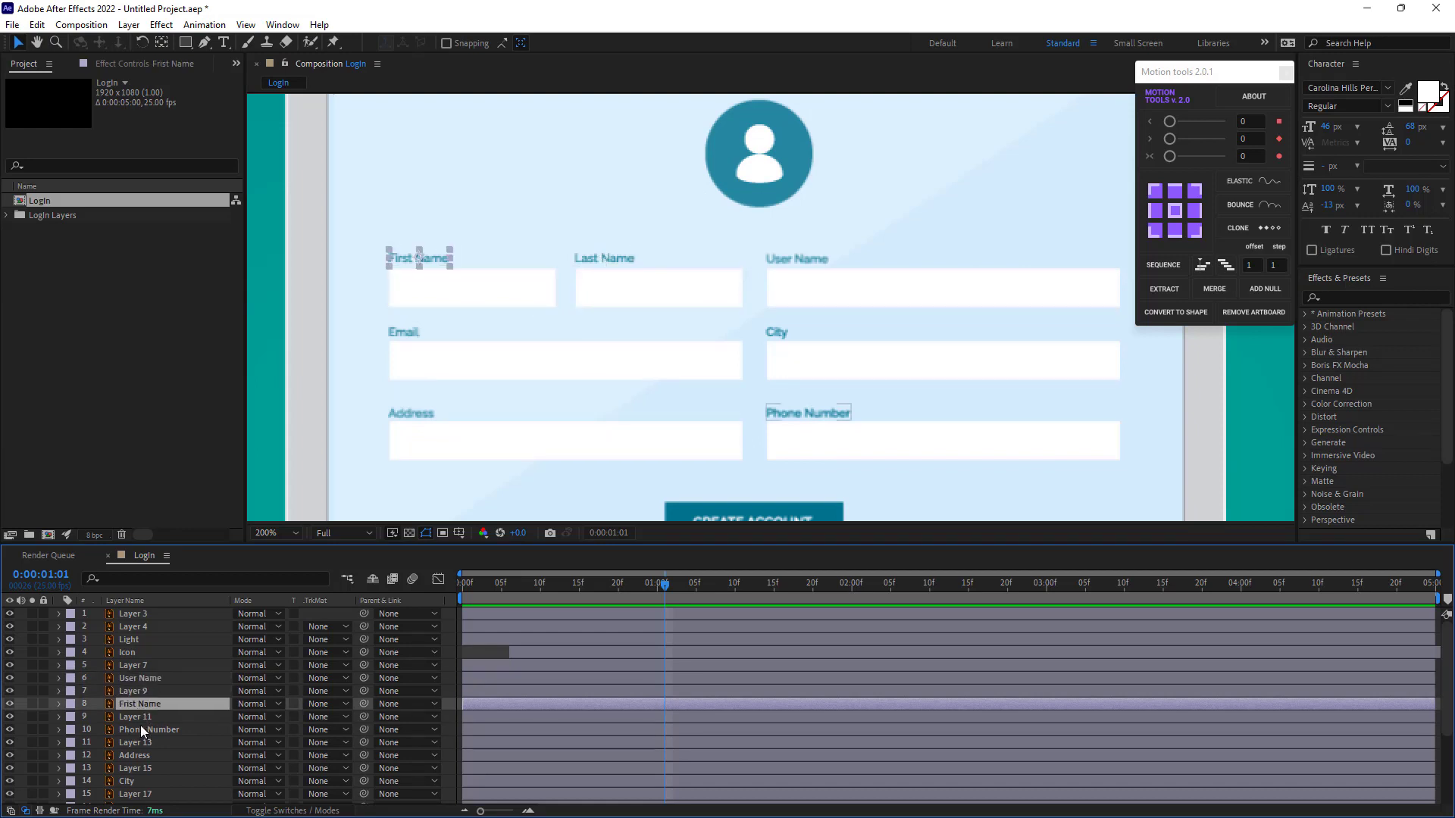
{"action": "left_click", "coordinate": [140, 720]}
{"action": "left_click", "coordinate": [143, 730]}
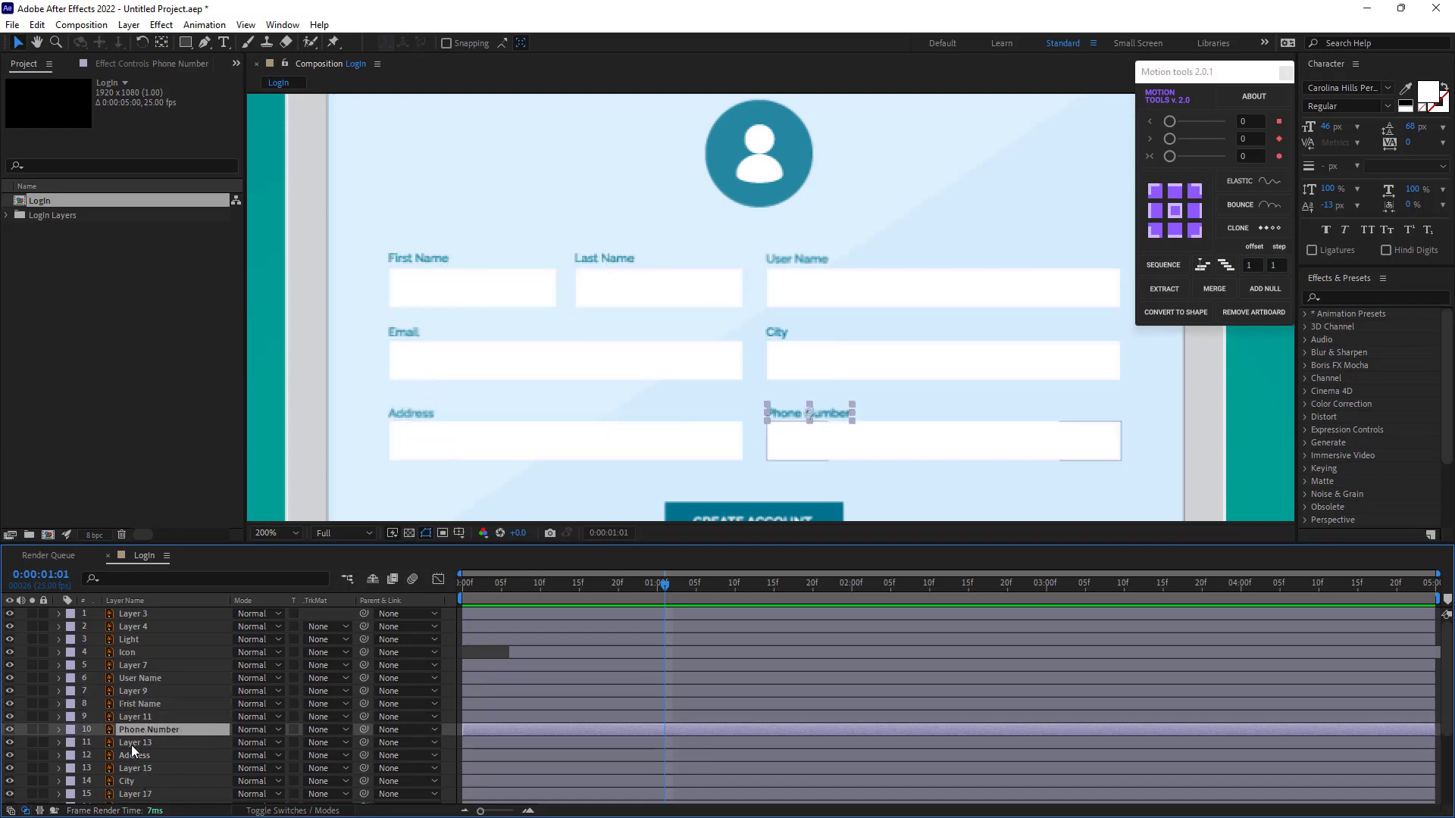
{"action": "left_click", "coordinate": [131, 743]}
{"action": "left_click", "coordinate": [135, 679]}
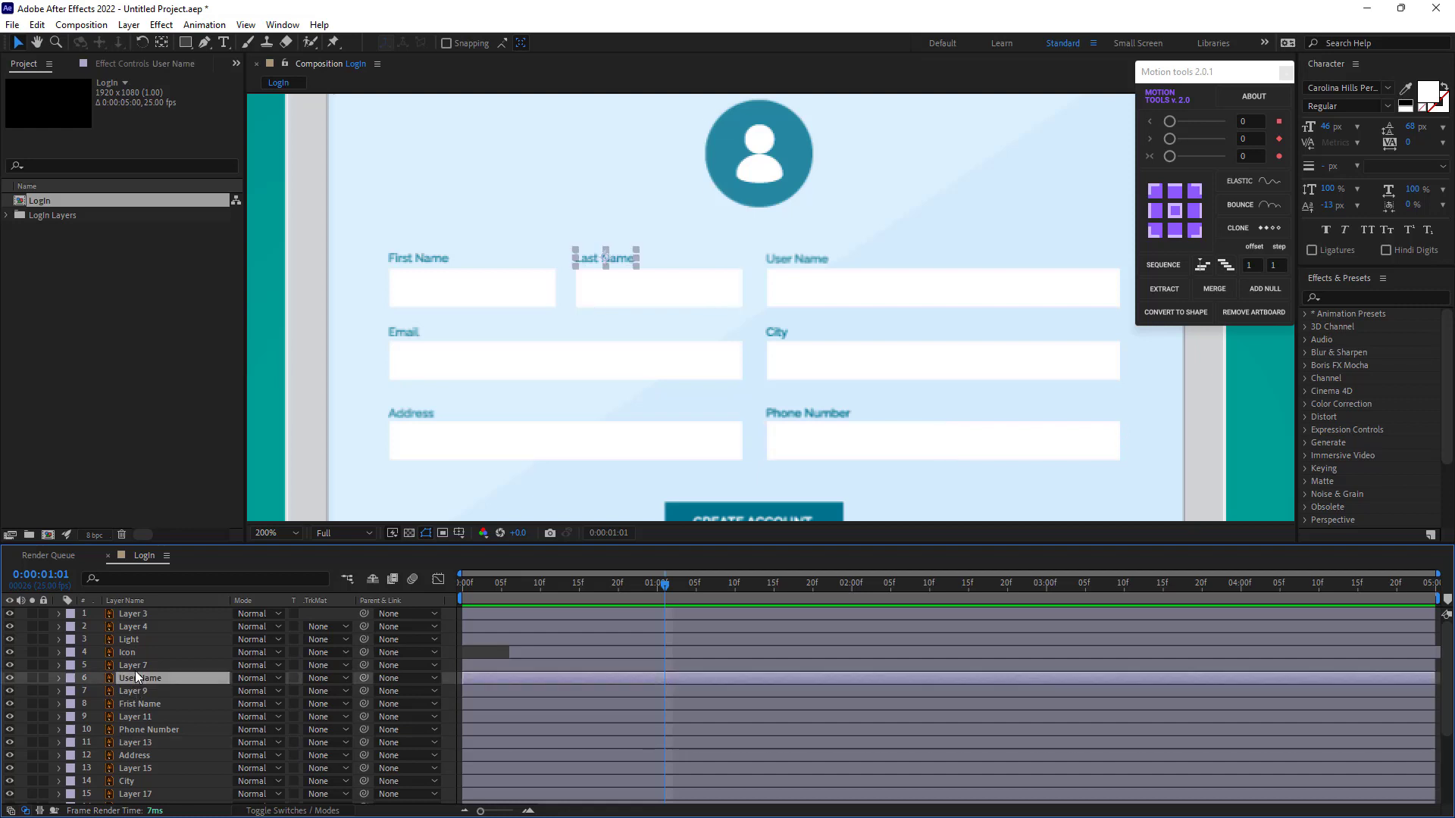
{"action": "left_click", "coordinate": [135, 666]}
{"action": "left_click", "coordinate": [135, 679]}
Animate the Opacity of Layer 9, the Last Name field, from 0% at 0:00:00:00 to 100% at 0:00:00:20
{"action": "left_click", "coordinate": [137, 692]}
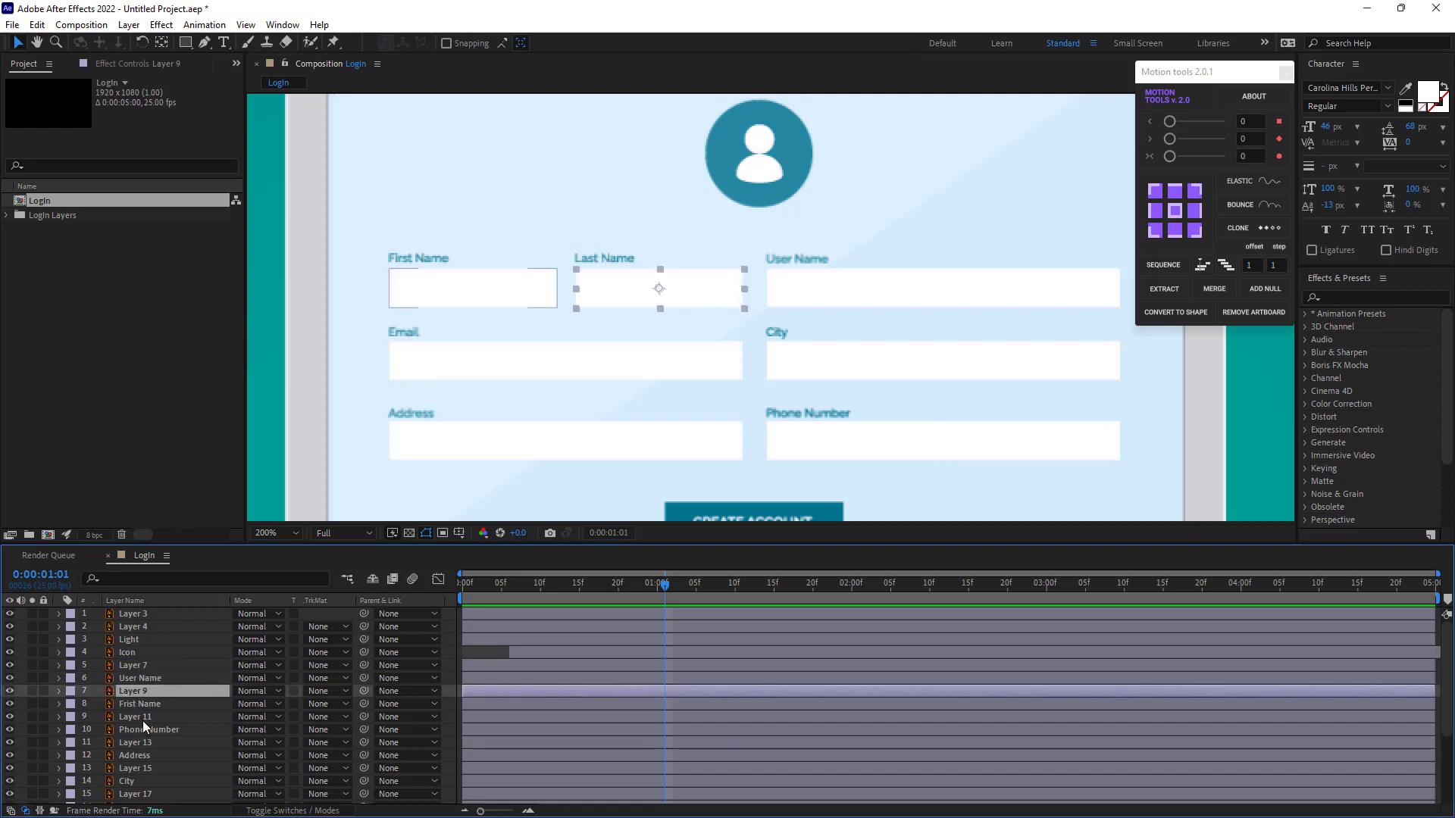
{"action": "left_click_drag", "start_coordinate": [535, 585], "coordinate": [612, 586]}
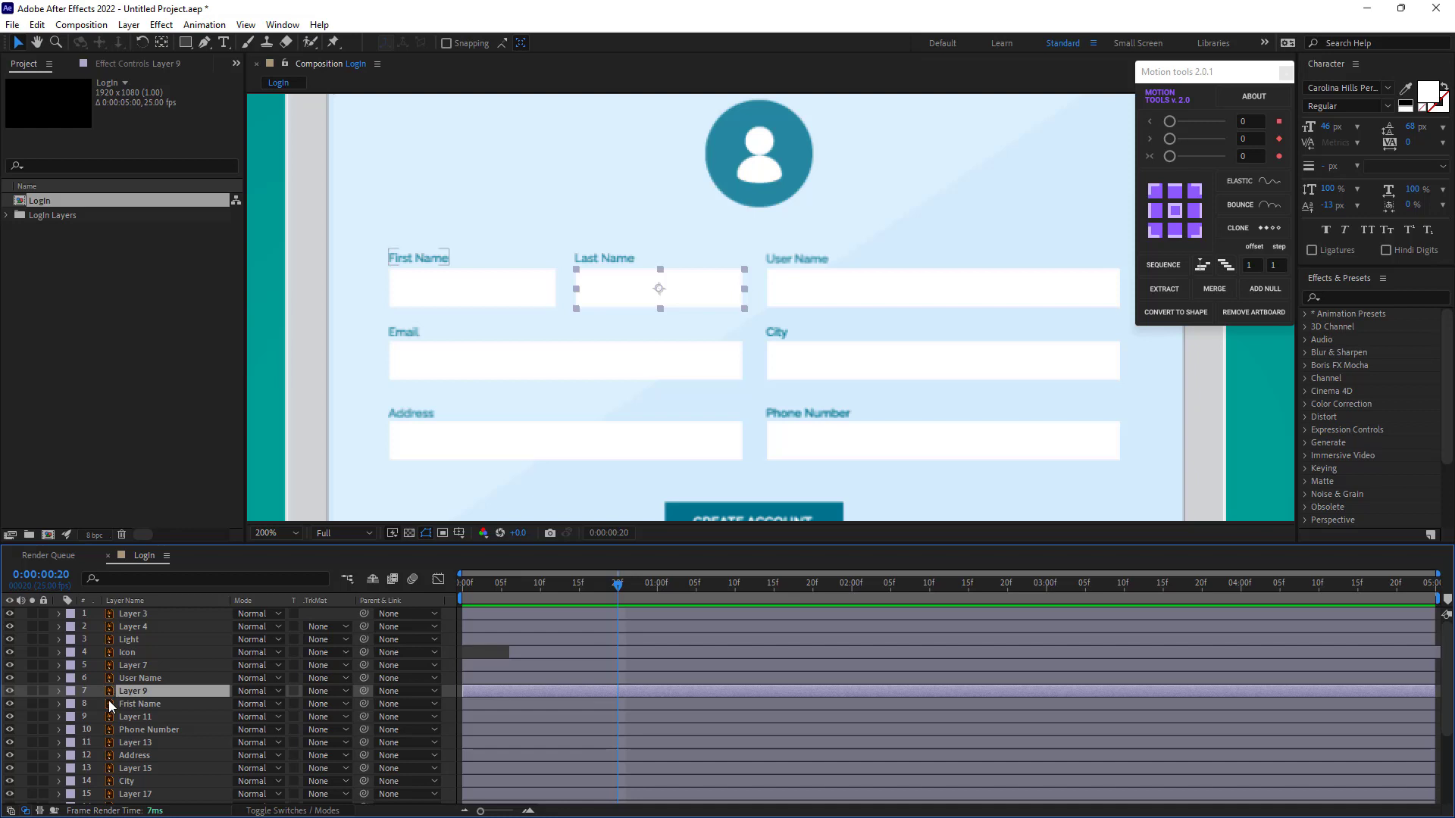
{"action": "key", "text": "t"}
{"action": "key", "text": "Home"}
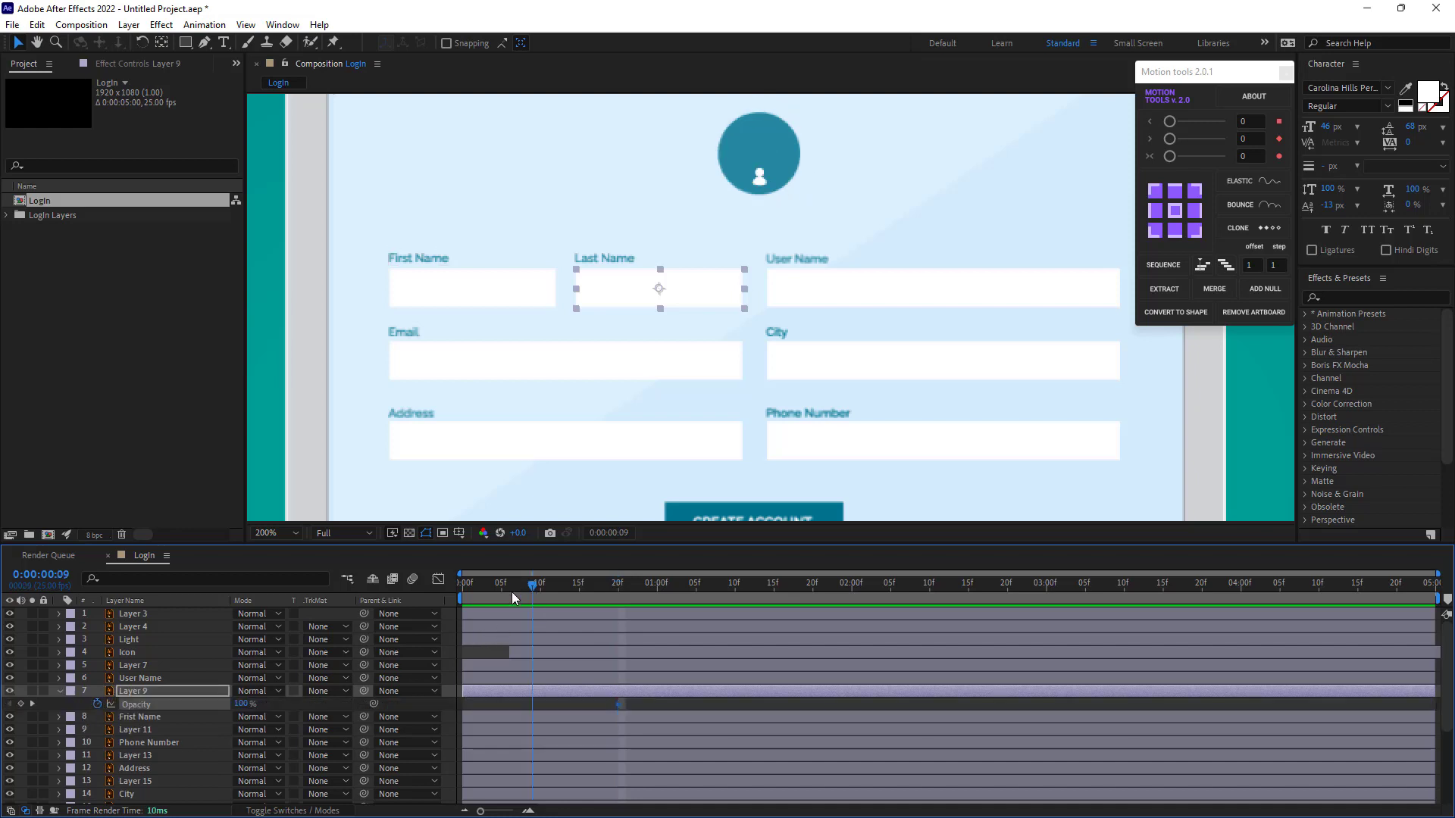
{"action": "left_click_drag", "start_coordinate": [244, 704], "coordinate": [129, 705]}
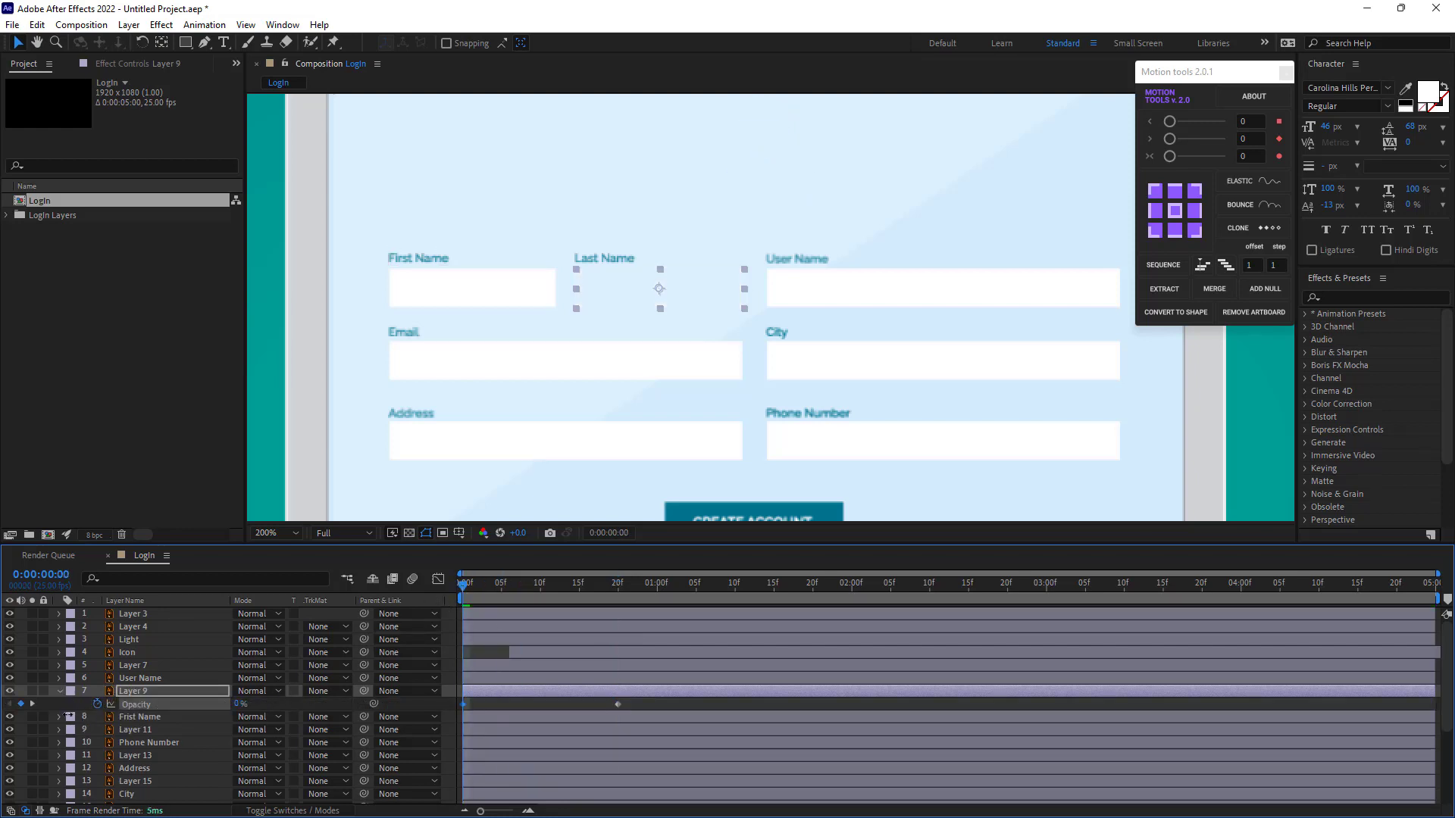
Apply Easy Ease to both Opacity keyframes of Layer 9
{"action": "right_click", "coordinate": [462, 704]}
{"action": "mouse_move", "coordinate": [588, 691]}
{"action": "left_click", "coordinate": [696, 606]}
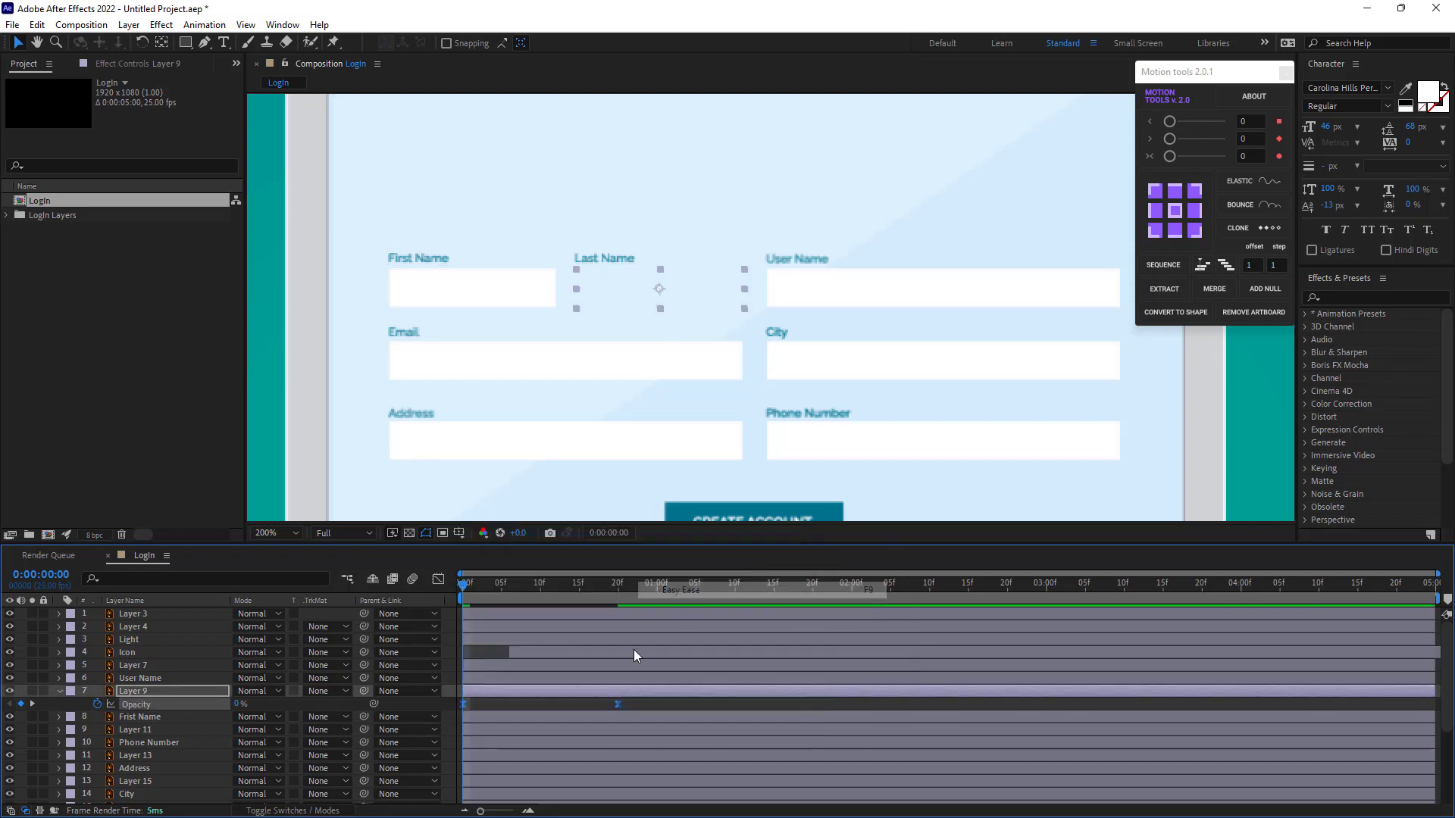
{"action": "left_click", "coordinate": [547, 700]}
Animate layer 6, the Last Name label, from X position 932.9 and 0% Opacity at 0:00:00:00 to its current position and 100% at 0:00:00:11
{"action": "mouse_move", "coordinate": [541, 588]}
{"action": "left_mouse_down"}
{"action": "mouse_move", "coordinate": [617, 591]}
{"action": "mouse_move", "coordinate": [464, 602]}
{"action": "mouse_move", "coordinate": [553, 584]}
{"action": "left_mouse_up"}
{"action": "key", "text": "ctrl+Up"}
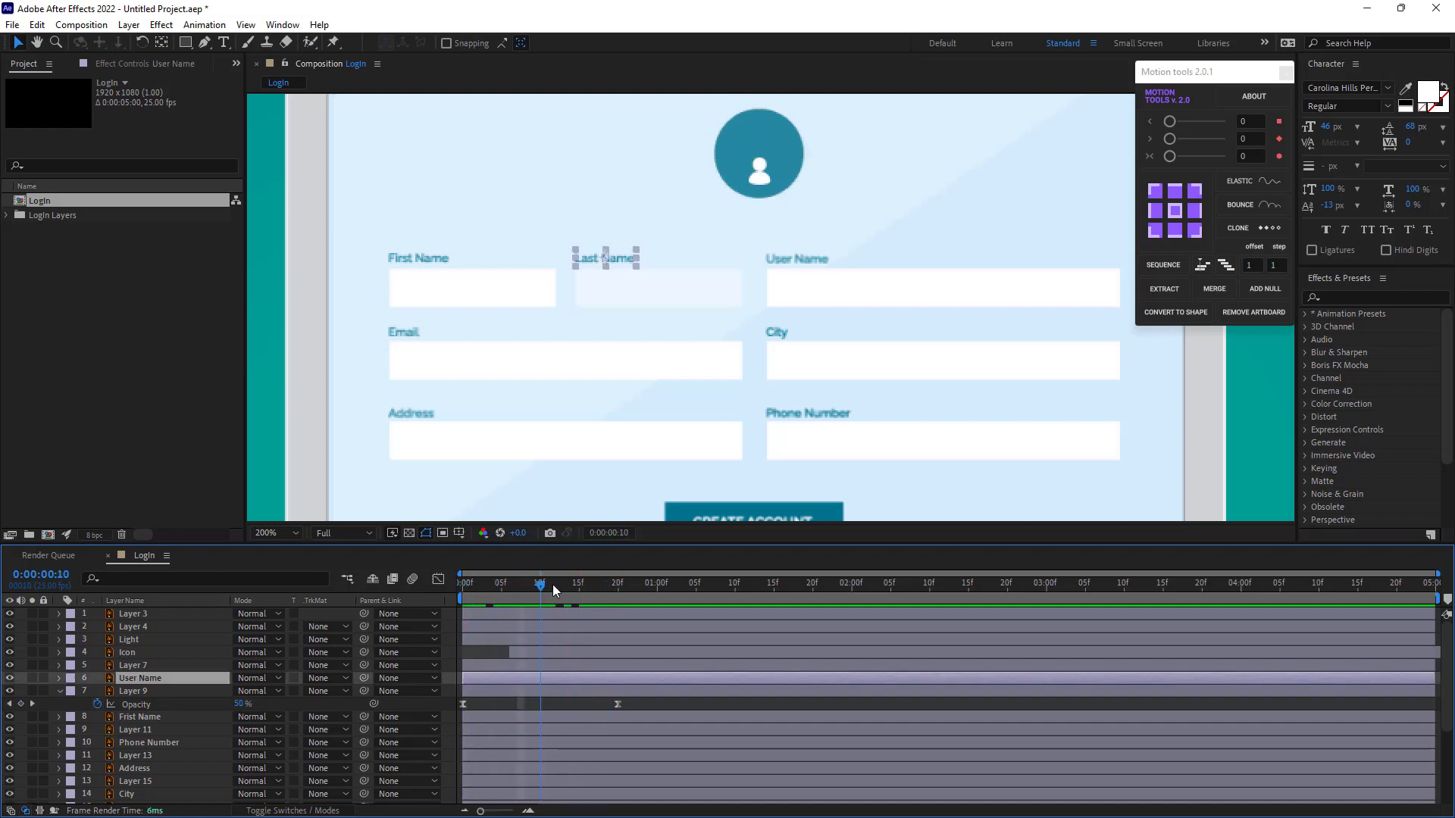
{"action": "key", "text": "t"}
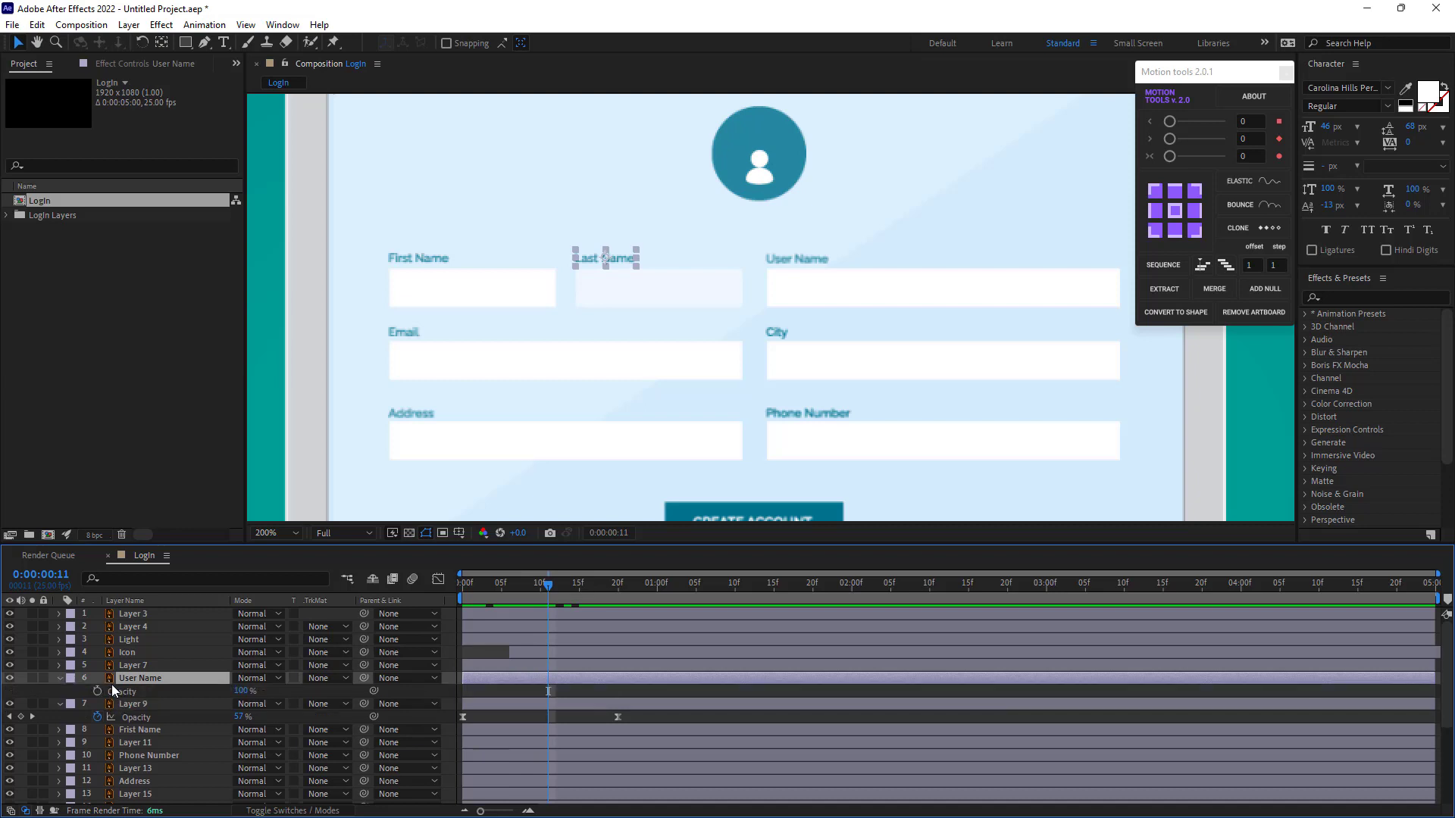
{"action": "left_click", "coordinate": [97, 691]}
{"action": "key", "text": "alt+shift+p"}
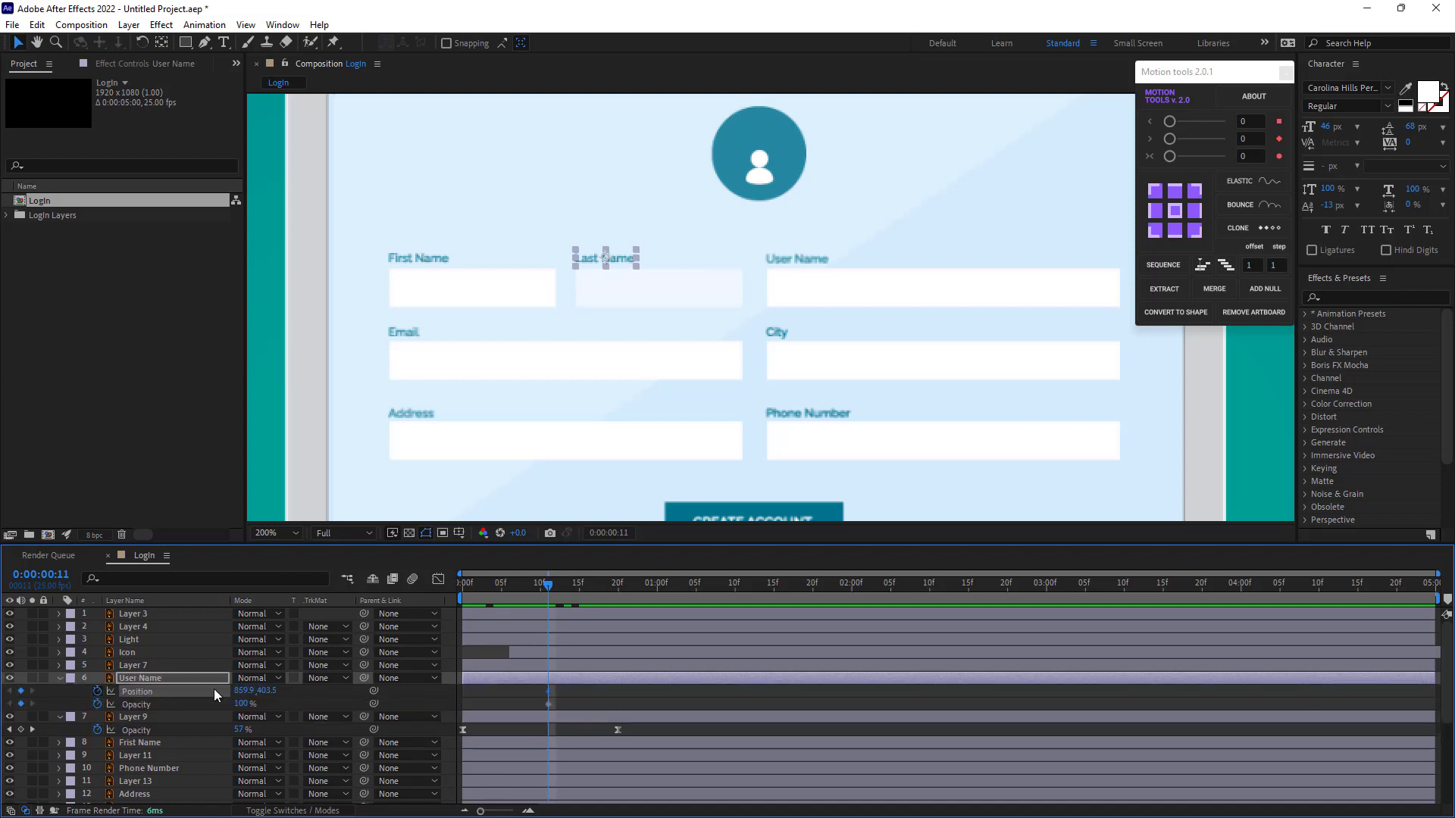
{"action": "left_click_drag", "start_coordinate": [541, 588], "coordinate": [447, 598]}
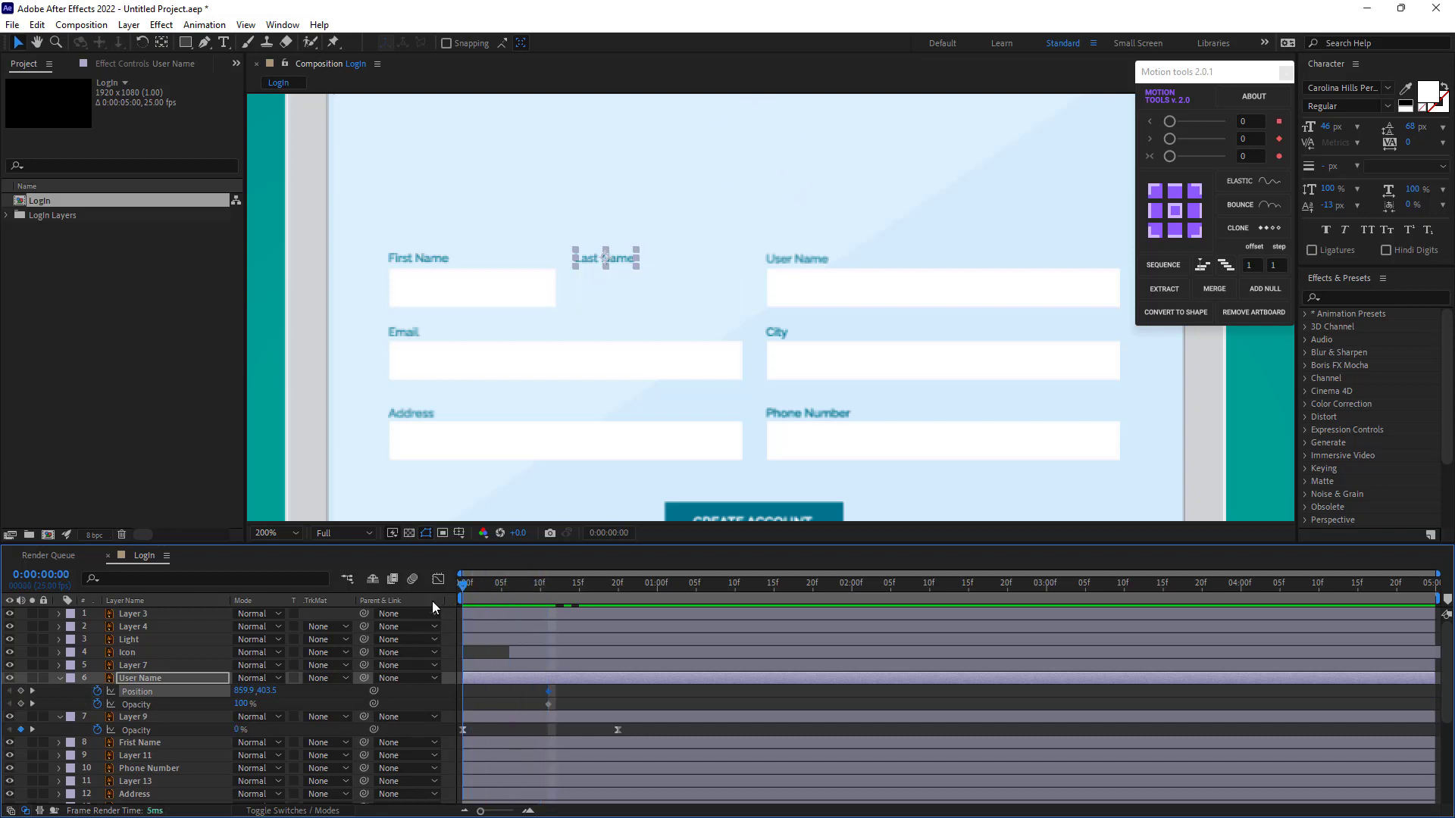
{"action": "left_click_drag", "start_coordinate": [241, 692], "coordinate": [296, 694]}
{"action": "left_click", "coordinate": [241, 704]}
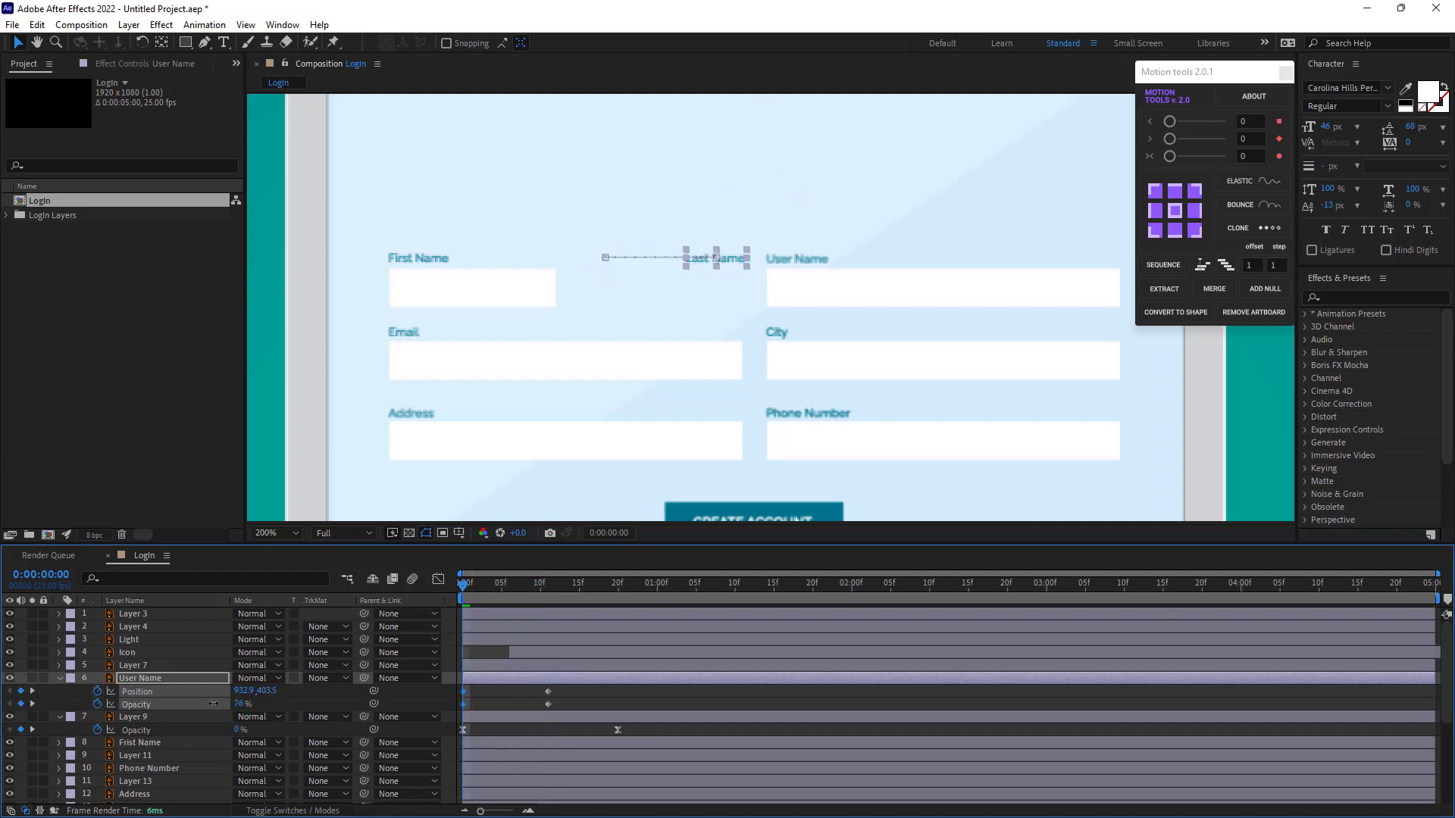
{"action": "type", "text": "0"}
{"action": "key", "text": "Return"}
Apply Easy Ease to all Position and Opacity keyframes of layer 6, the Last Name label
{"action": "left_click_drag", "start_coordinate": [564, 688], "coordinate": [447, 707]}
{"action": "right_click", "coordinate": [460, 703]}
{"action": "mouse_move", "coordinate": [560, 692]}
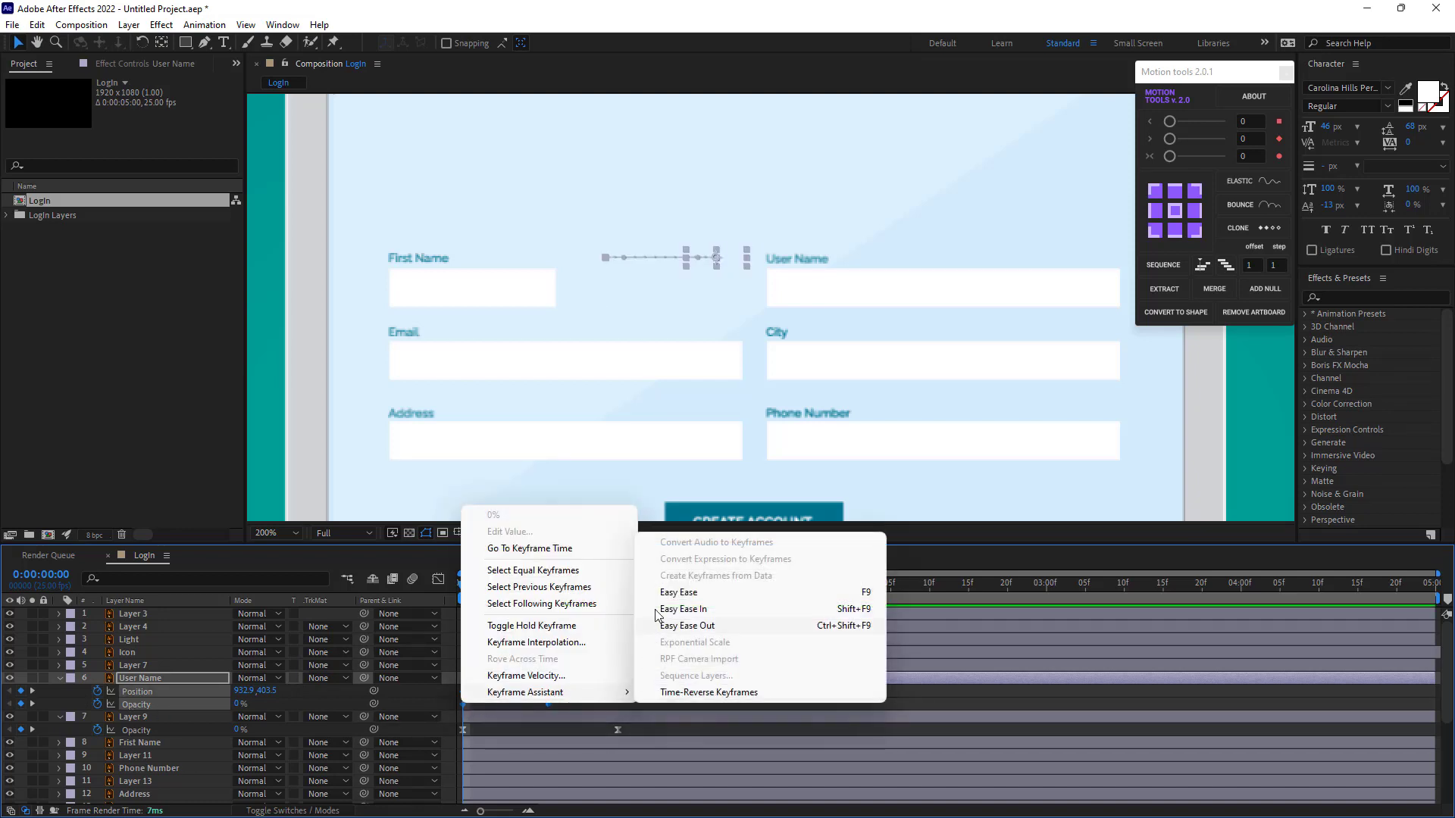
{"action": "left_click", "coordinate": [668, 594]}
{"action": "left_click", "coordinate": [557, 695]}
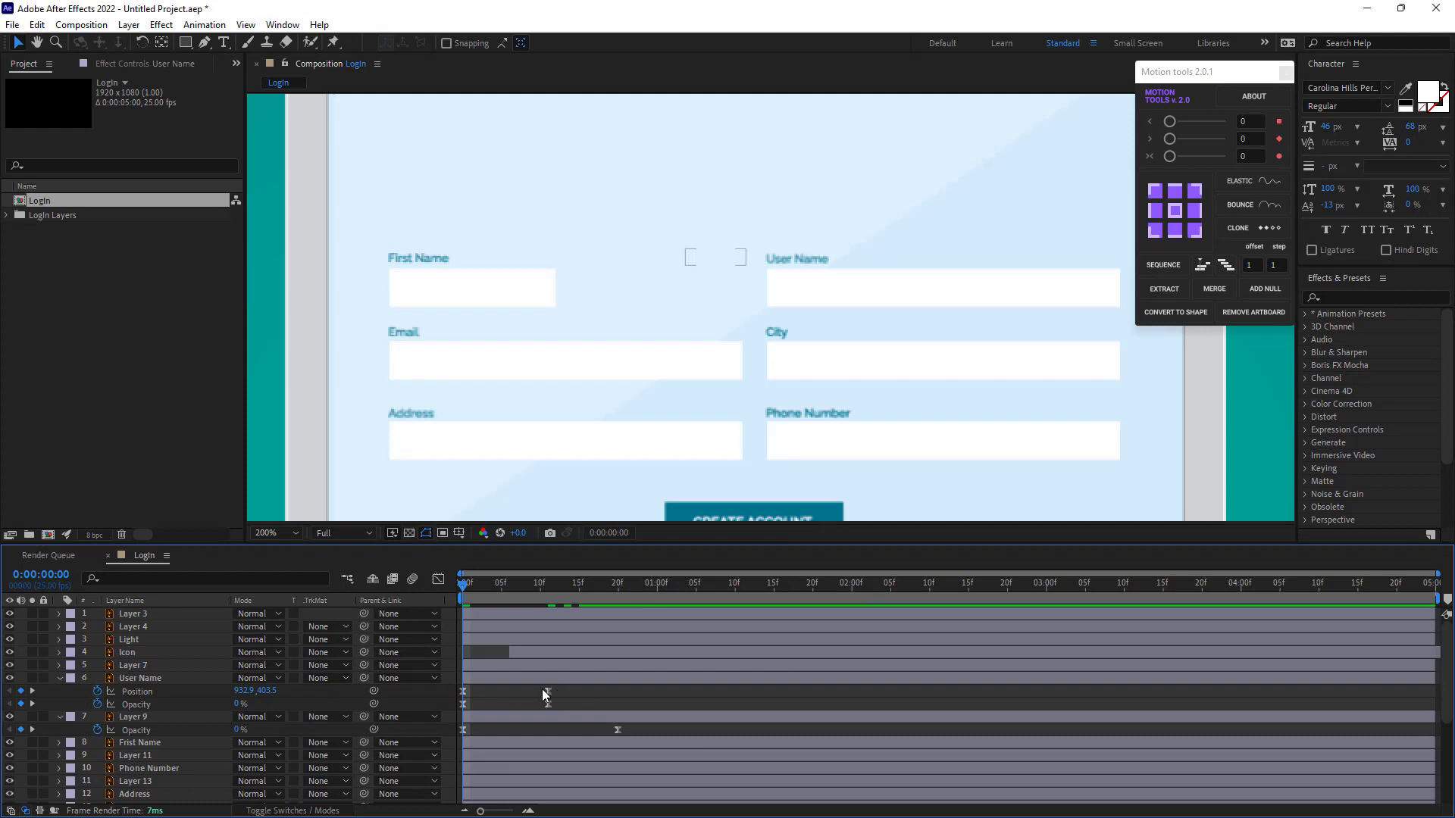
Reshape the Last Name label's Position speed graph for a fast start with a long ease-out, and preview the motion
{"action": "left_click", "coordinate": [435, 692]}
{"action": "left_click", "coordinate": [437, 579]}
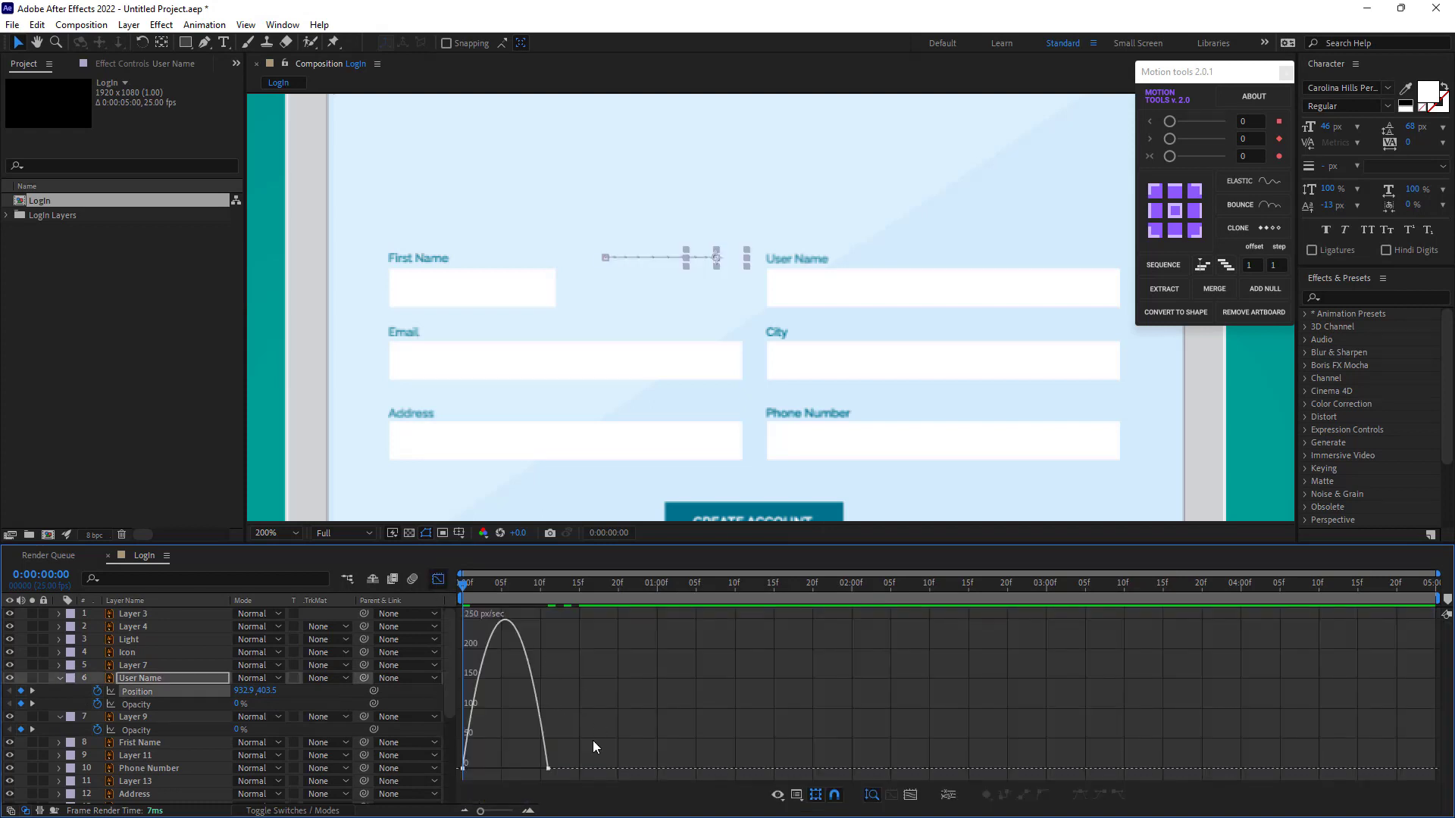
{"action": "left_click_drag", "start_coordinate": [593, 742], "coordinate": [466, 644]}
{"action": "left_click", "coordinate": [438, 579]}
{"action": "key", "text": "space"}
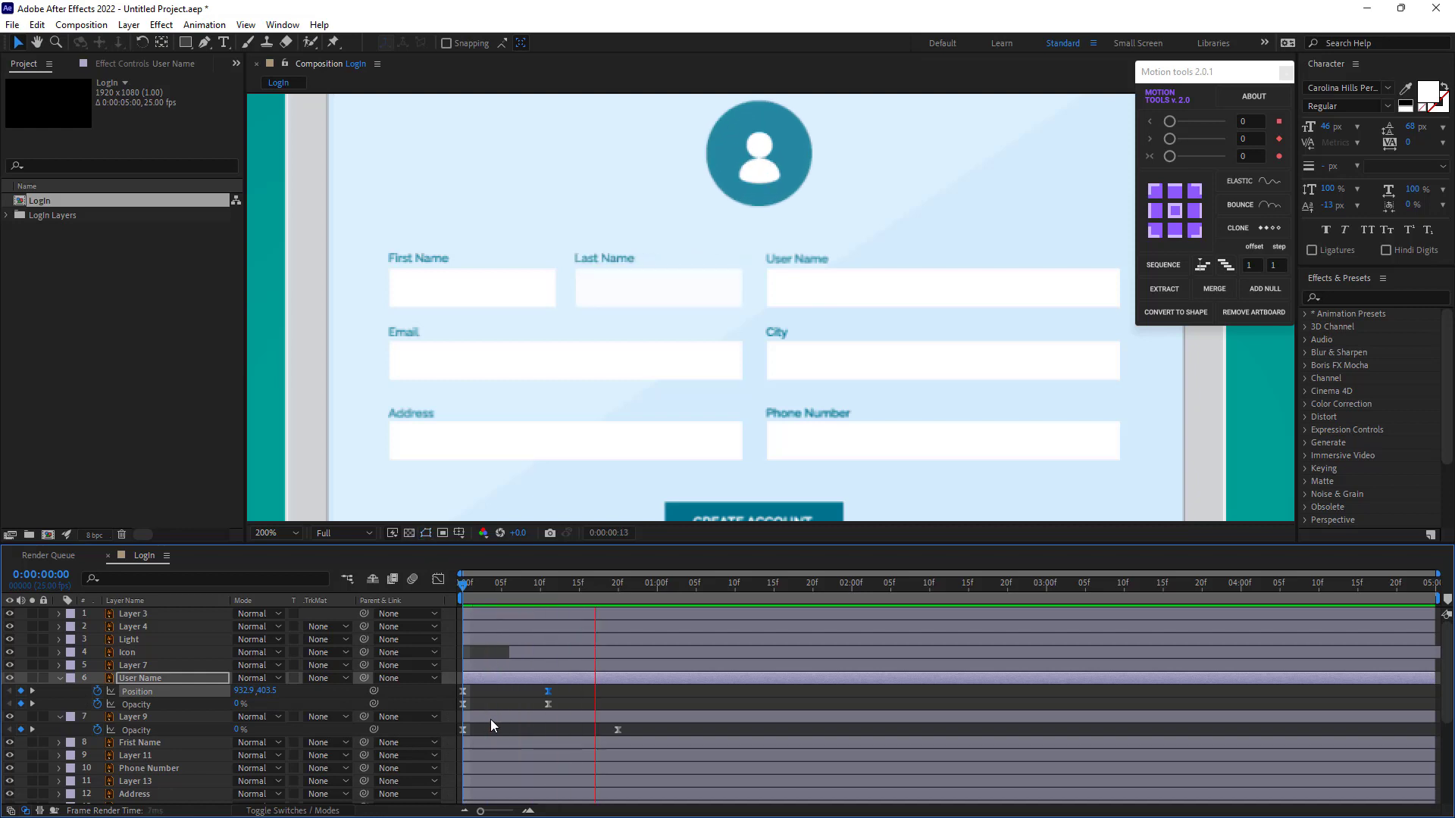
Move the Last Name label's end keyframes to frame 14, then delay its Position keyframes by three frames
{"action": "left_click", "coordinate": [509, 594]}
{"action": "left_click", "coordinate": [548, 704], "text": "shift"}
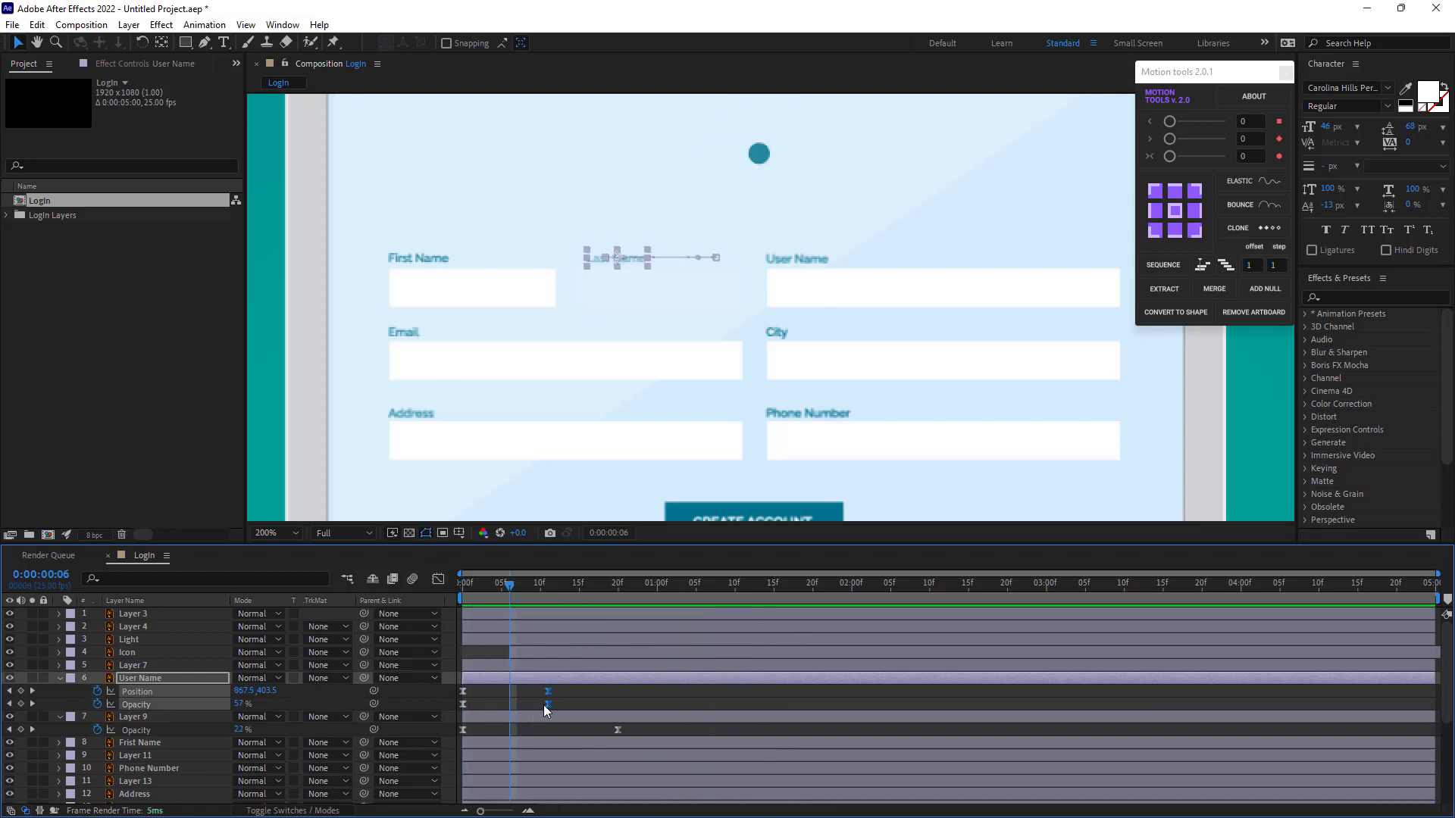
{"action": "left_click_drag", "start_coordinate": [547, 703], "coordinate": [484, 699]}
{"action": "left_click_drag", "start_coordinate": [498, 588], "coordinate": [394, 601]}
{"action": "key", "text": "space"}
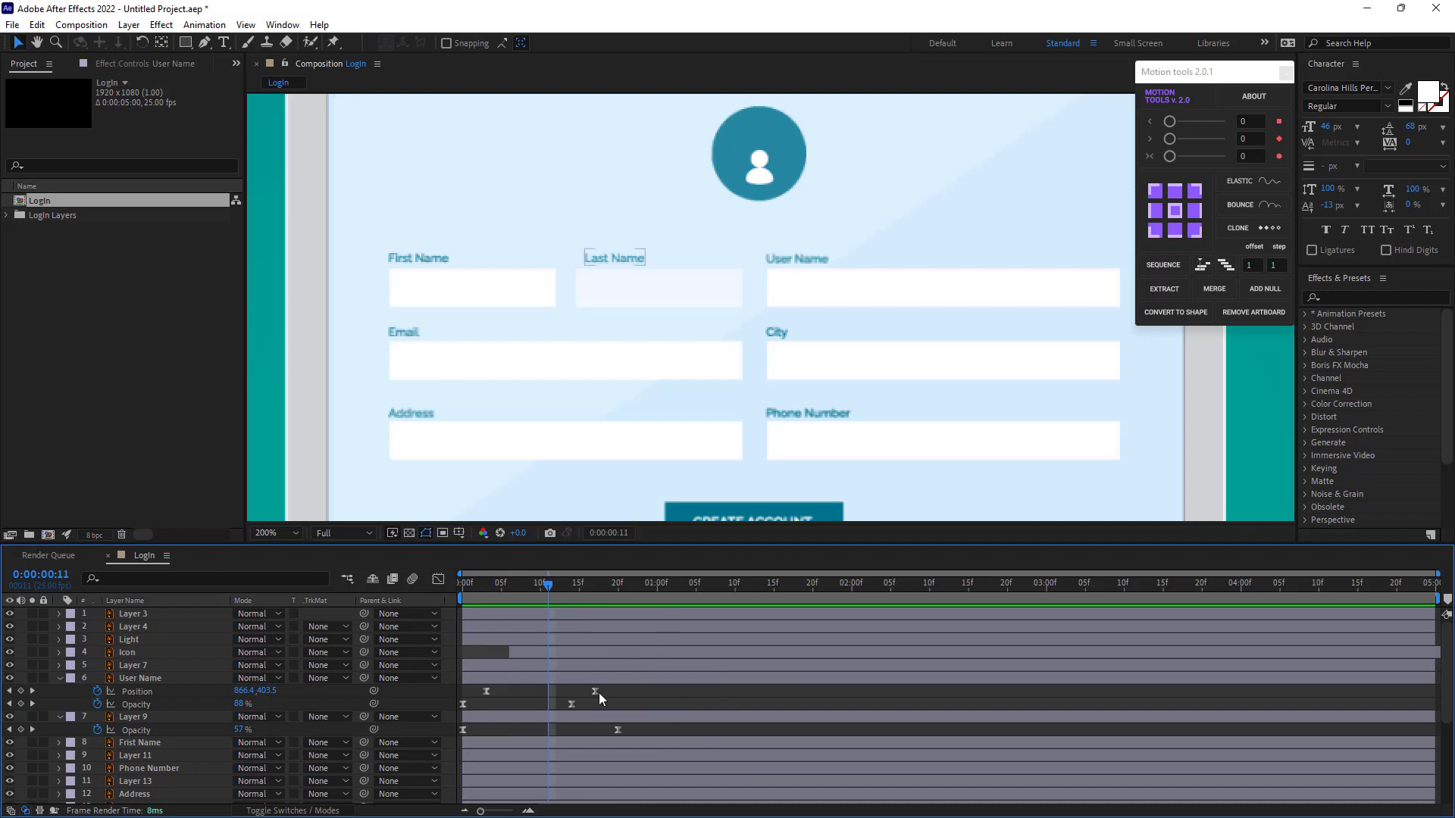
Extend the Last Name label's Position animation to end at 0:00:01:00 and preview the result
{"action": "left_click_drag", "start_coordinate": [595, 691], "coordinate": [658, 693]}
{"action": "left_click", "coordinate": [645, 703]}
{"action": "left_click_drag", "start_coordinate": [535, 588], "coordinate": [398, 612]}
{"action": "key", "text": "space"}
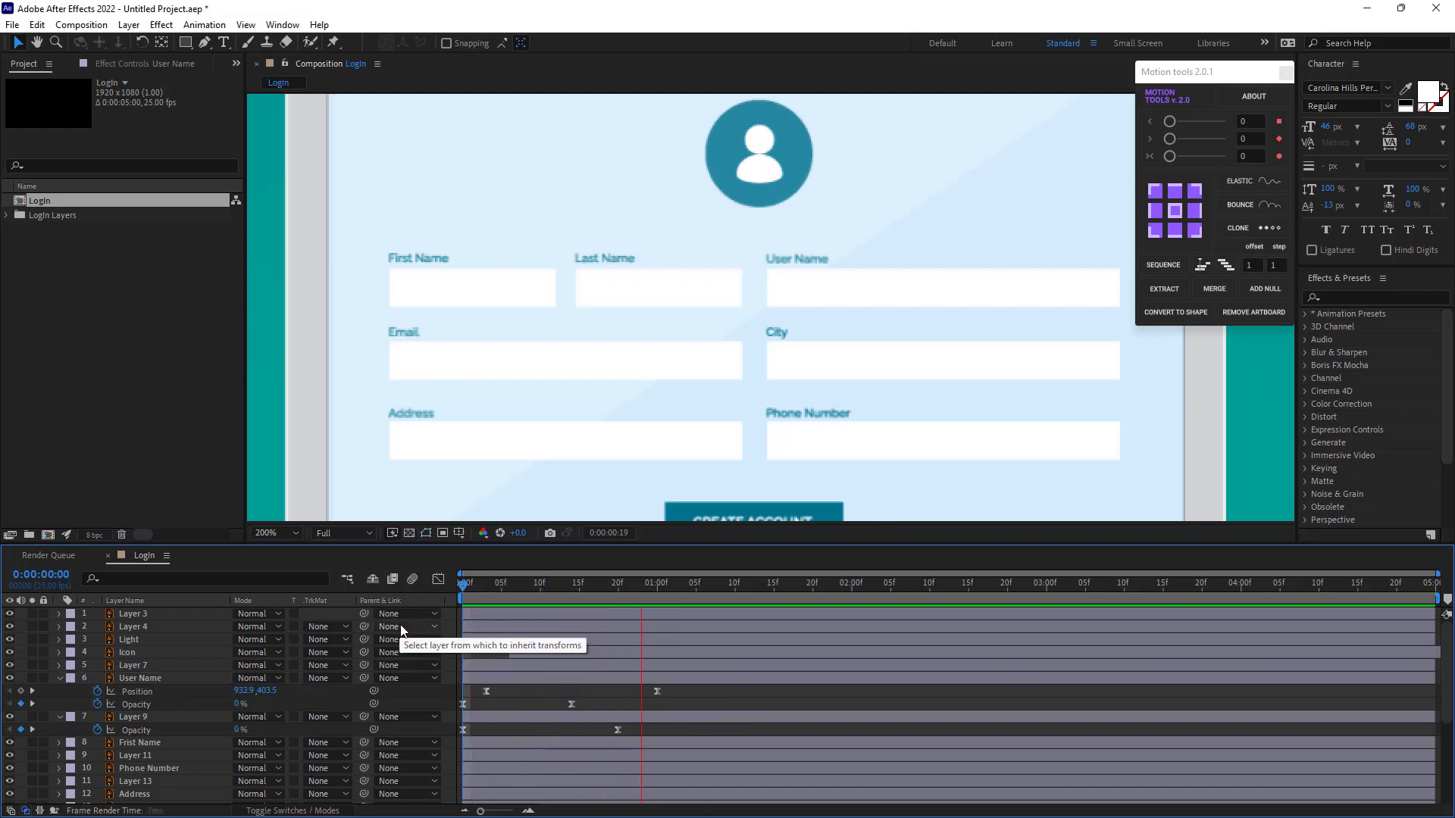
{"action": "left_click", "coordinate": [595, 585]}
{"action": "left_click", "coordinate": [620, 588]}
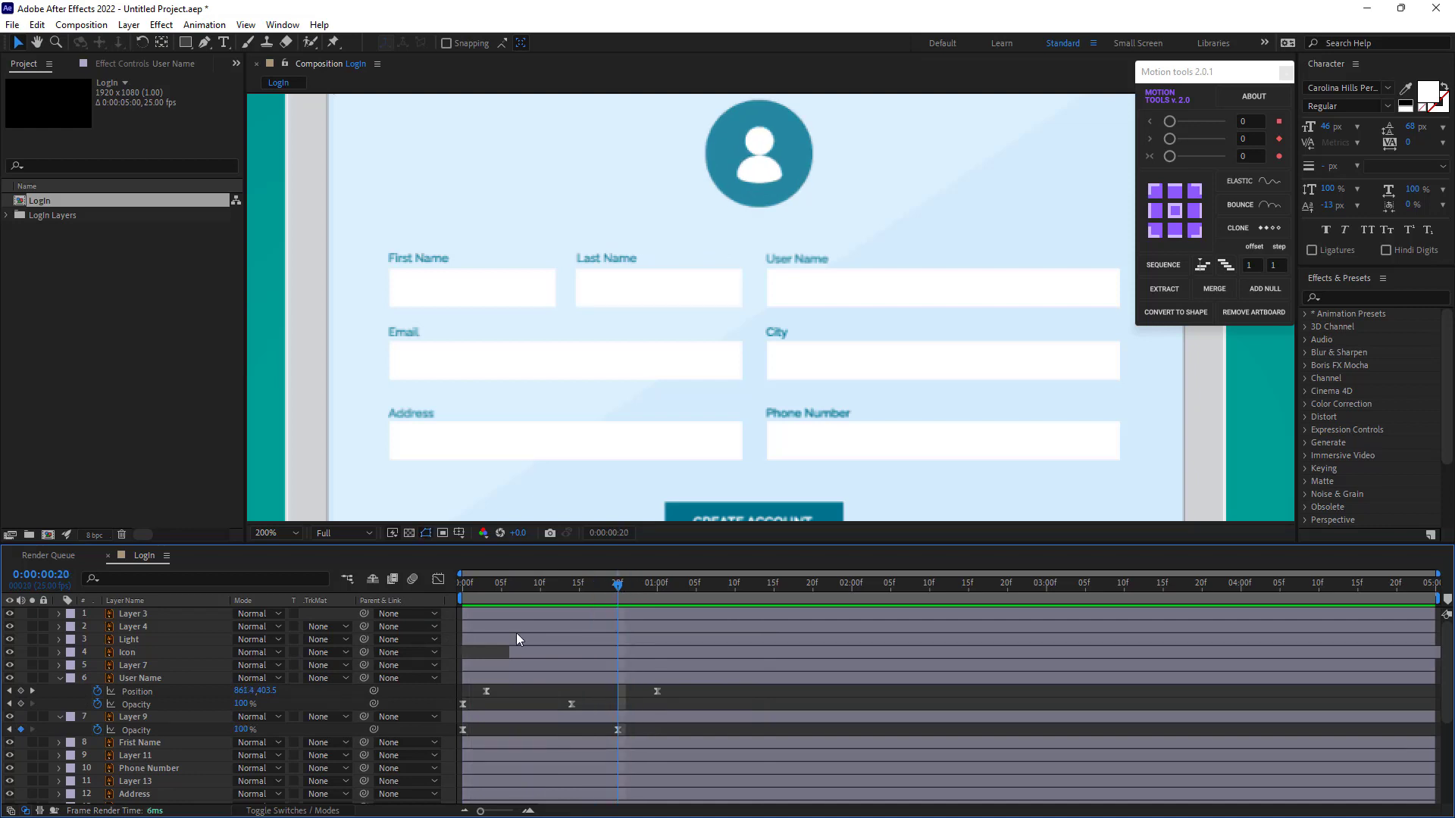
Animate the Opacity of the Frist Name, Phone Number, Address, City, Email and layer 18 User Name labels from 0% at 0:00:00:00 to 100% at 0:00:00:14
{"action": "left_click", "coordinate": [166, 743]}
{"action": "scroll", "coordinate": [209, 720], "scroll_direction": "down", "scroll_amount": 1}
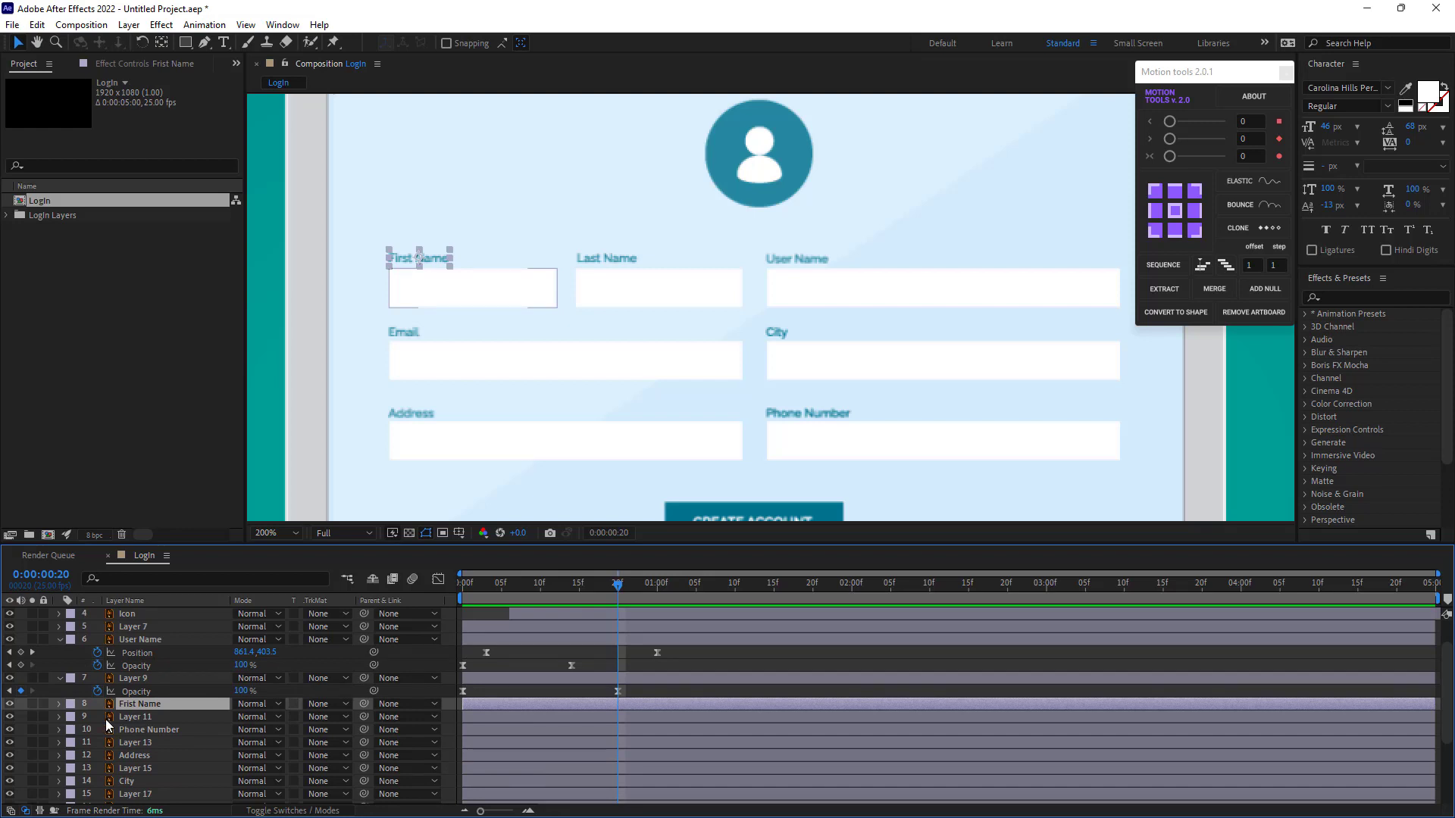
{"action": "key", "text": "t"}
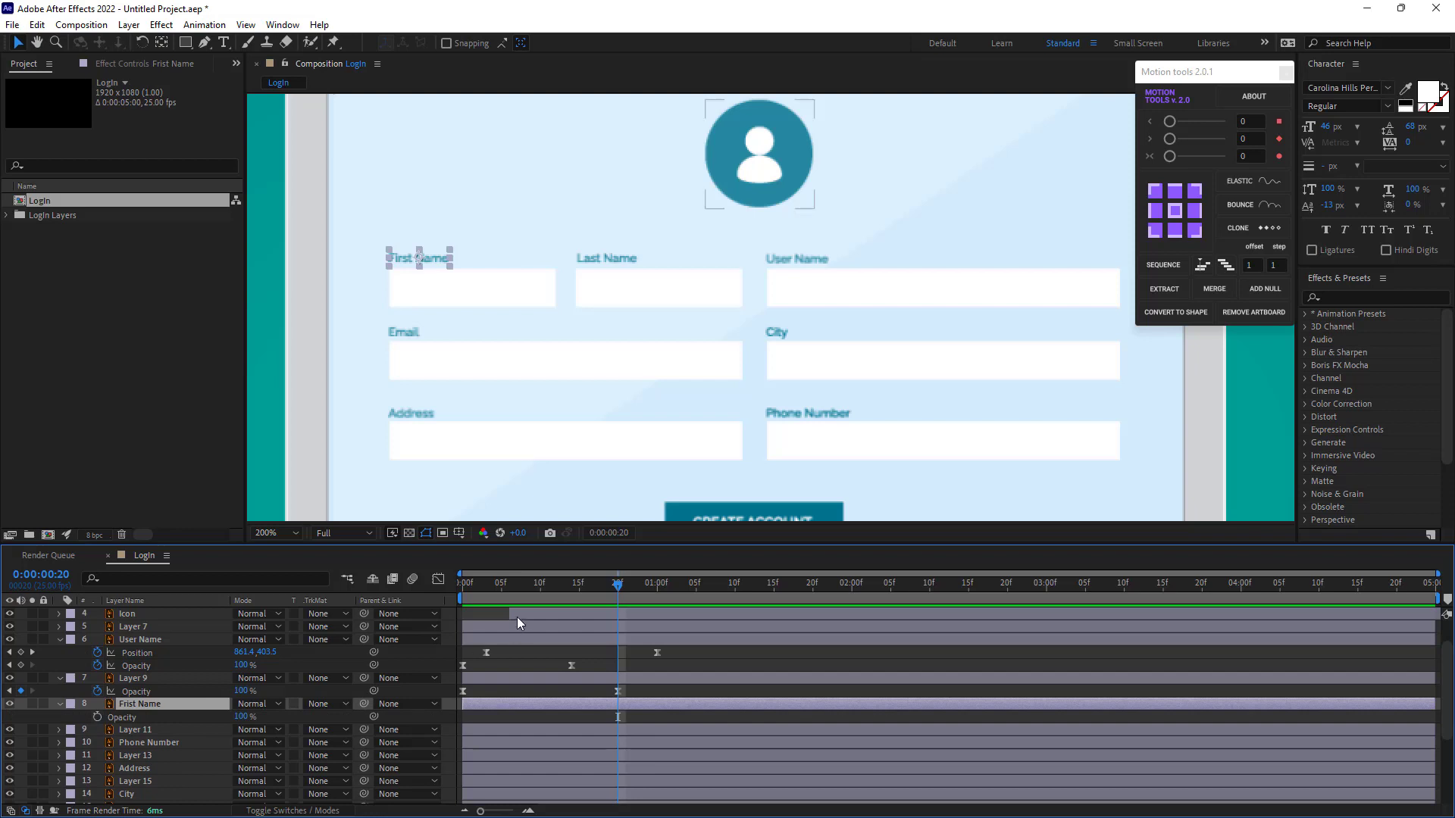
{"action": "left_click", "coordinate": [569, 585]}
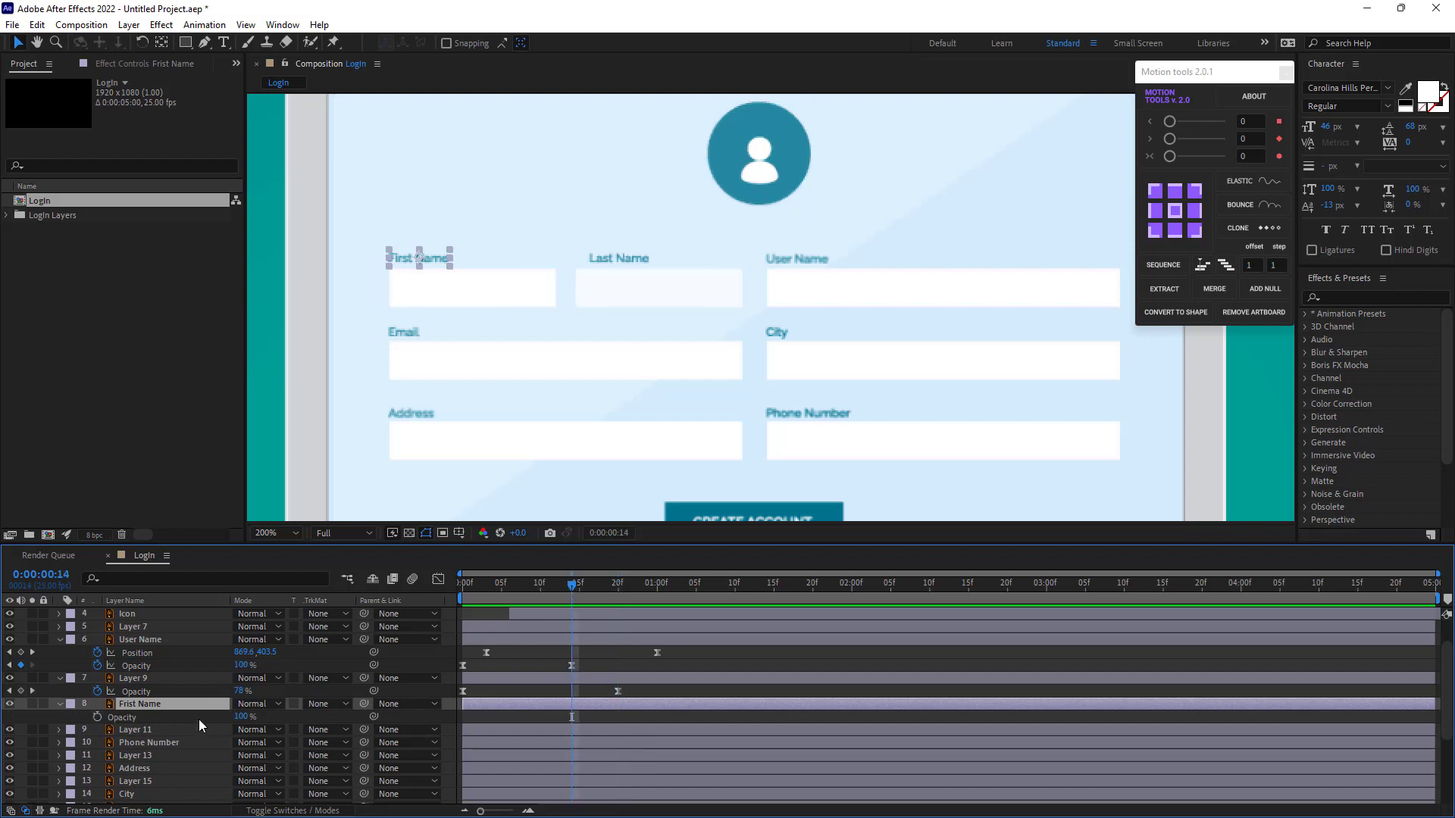
{"action": "left_click", "coordinate": [152, 743], "text": "ctrl"}
{"action": "scroll", "coordinate": [148, 743], "scroll_direction": "down", "scroll_amount": 1}
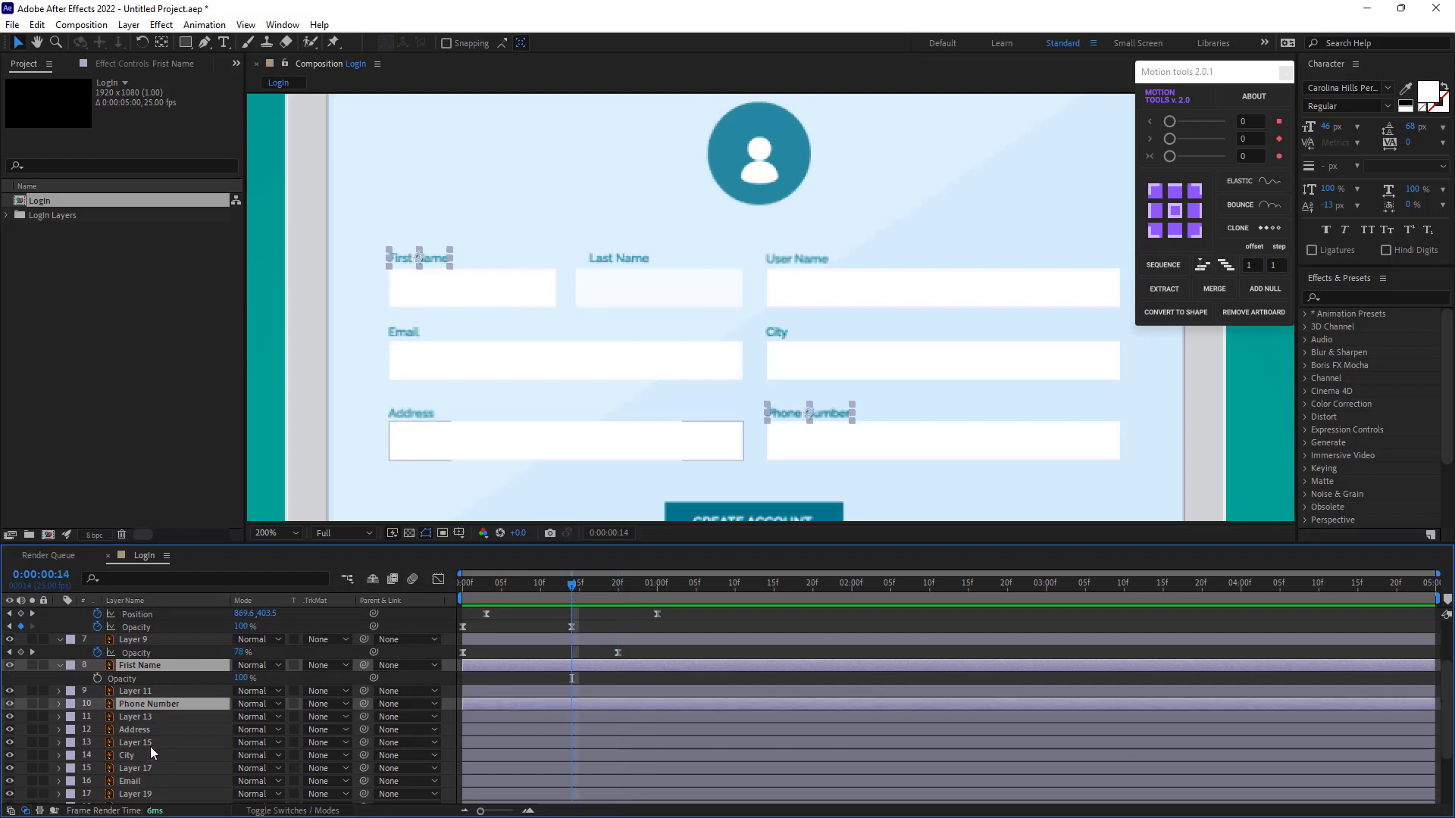
{"action": "left_click", "coordinate": [134, 730], "text": "ctrl"}
{"action": "left_click", "coordinate": [131, 756], "text": "ctrl"}
{"action": "scroll", "coordinate": [142, 756], "scroll_direction": "down", "scroll_amount": 1}
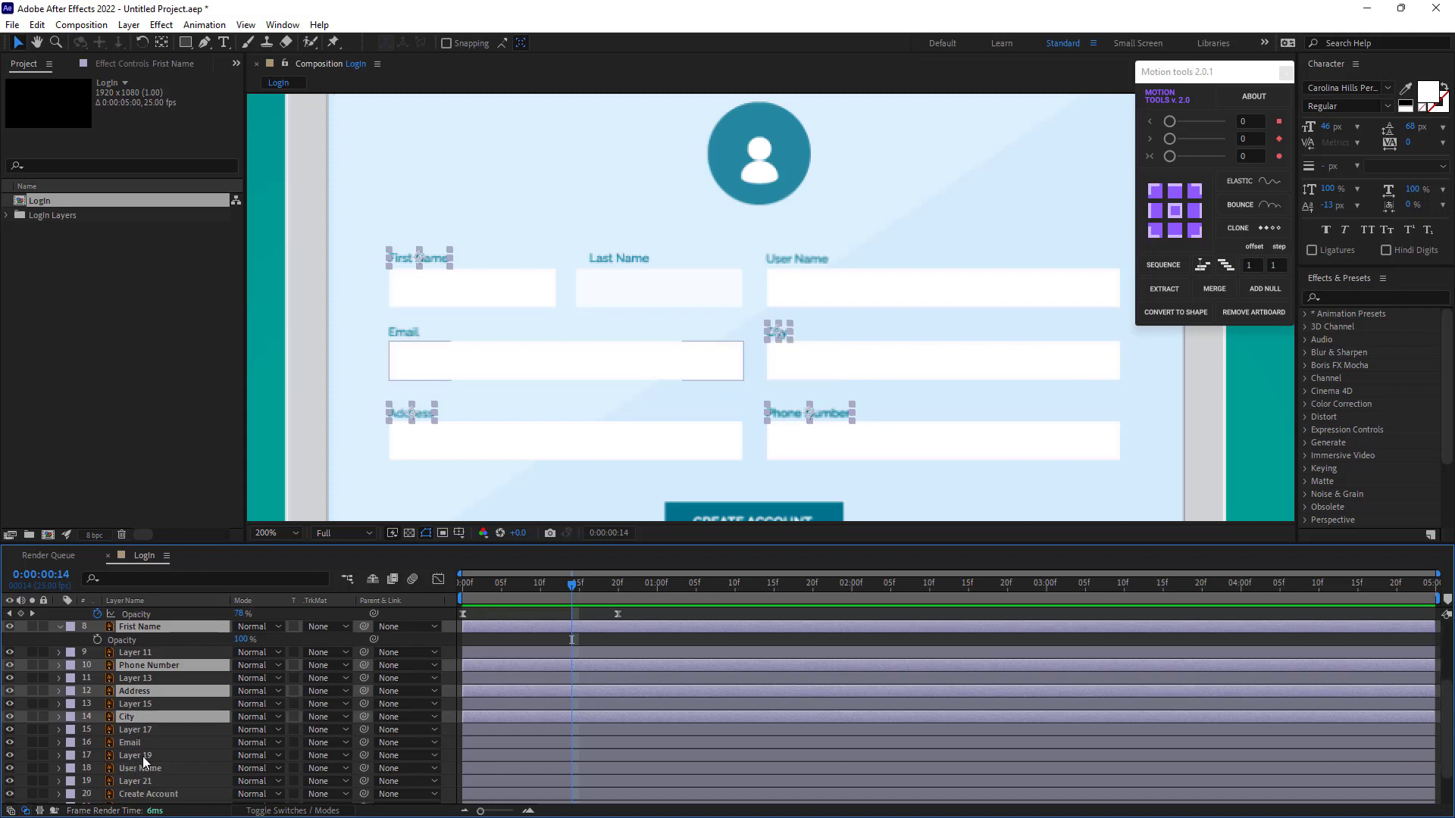
{"action": "left_click", "coordinate": [133, 745], "text": "ctrl"}
{"action": "scroll", "coordinate": [144, 761], "scroll_direction": "down", "scroll_amount": 2}
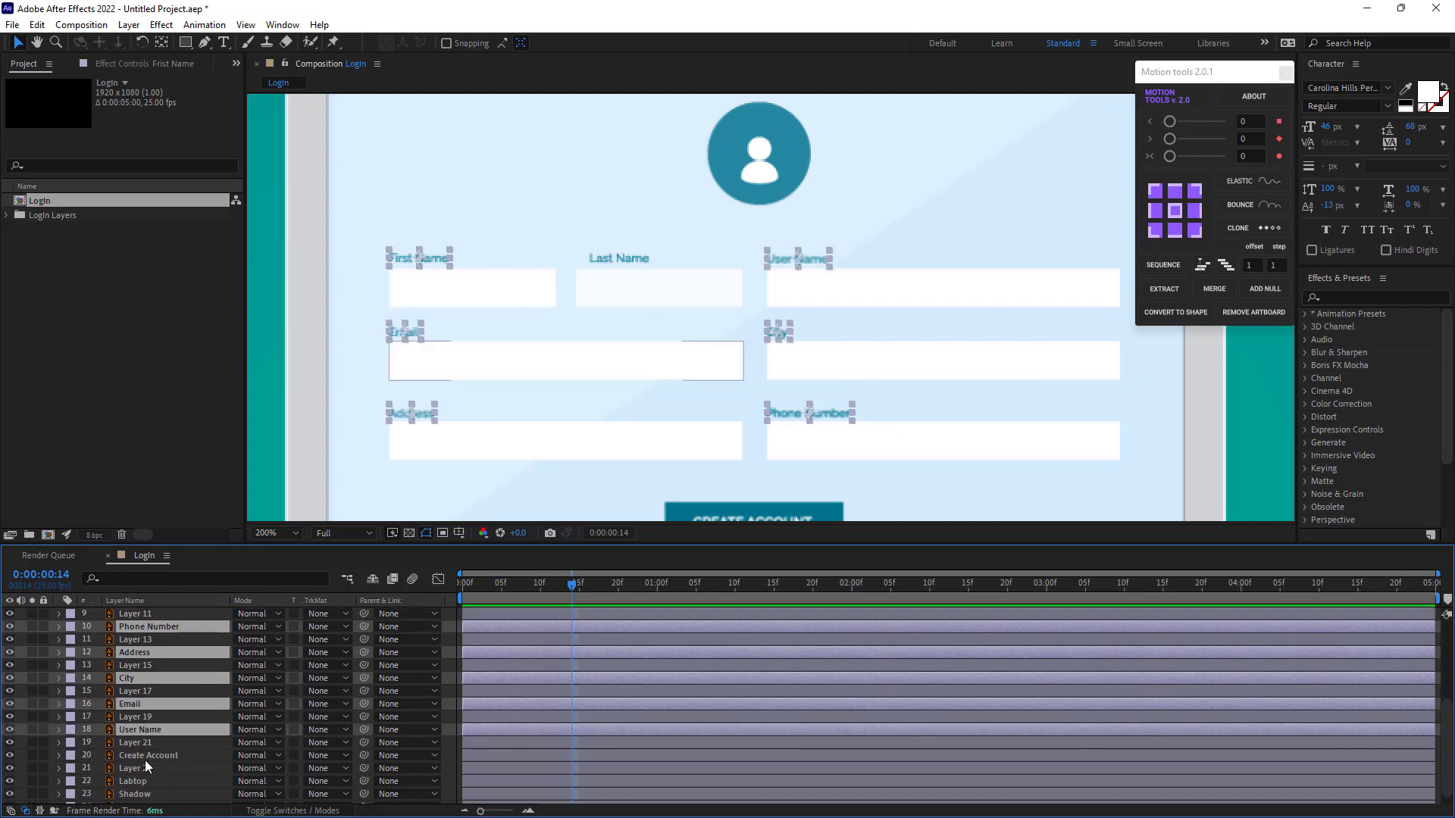
{"action": "scroll", "coordinate": [140, 750], "scroll_direction": "up", "scroll_amount": 2}
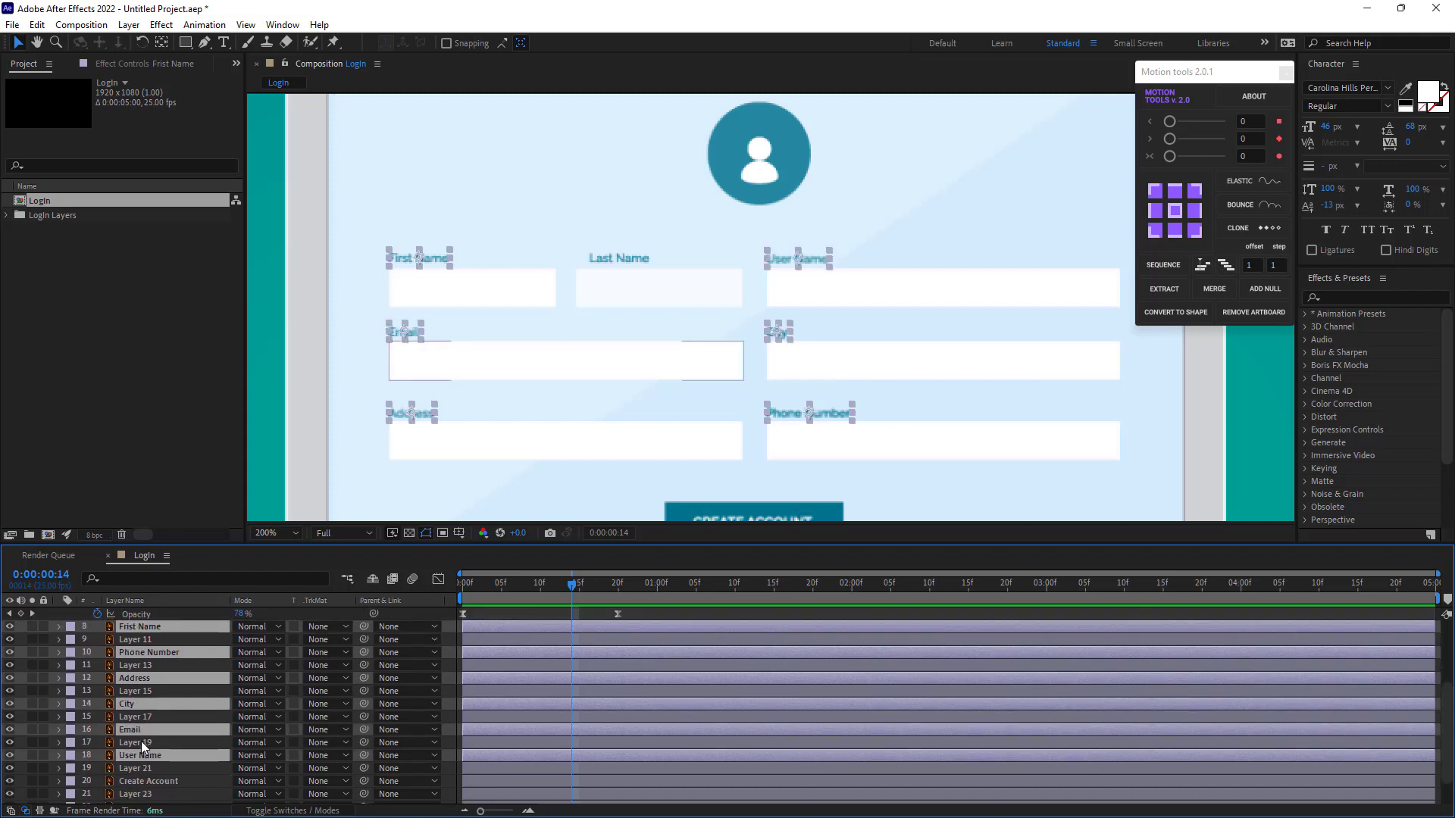
{"action": "key", "text": "t"}
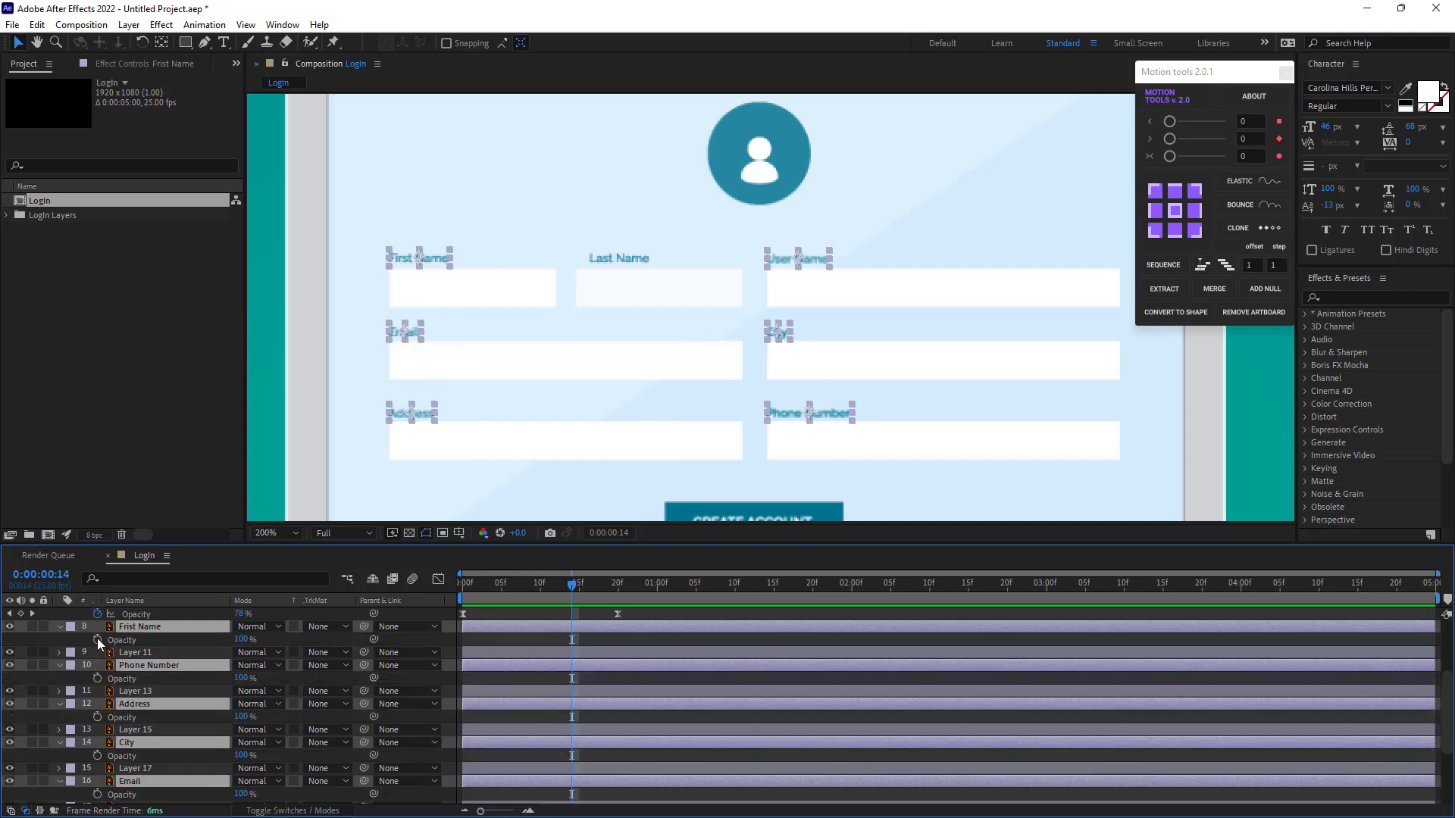
{"action": "left_click_drag", "start_coordinate": [504, 585], "coordinate": [459, 586]}
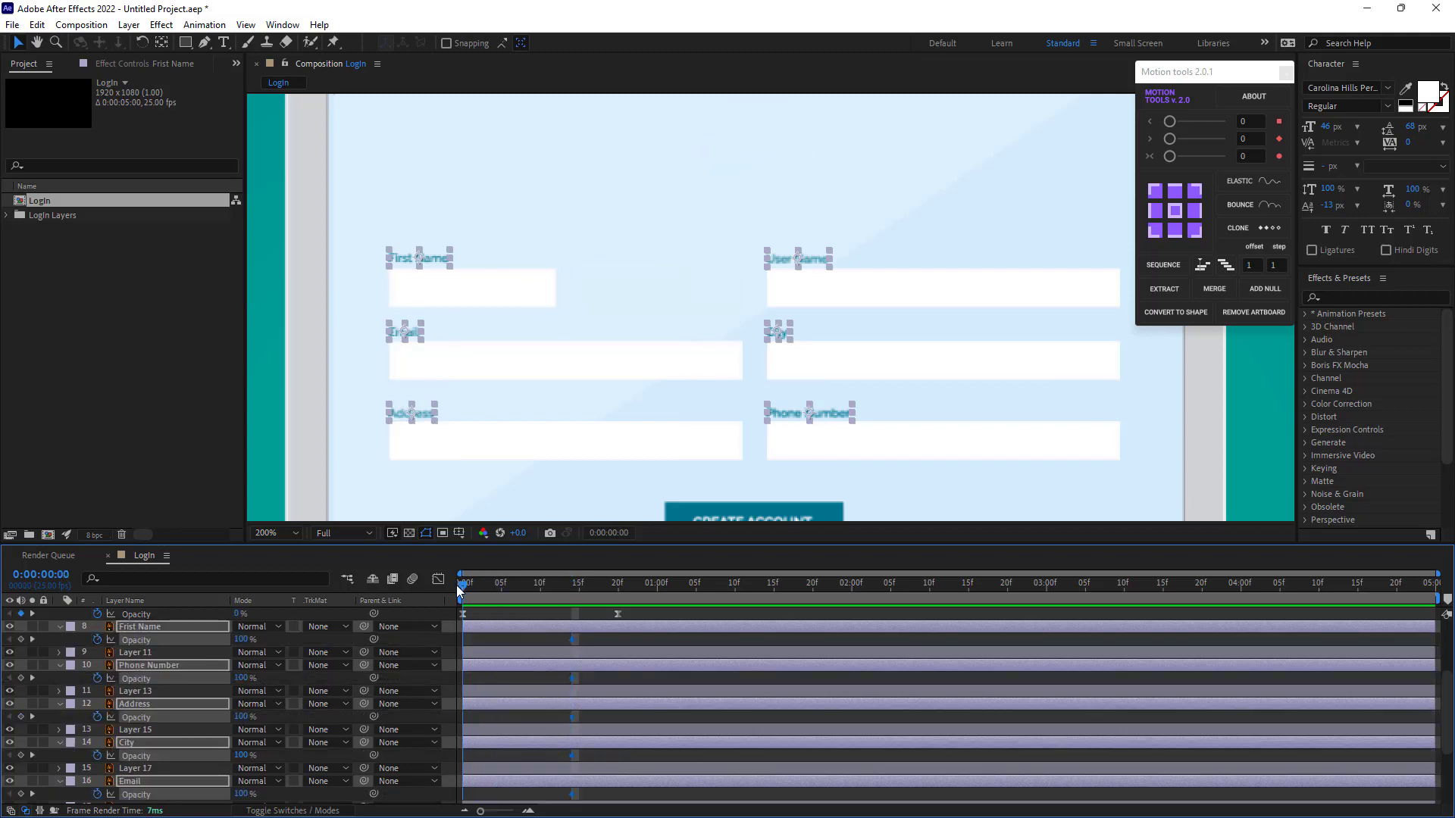
{"action": "left_click_drag", "start_coordinate": [228, 641], "coordinate": [139, 643]}
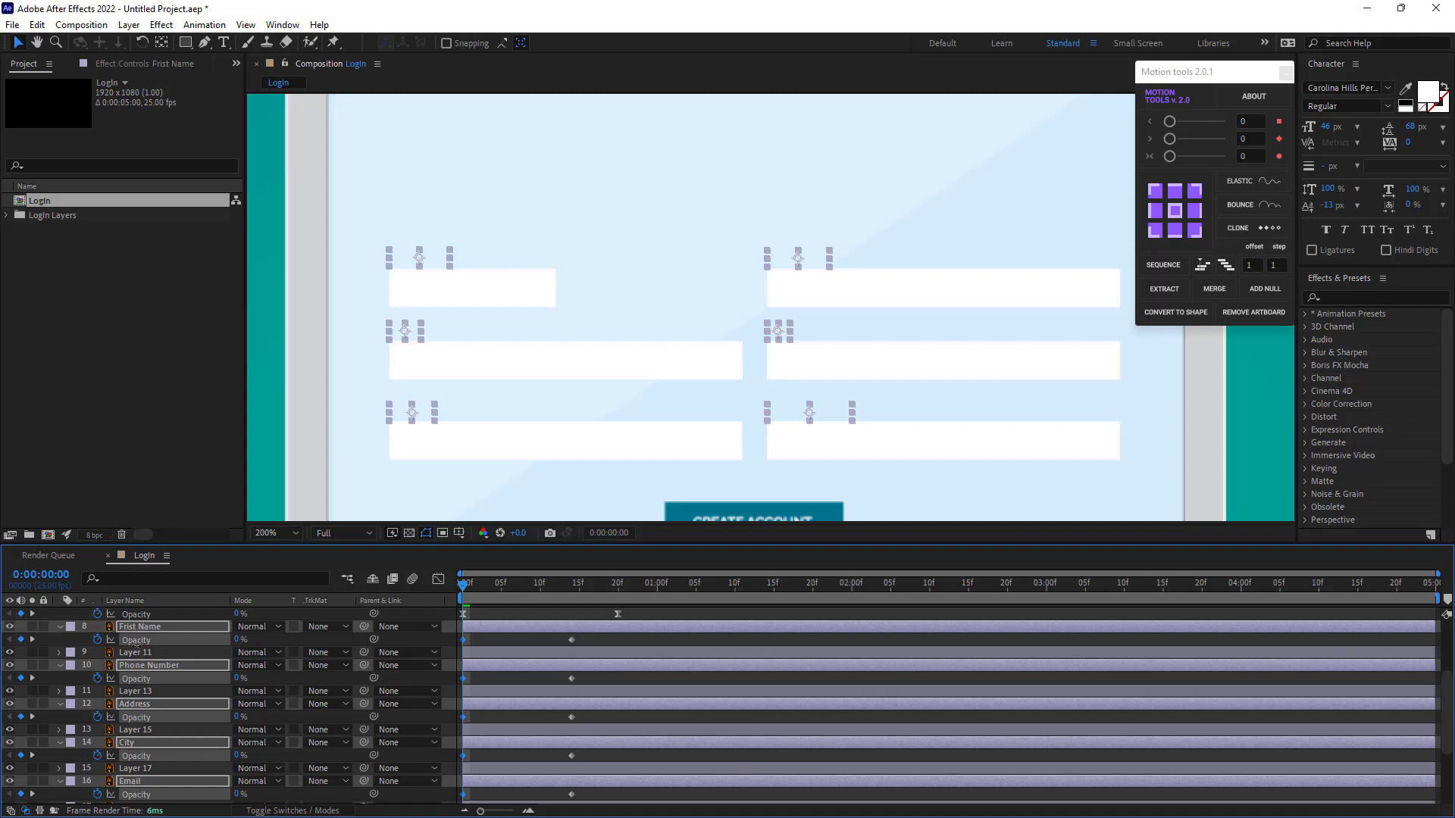
Apply Easy Ease to the Opacity keyframes of the Frist Name through layer 18 User Name labels and scrub to 0:00:00:14
{"action": "left_click_drag", "start_coordinate": [597, 636], "coordinate": [466, 740]}
{"action": "right_click", "coordinate": [464, 733]}
{"action": "mouse_move", "coordinate": [559, 723]}
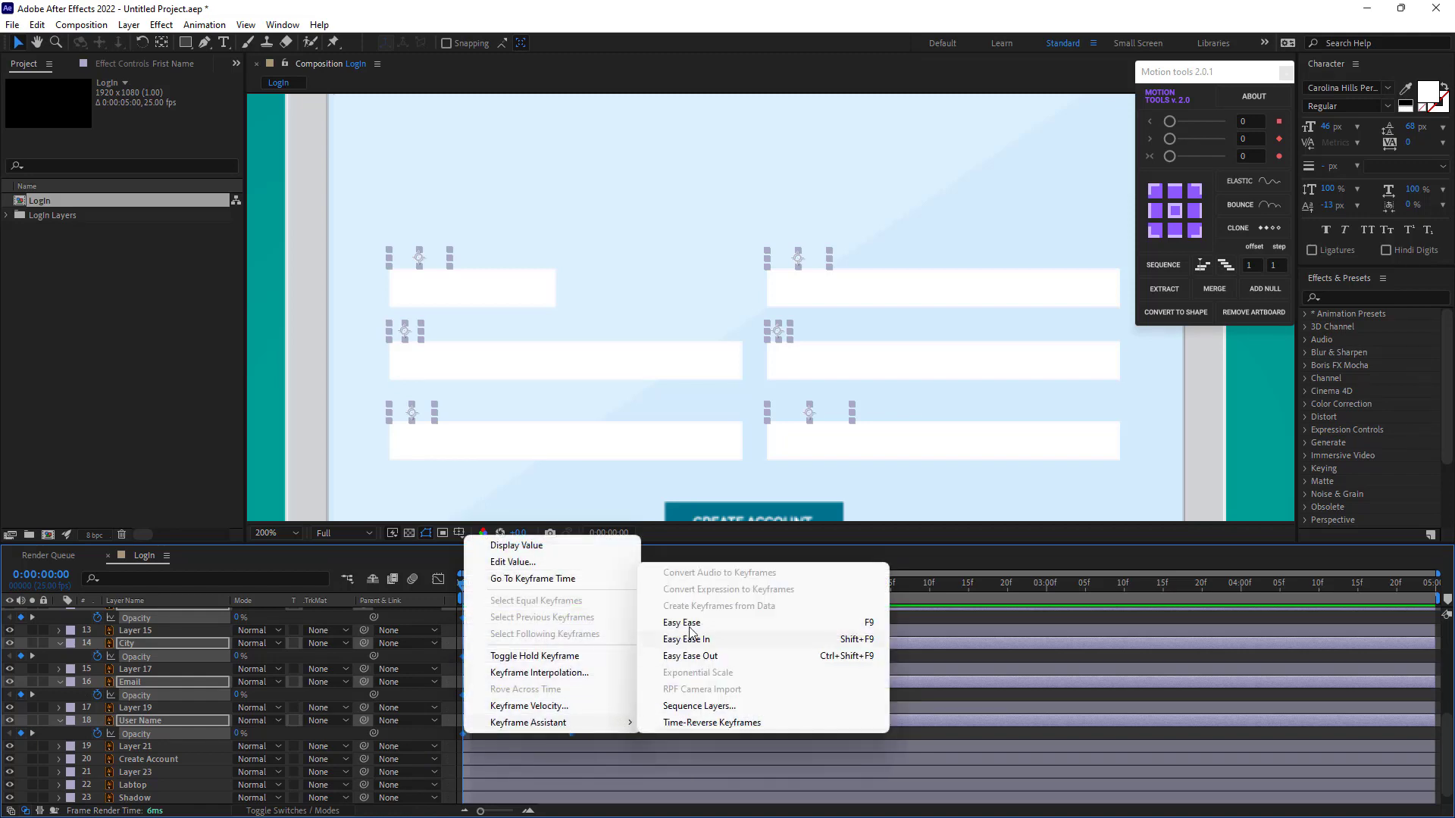
{"action": "left_click", "coordinate": [682, 623]}
{"action": "left_click", "coordinate": [524, 732]}
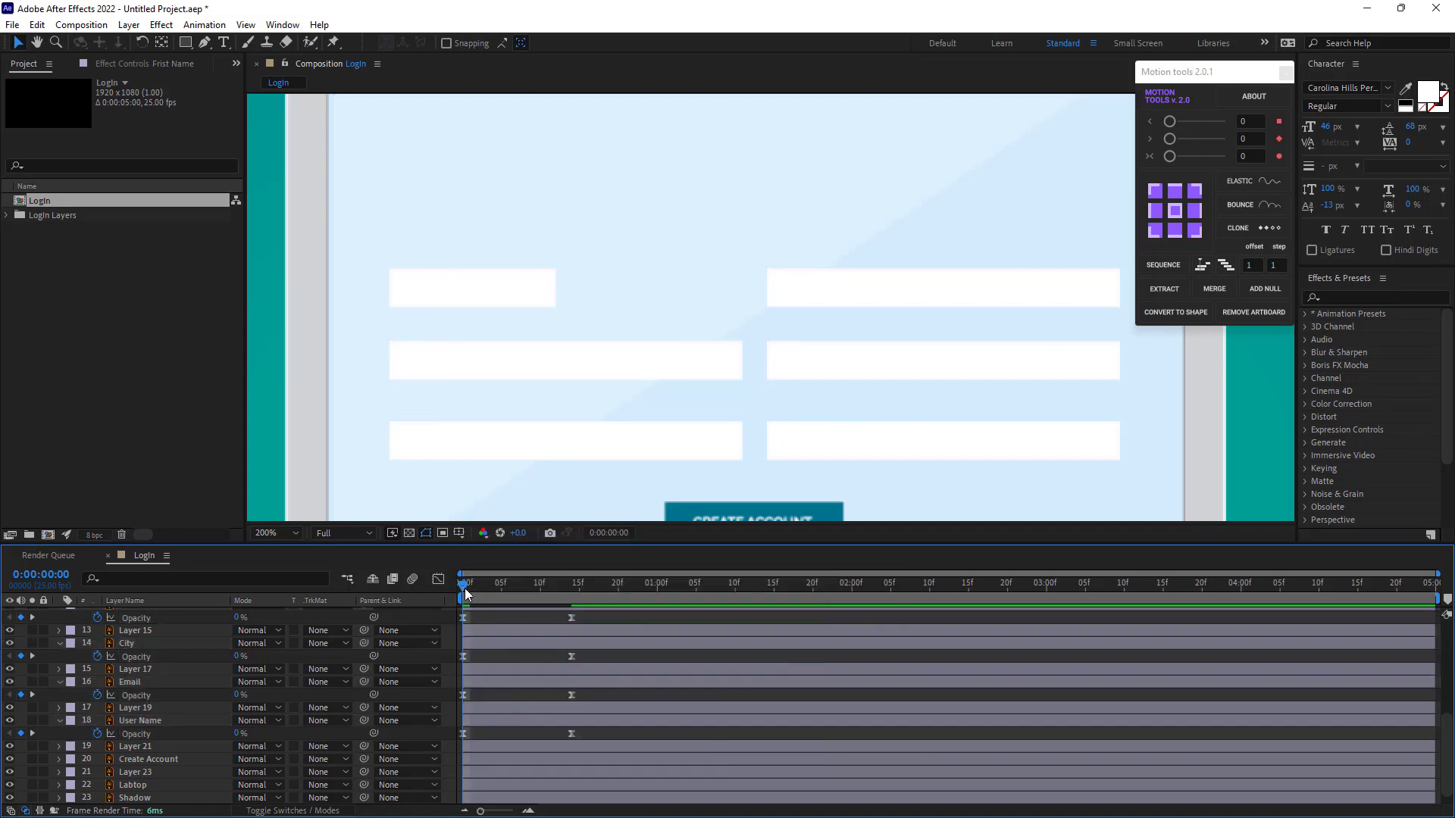
{"action": "left_click_drag", "start_coordinate": [465, 594], "coordinate": [573, 602]}
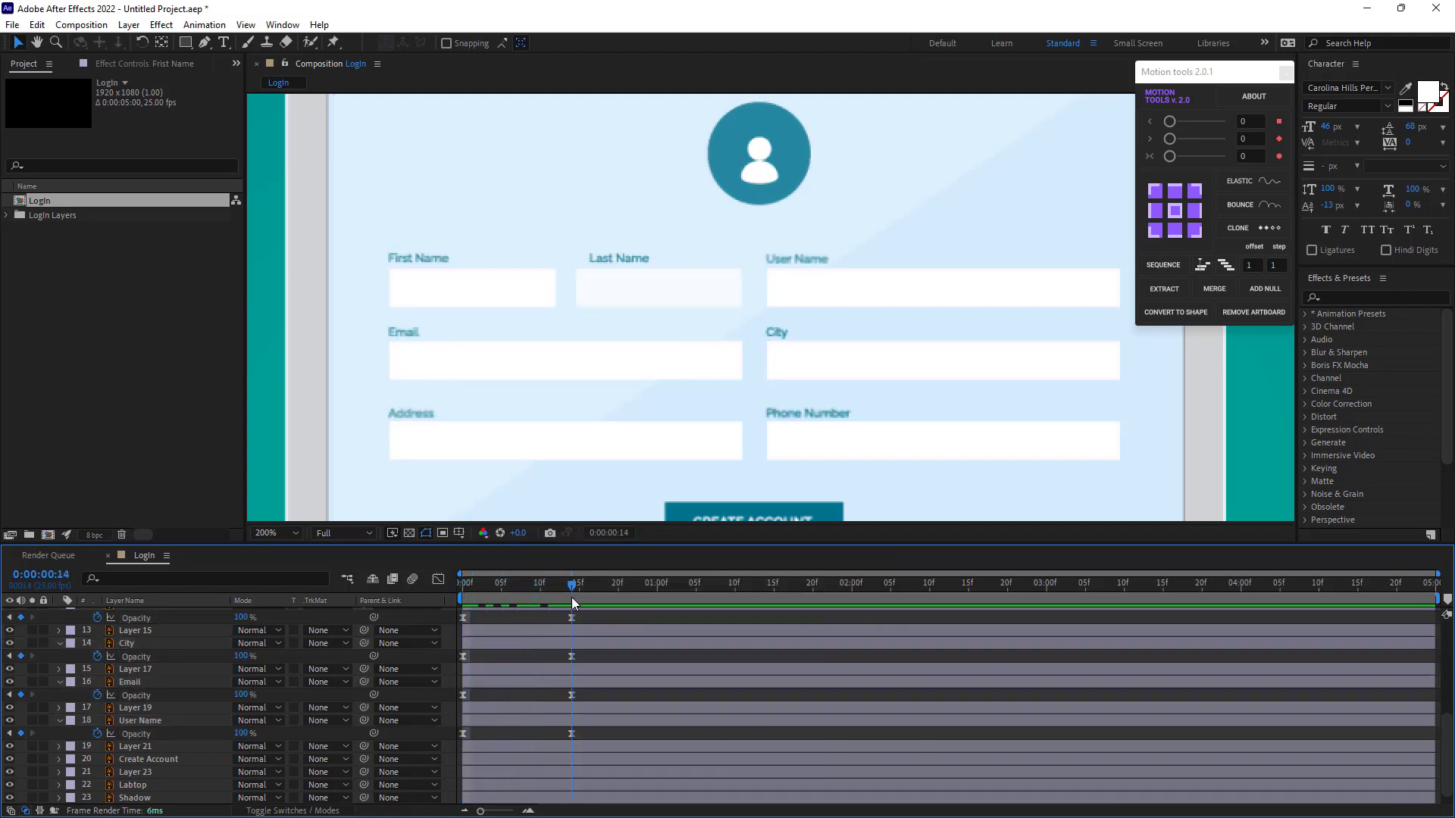
Keyframe the Frist Name label's Position to slide from X 808.2 at 0:00:00:03 to its current place at 0:00:01:00
{"action": "scroll", "coordinate": [556, 635], "scroll_direction": "up", "scroll_amount": 5}
{"action": "left_click", "coordinate": [177, 653]}
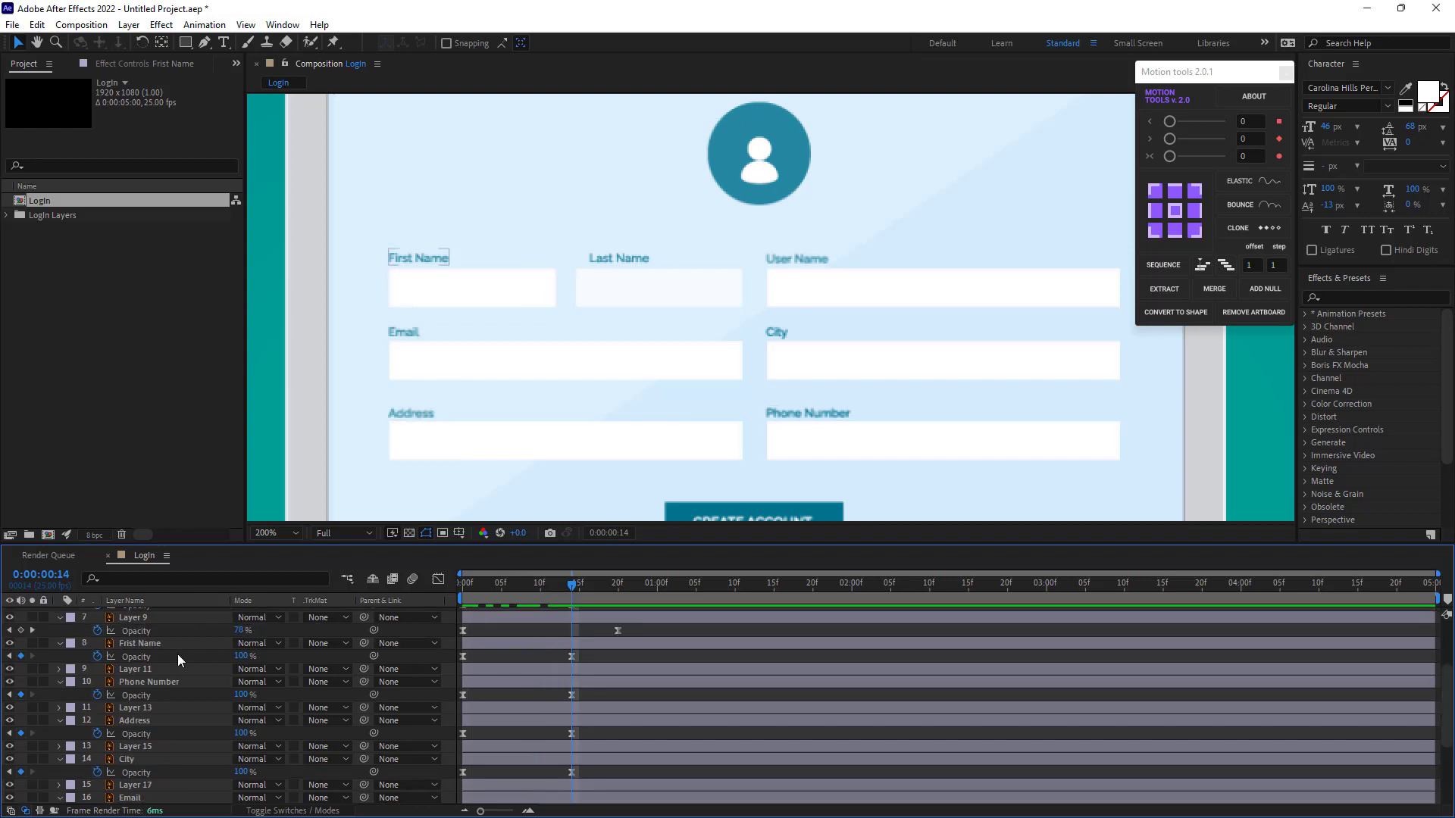
{"action": "scroll", "coordinate": [530, 667], "scroll_direction": "up", "scroll_amount": 2}
{"action": "left_click", "coordinate": [544, 680]}
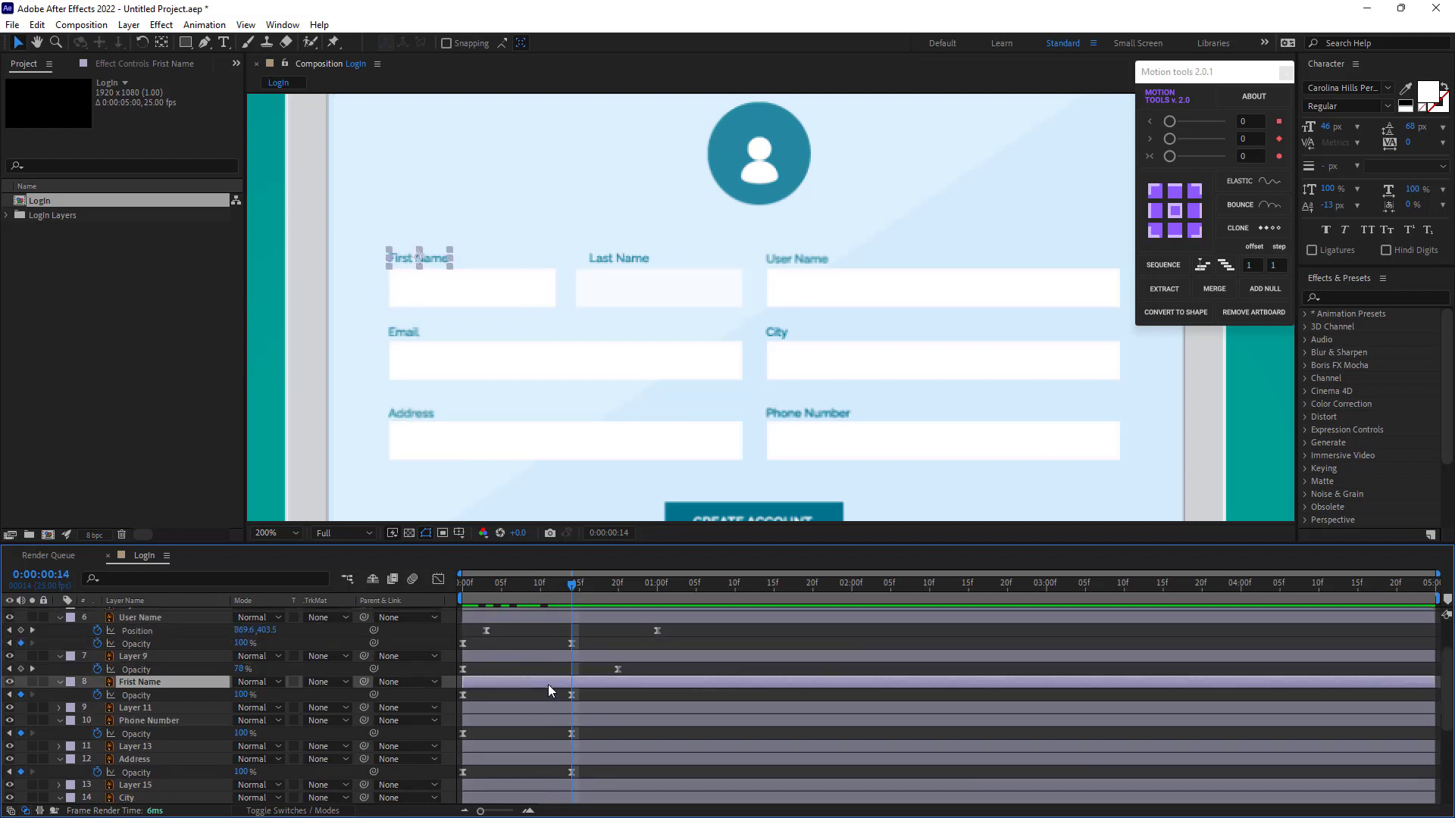
{"action": "left_click_drag", "start_coordinate": [654, 581], "coordinate": [663, 582]}
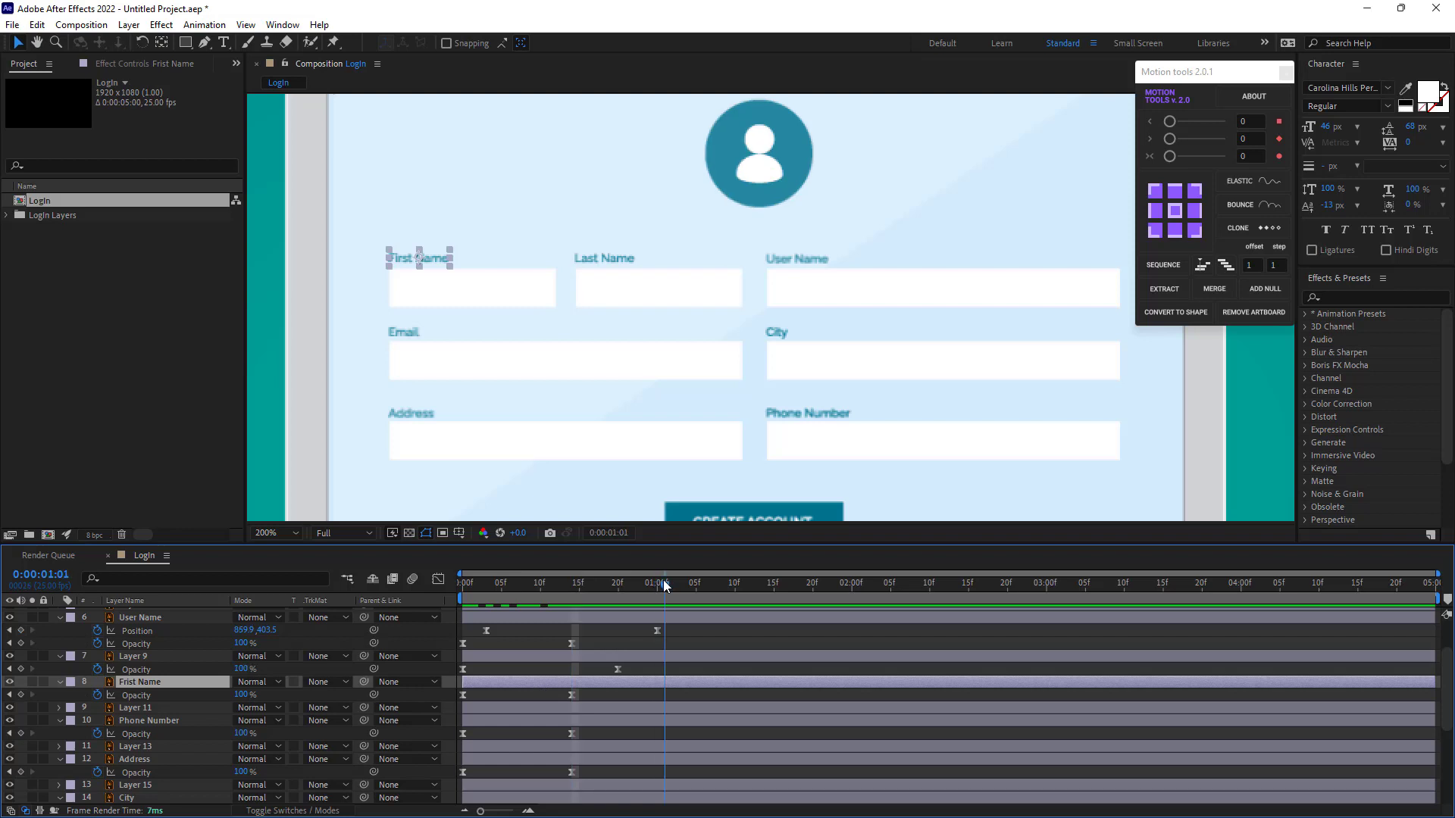
{"action": "key", "text": "p"}
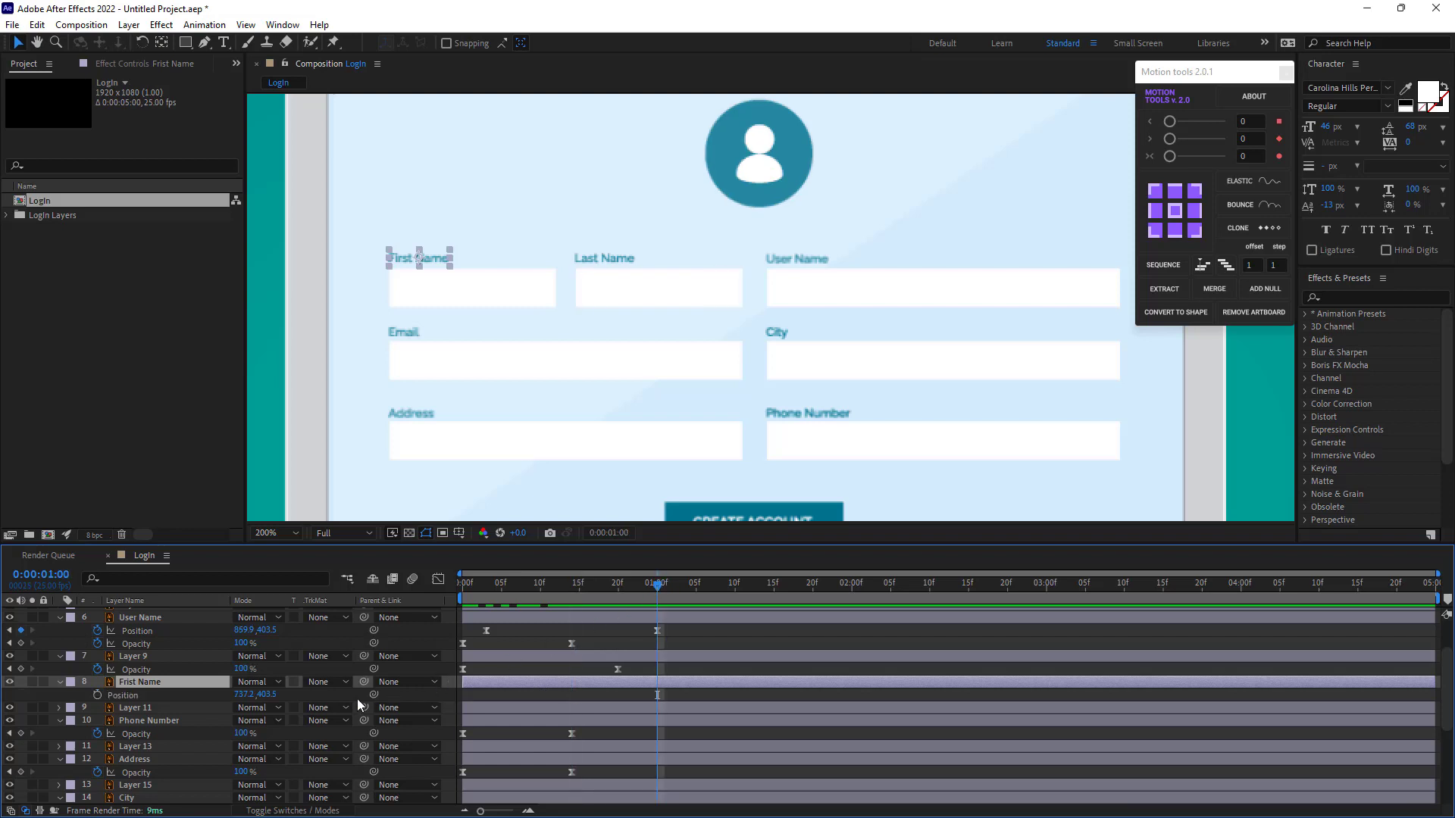
{"action": "left_click", "coordinate": [98, 695]}
{"action": "left_click", "coordinate": [486, 589]}
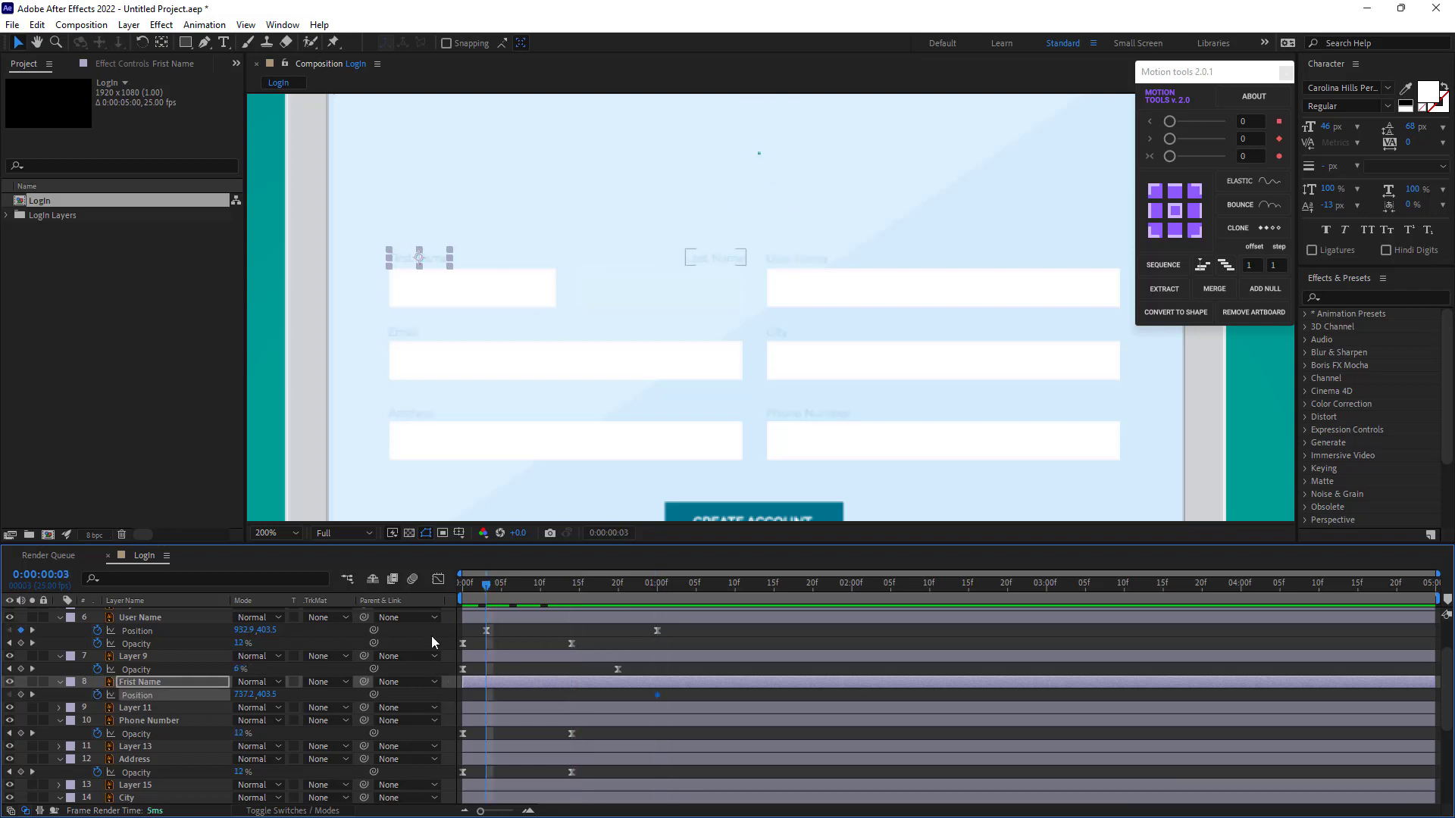
{"action": "left_click_drag", "start_coordinate": [250, 695], "coordinate": [295, 694]}
Apply Easy Ease to the Frist Name label's Position keyframes, reshape the speed graph for a long ease-out, and preview the motion
{"action": "left_click", "coordinate": [623, 698]}
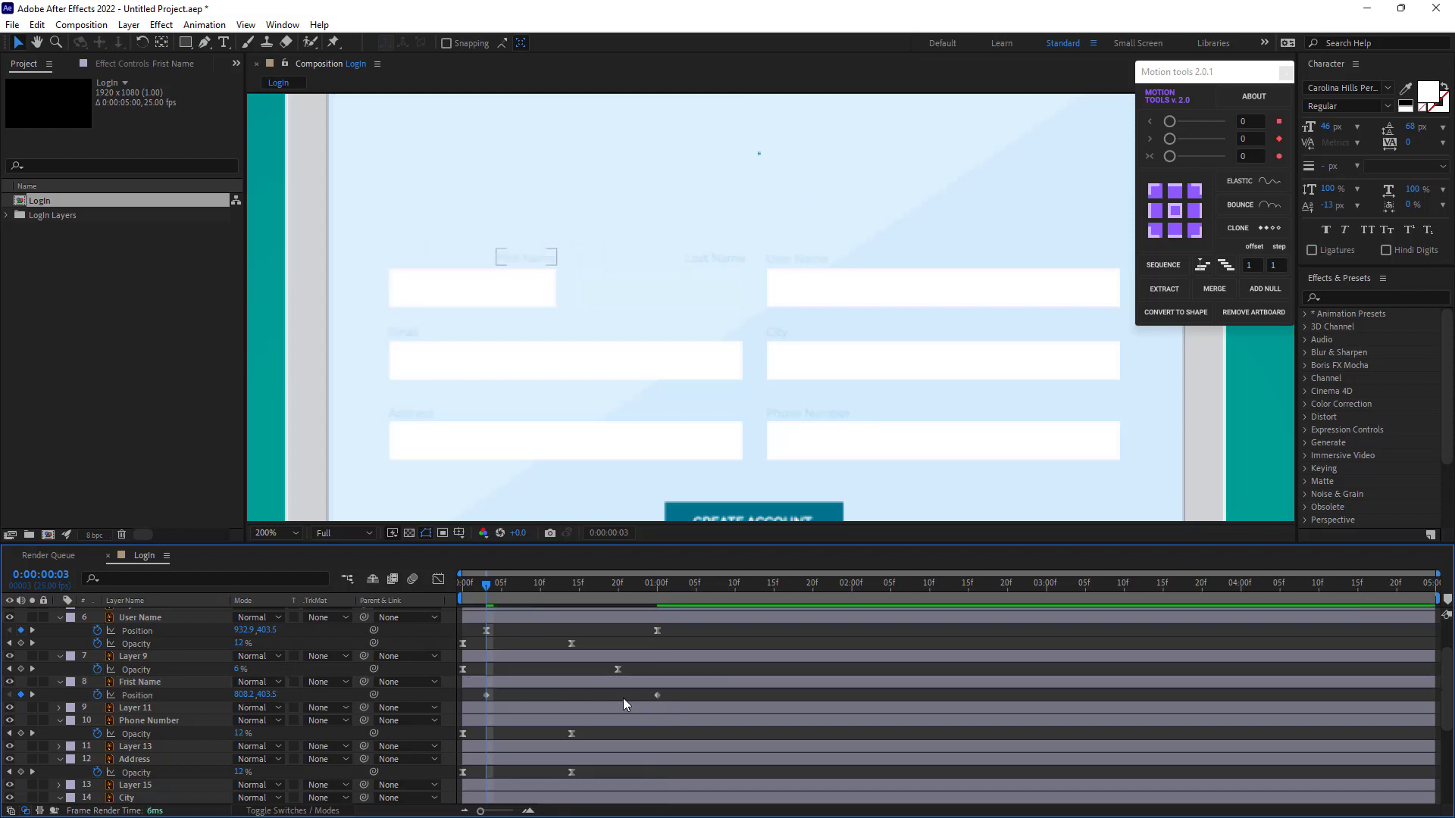
{"action": "left_click_drag", "start_coordinate": [623, 698], "coordinate": [474, 707]}
{"action": "right_click", "coordinate": [486, 694]}
{"action": "mouse_move", "coordinate": [617, 682]}
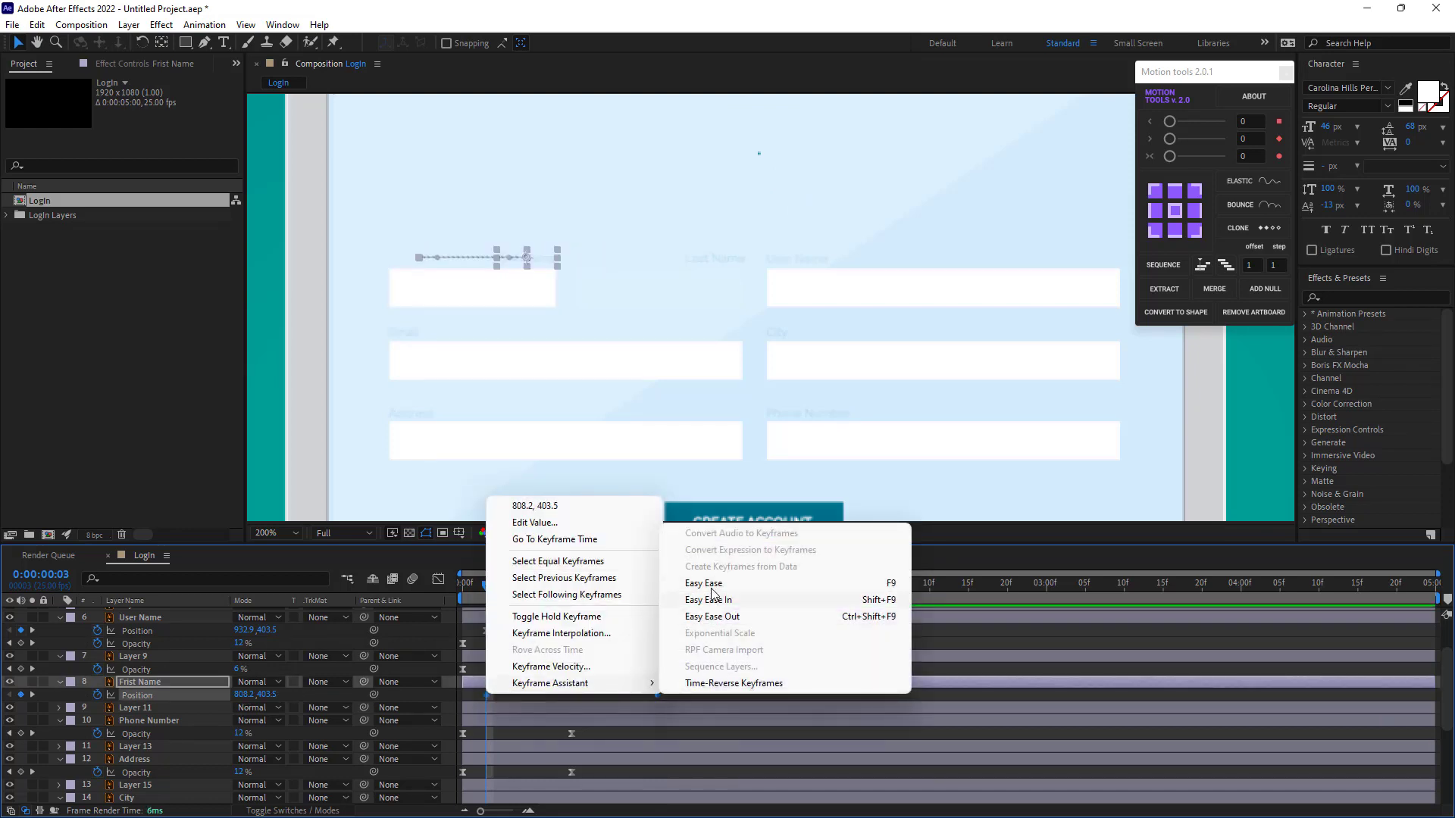
{"action": "left_click", "coordinate": [713, 598]}
{"action": "left_click", "coordinate": [438, 578]}
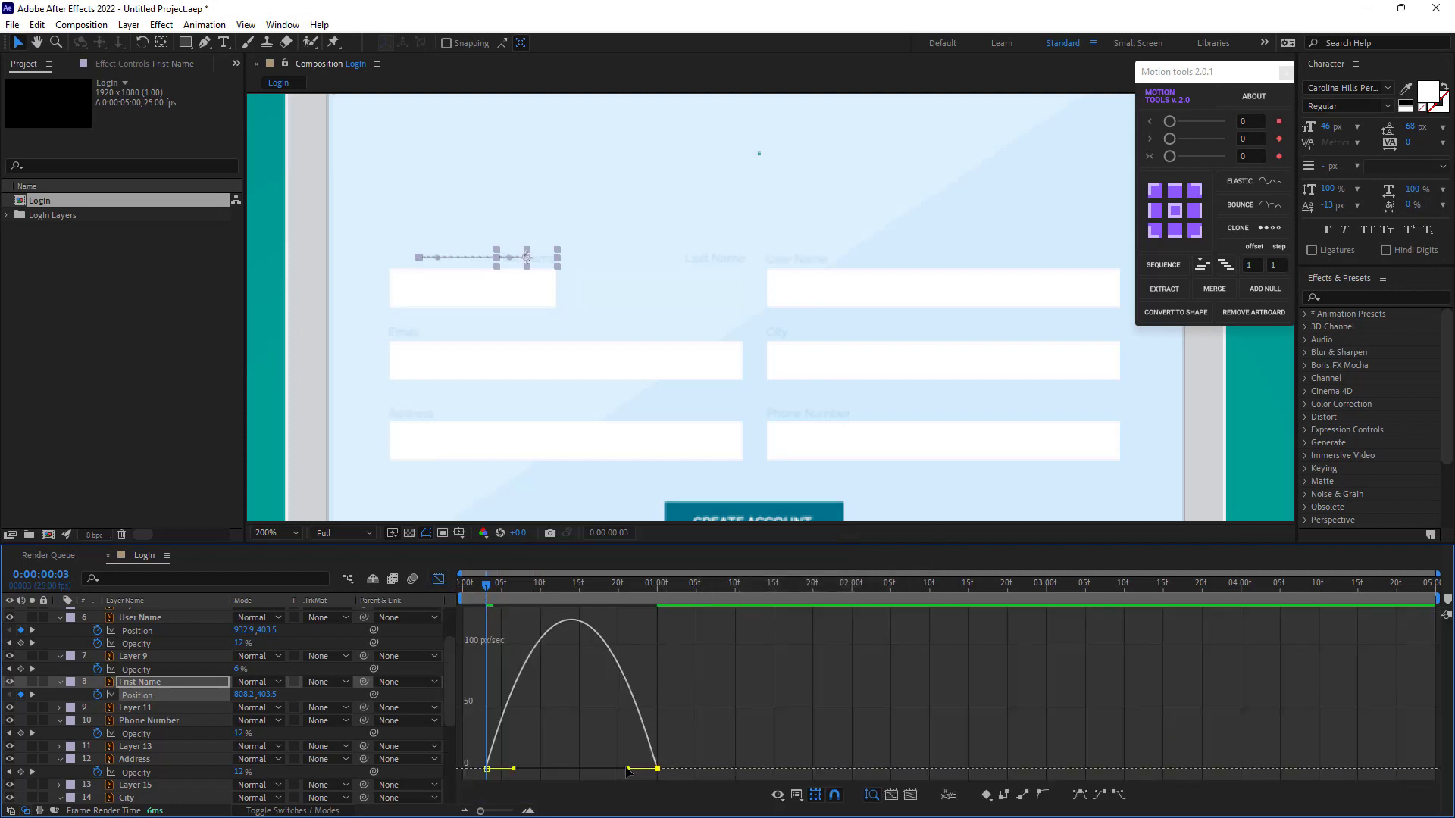
{"action": "left_click_drag", "start_coordinate": [628, 769], "coordinate": [545, 772]}
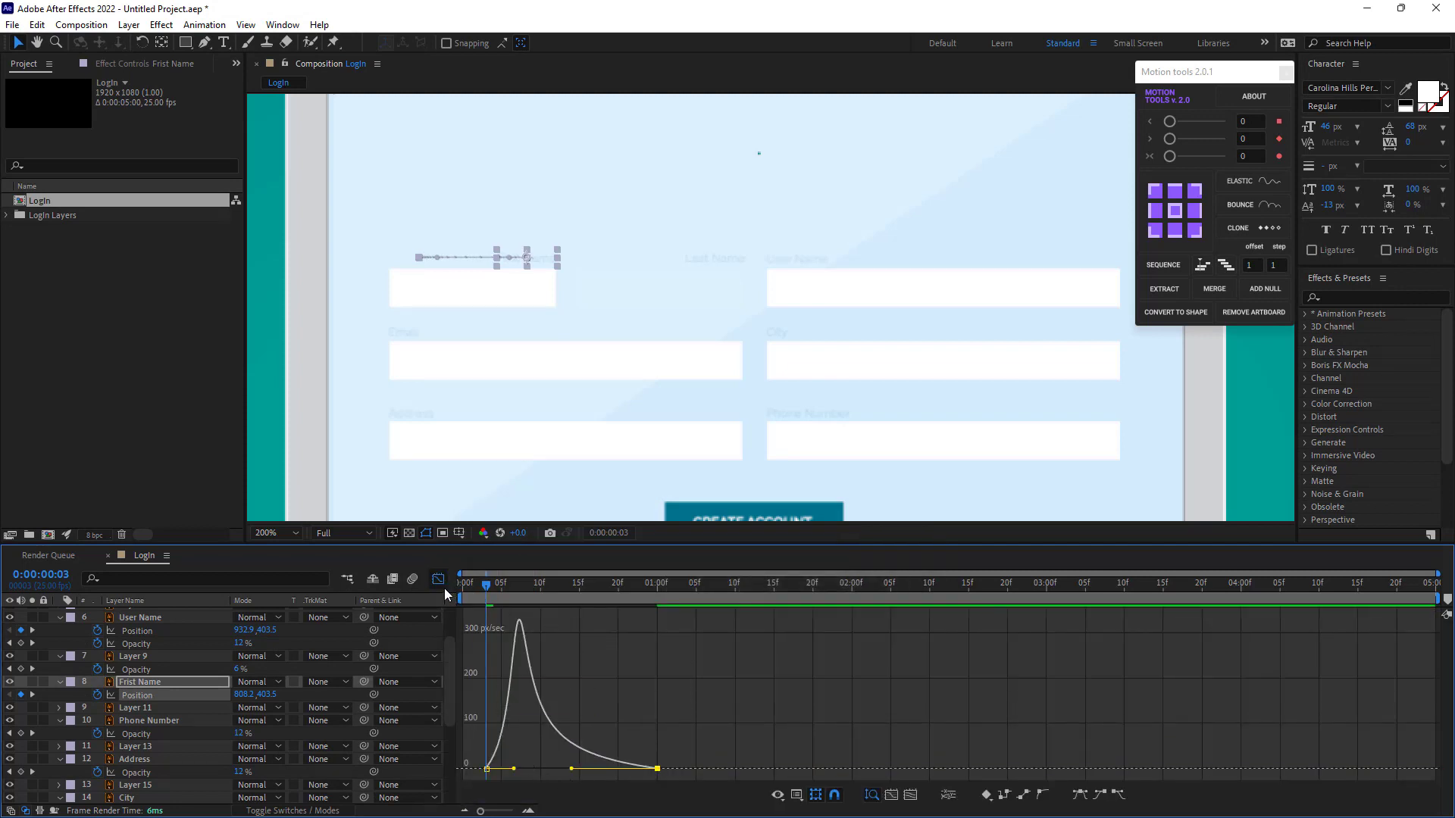
{"action": "left_click", "coordinate": [439, 580]}
{"action": "key", "text": "space"}
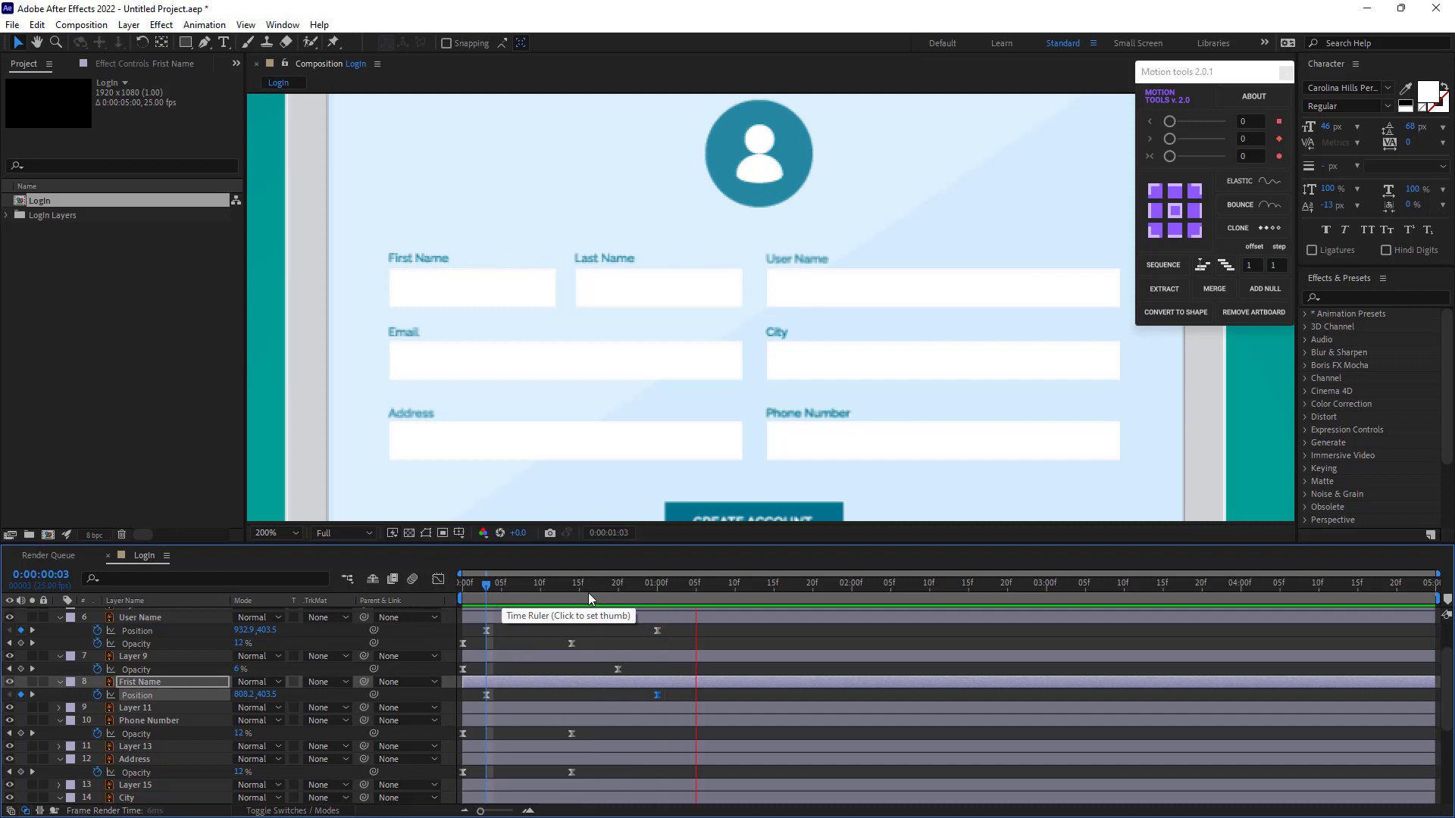
Keyframe the Phone Number label's Position to slide from X 1114.3 at 0:00:00:03 to its current place at 0:00:01:00
{"action": "left_click", "coordinate": [653, 589]}
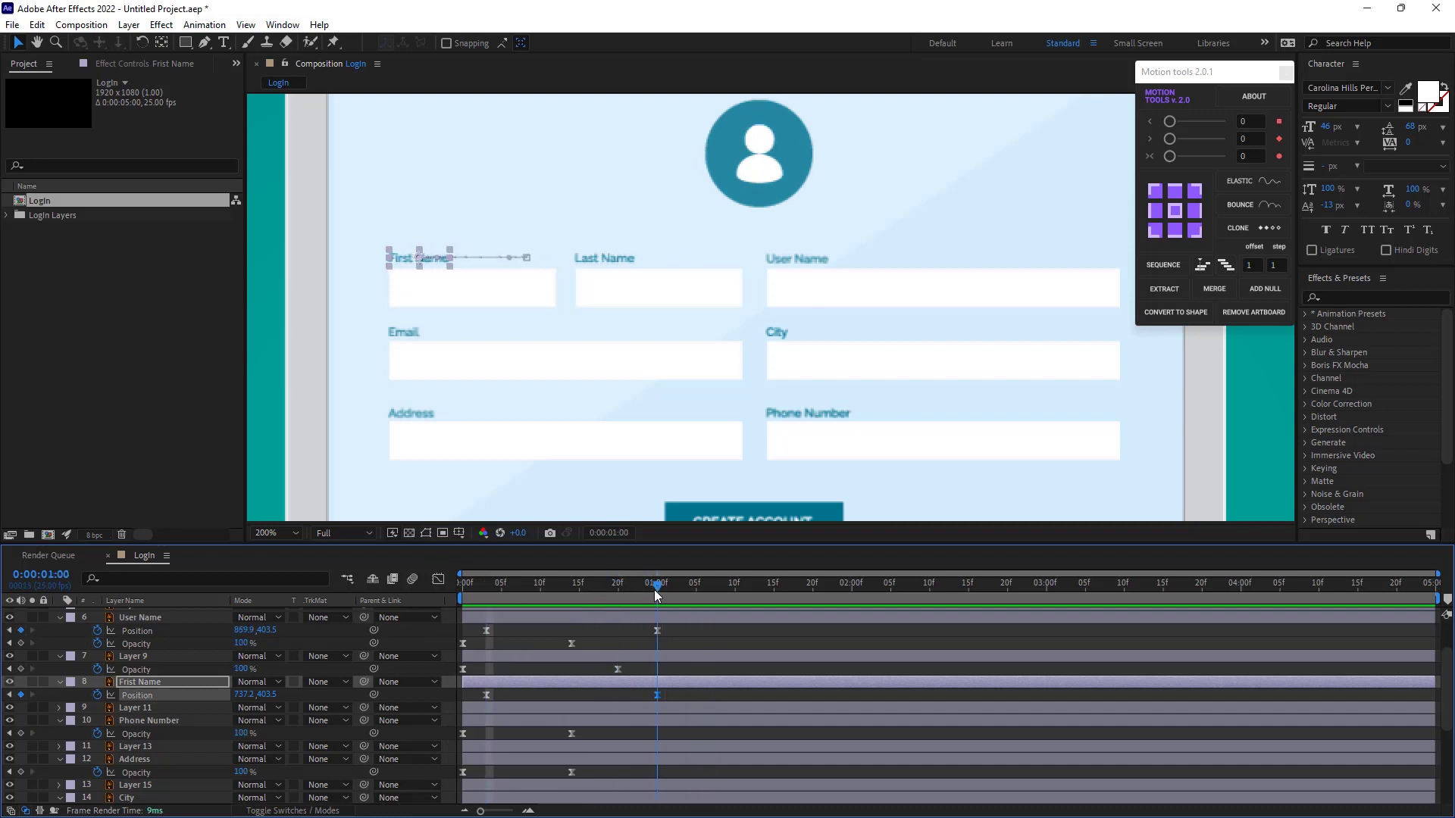
{"action": "left_click", "coordinate": [512, 722]}
{"action": "scroll", "coordinate": [515, 720], "scroll_direction": "down", "scroll_amount": 1}
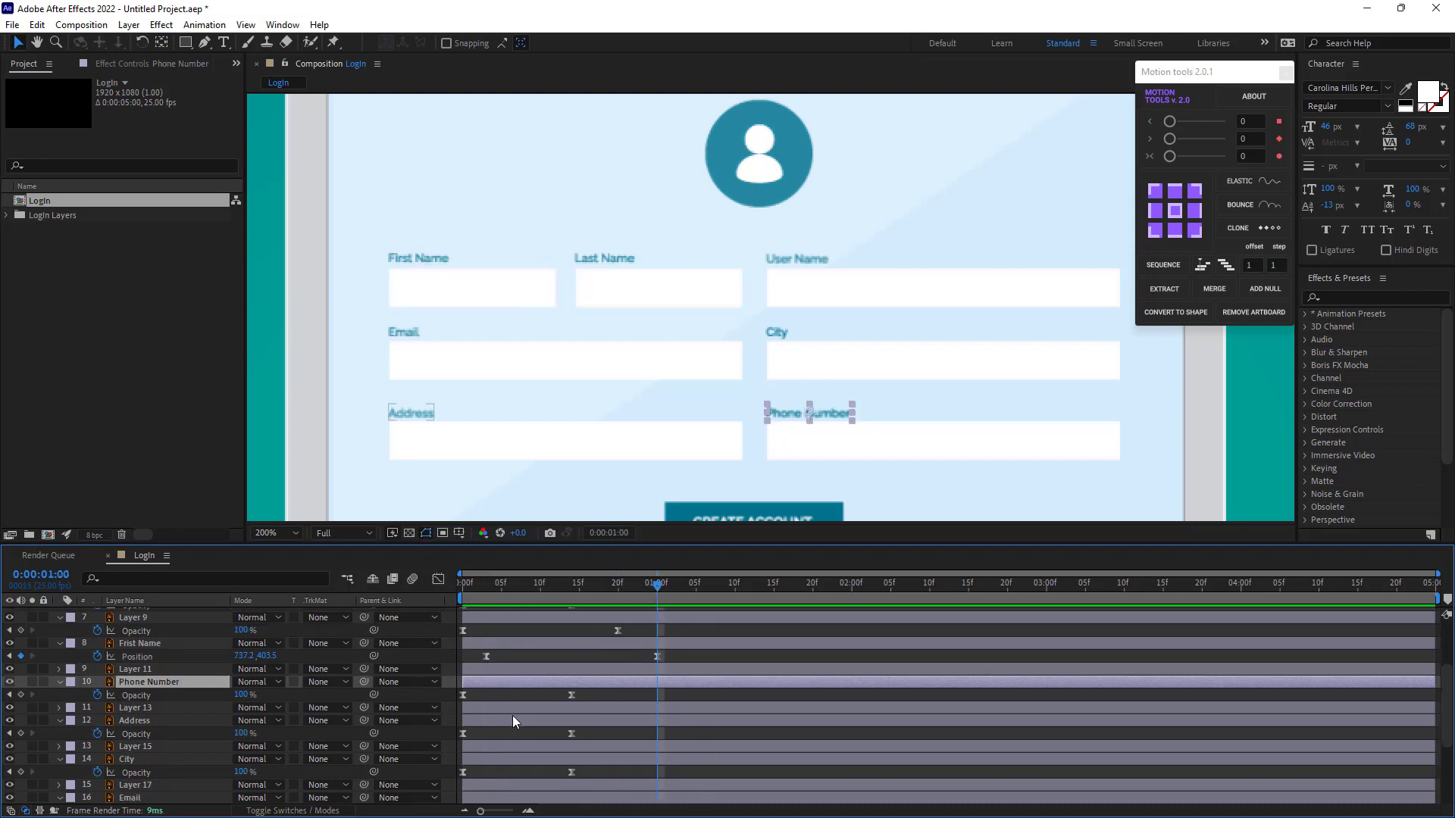
{"action": "key", "text": "alt+shift+p"}
{"action": "left_click", "coordinate": [137, 696]}
{"action": "left_click_drag", "start_coordinate": [517, 583], "coordinate": [488, 590]}
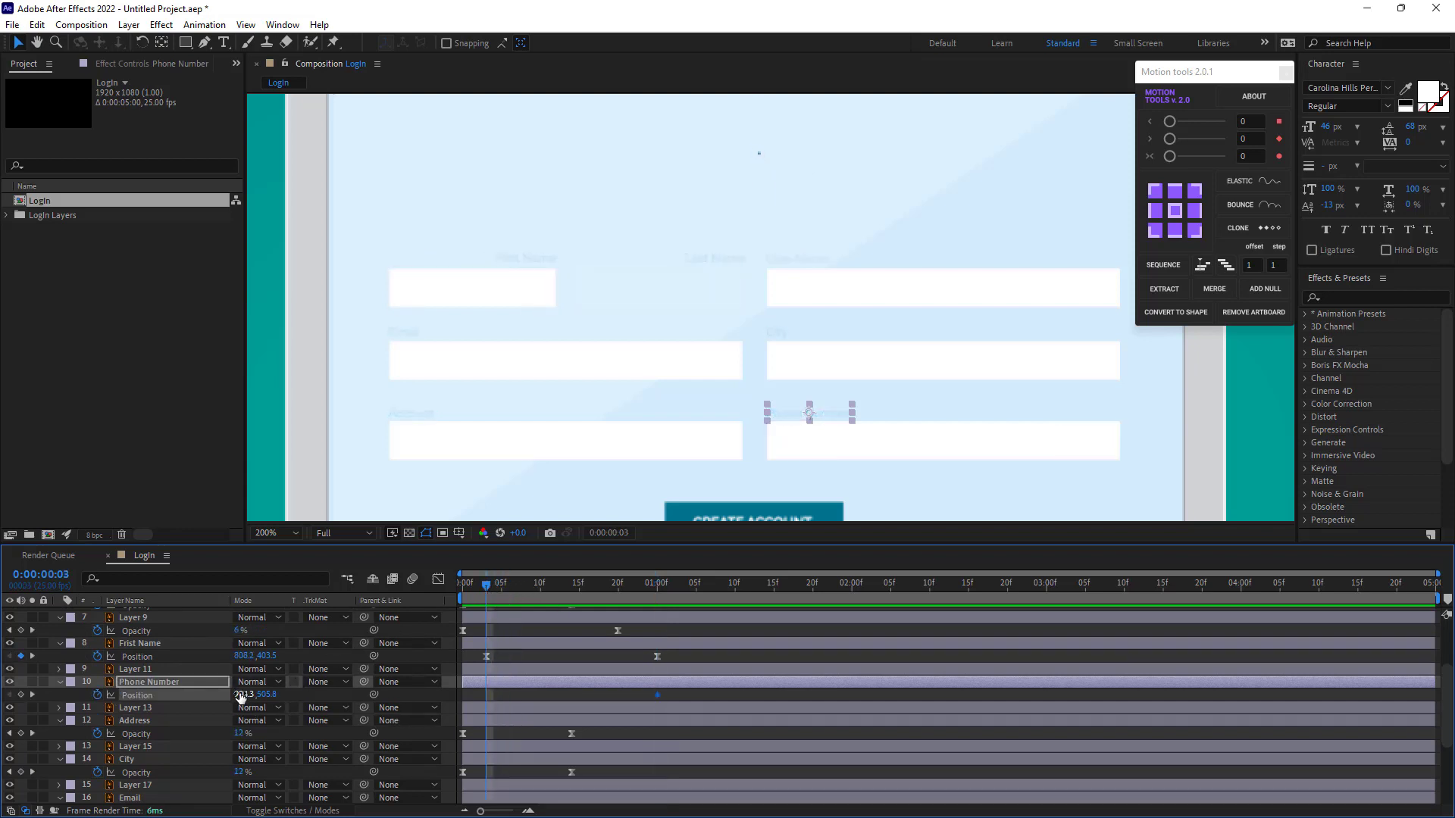
{"action": "left_click_drag", "start_coordinate": [241, 696], "coordinate": [335, 698]}
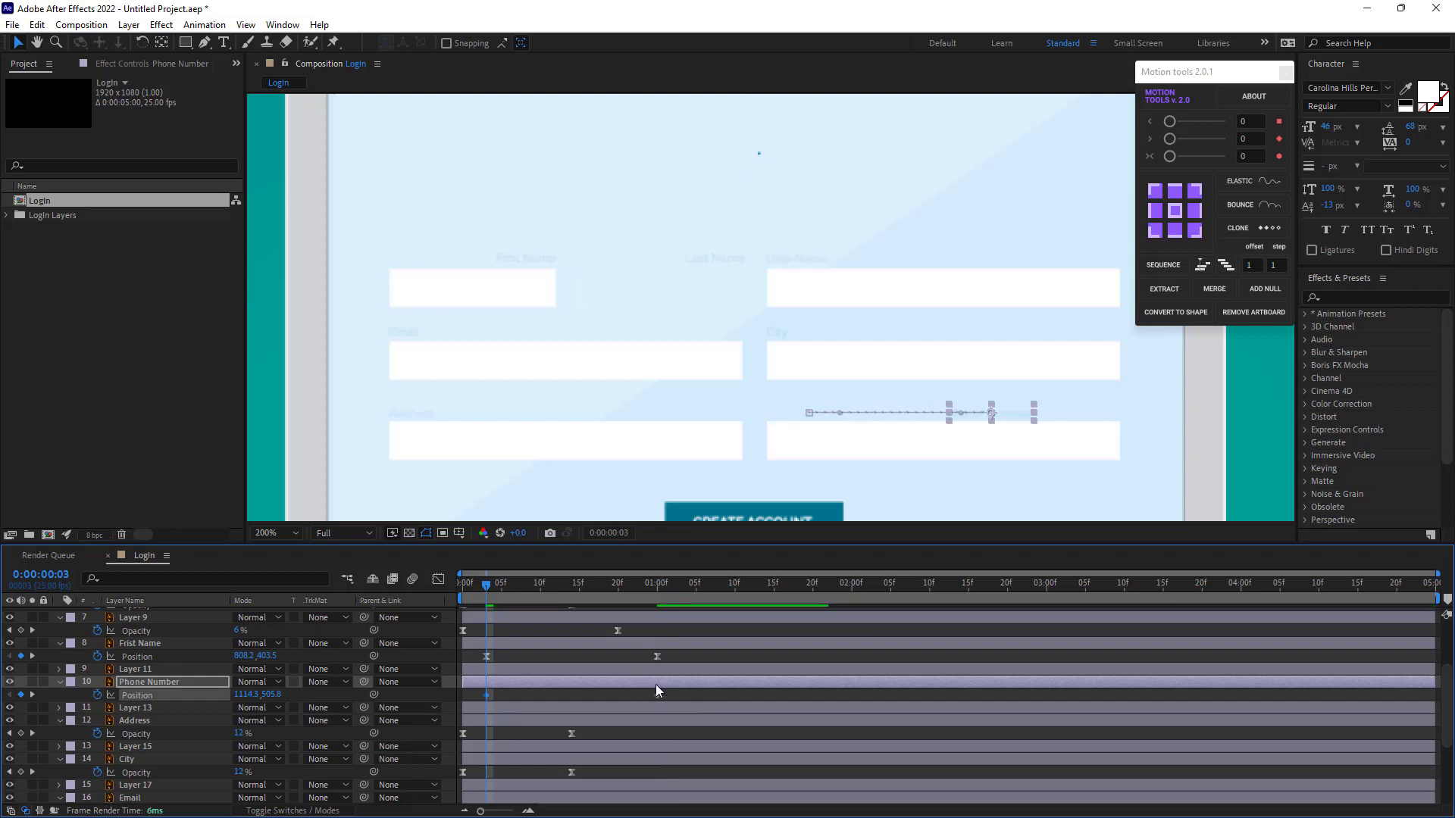
Apply Easy Ease to the Phone Number label's Position keyframes and reshape the speed graph for an early peak and long ease-out
{"action": "left_click_drag", "start_coordinate": [681, 692], "coordinate": [480, 702]}
{"action": "right_click", "coordinate": [487, 695]}
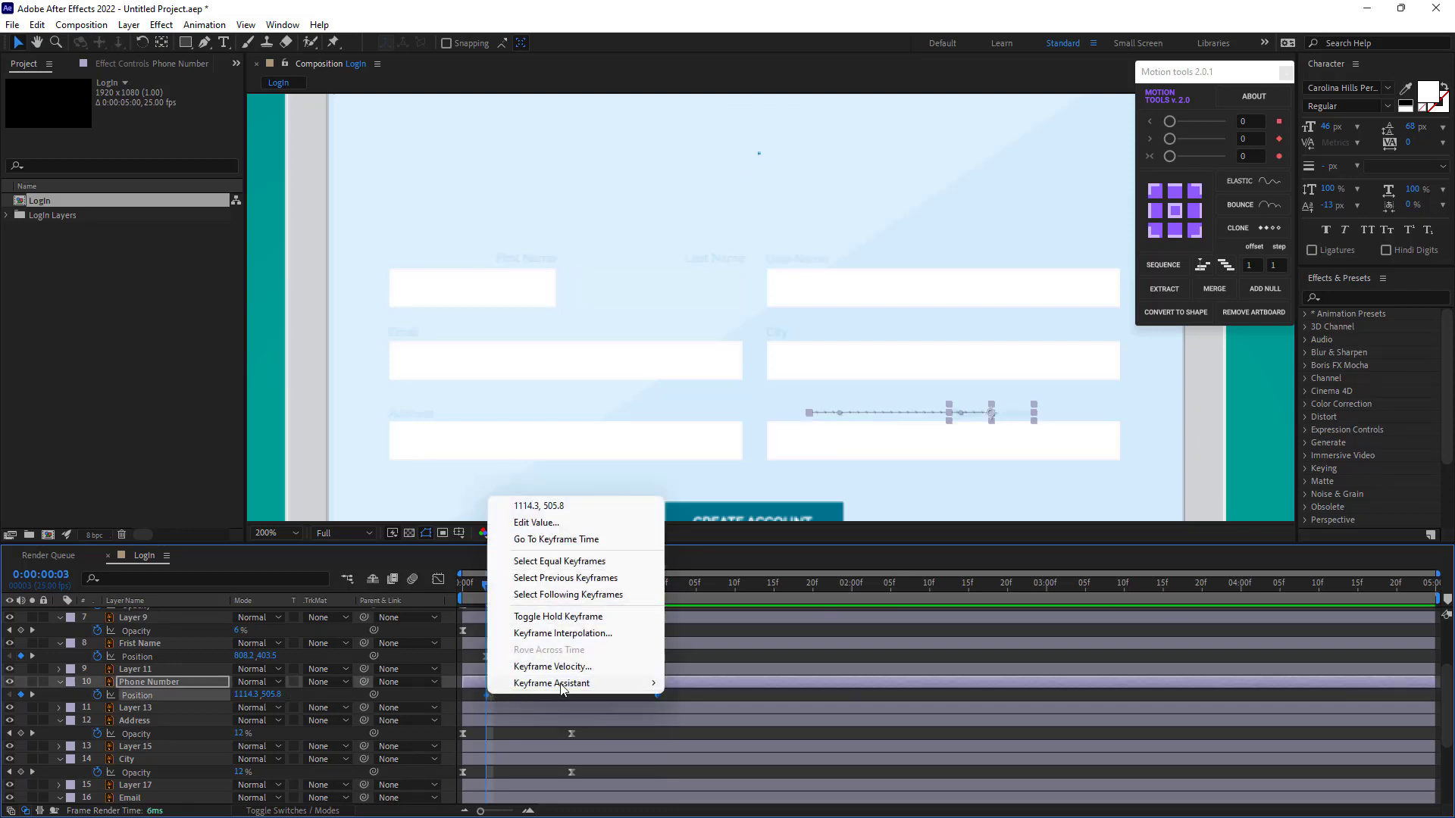
{"action": "mouse_move", "coordinate": [576, 683]}
{"action": "left_click", "coordinate": [717, 583]}
{"action": "left_click", "coordinate": [439, 580]}
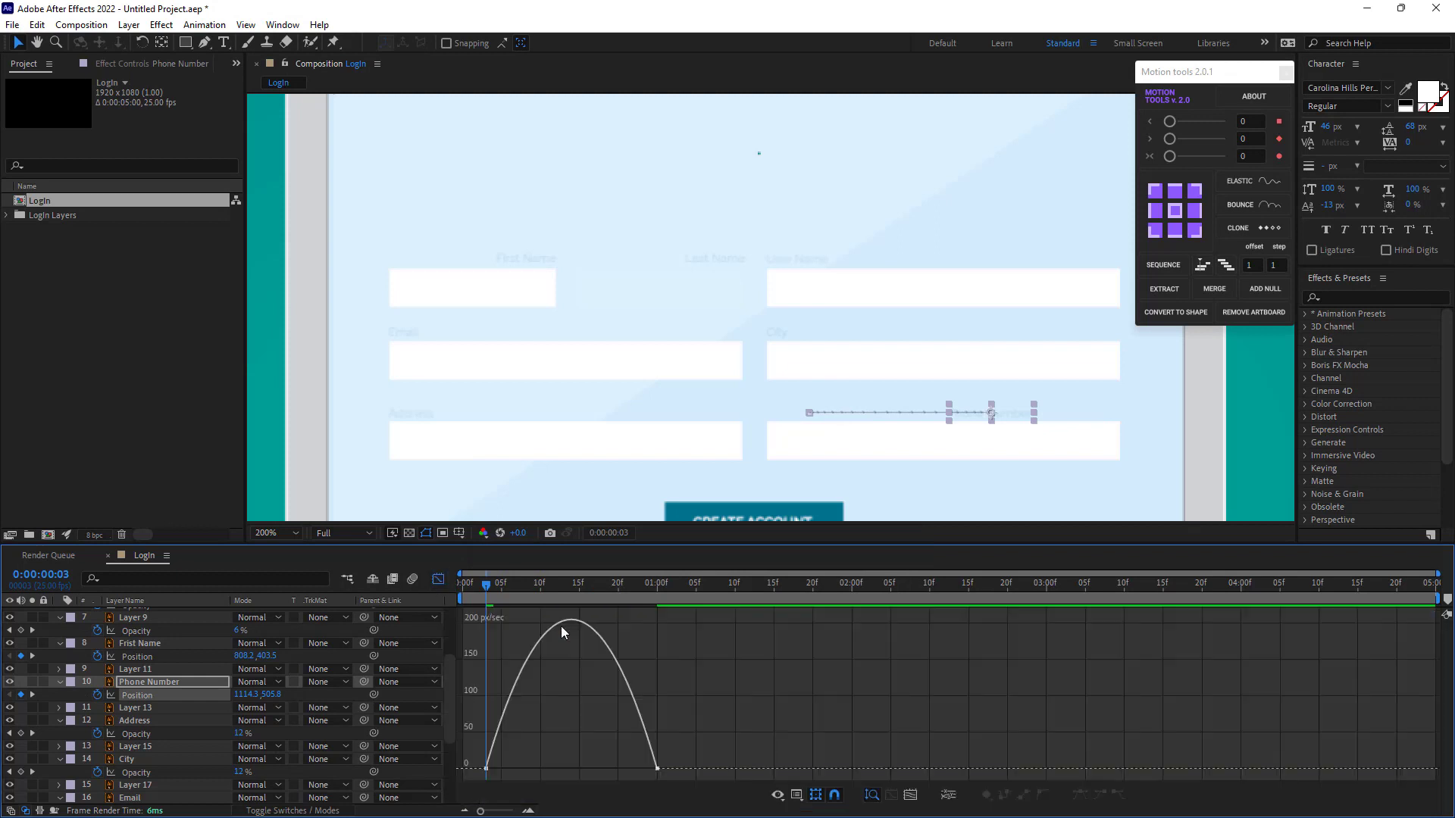
{"action": "left_click_drag", "start_coordinate": [685, 732], "coordinate": [557, 774]}
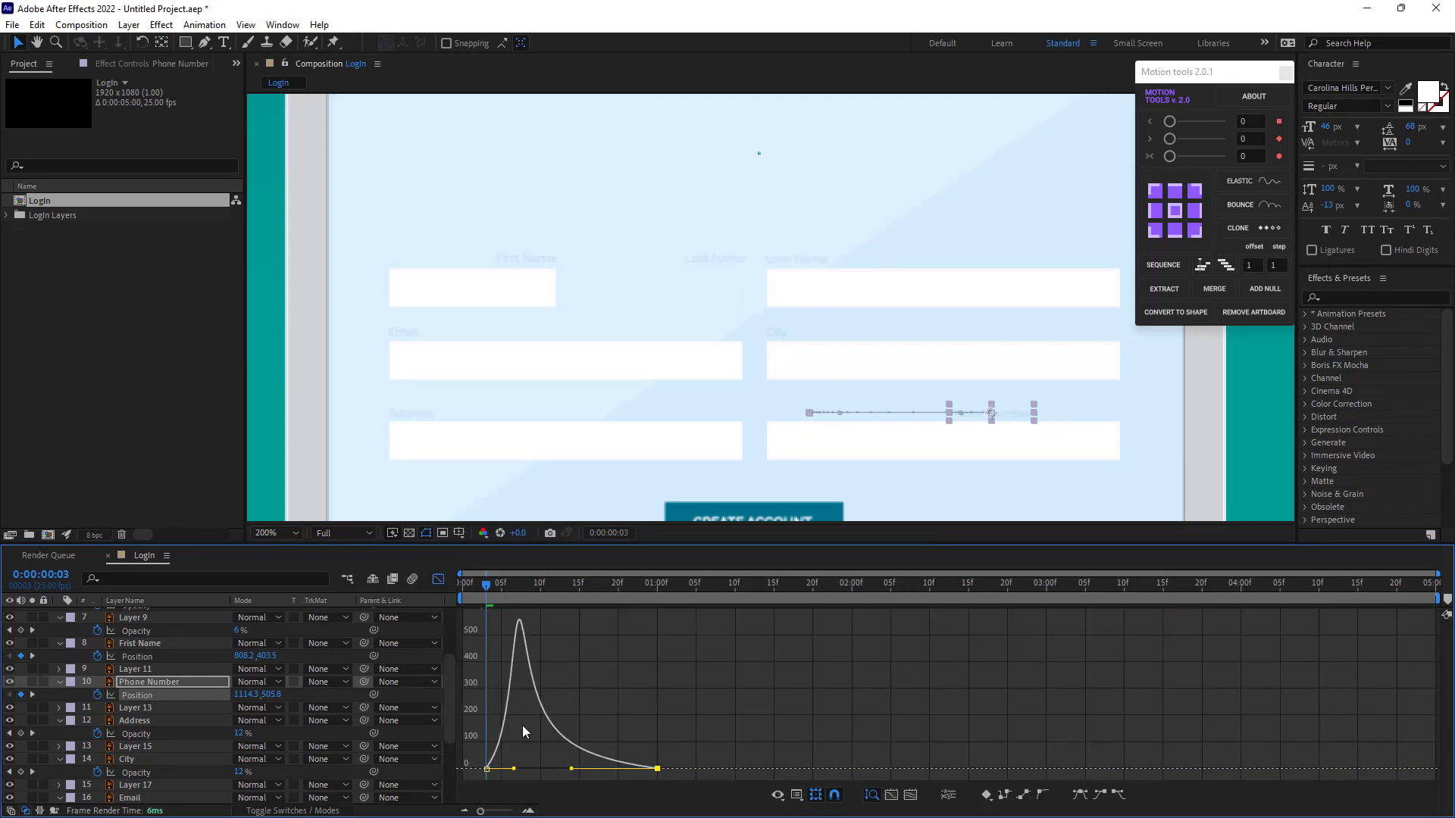
{"action": "left_click", "coordinate": [438, 580]}
Keyframe the Address label's Position to slide from X 845.3 at 0:00:00:03 to its current place at 0:00:01:00
{"action": "left_click_drag", "start_coordinate": [489, 584], "coordinate": [658, 597]}
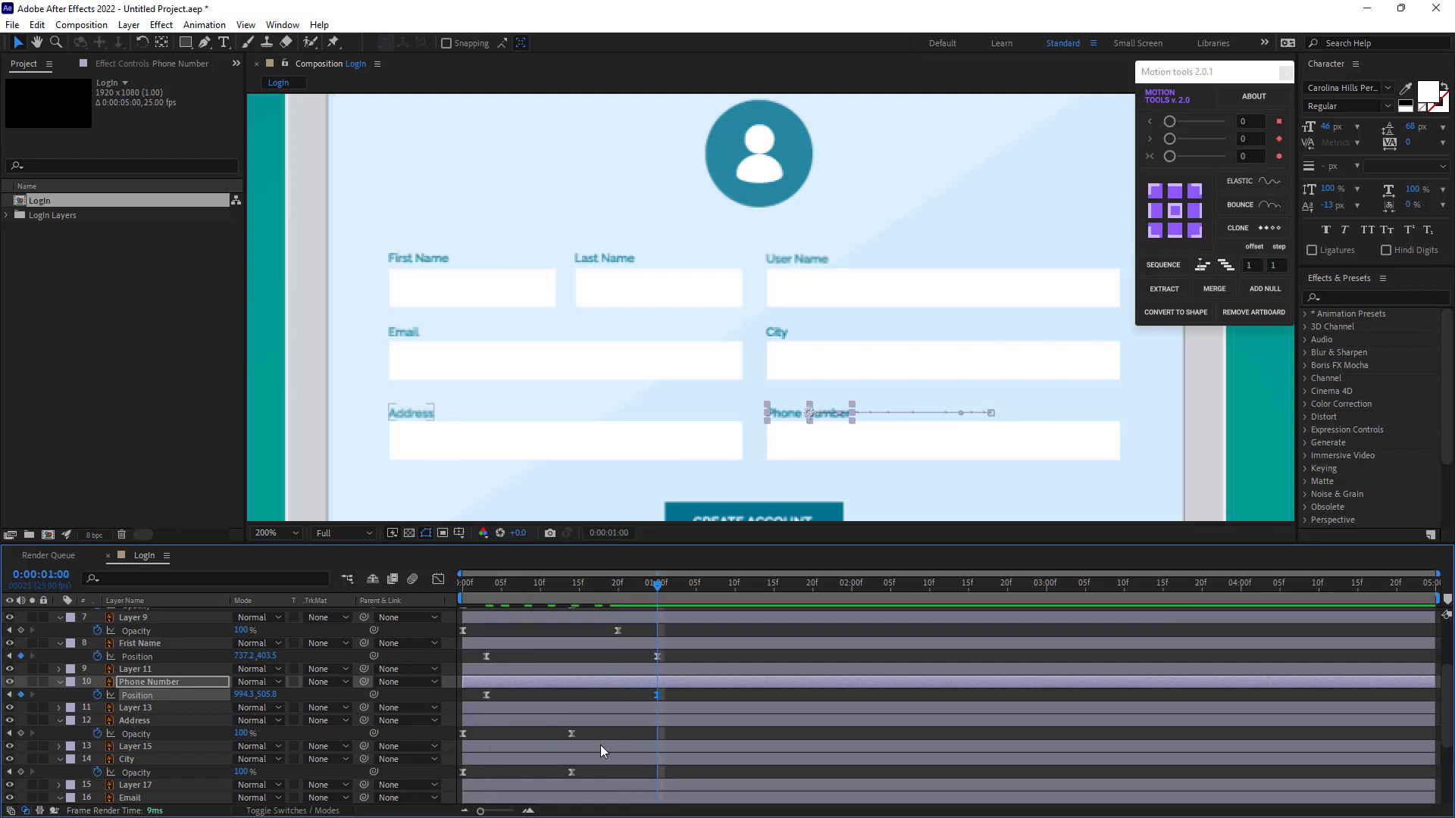
{"action": "left_click", "coordinate": [611, 718]}
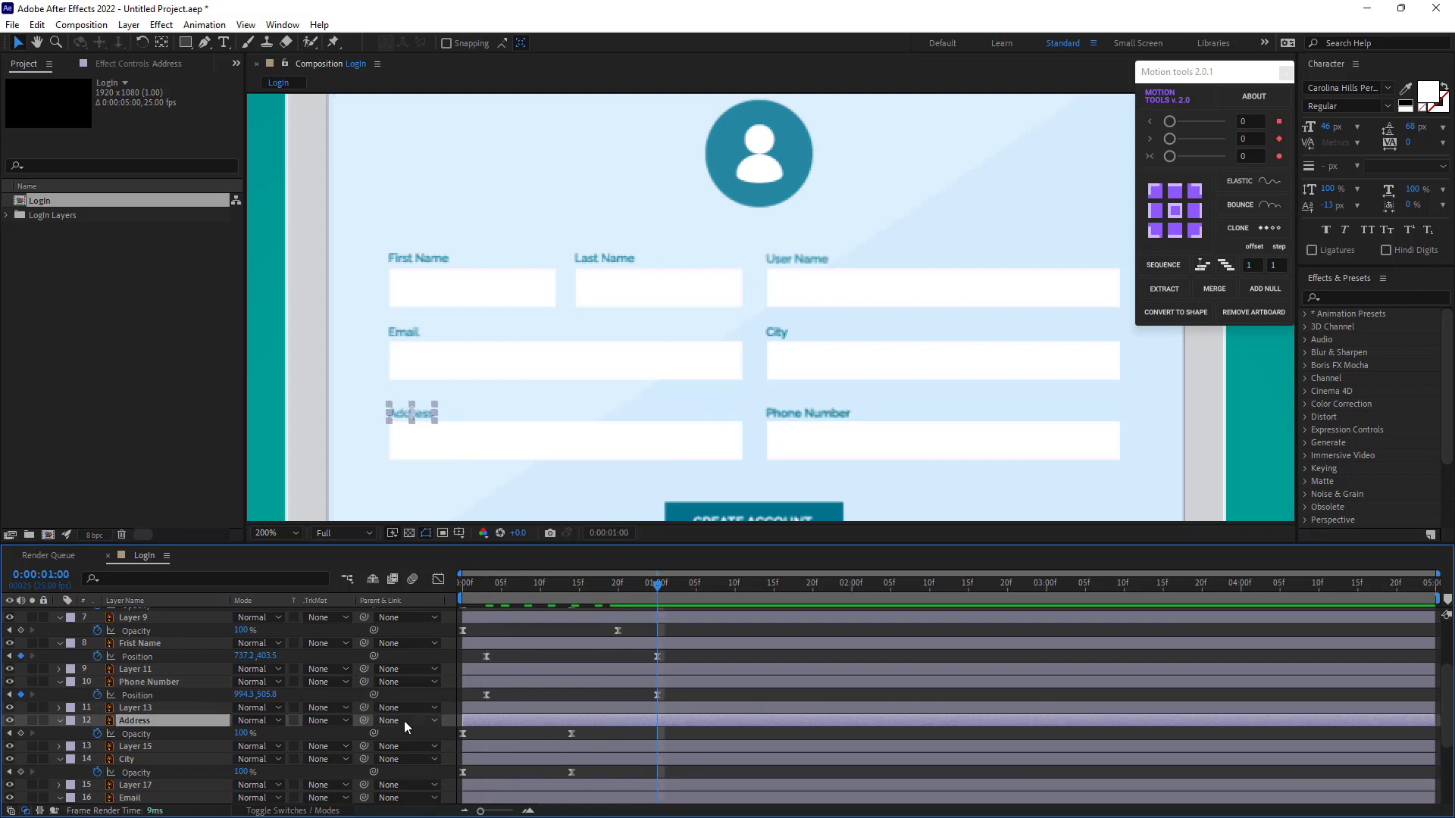
{"action": "key", "text": "p"}
{"action": "left_click", "coordinate": [98, 734]}
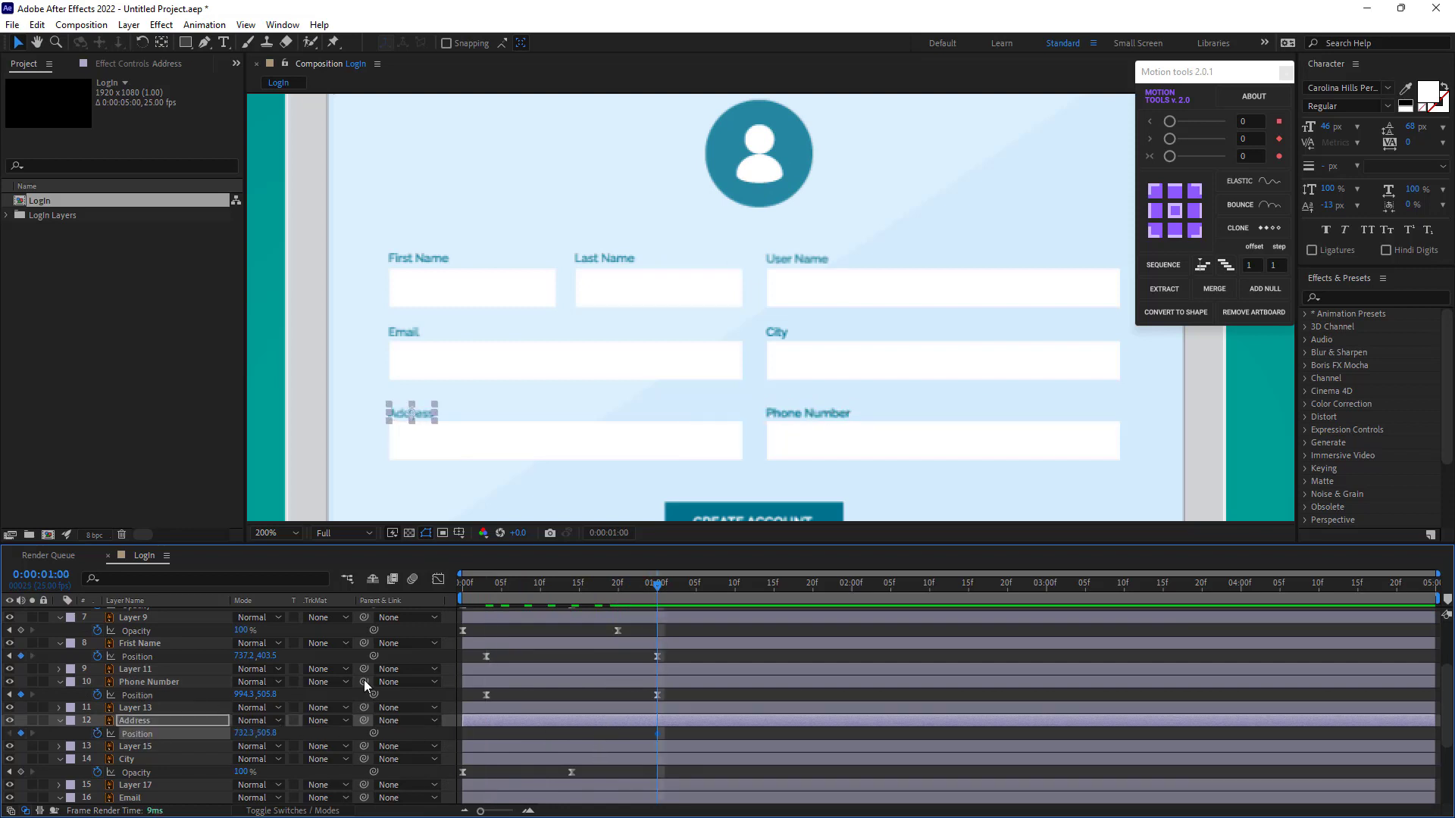
{"action": "left_click", "coordinate": [488, 591]}
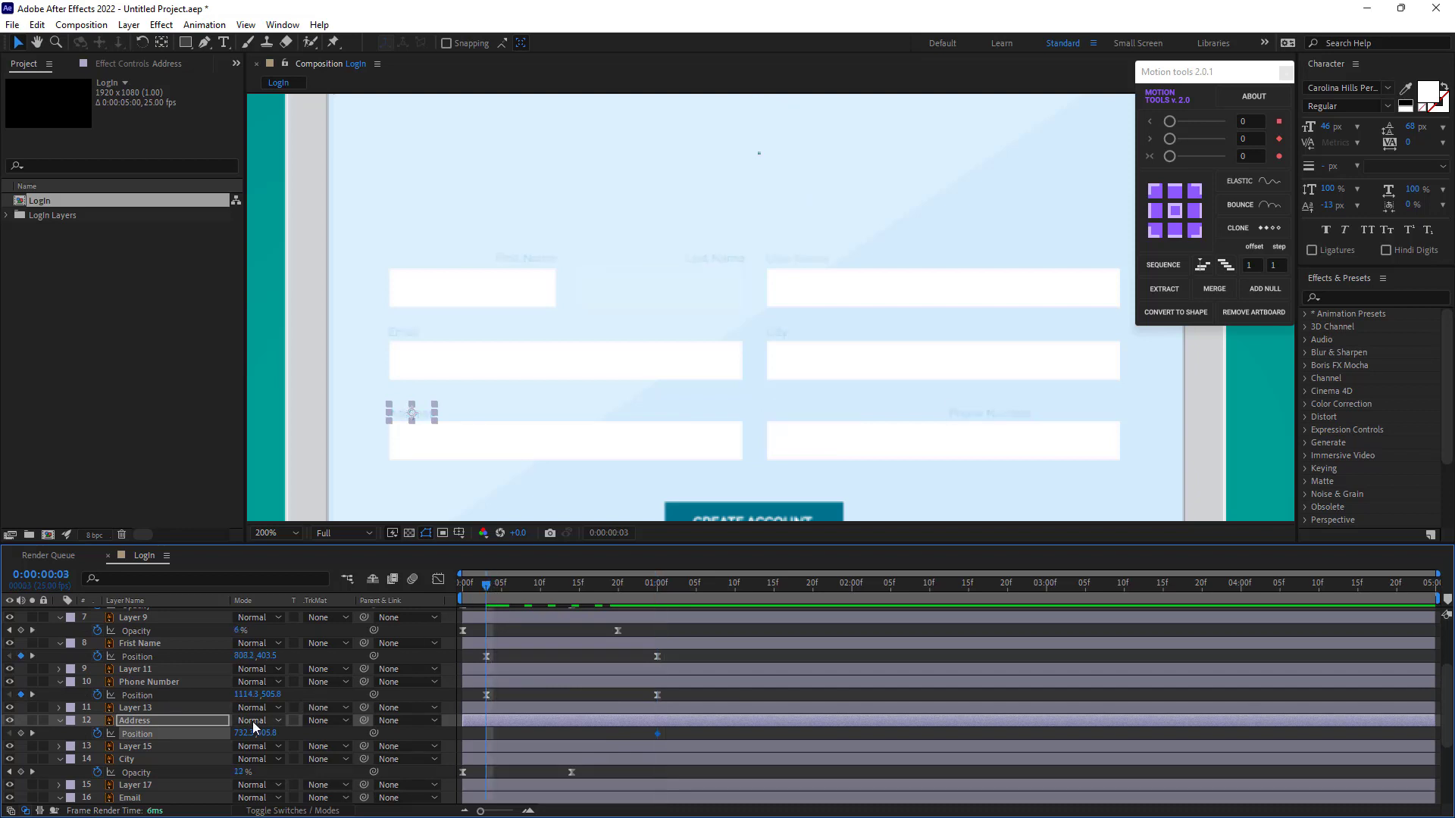
{"action": "left_click_drag", "start_coordinate": [241, 739], "coordinate": [493, 727]}
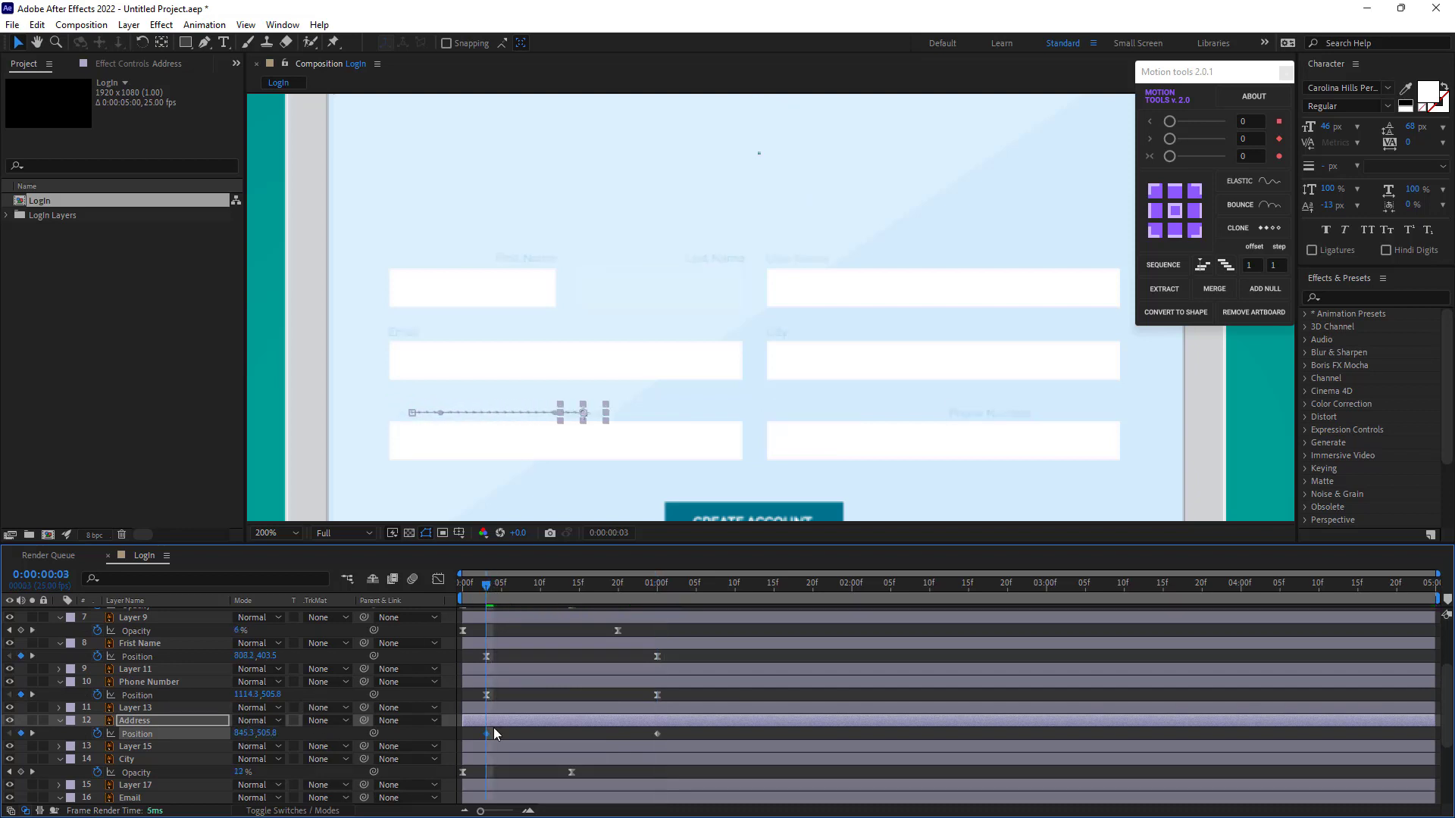
Apply Easy Ease to the Address label's Position keyframes, reshape the speed graph for a long ease-out, and preview the motion
{"action": "right_click", "coordinate": [487, 734]}
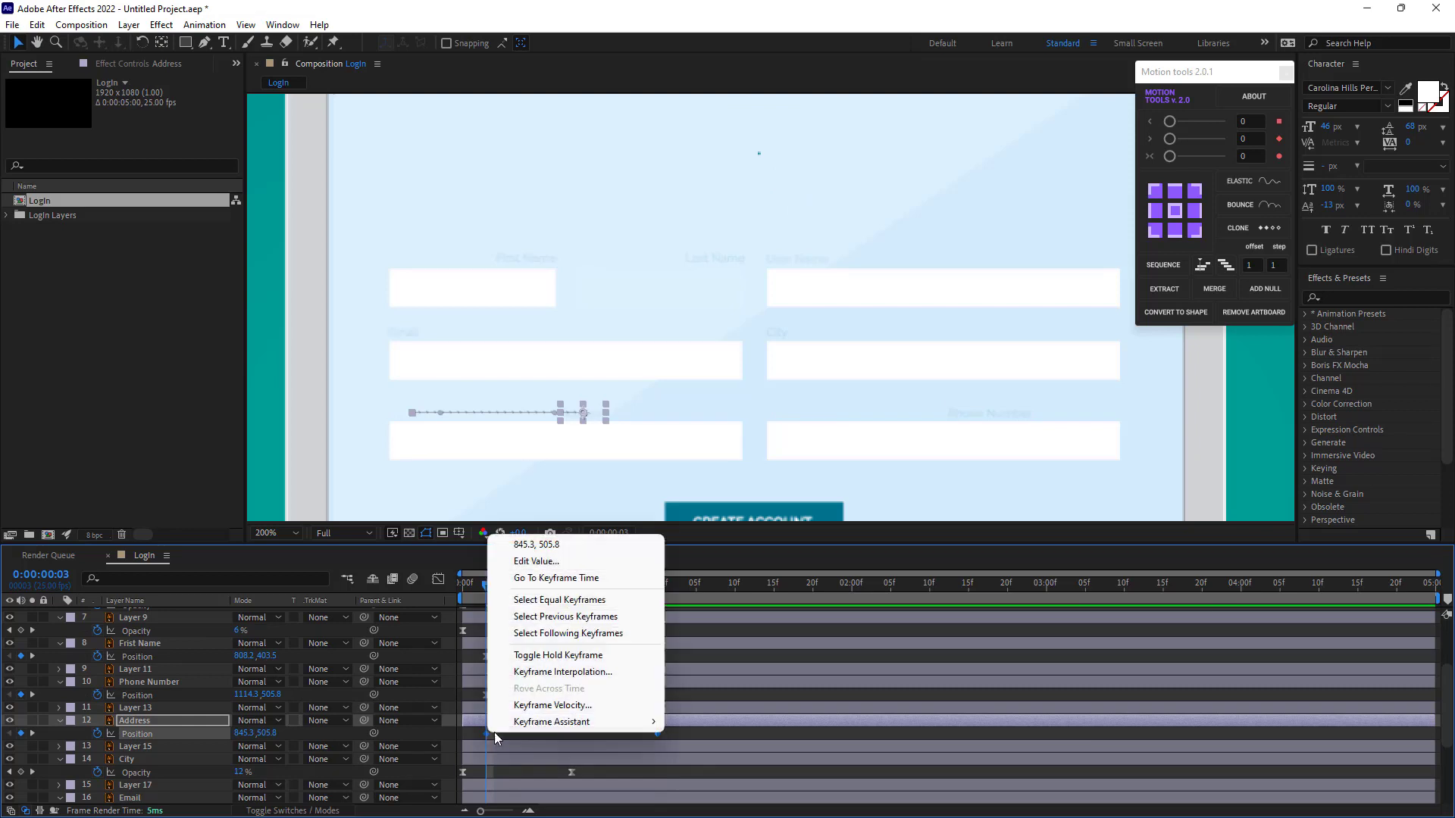
{"action": "mouse_move", "coordinate": [596, 725]}
{"action": "left_click", "coordinate": [705, 622]}
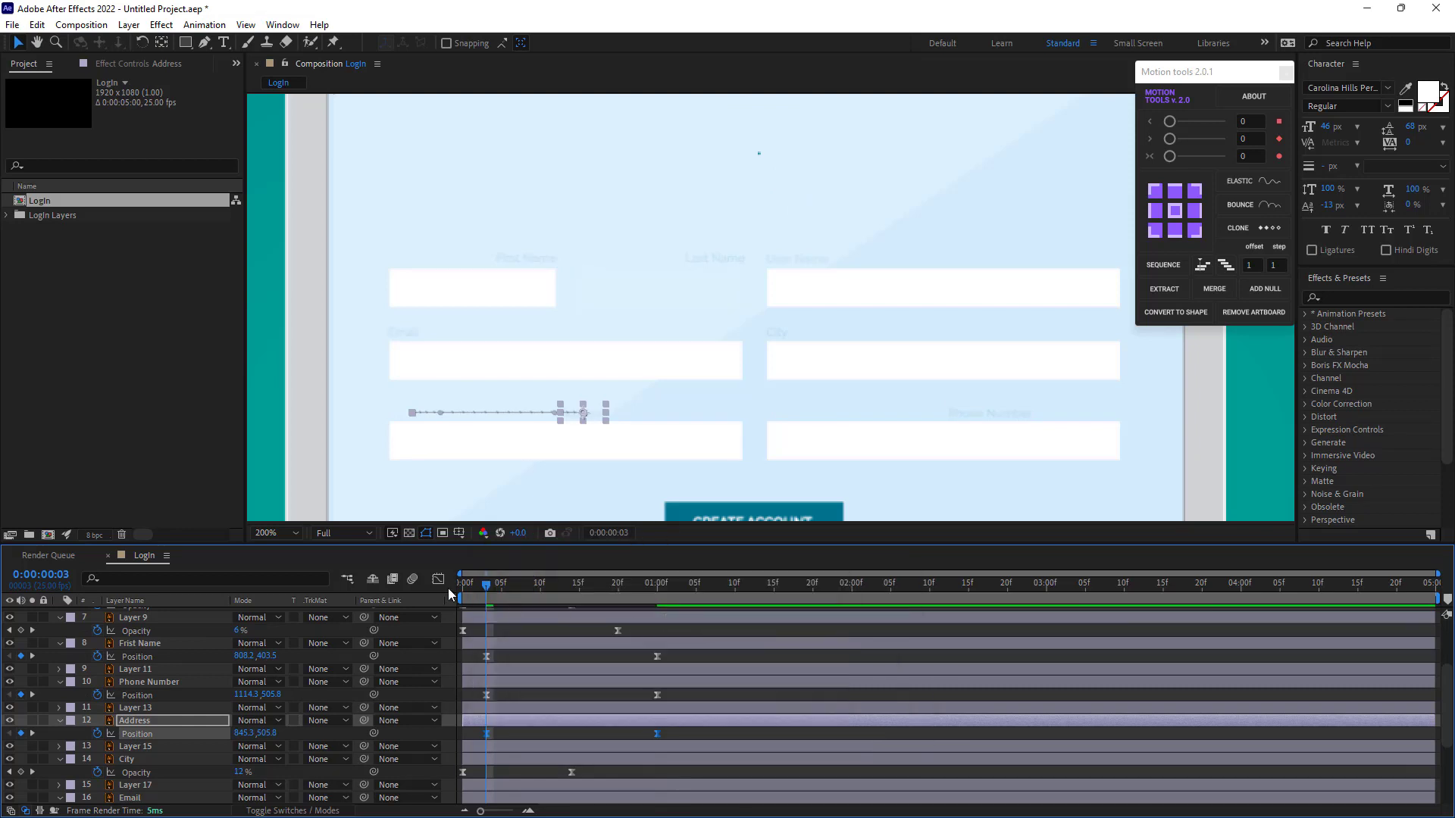
{"action": "key", "text": "shift+F3"}
{"action": "left_click_drag", "start_coordinate": [634, 770], "coordinate": [562, 771]}
{"action": "left_click", "coordinate": [438, 579]}
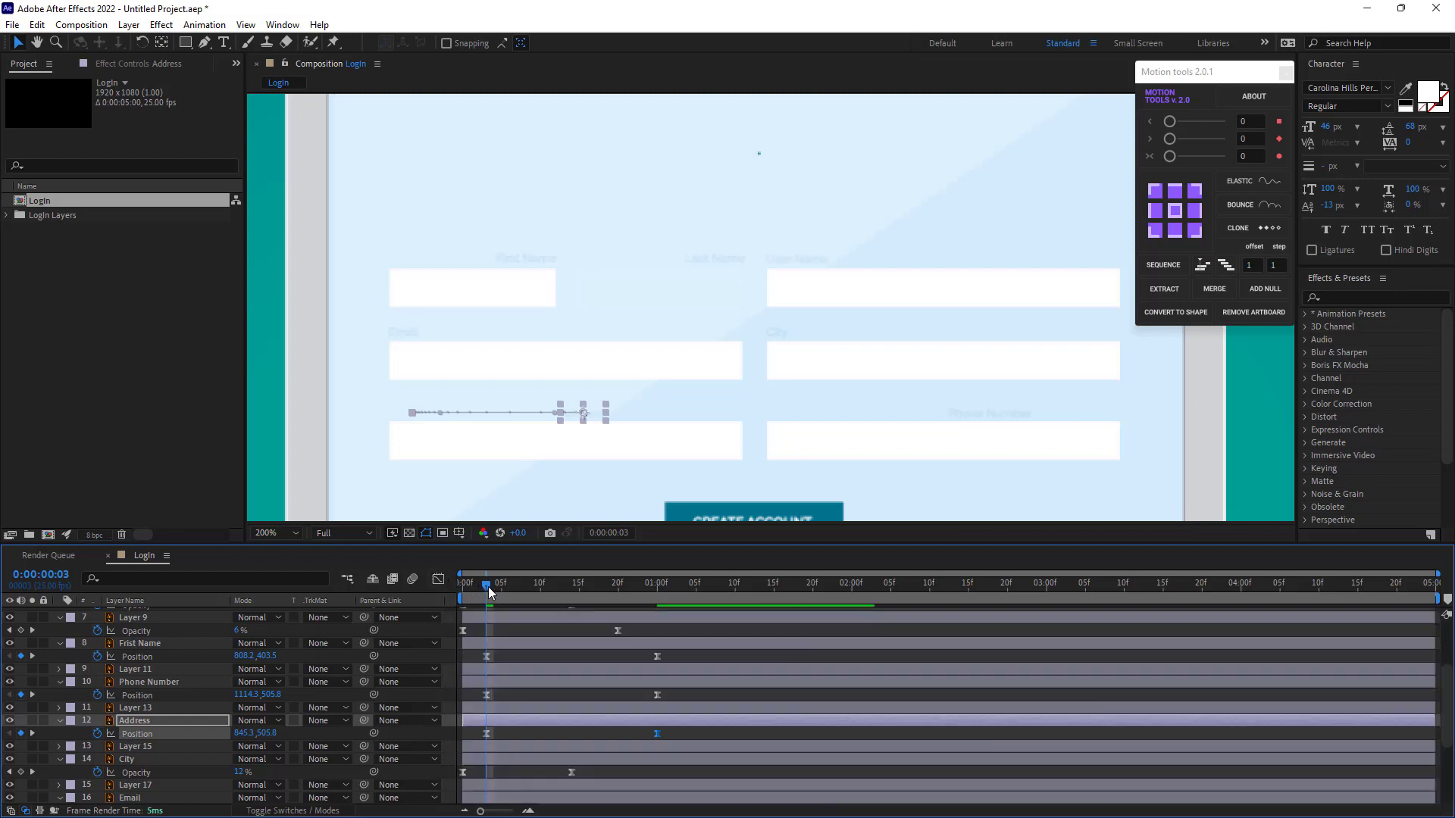
{"action": "key", "text": "space"}
{"action": "key", "text": "space"}
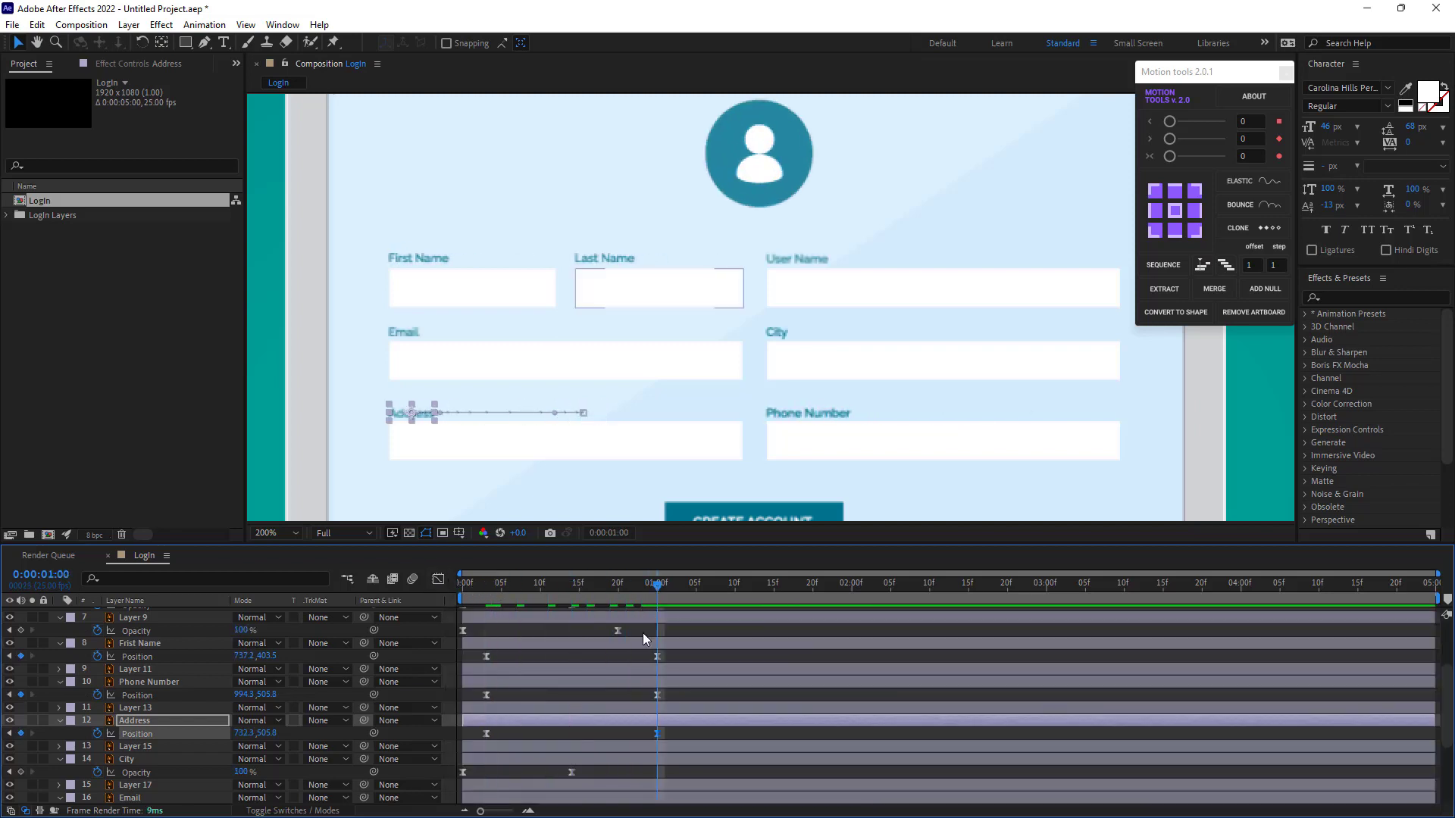
Keyframe the City label's Position to slide from X 1107.6 at 0:00:00:03 to its current place at 0:00:01:00
{"action": "scroll", "coordinate": [572, 736], "scroll_direction": "down", "scroll_amount": 1}
{"action": "left_click", "coordinate": [588, 725]}
{"action": "key", "text": "alt+shift+p"}
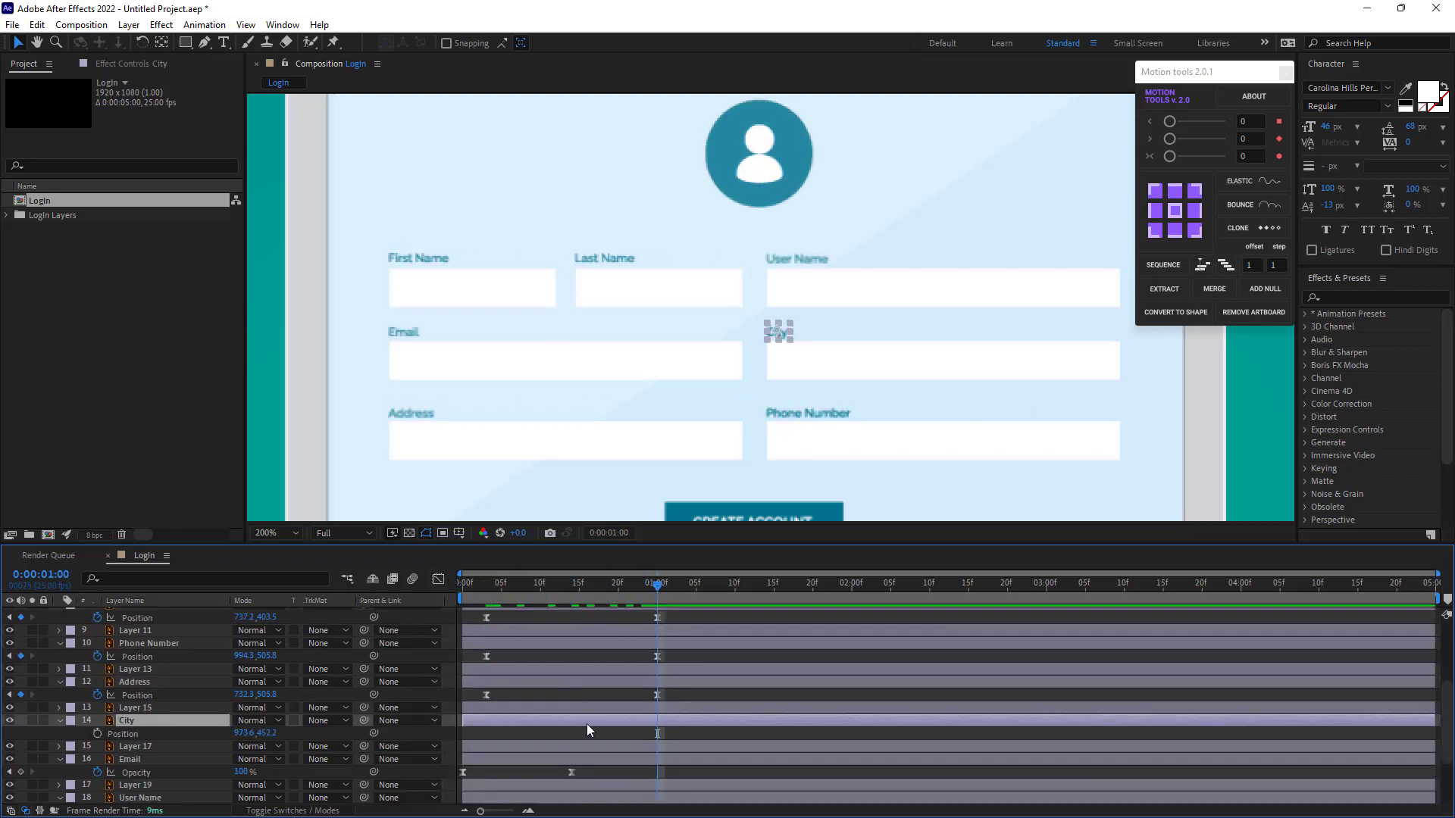
{"action": "left_click", "coordinate": [137, 733]}
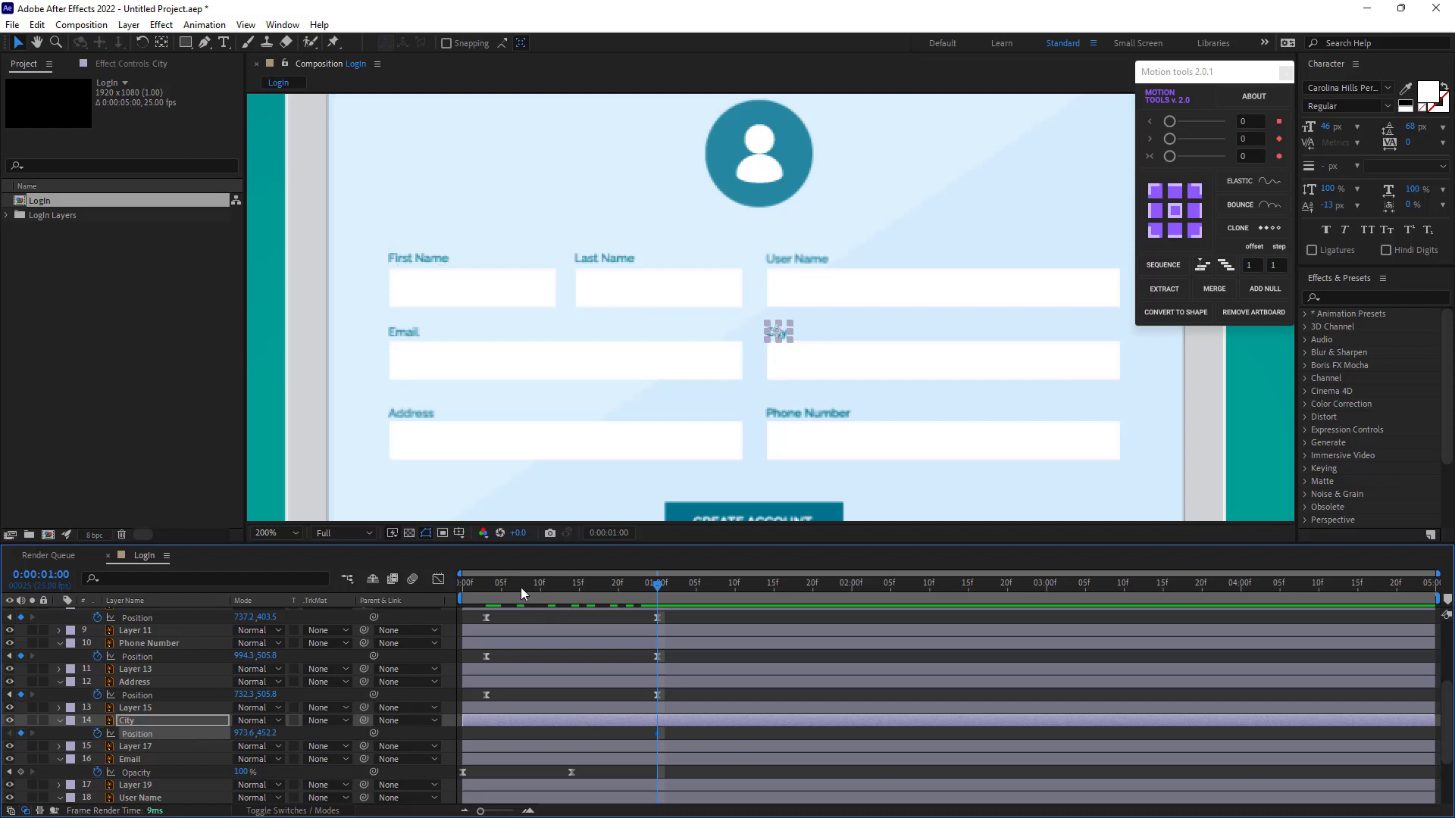
{"action": "left_click", "coordinate": [485, 595]}
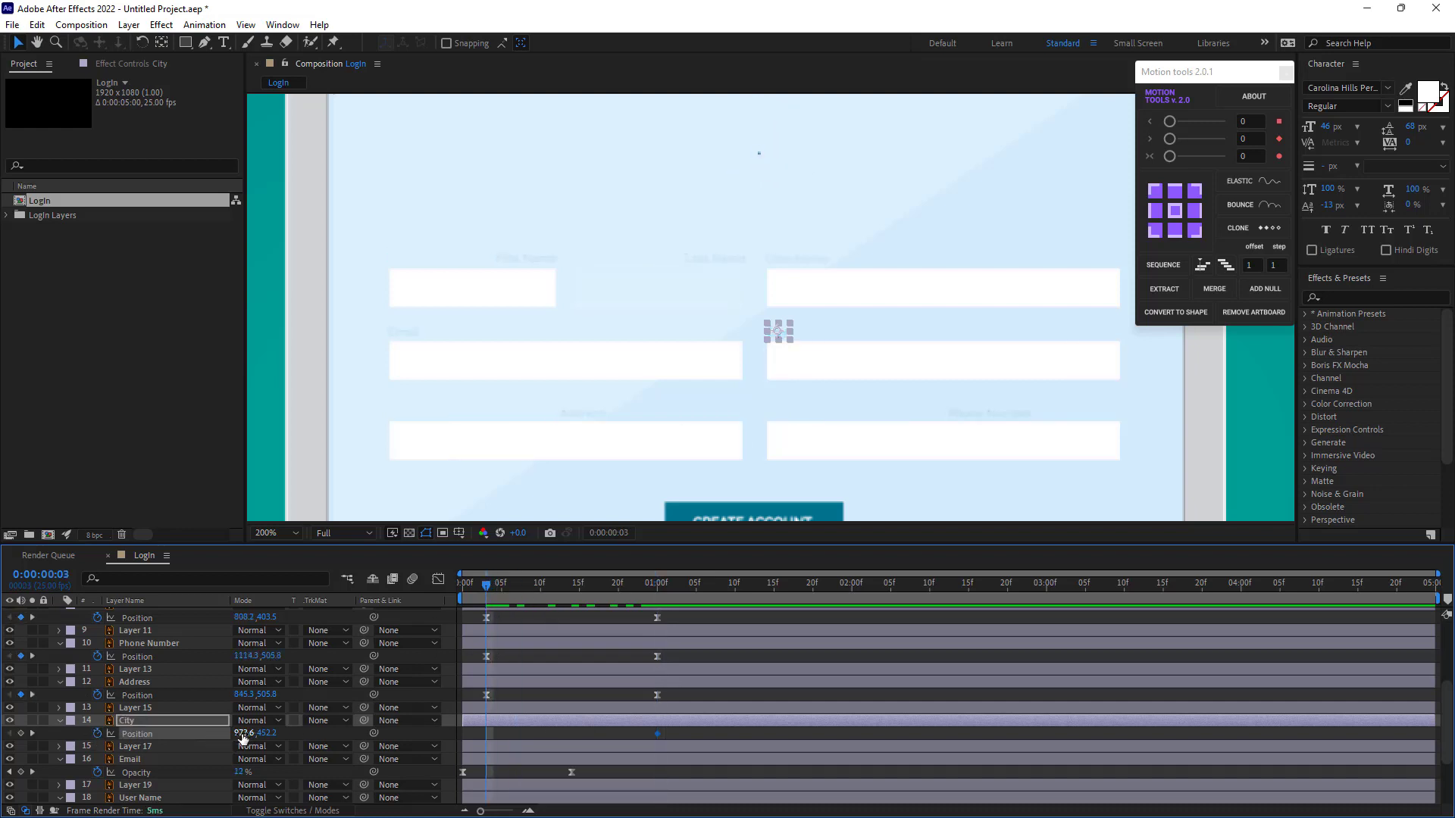
{"action": "left_click_drag", "start_coordinate": [243, 733], "coordinate": [345, 734]}
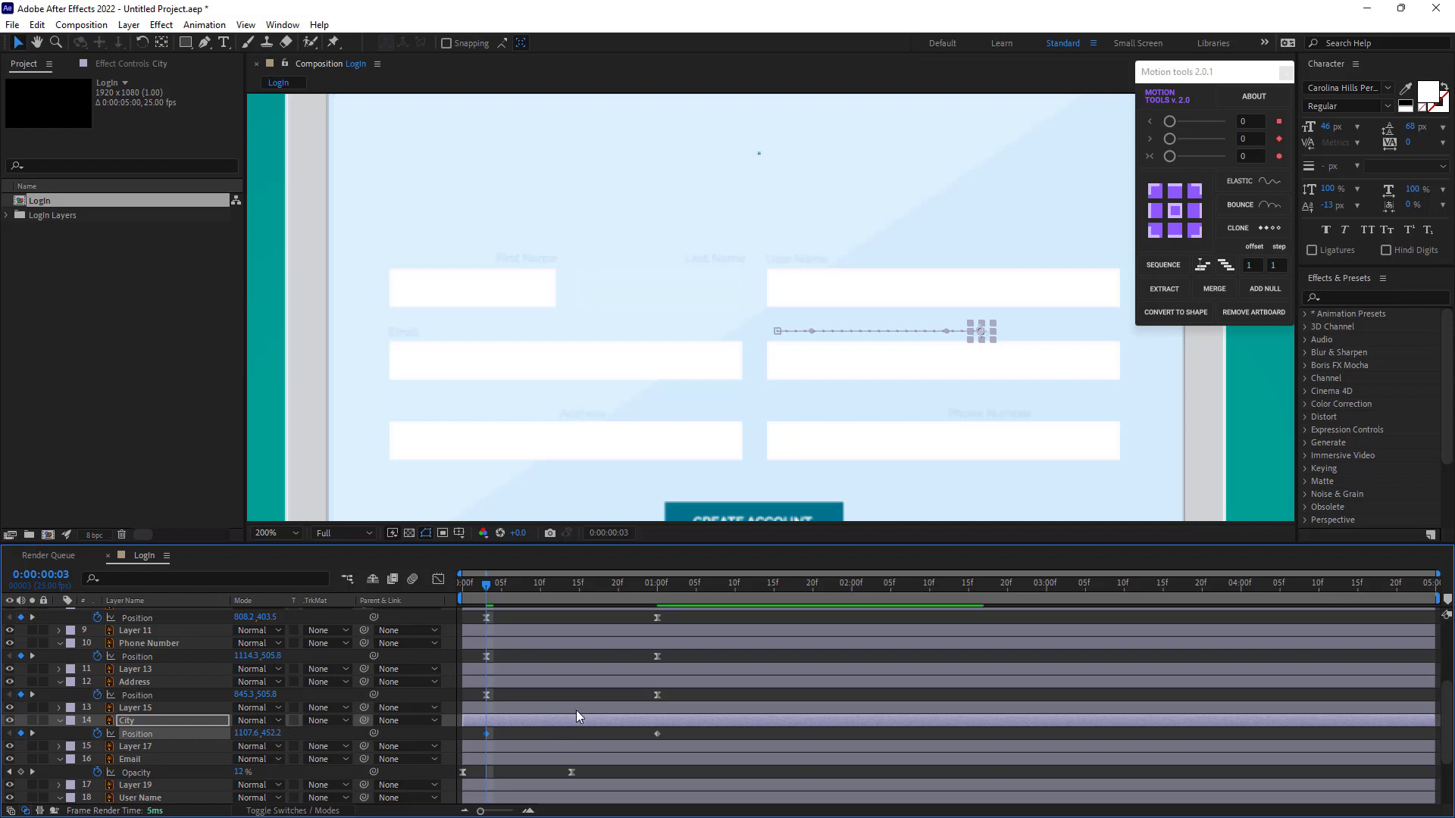
Apply Easy Ease to the City label's Position keyframes
{"action": "right_click", "coordinate": [486, 733]}
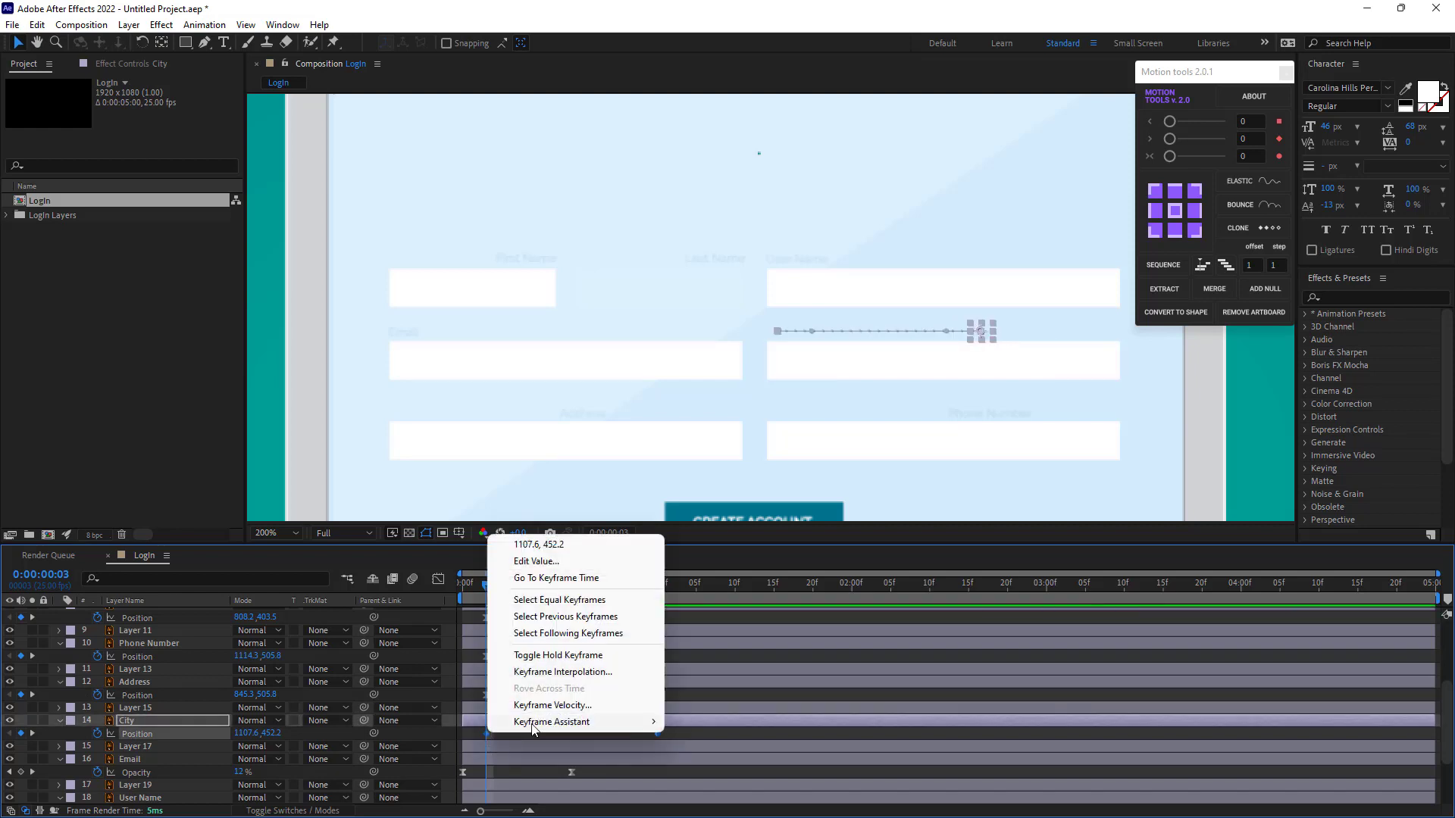
{"action": "mouse_move", "coordinate": [611, 726]}
{"action": "left_click", "coordinate": [742, 623]}
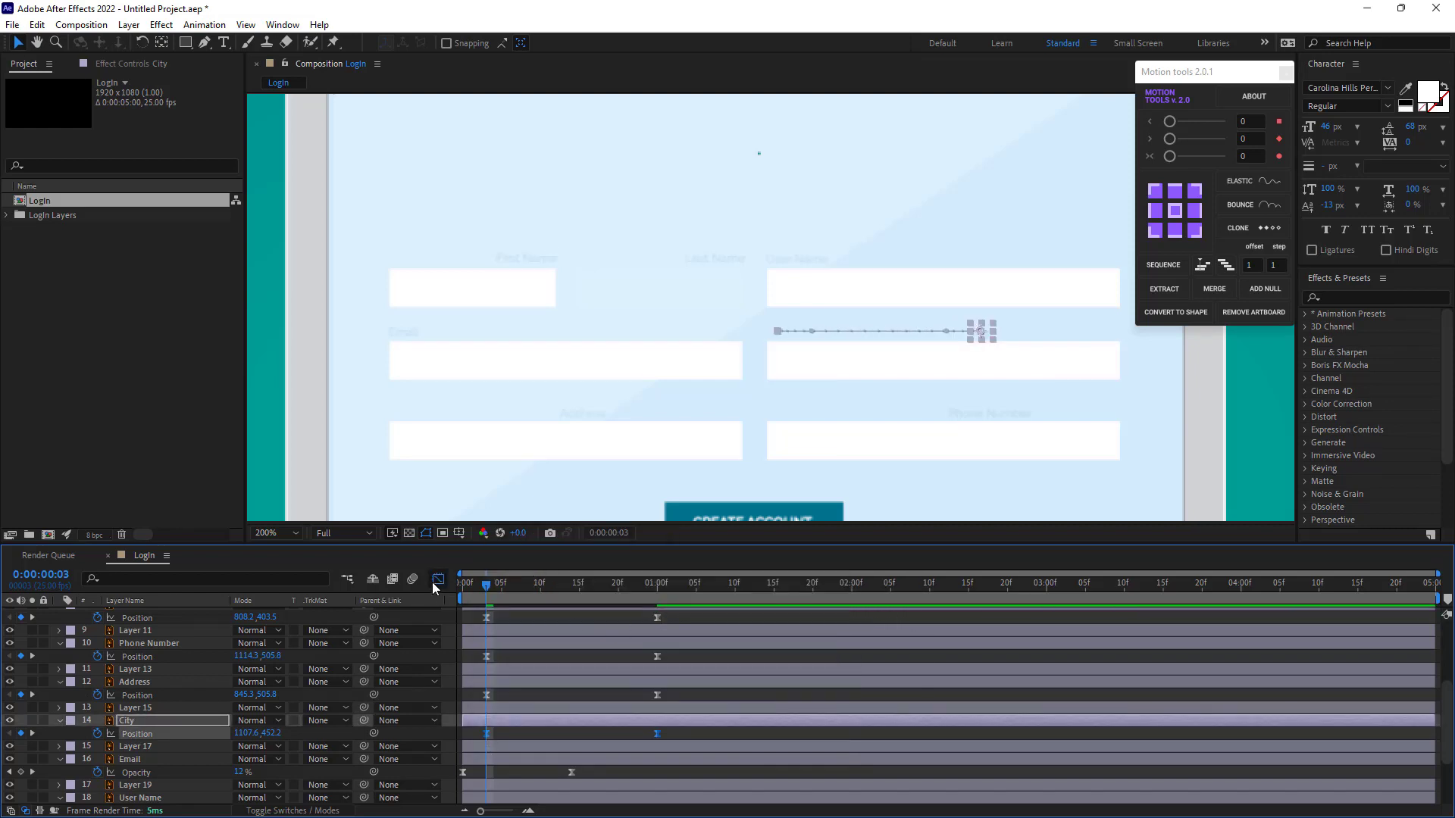
Reshape the City label's Position speed graph so its slide finishes with a long ease-out
{"action": "left_click", "coordinate": [438, 579]}
{"action": "left_click_drag", "start_coordinate": [633, 769], "coordinate": [557, 773]}
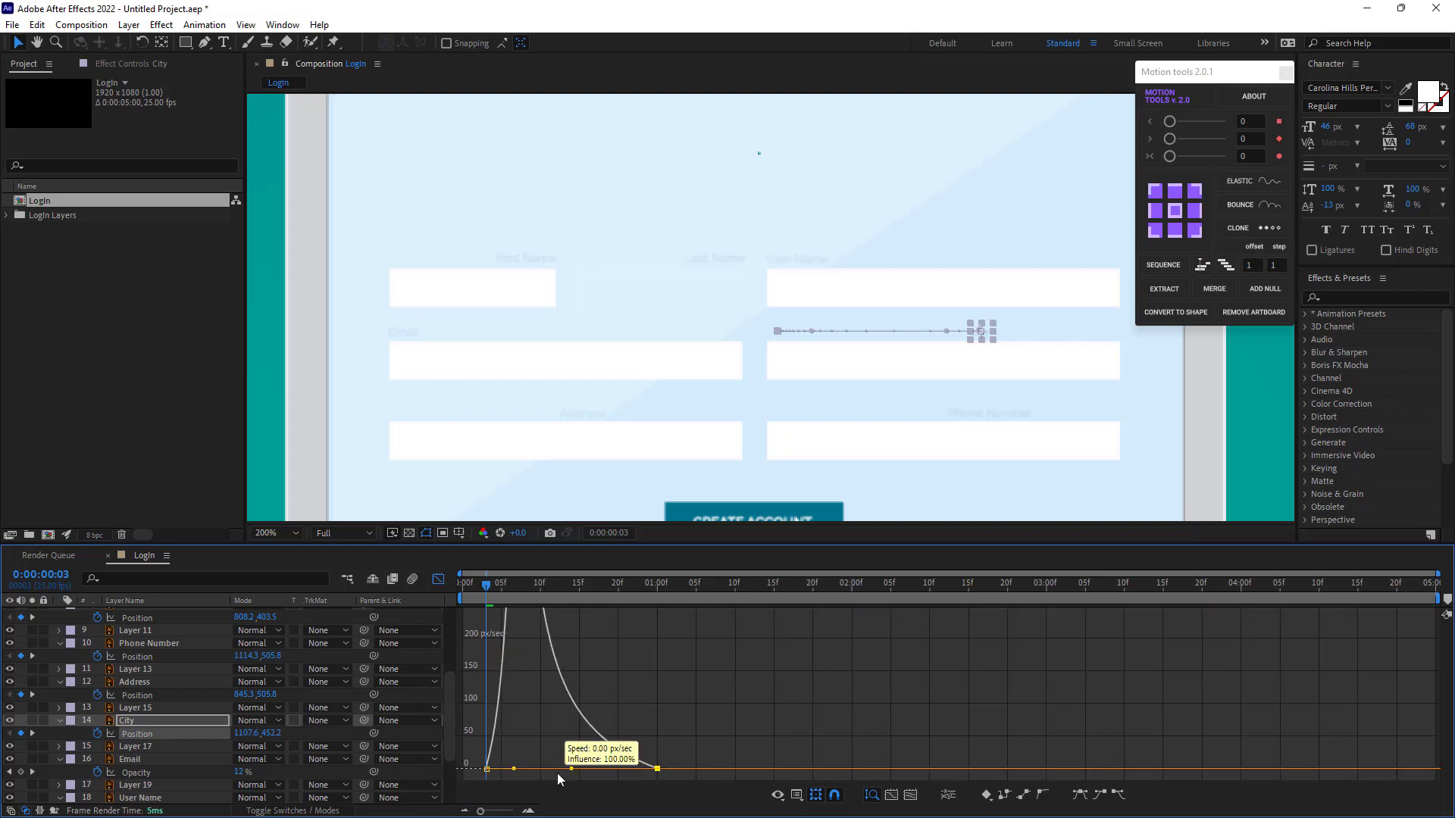
{"action": "left_click", "coordinate": [438, 579]}
{"action": "key", "text": "Page_Down"}
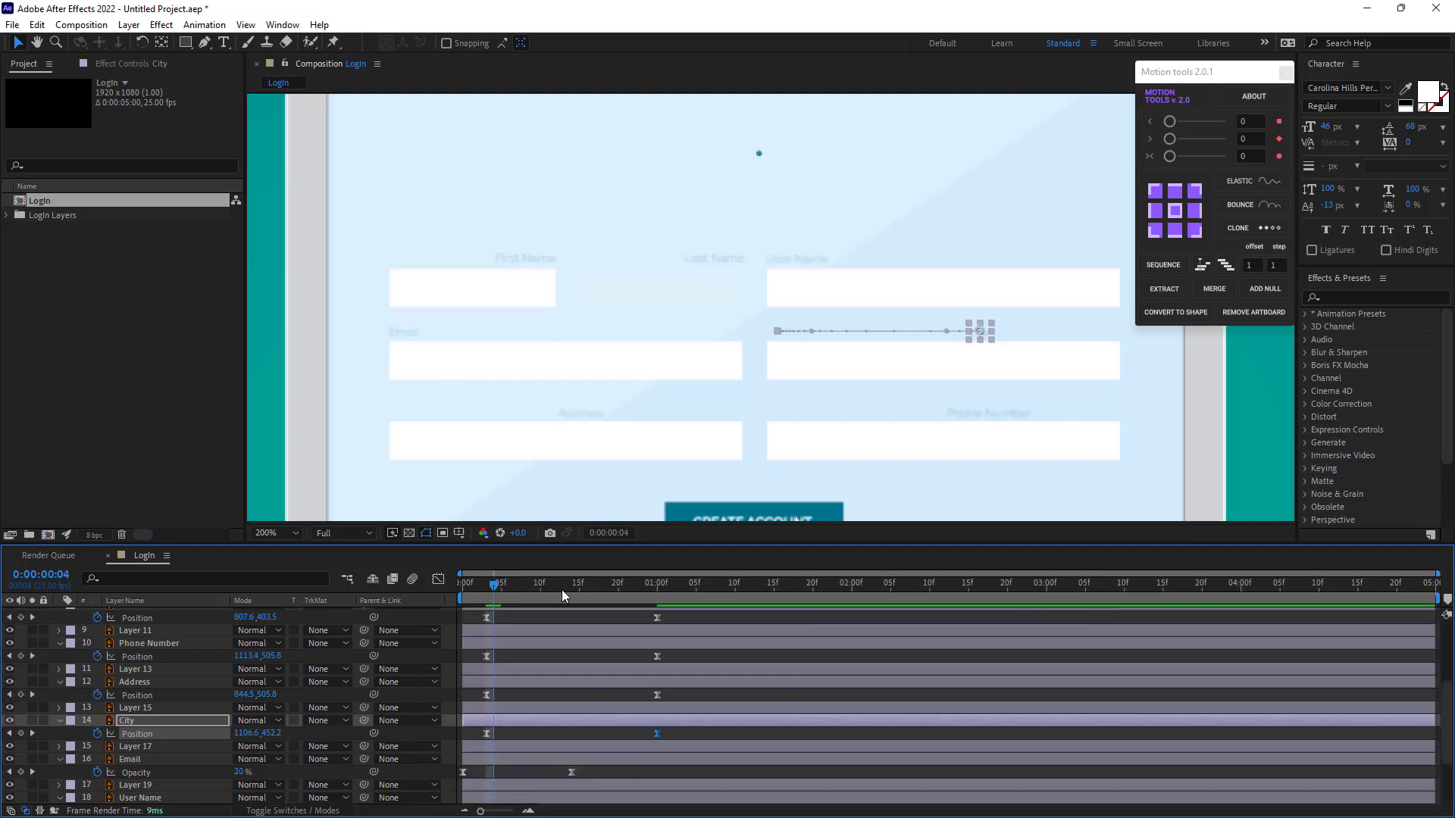
Keyframe the Email label's Position to slide from X 864.5 at 0:00:00:03 to its current place at 0:00:01:00
{"action": "left_click_drag", "start_coordinate": [562, 594], "coordinate": [657, 598]}
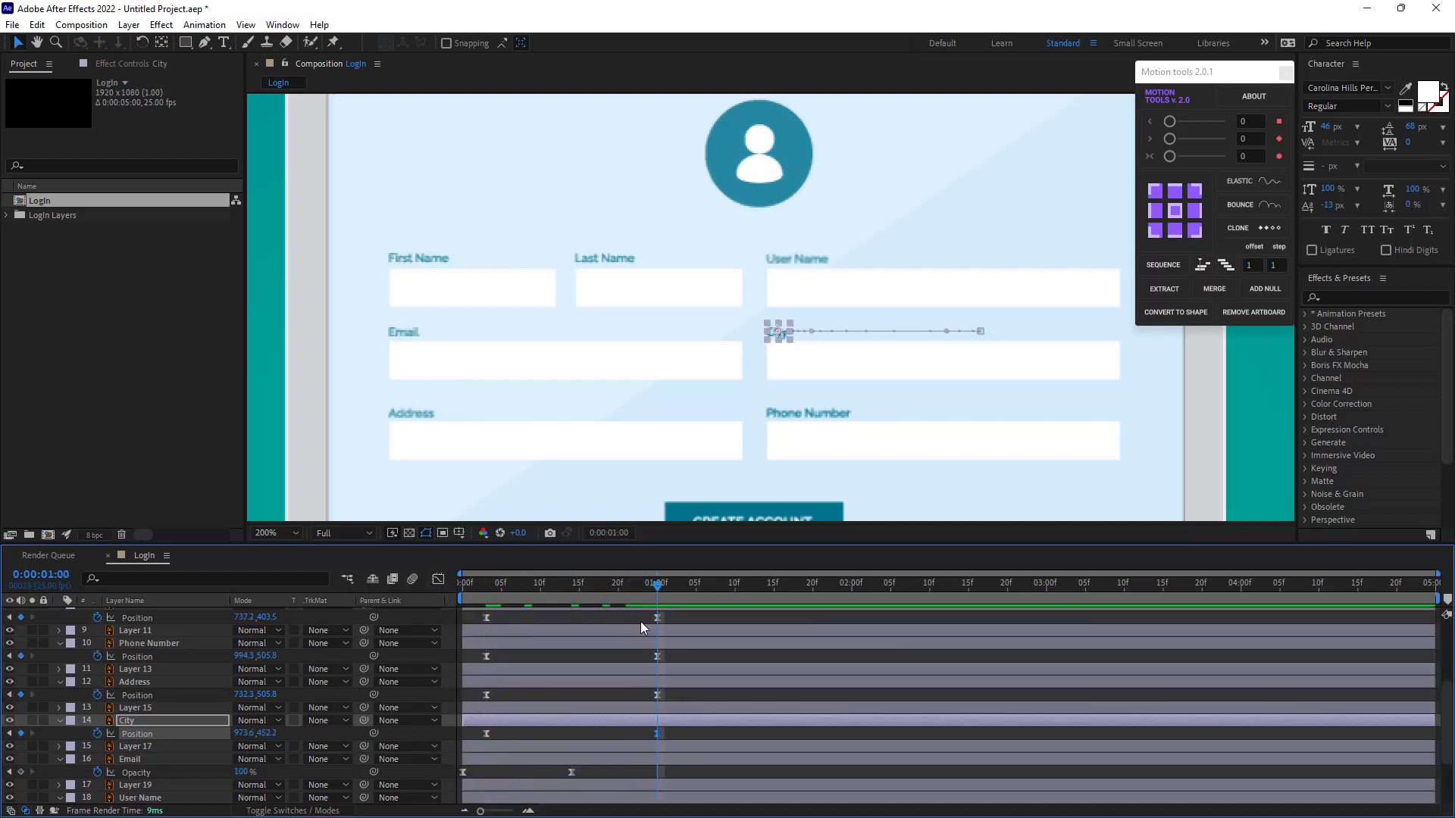
{"action": "scroll", "coordinate": [589, 693], "scroll_direction": "down", "scroll_amount": 1}
{"action": "left_click", "coordinate": [556, 721]}
{"action": "key", "text": "p"}
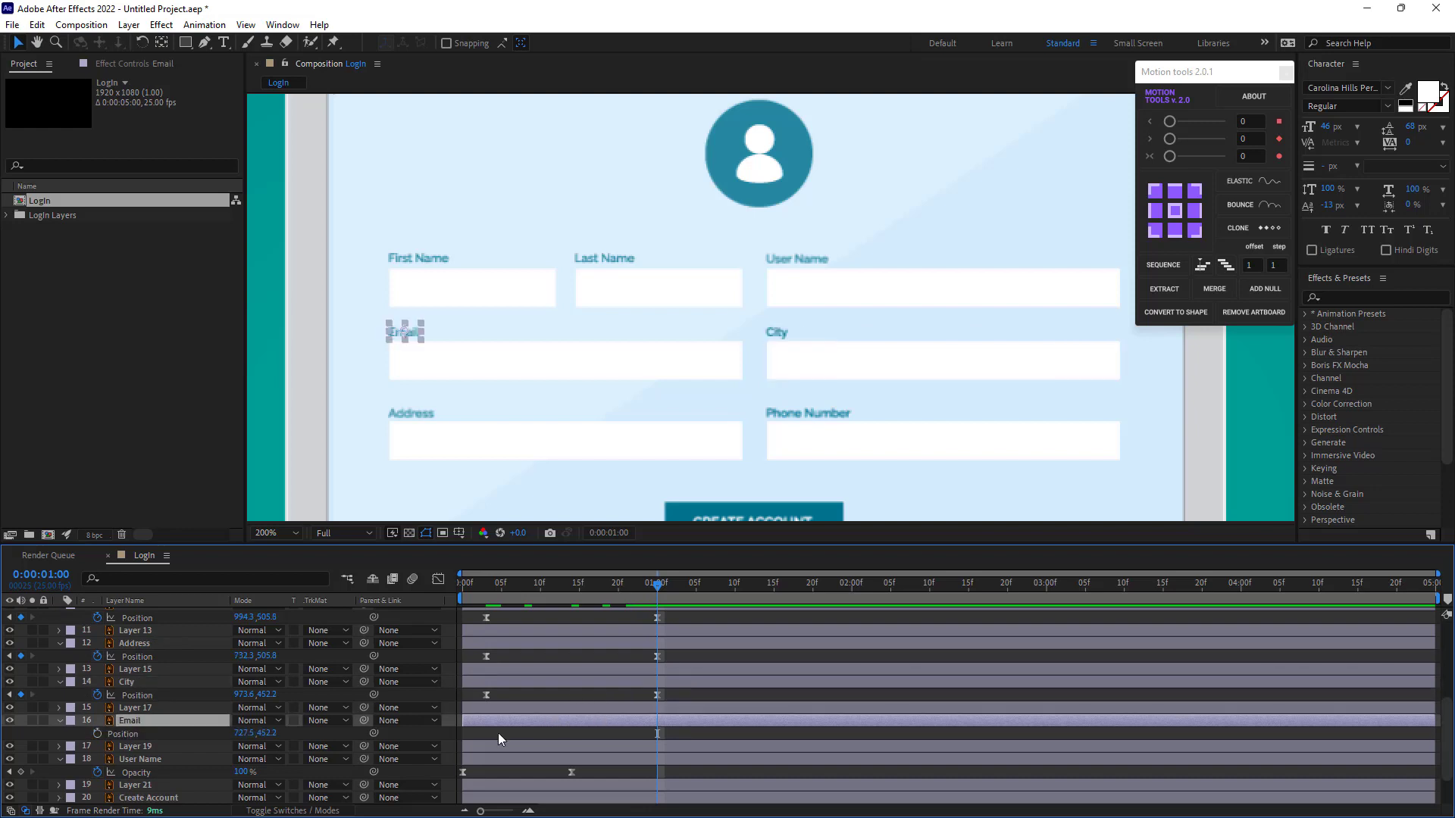
{"action": "left_click", "coordinate": [97, 733]}
{"action": "left_click", "coordinate": [486, 586]}
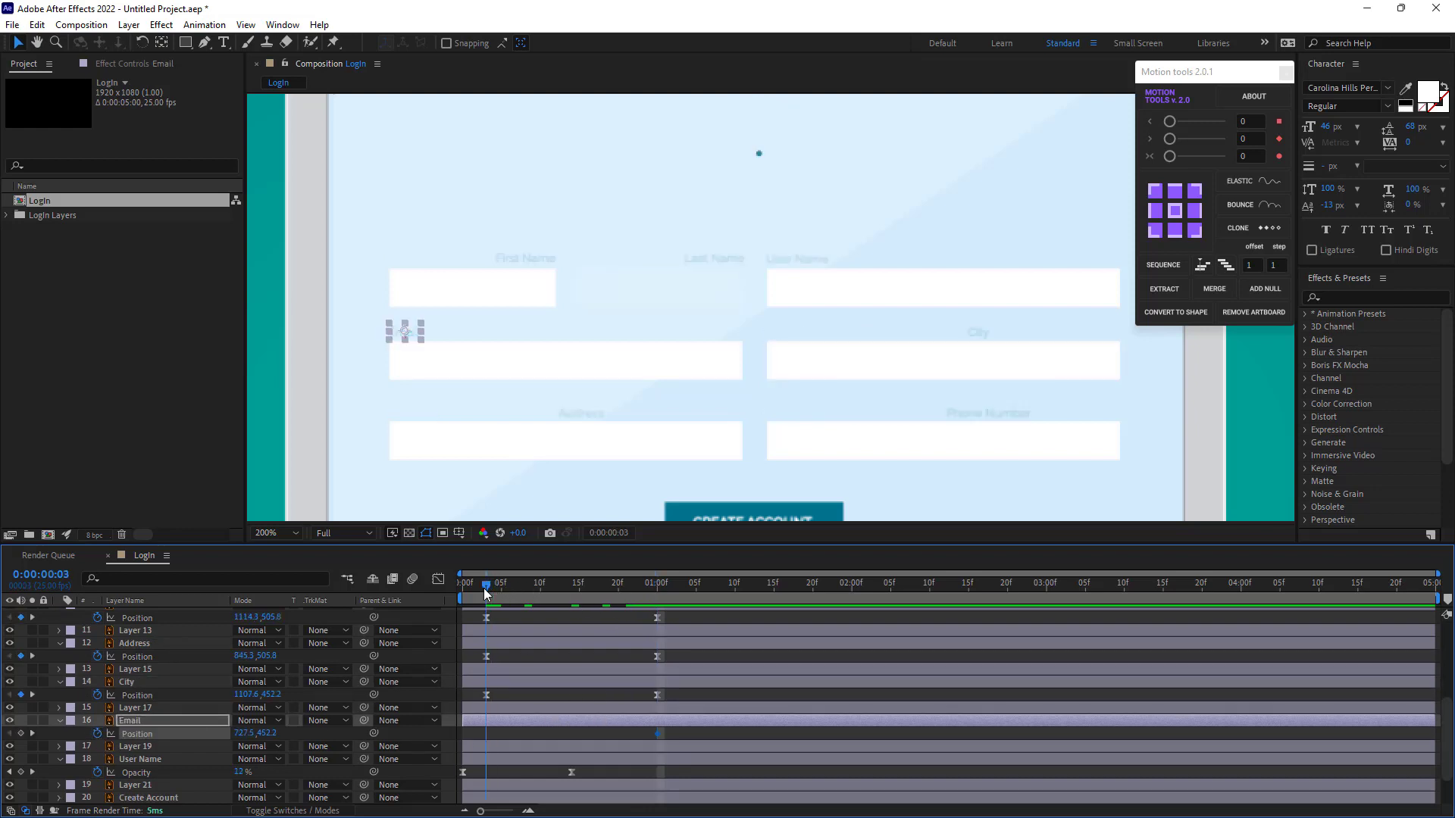
{"action": "left_click_drag", "start_coordinate": [252, 733], "coordinate": [360, 735]}
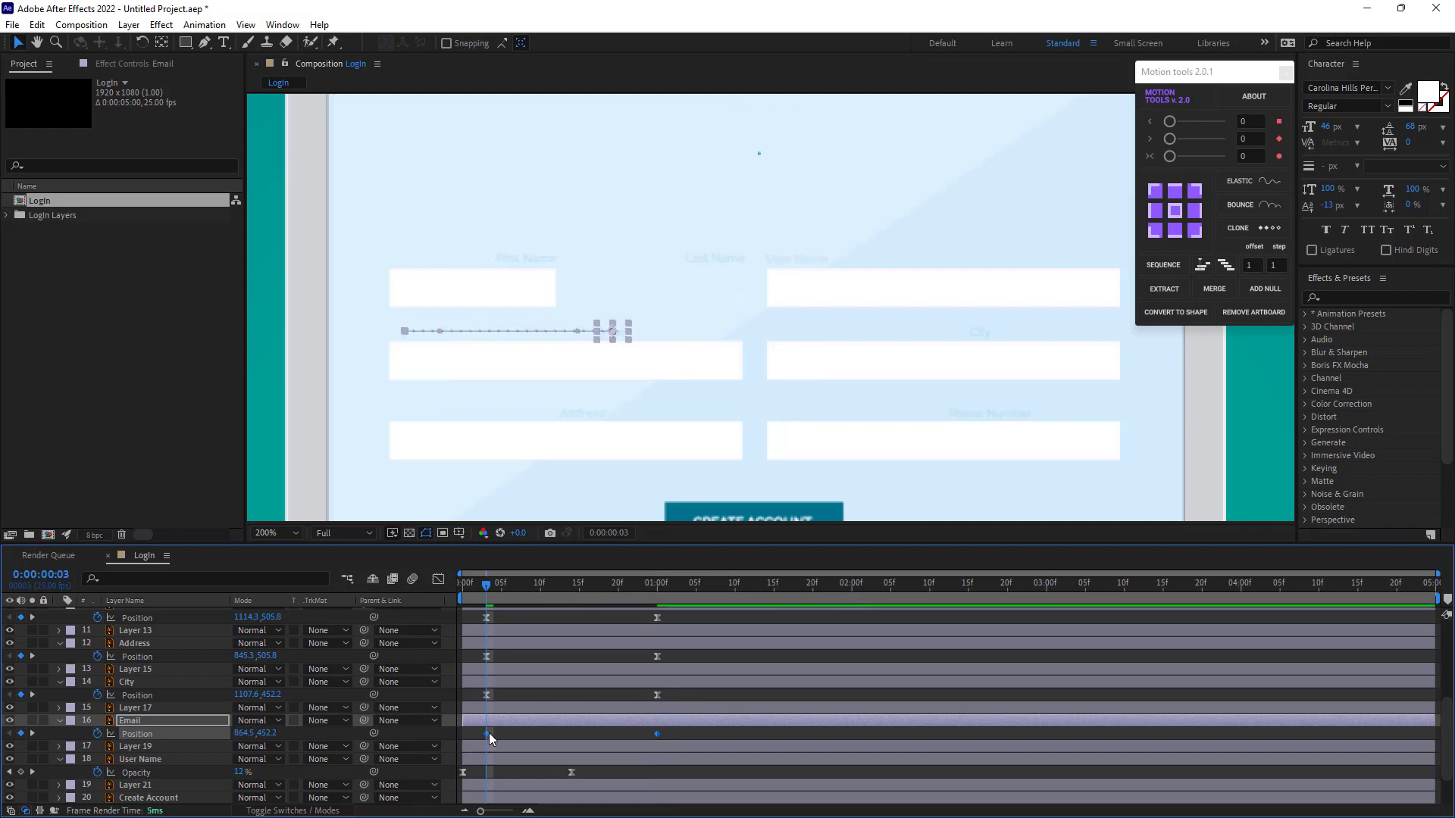
Apply Easy Ease to the Email label's Position keyframes and reshape the speed graph for a long ease-out
{"action": "right_click", "coordinate": [487, 733]}
{"action": "mouse_move", "coordinate": [534, 730]}
{"action": "left_click", "coordinate": [719, 622]}
{"action": "key", "text": "shift+F3"}
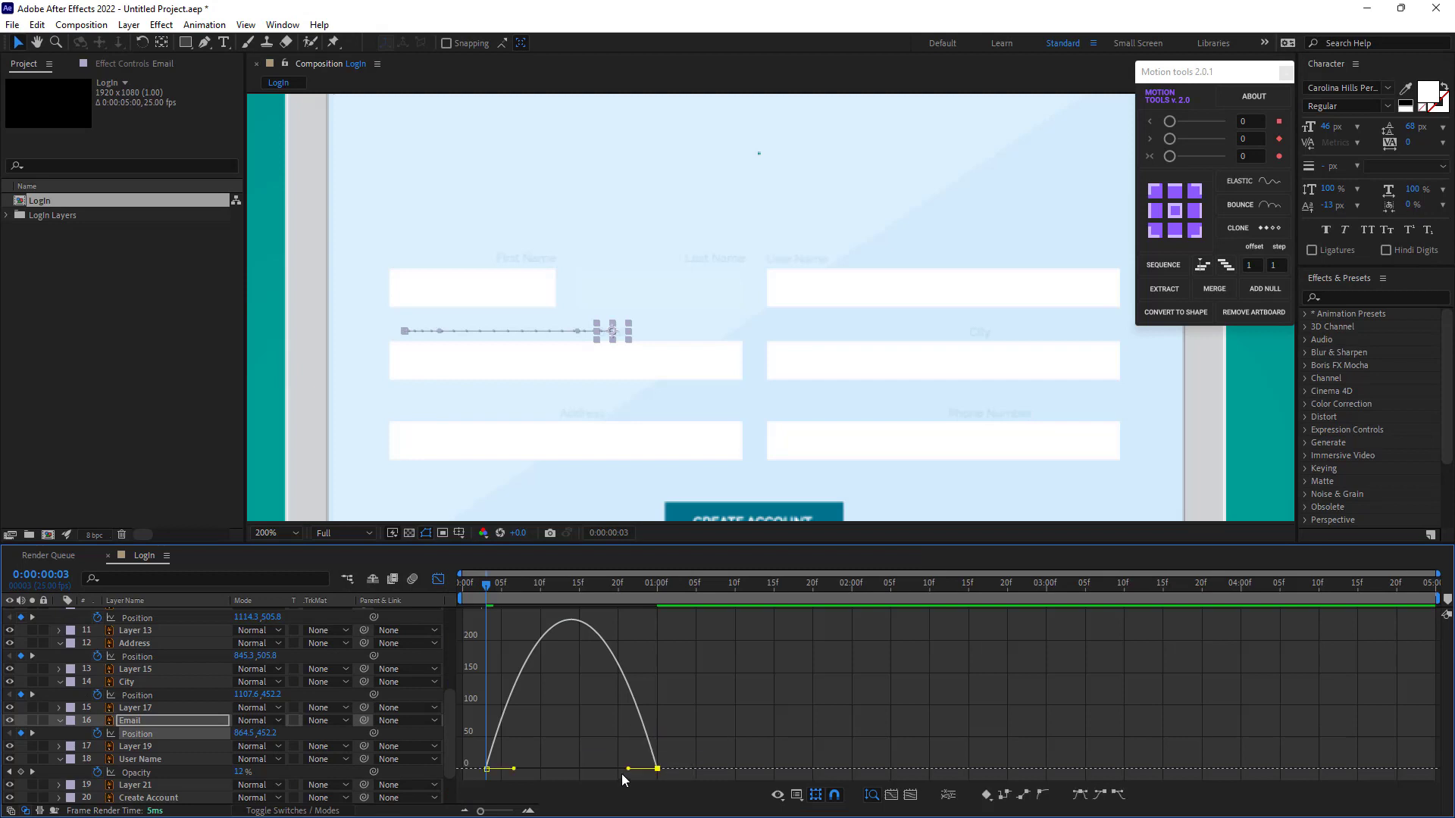
{"action": "left_click_drag", "start_coordinate": [624, 771], "coordinate": [568, 771]}
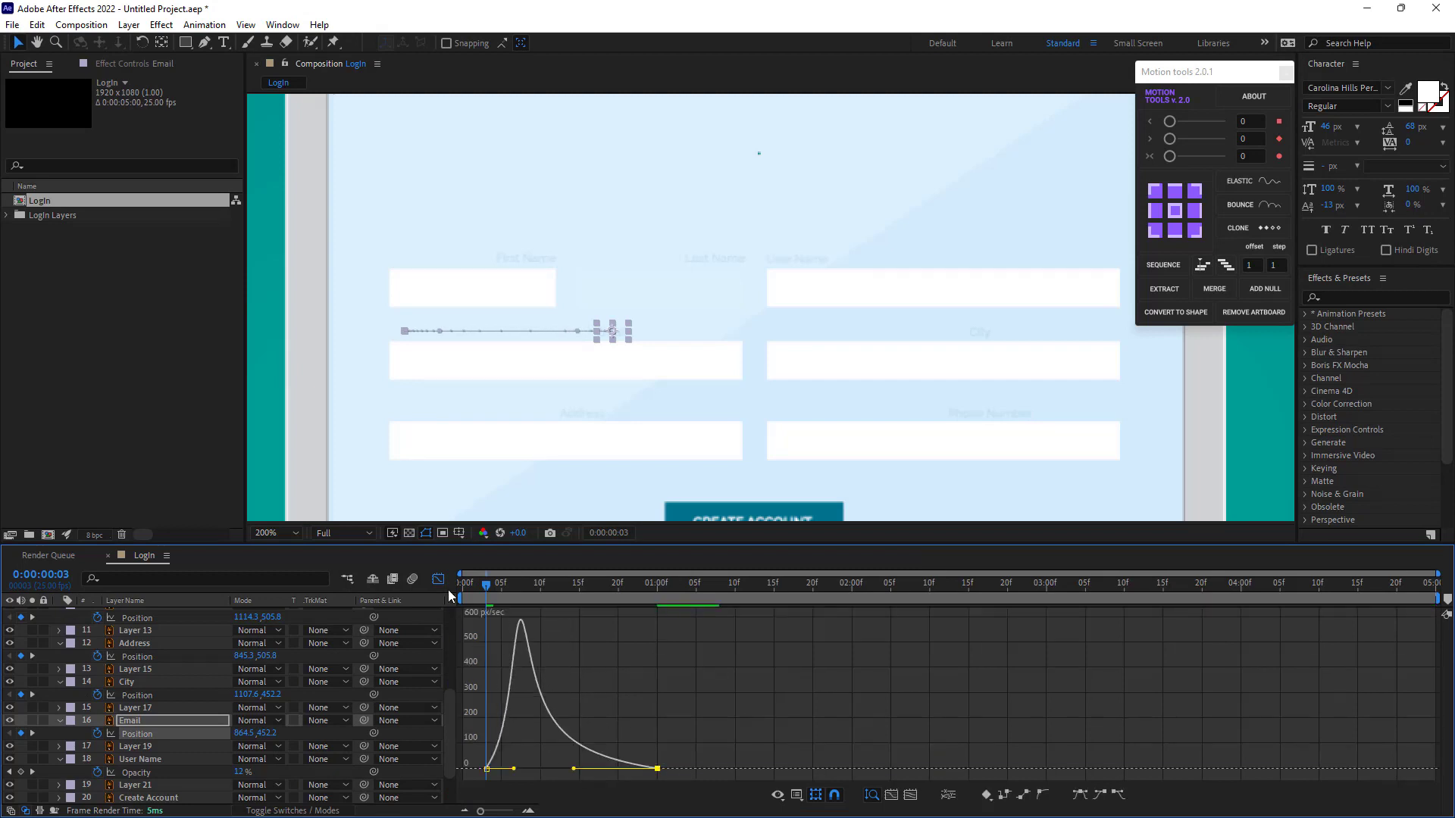
{"action": "key", "text": "shift+F3"}
Keyframe the User Name label's Position (layer 18) to slide from X 1105.0 at 0:00:00:03 to its current place at 0:00:01:00
{"action": "left_click_drag", "start_coordinate": [489, 593], "coordinate": [655, 602]}
{"action": "left_click", "coordinate": [563, 761]}
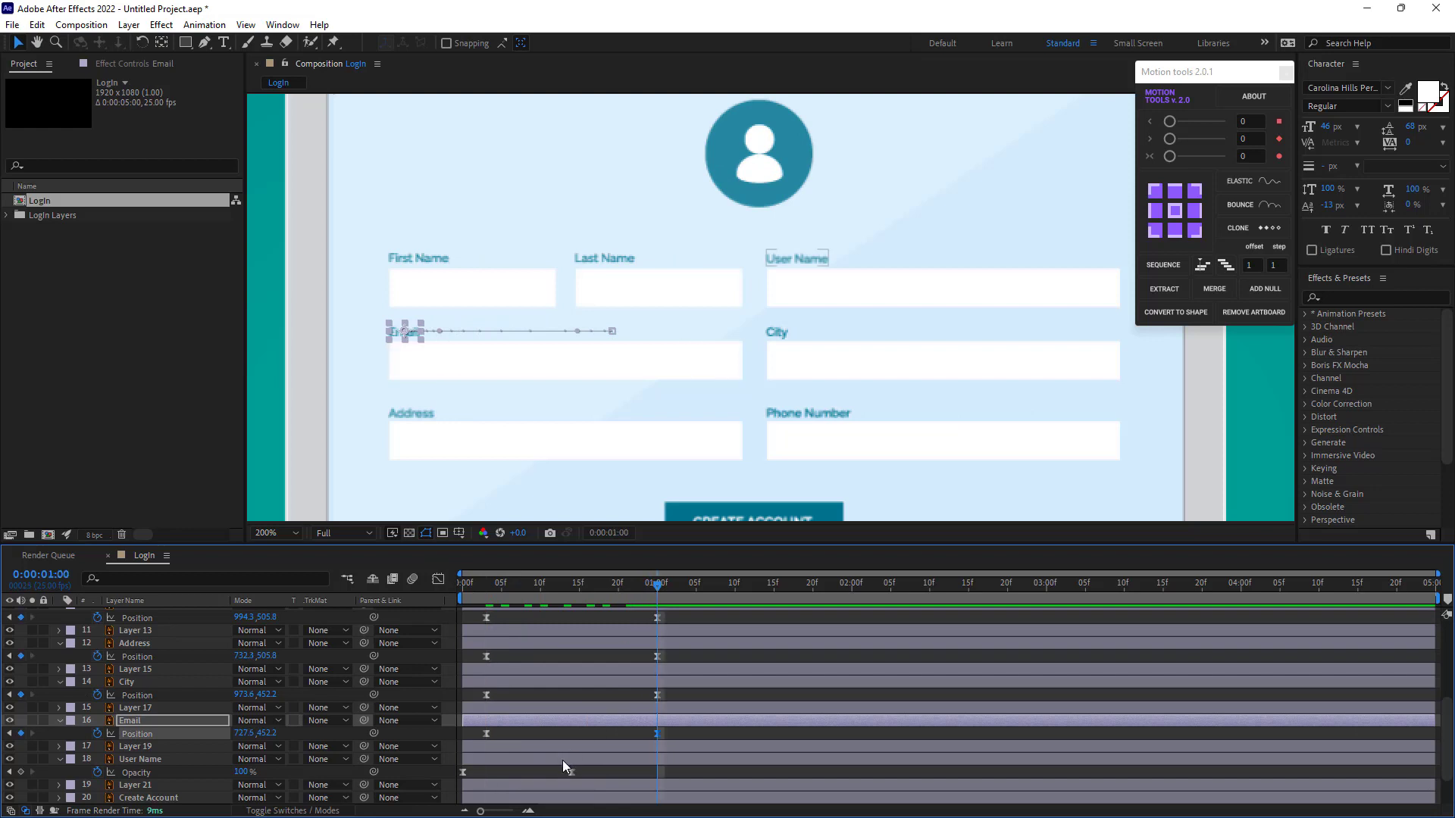
{"action": "scroll", "coordinate": [493, 761], "scroll_direction": "down", "scroll_amount": 1}
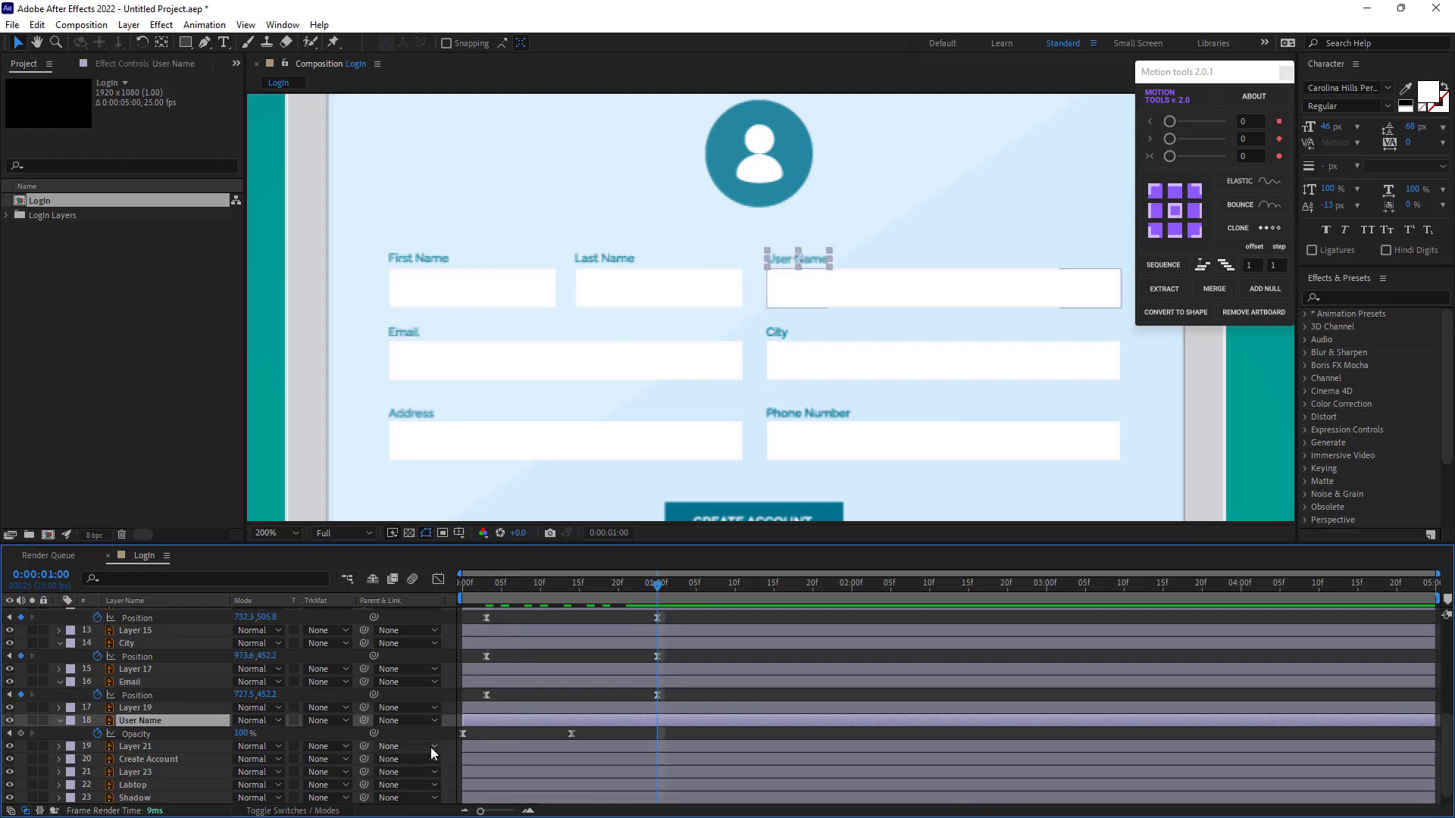
{"action": "key", "text": "p"}
{"action": "left_click", "coordinate": [97, 733]}
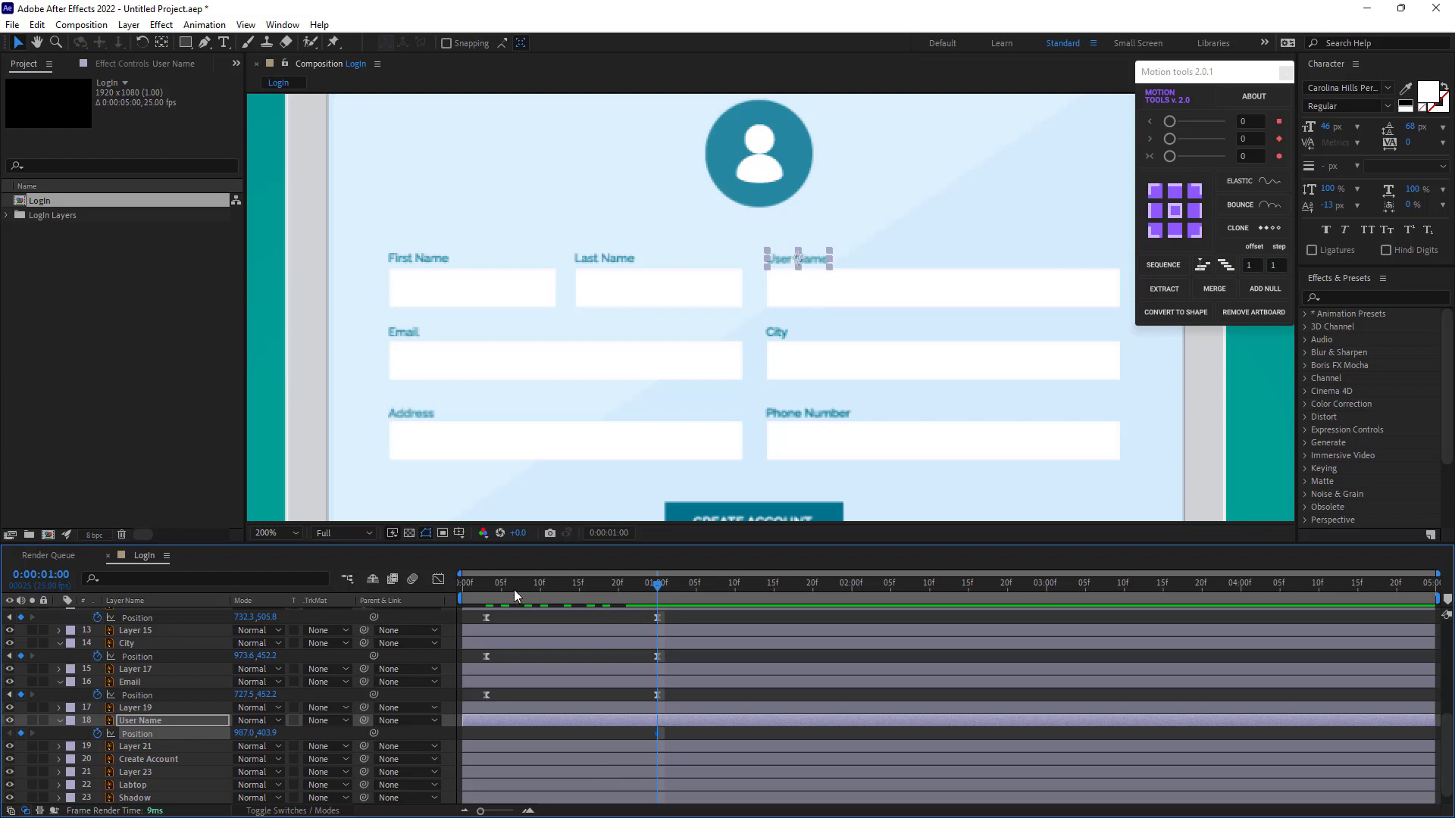
{"action": "left_click", "coordinate": [485, 590]}
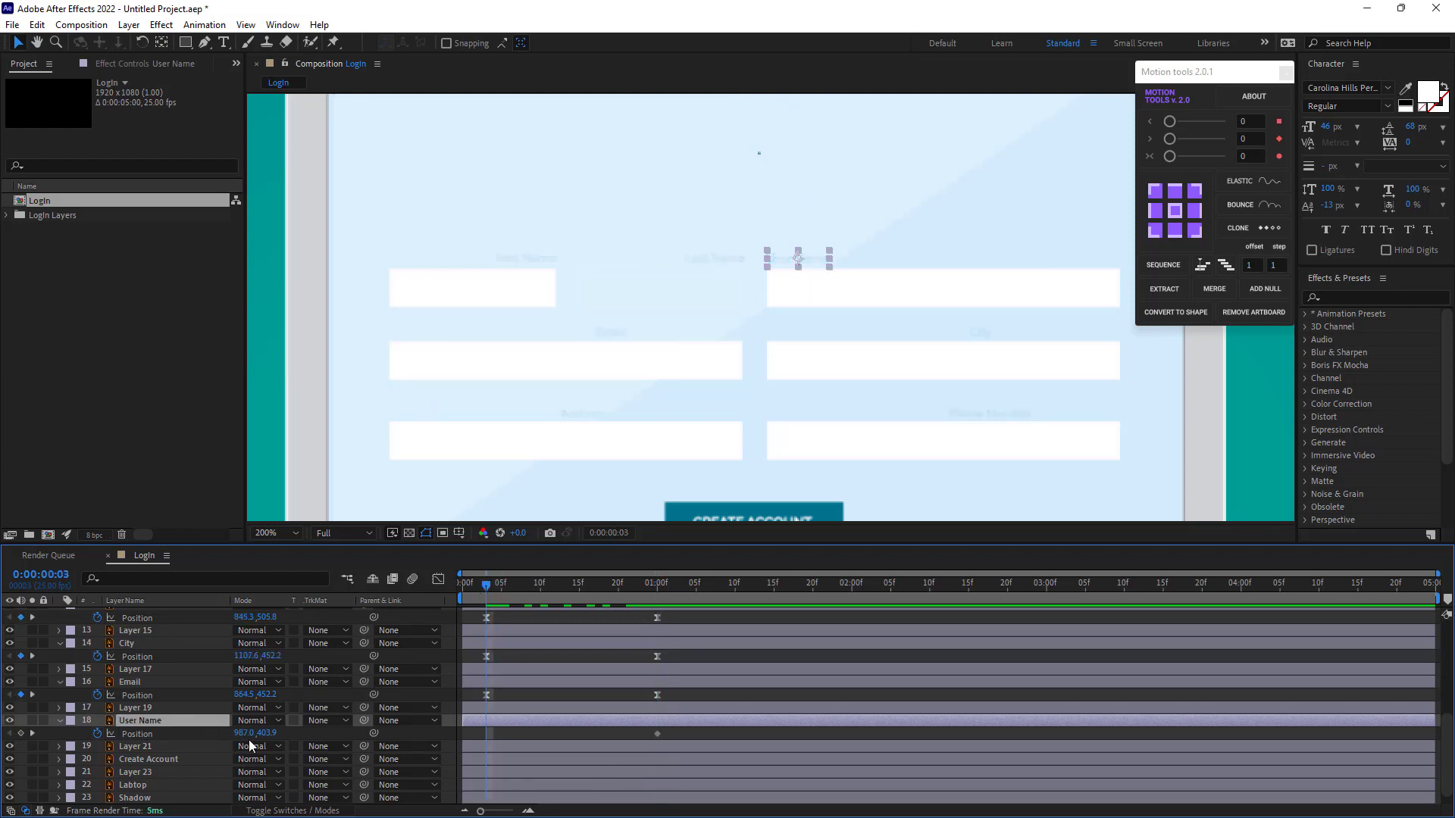
{"action": "left_click_drag", "start_coordinate": [247, 733], "coordinate": [373, 741]}
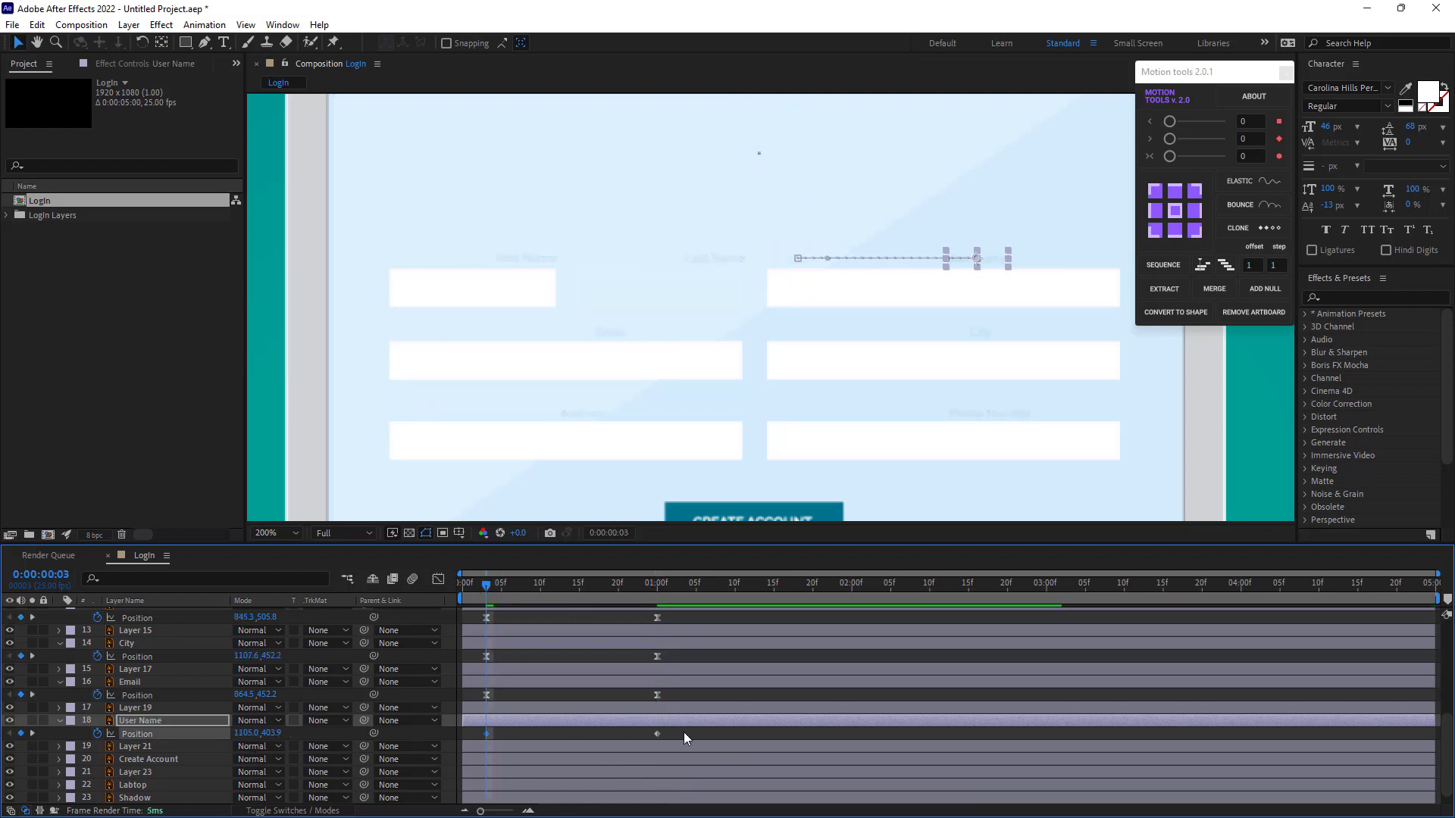
Apply Easy Ease to the User Name label's Position keyframes, reshape the speed graph for a long ease-out, and preview the motion
{"action": "left_click_drag", "start_coordinate": [684, 732], "coordinate": [485, 735]}
{"action": "right_click", "coordinate": [485, 735]}
{"action": "mouse_move", "coordinate": [523, 726]}
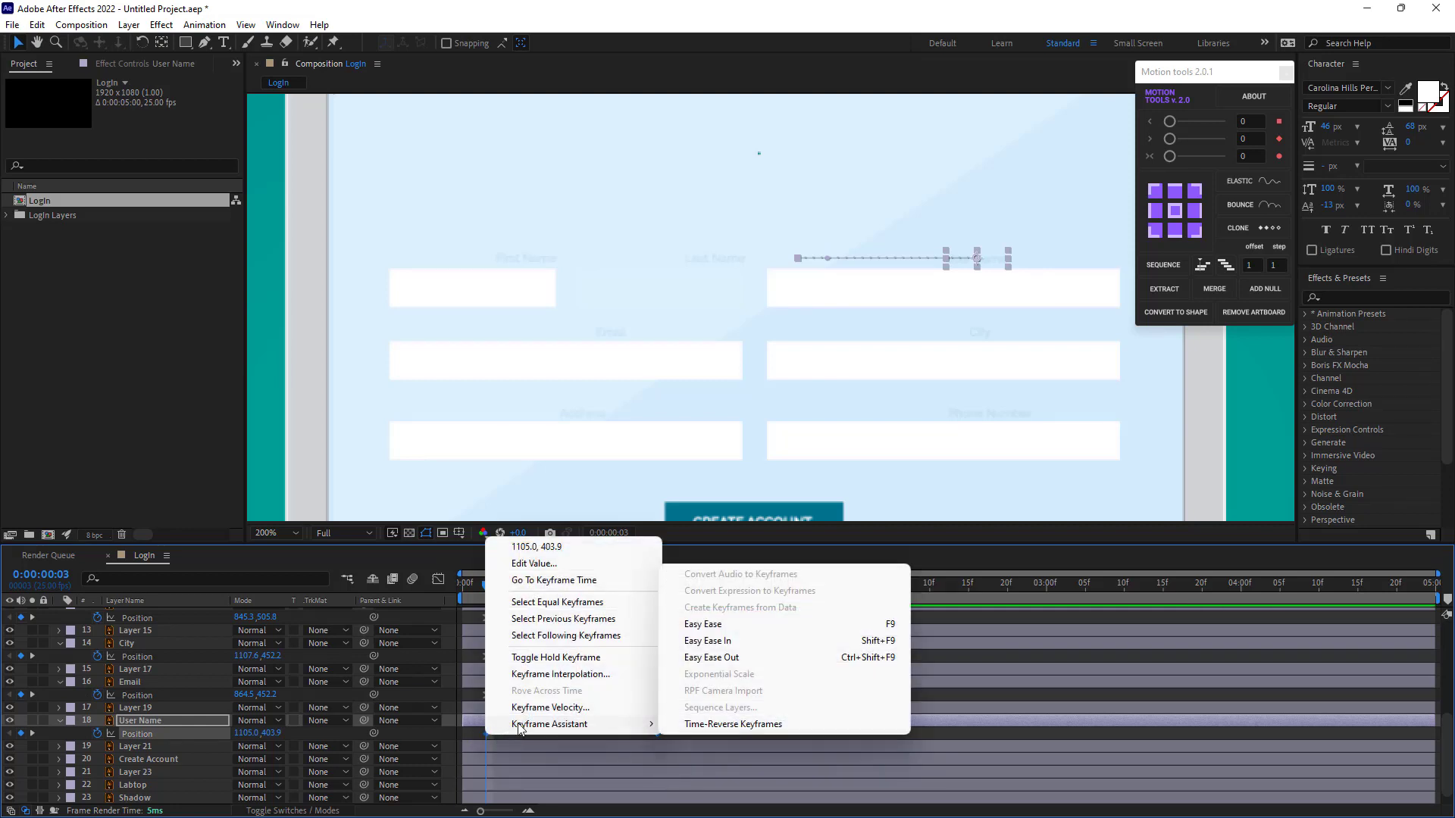
{"action": "left_click", "coordinate": [713, 624]}
{"action": "key", "text": "shift+F3"}
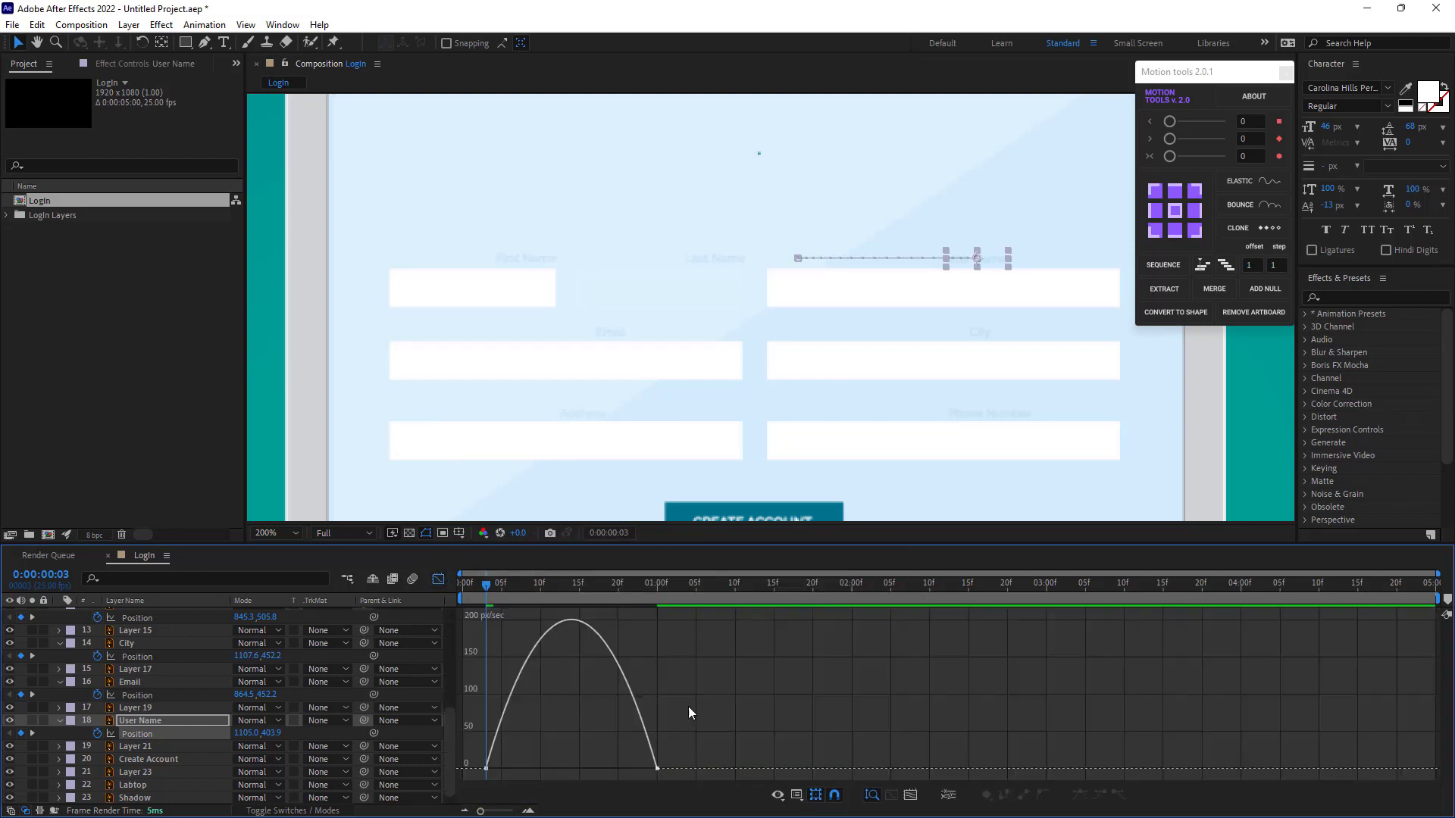
{"action": "left_click_drag", "start_coordinate": [628, 769], "coordinate": [501, 770]}
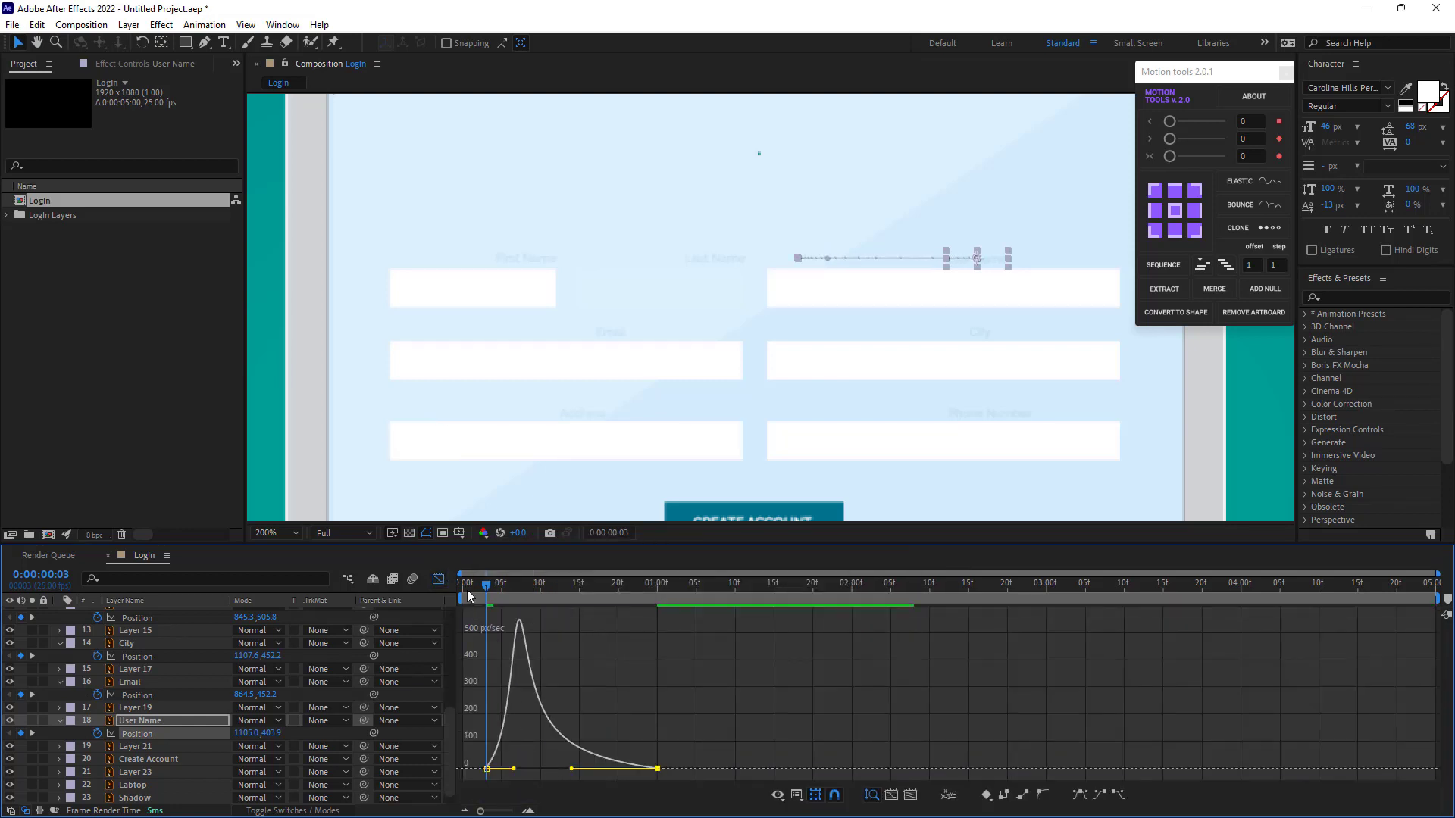
{"action": "key", "text": "shift+F3"}
{"action": "left_click", "coordinate": [525, 733]}
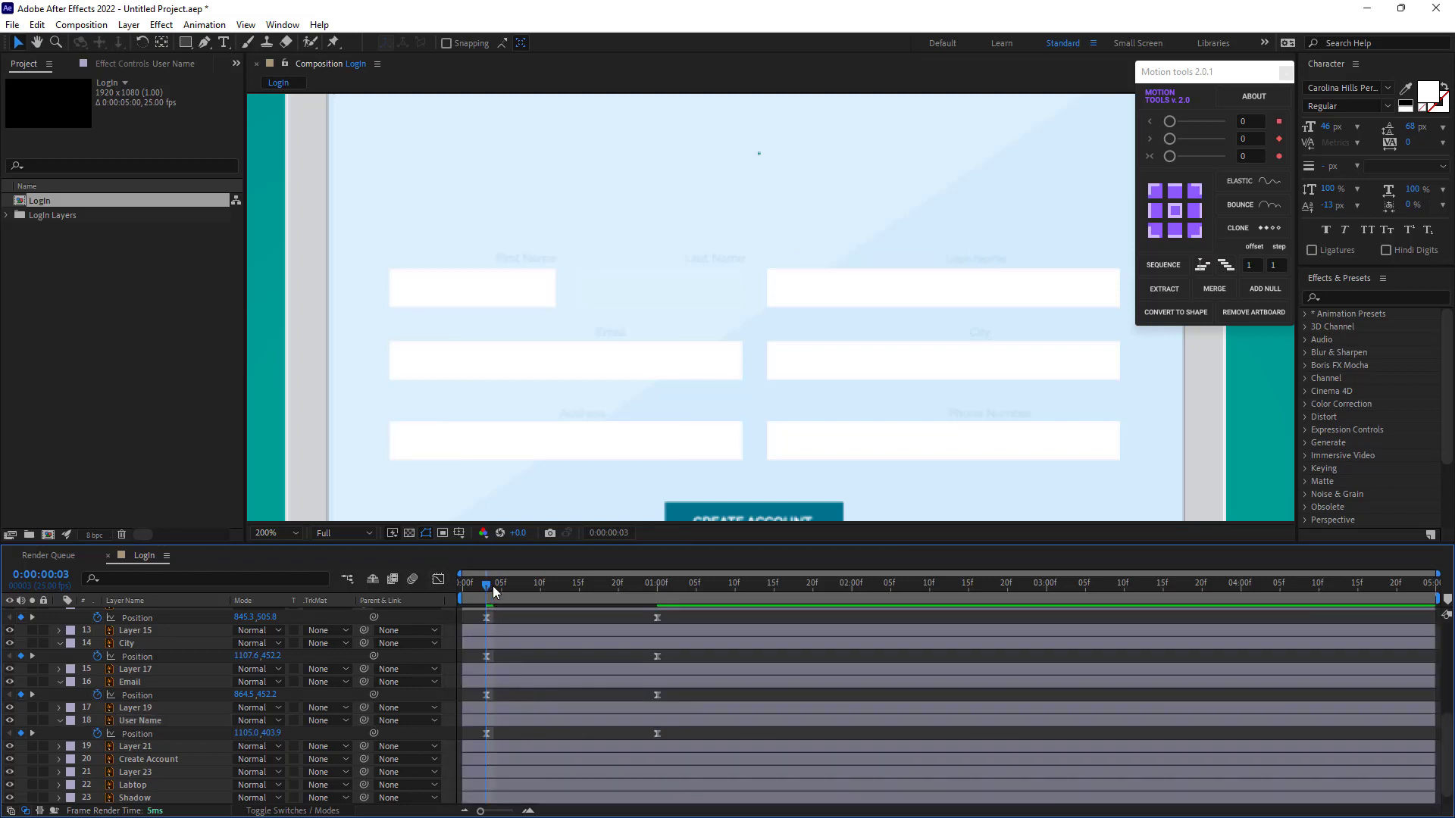
{"action": "left_click_drag", "start_coordinate": [493, 585], "coordinate": [662, 596]}
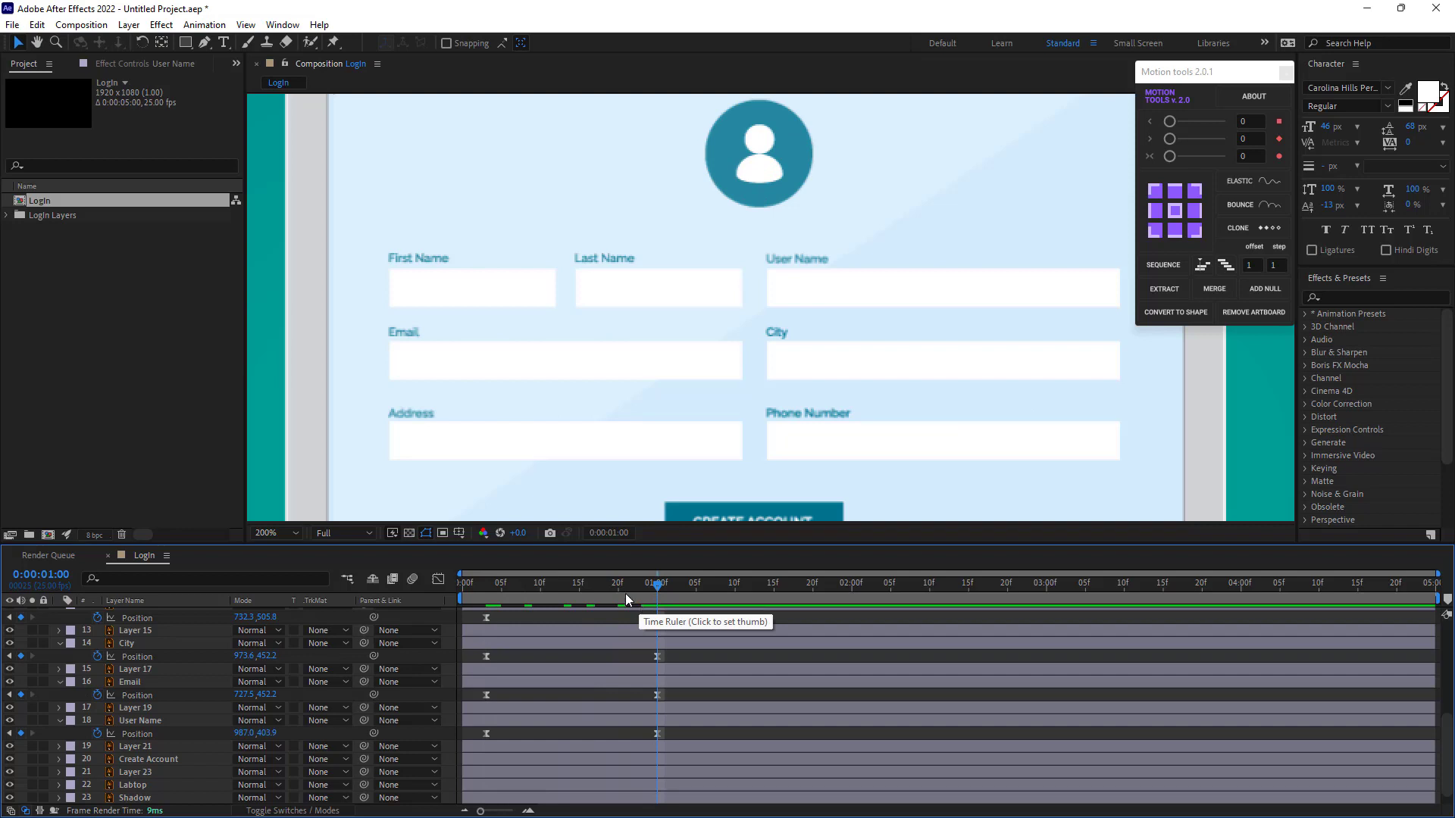
Add 100% Opacity keyframes at 0:00:00:20 to the six remaining white input fields, Layers 11, 13, 15, 17, 19 and 21
{"action": "left_click", "coordinate": [156, 711]}
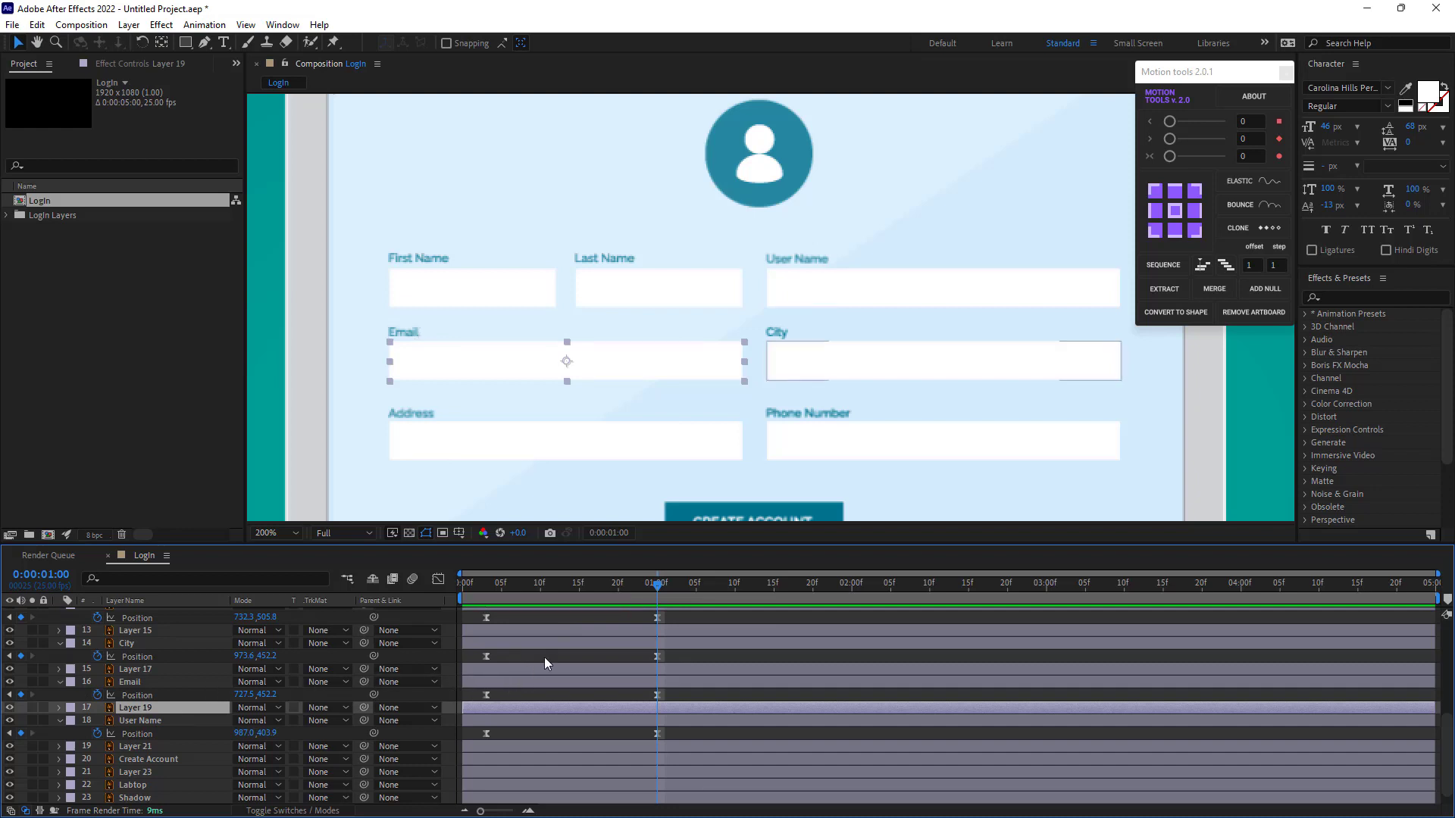
{"action": "scroll", "coordinate": [500, 676], "scroll_direction": "up", "scroll_amount": 5}
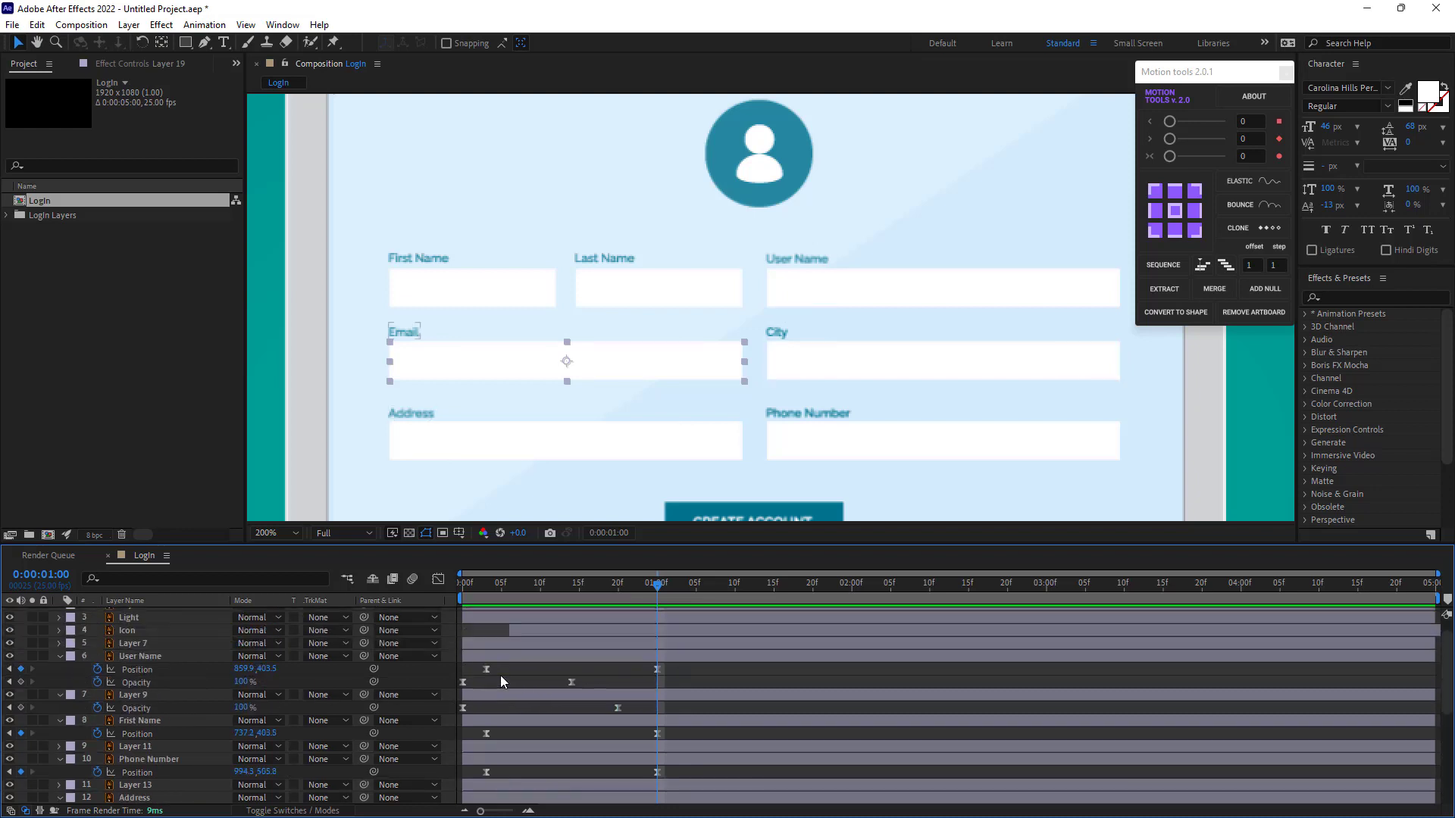
{"action": "left_click", "coordinate": [539, 697]}
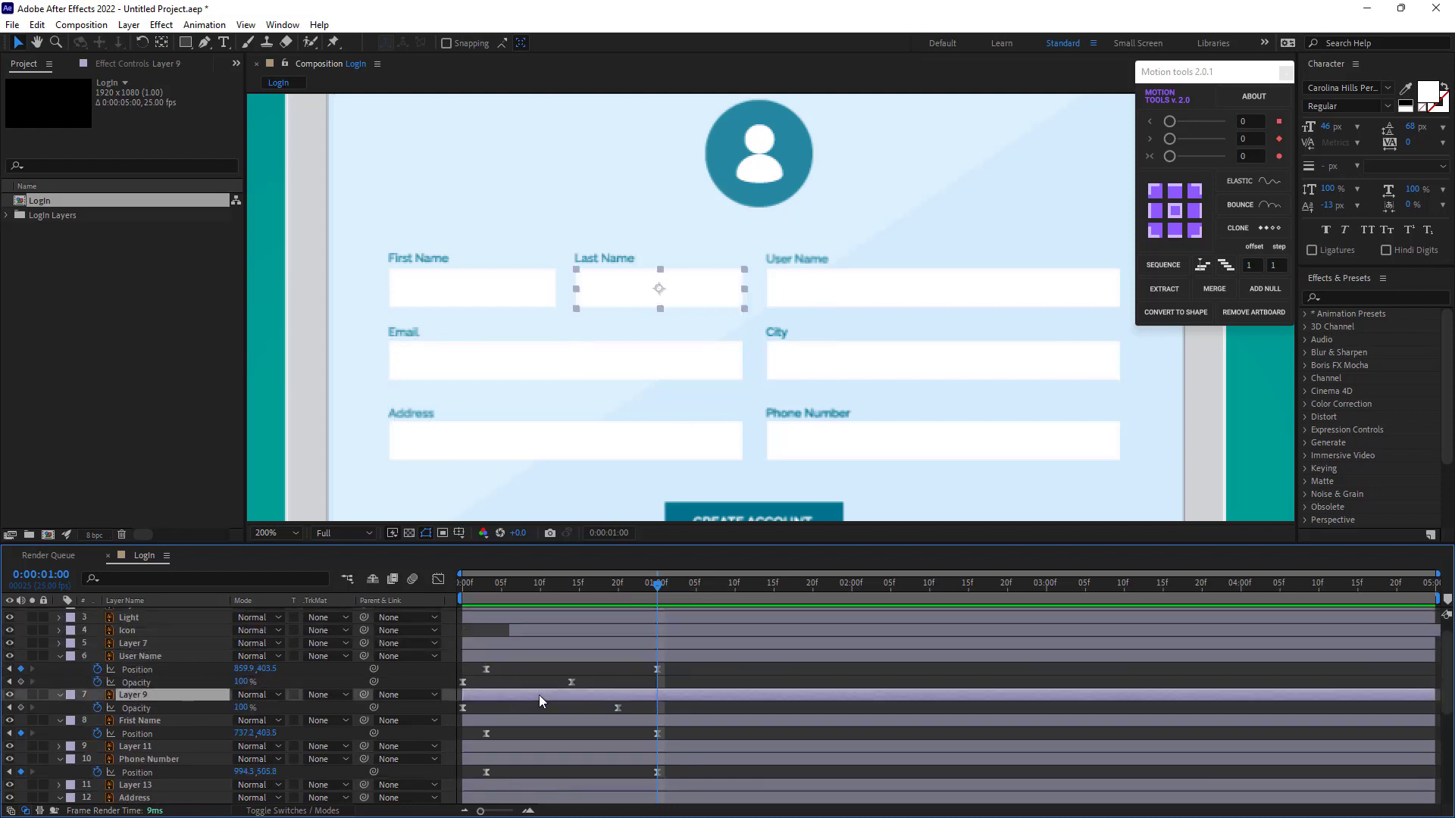
{"action": "left_click_drag", "start_coordinate": [625, 586], "coordinate": [618, 586]}
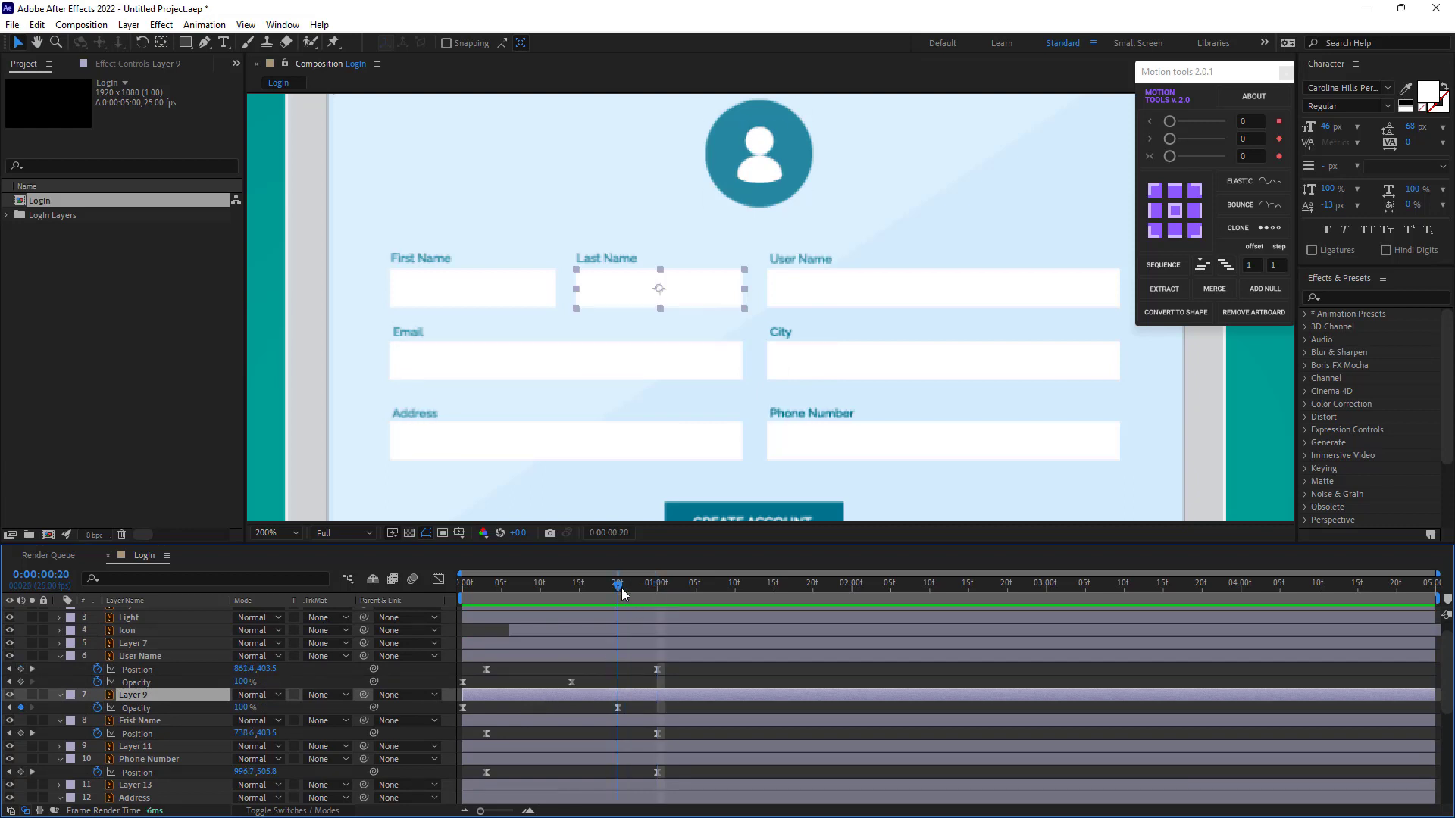
{"action": "left_click", "coordinate": [568, 747]}
{"action": "scroll", "coordinate": [568, 748], "scroll_direction": "down", "scroll_amount": 3}
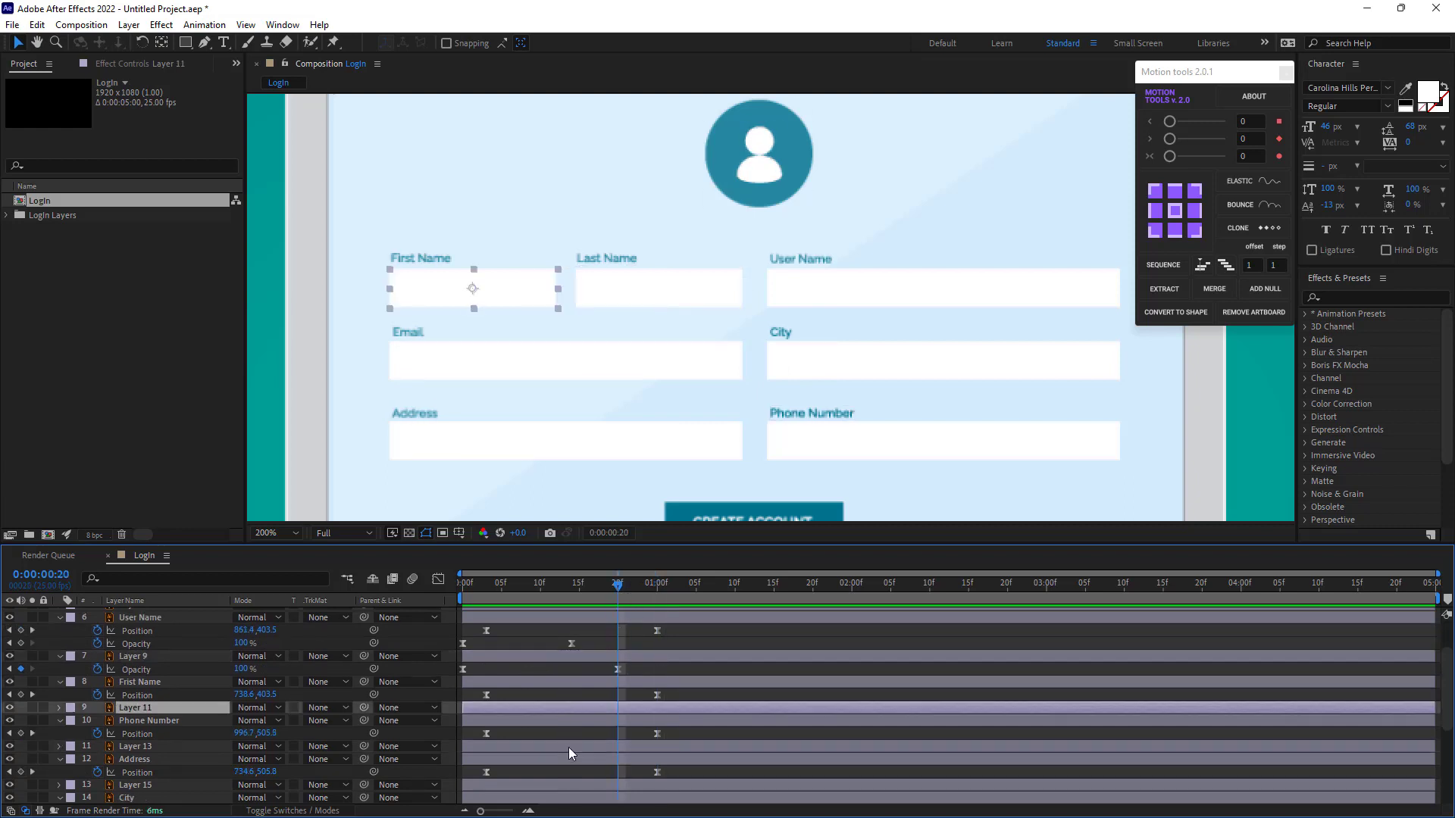
{"action": "left_click", "coordinate": [567, 708], "text": "ctrl"}
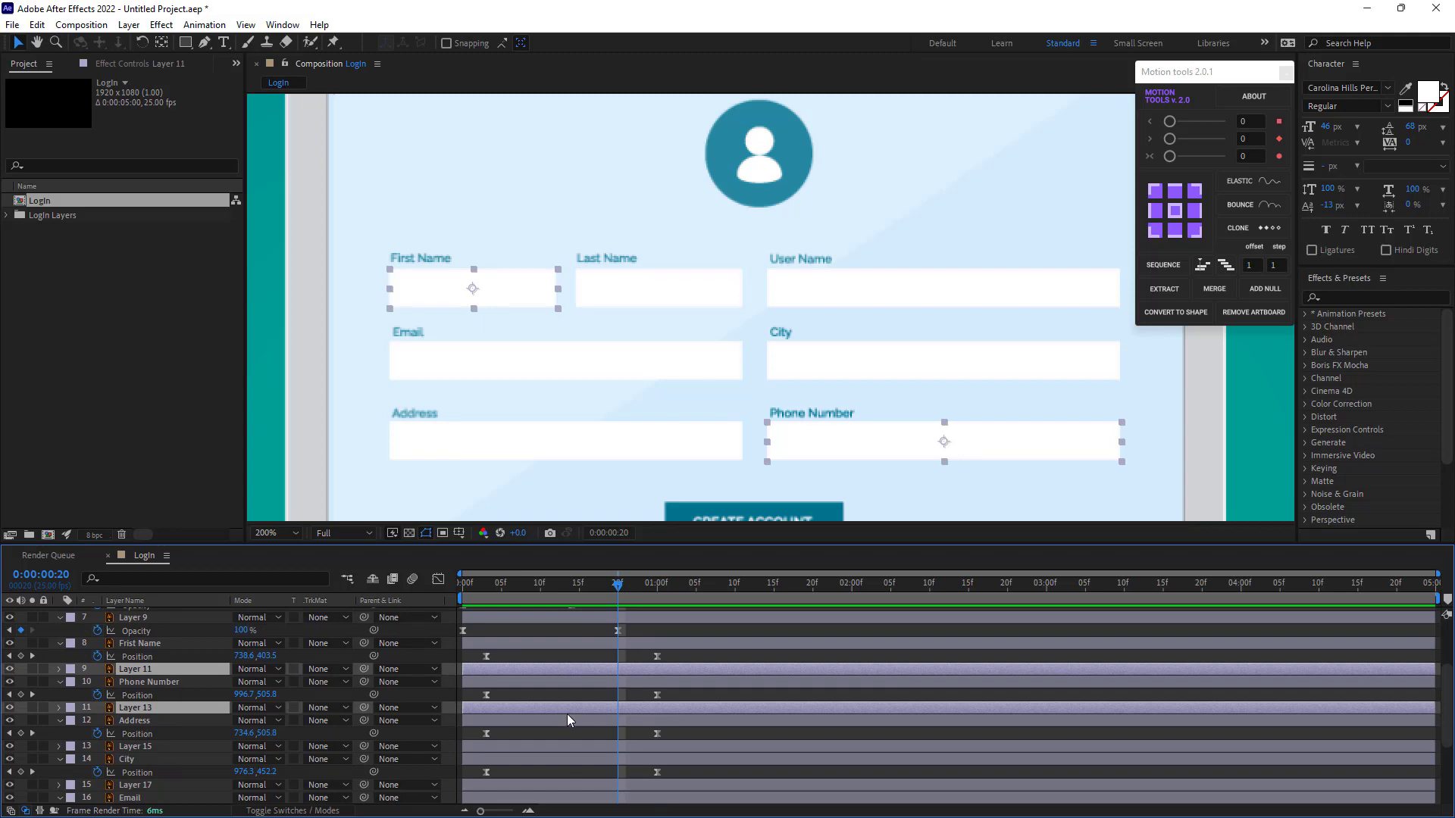
{"action": "scroll", "coordinate": [567, 715], "scroll_direction": "down", "scroll_amount": 3}
{"action": "left_click", "coordinate": [576, 710], "text": "ctrl"}
{"action": "scroll", "coordinate": [576, 718], "scroll_direction": "down", "scroll_amount": 3}
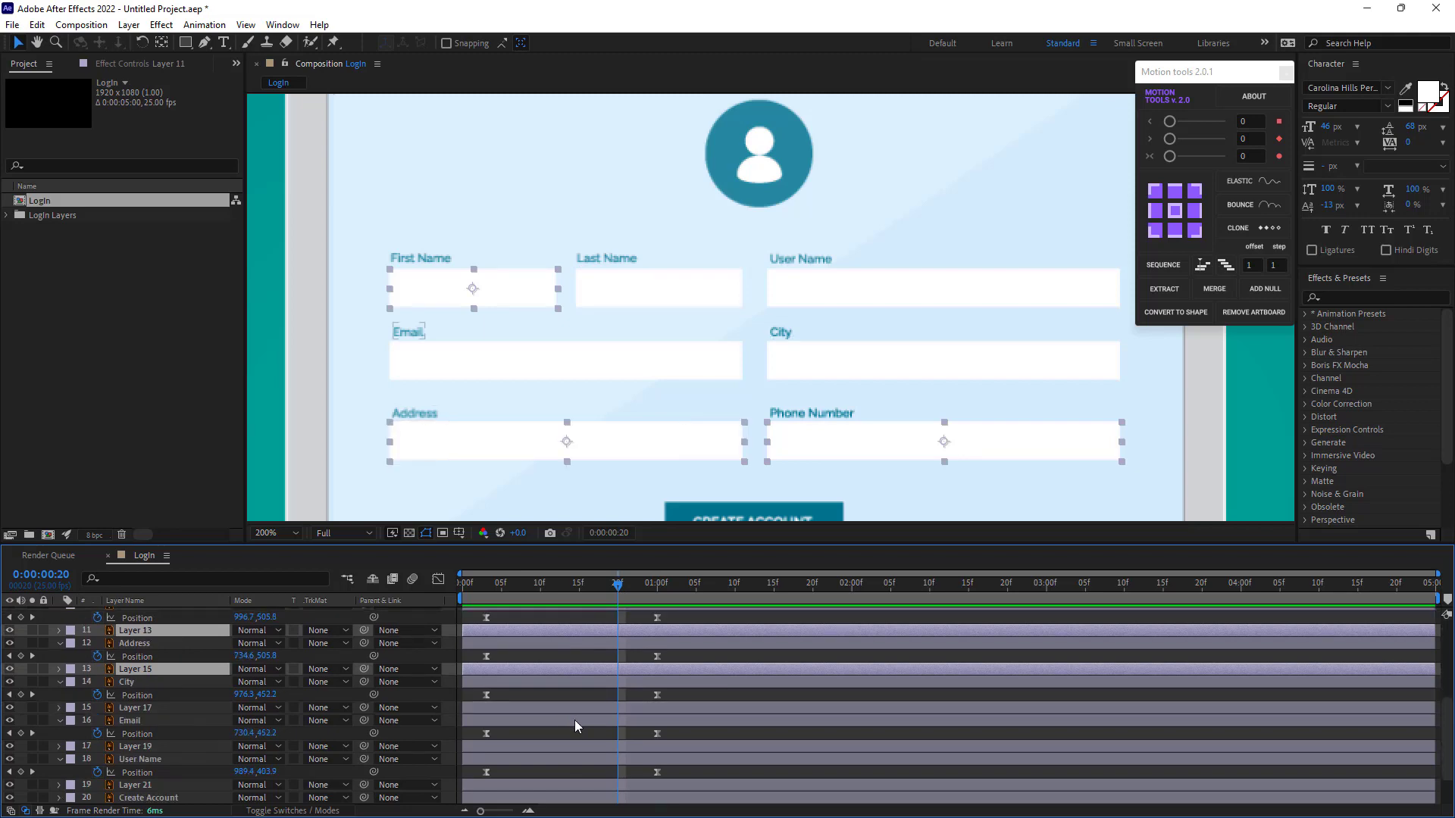
{"action": "left_click", "coordinate": [573, 709], "text": "ctrl"}
{"action": "scroll", "coordinate": [571, 718], "scroll_direction": "down", "scroll_amount": 3}
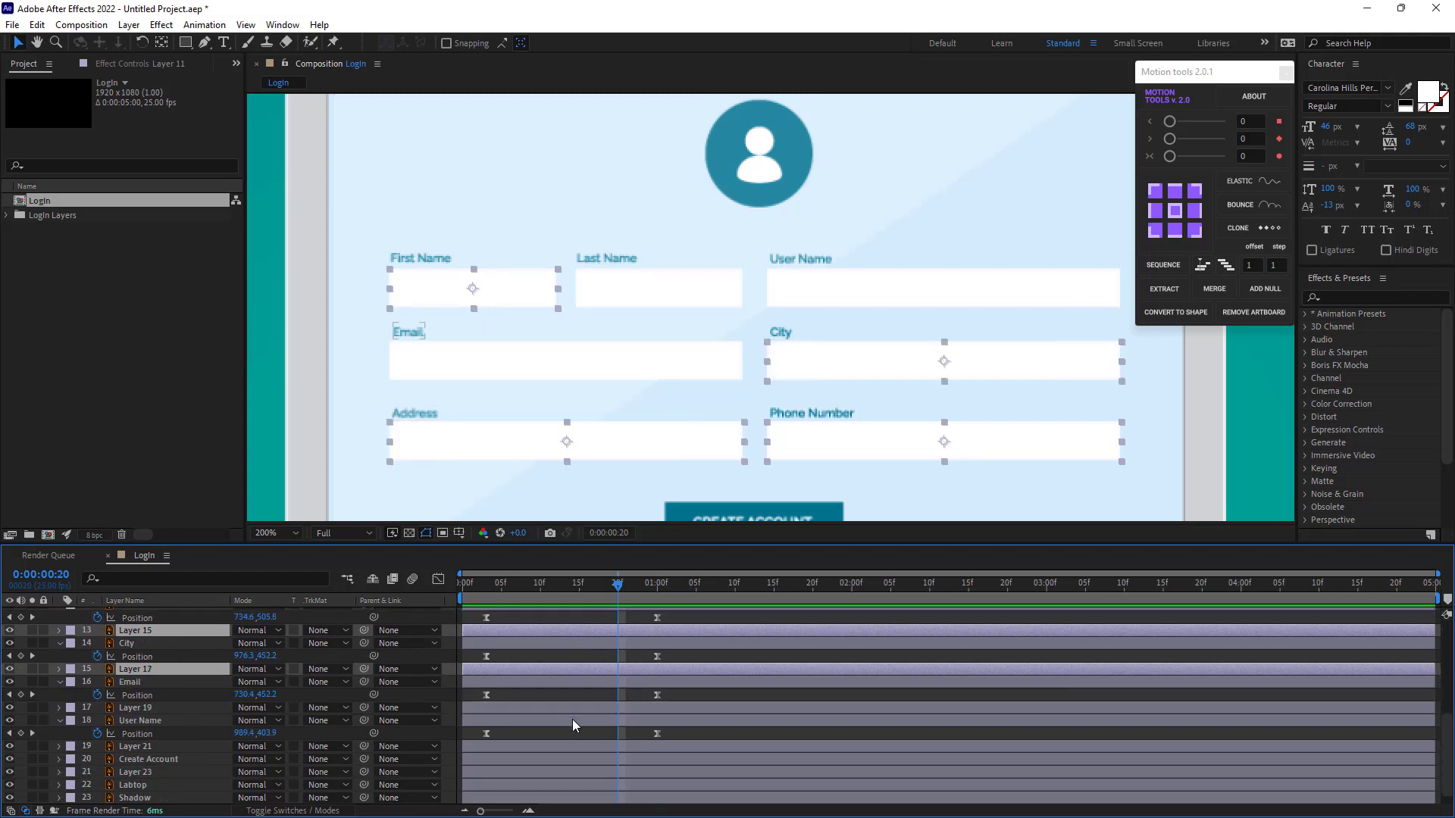
{"action": "left_click", "coordinate": [576, 708], "text": "ctrl"}
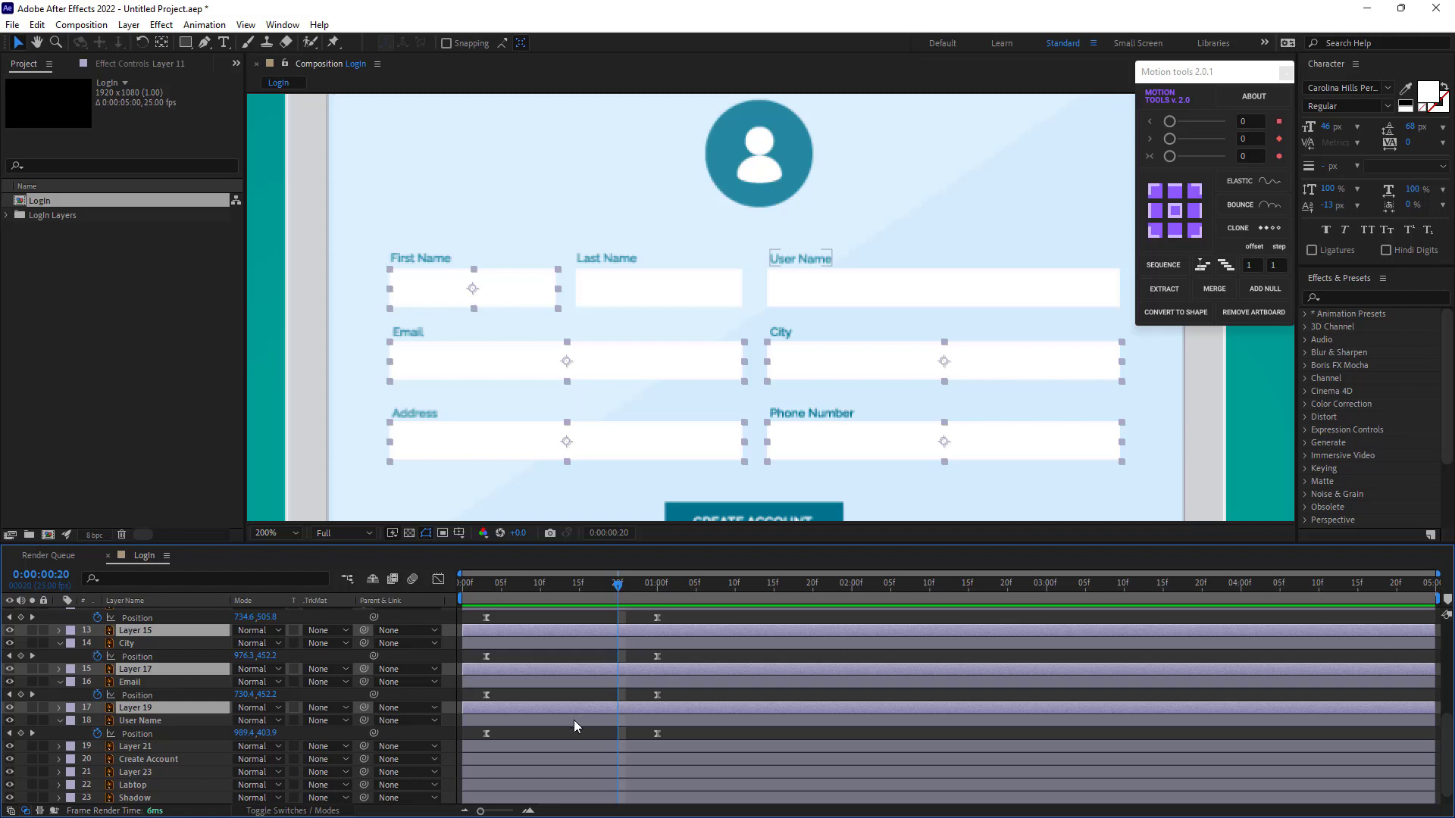
{"action": "scroll", "coordinate": [575, 720], "scroll_direction": "down", "scroll_amount": 1}
{"action": "left_click", "coordinate": [561, 732], "text": "ctrl"}
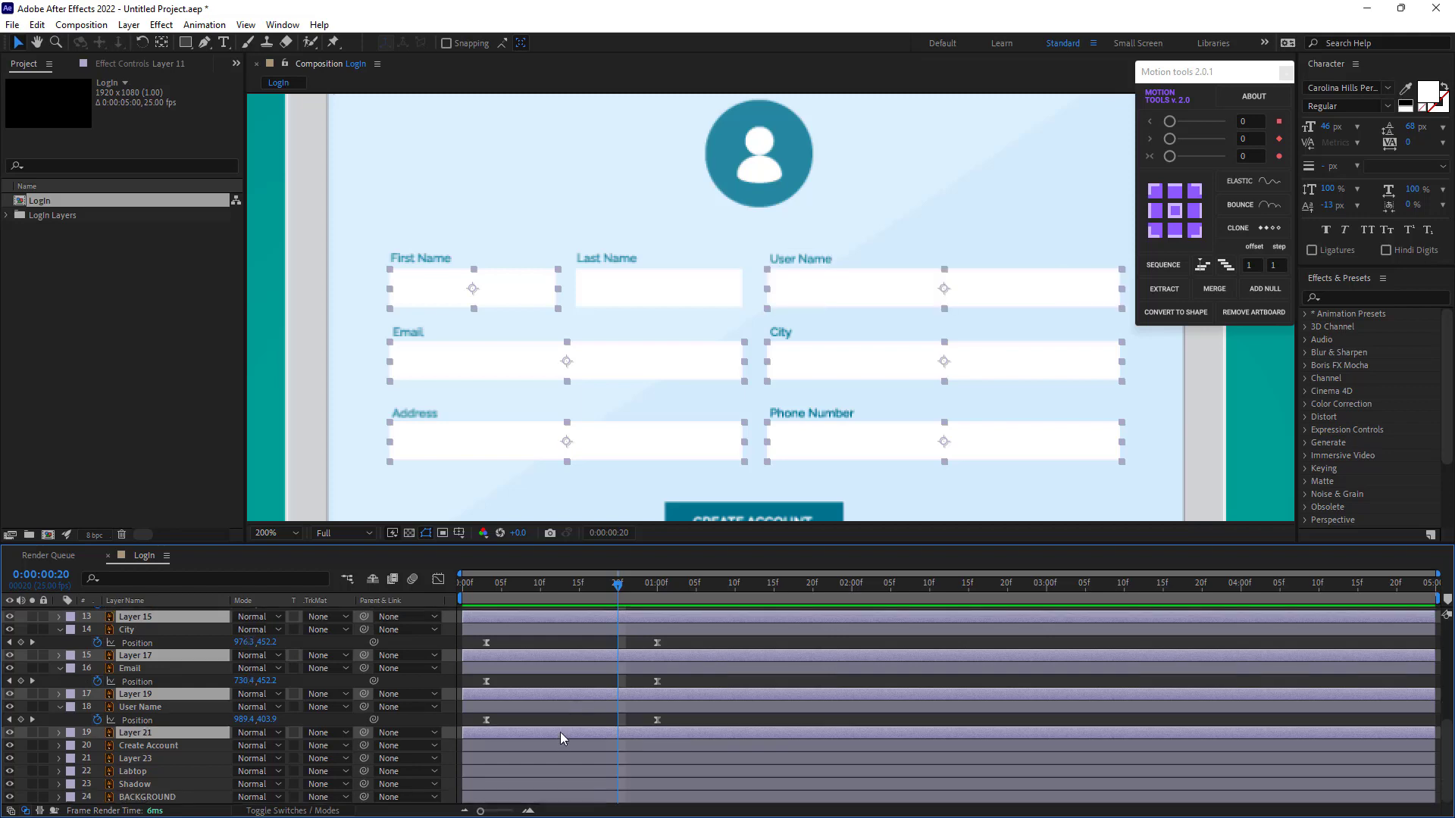
{"action": "key", "text": "t"}
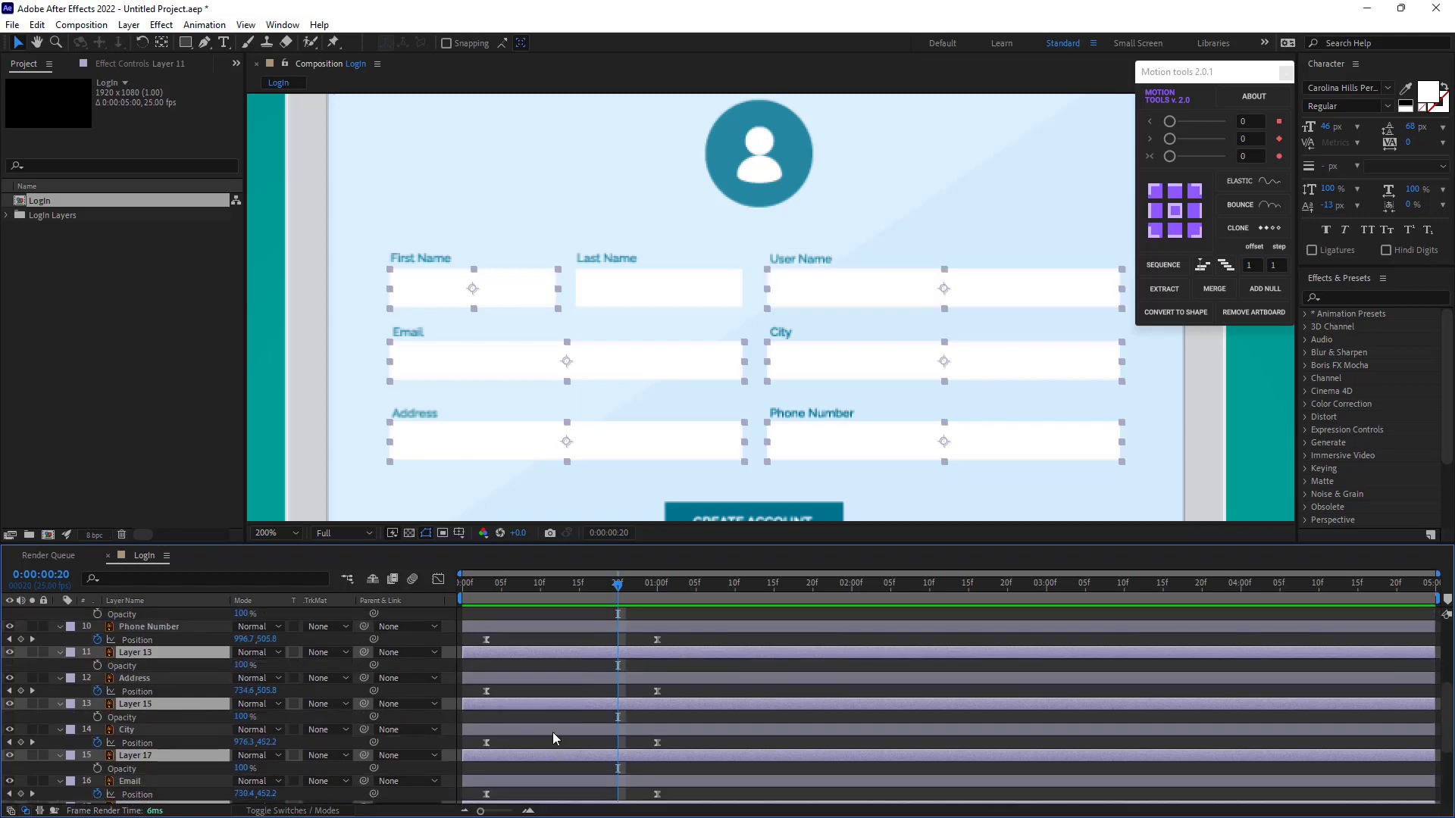
{"action": "scroll", "coordinate": [552, 732], "scroll_direction": "up", "scroll_amount": 3}
{"action": "left_click", "coordinate": [96, 679]}
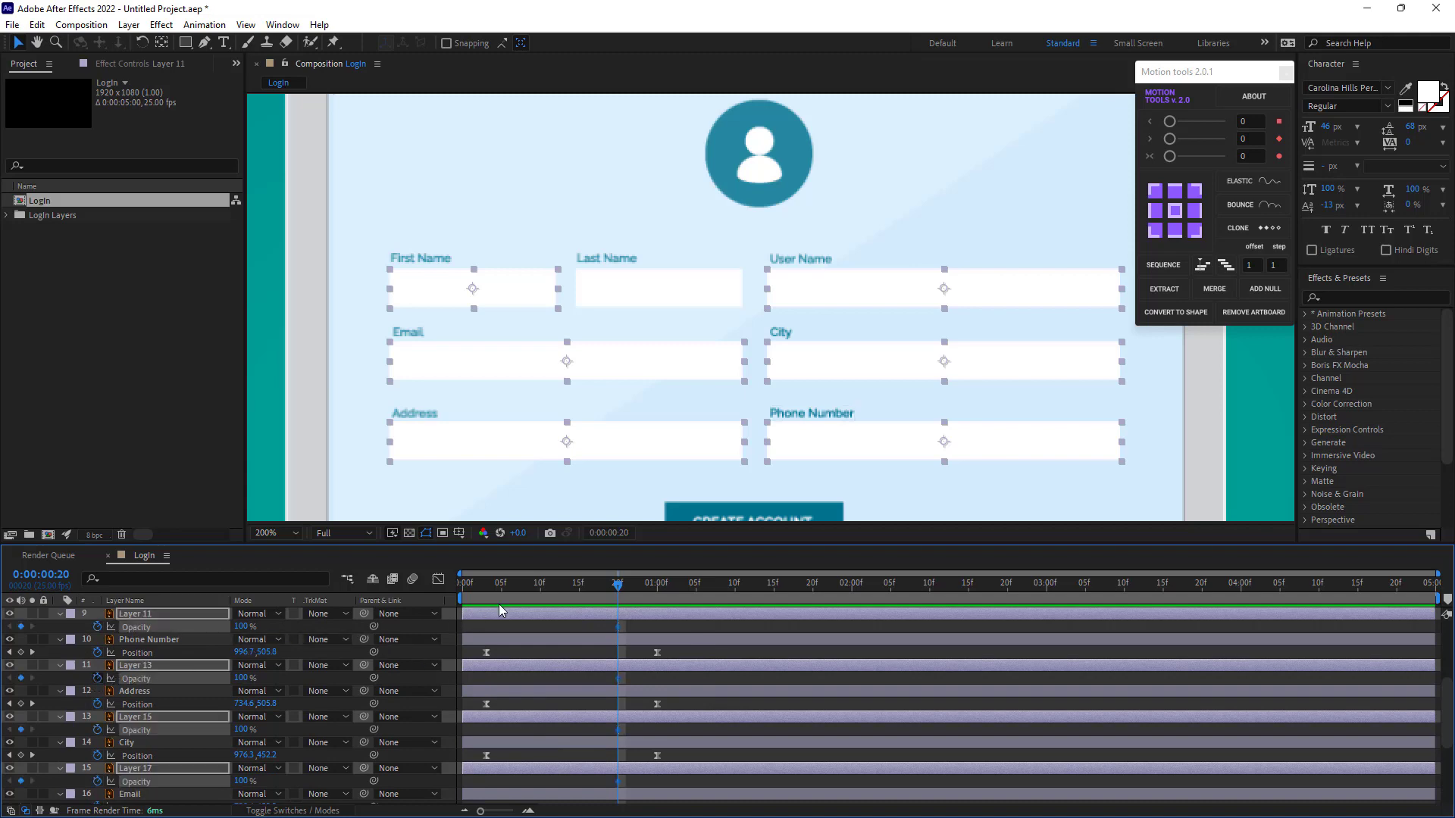
Keyframe the six selected fields' Opacity at 0% at 0:00:00:00 so they fade in
{"action": "scroll", "coordinate": [506, 589], "scroll_direction": "up", "scroll_amount": 3}
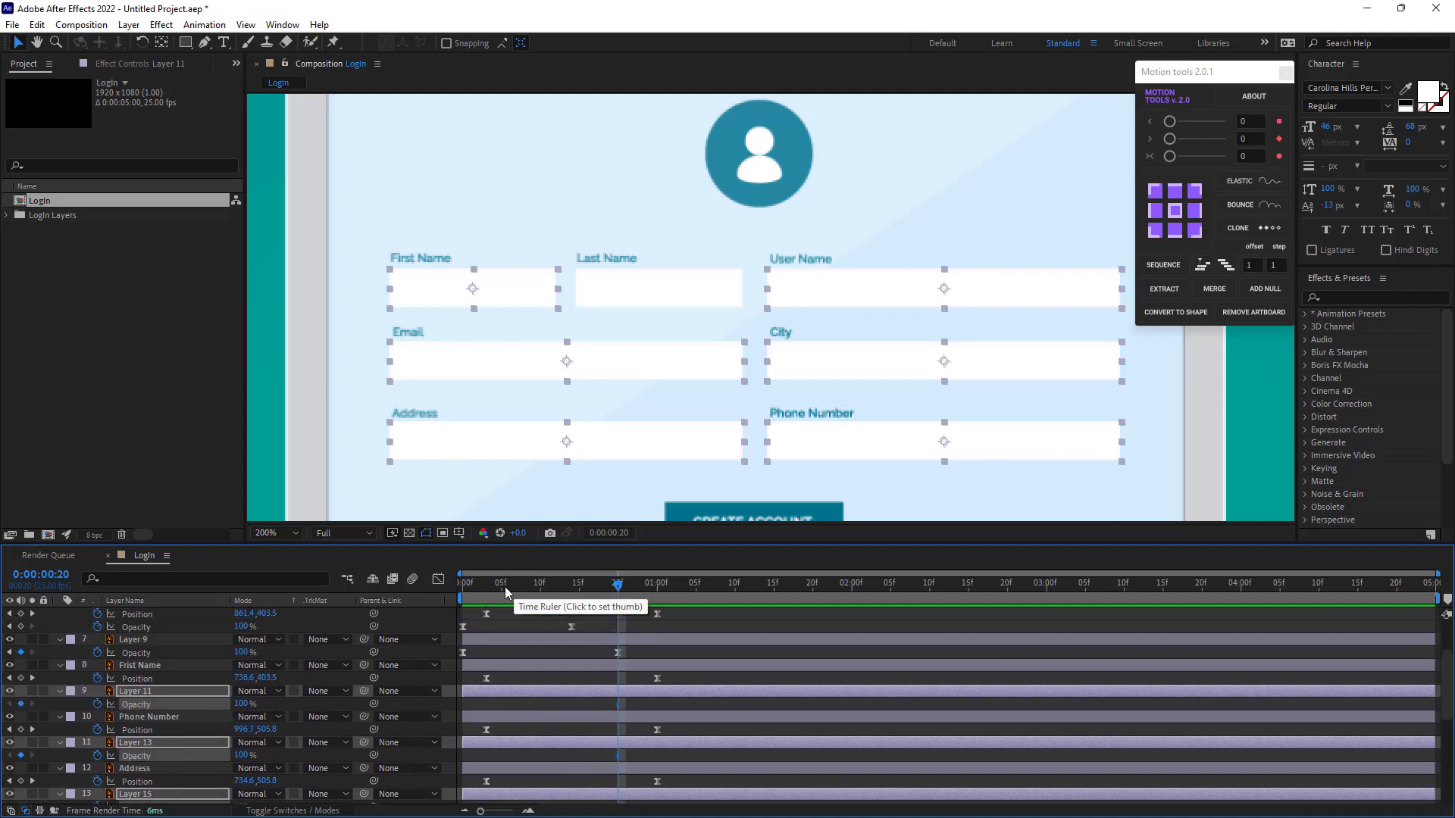
{"action": "left_click", "coordinate": [461, 585]}
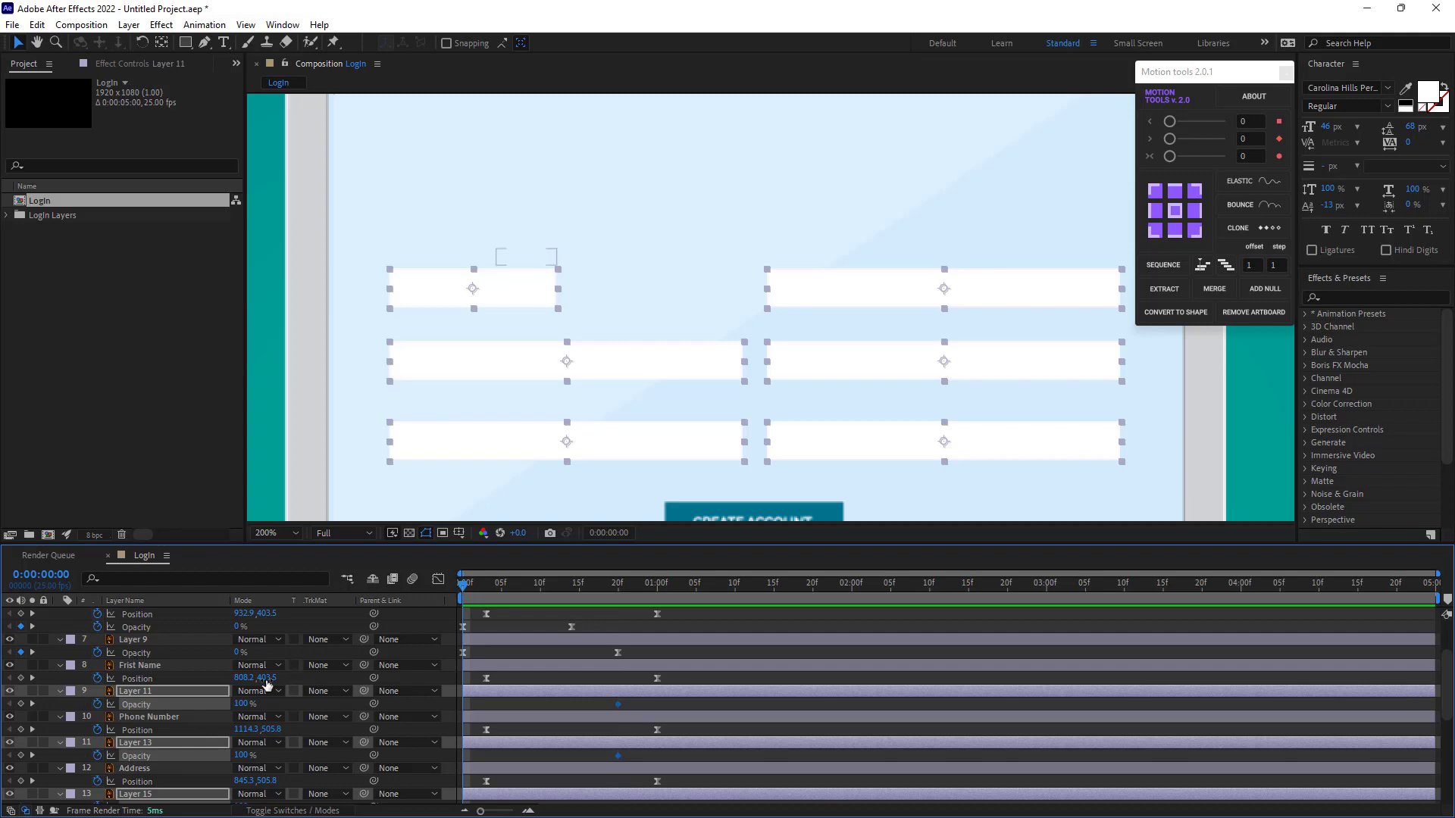
{"action": "left_click_drag", "start_coordinate": [241, 704], "coordinate": [98, 704]}
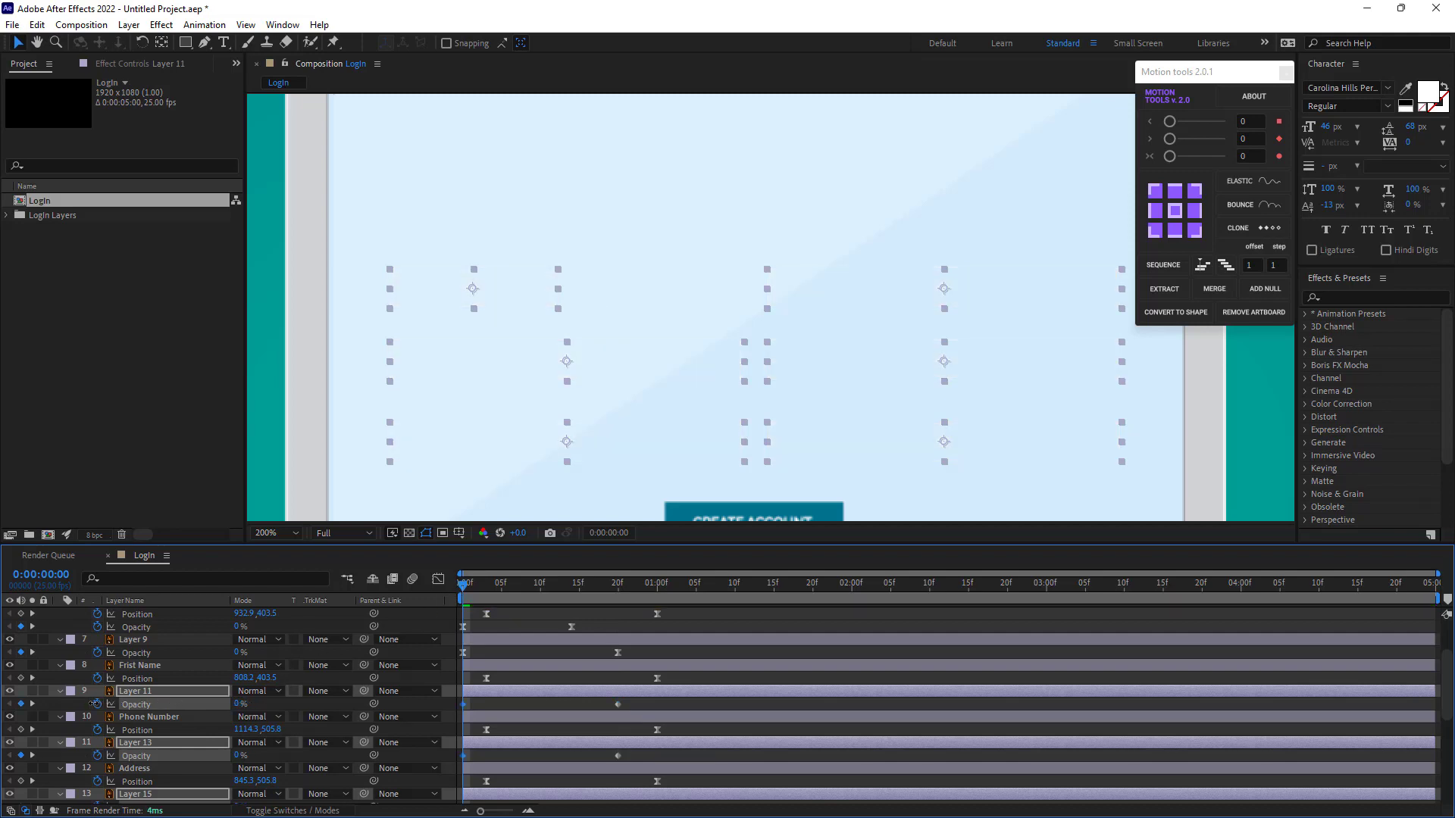
Apply Easy Ease to the Opacity keyframes of Layer 11 and Layer 13
{"action": "left_click_drag", "start_coordinate": [625, 704], "coordinate": [461, 711]}
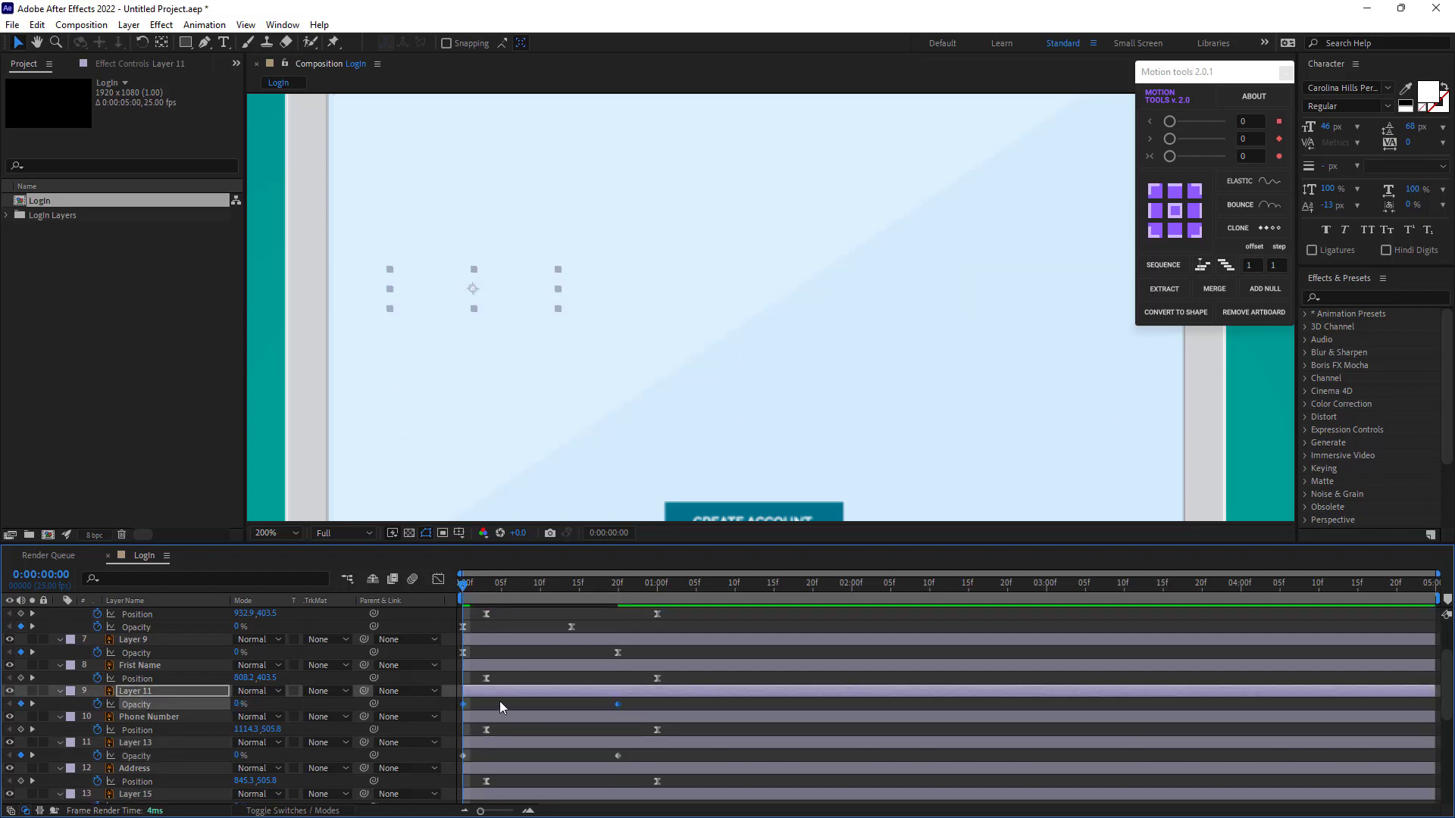
{"action": "right_click", "coordinate": [617, 704]}
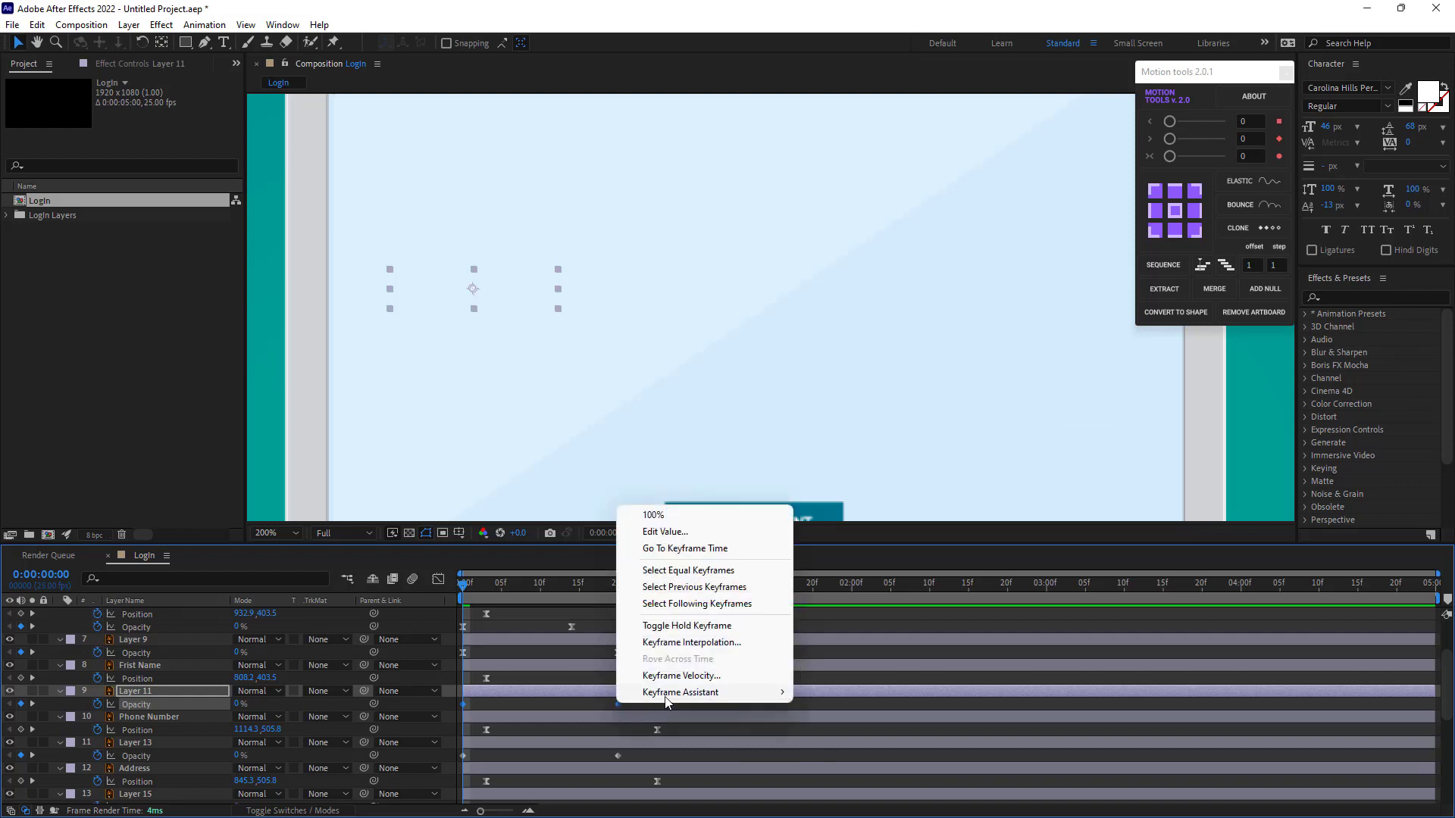
{"action": "mouse_move", "coordinate": [764, 691]}
{"action": "left_click", "coordinate": [841, 593]}
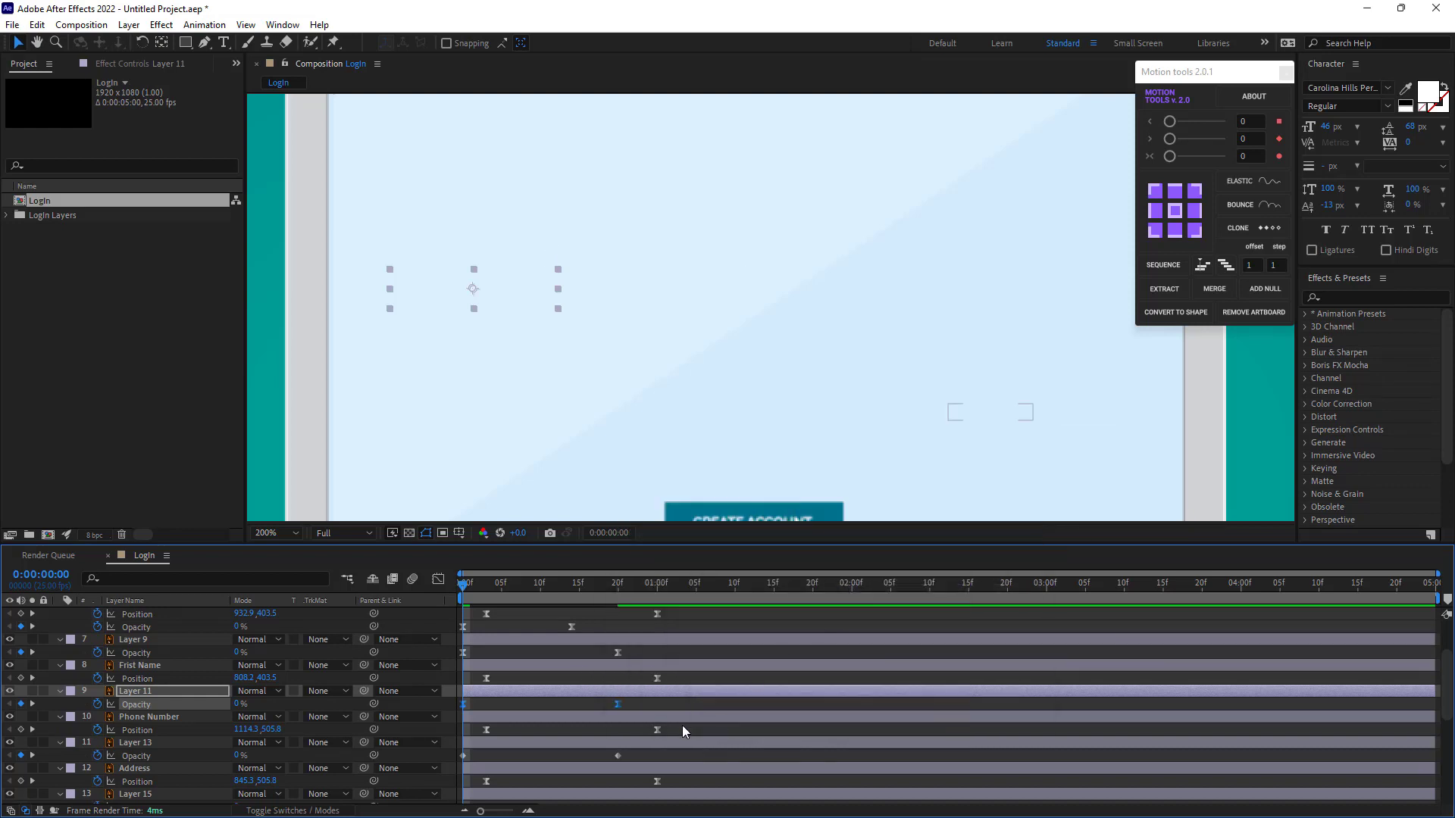
{"action": "scroll", "coordinate": [667, 718], "scroll_direction": "down", "scroll_amount": 1}
{"action": "left_click_drag", "start_coordinate": [651, 712], "coordinate": [457, 721]}
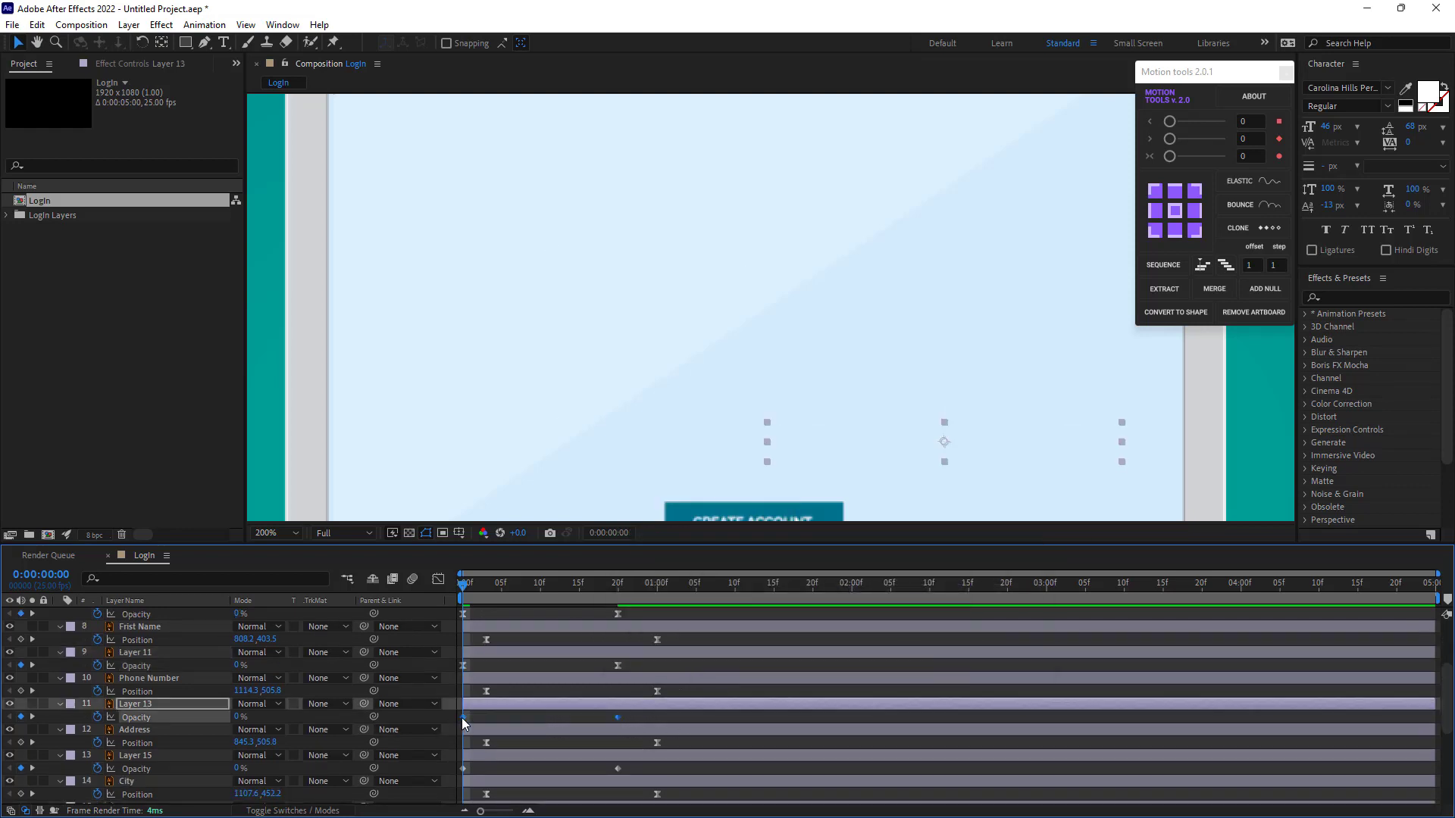
{"action": "right_click", "coordinate": [463, 717]}
{"action": "mouse_move", "coordinate": [545, 706]}
{"action": "left_click", "coordinate": [693, 606]}
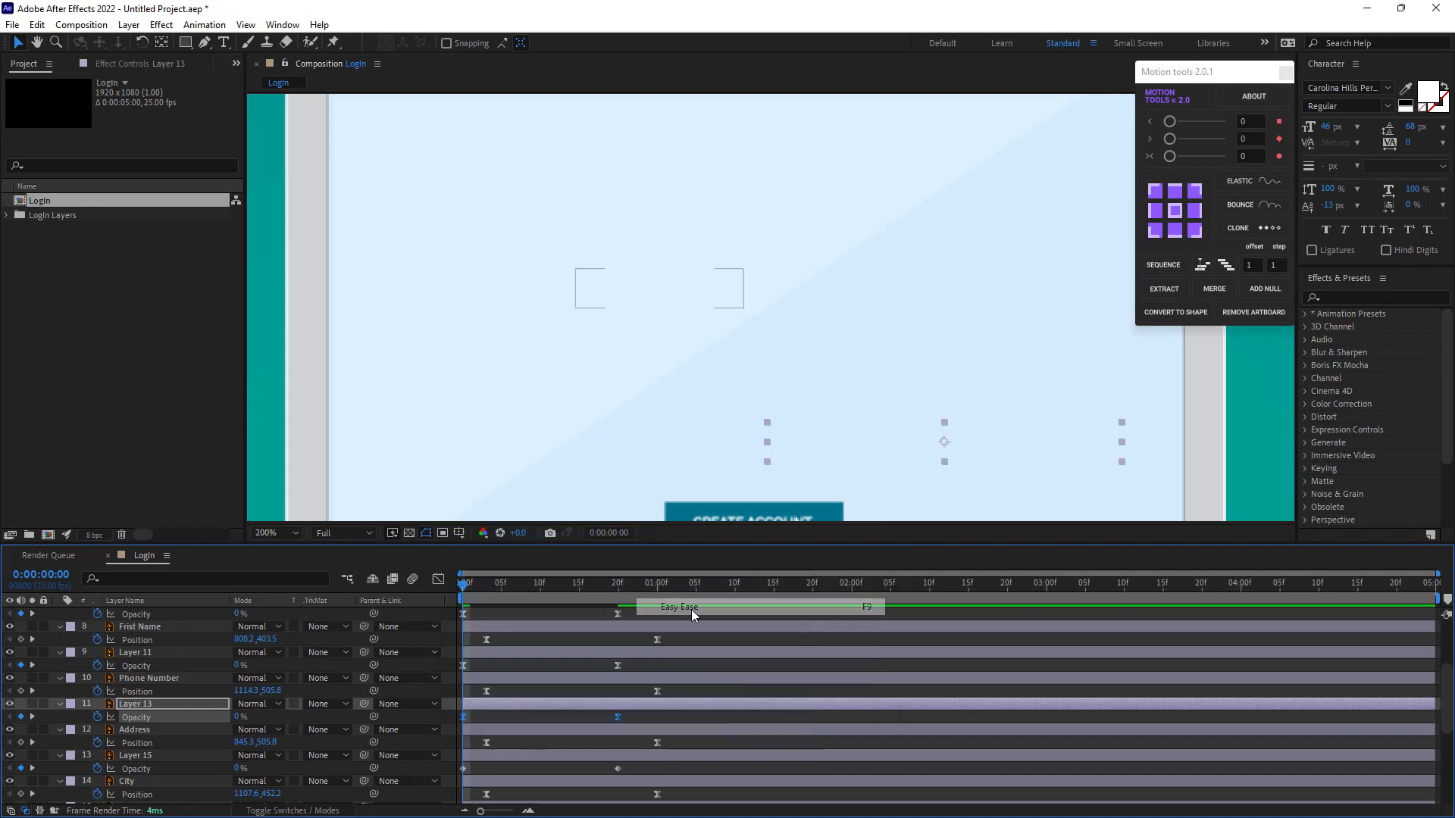
Apply Easy Ease to the Opacity keyframes of Layer 15 and Layer 17
{"action": "scroll", "coordinate": [616, 669], "scroll_direction": "down", "scroll_amount": 2}
{"action": "left_click_drag", "start_coordinate": [636, 684], "coordinate": [458, 702]}
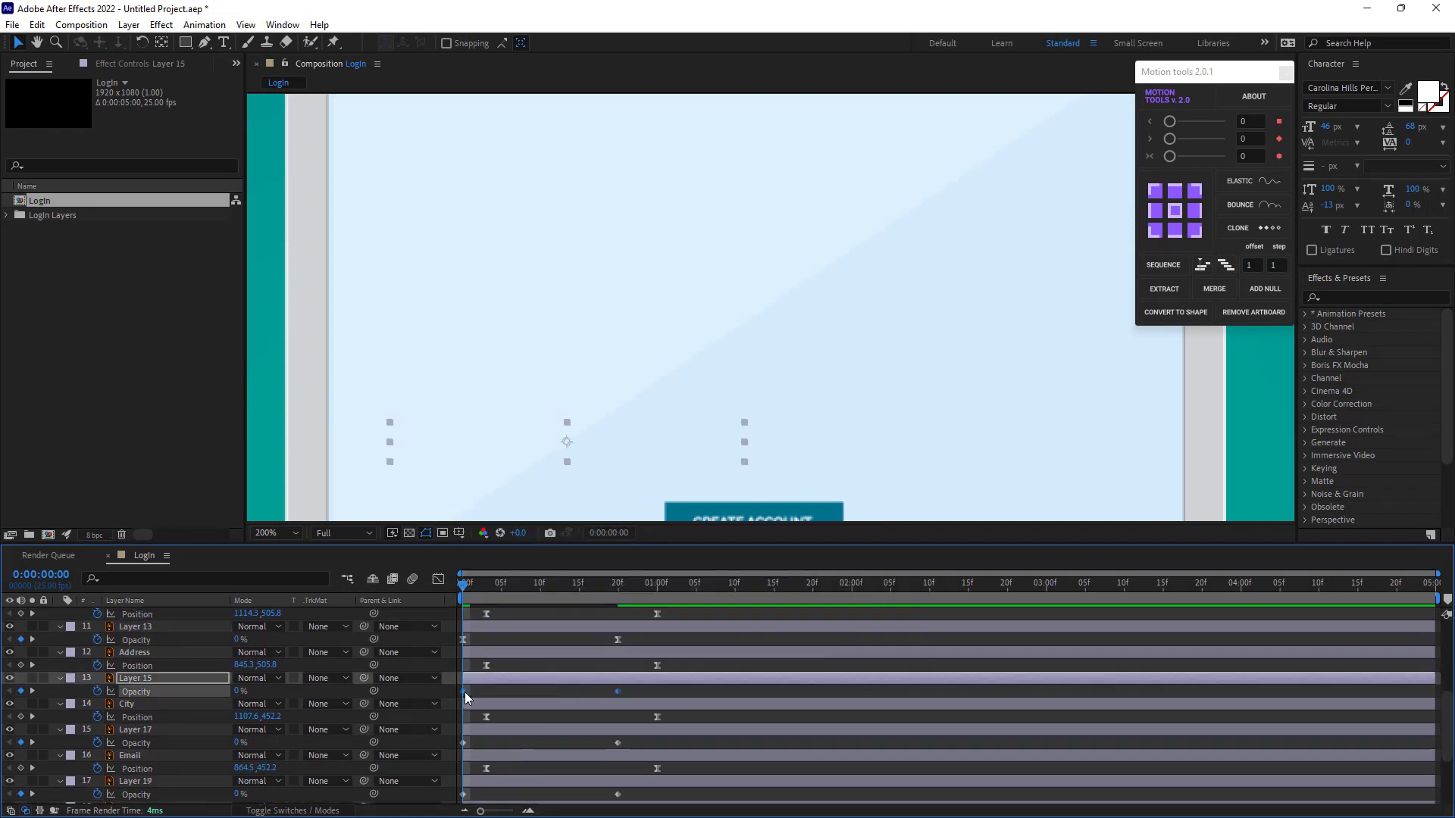
{"action": "right_click", "coordinate": [463, 691]}
{"action": "mouse_move", "coordinate": [517, 684]}
{"action": "left_click", "coordinate": [685, 576]}
{"action": "scroll", "coordinate": [607, 666], "scroll_direction": "down", "scroll_amount": 2}
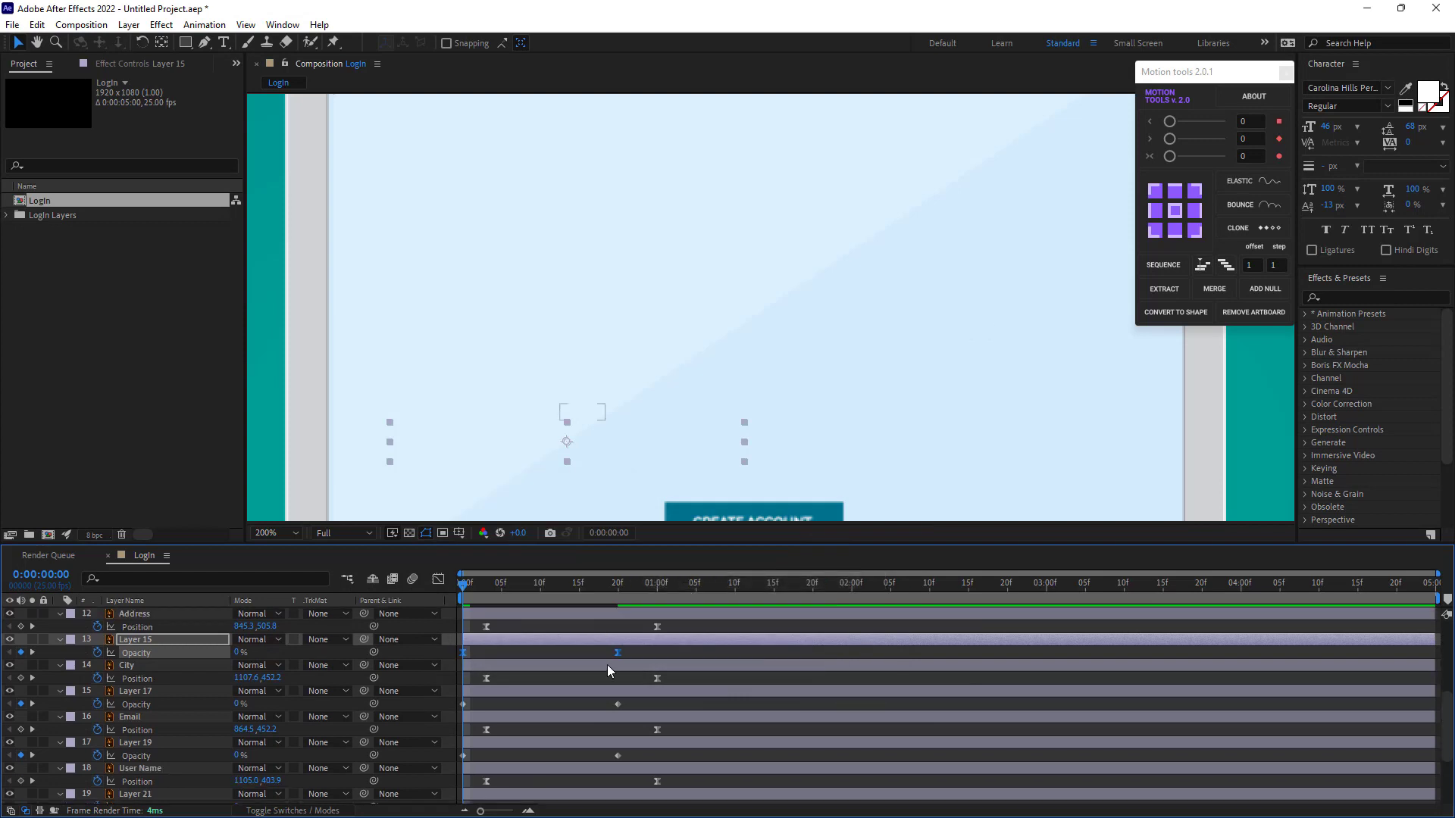
{"action": "left_click_drag", "start_coordinate": [638, 706], "coordinate": [447, 716]}
{"action": "right_click", "coordinate": [463, 703]}
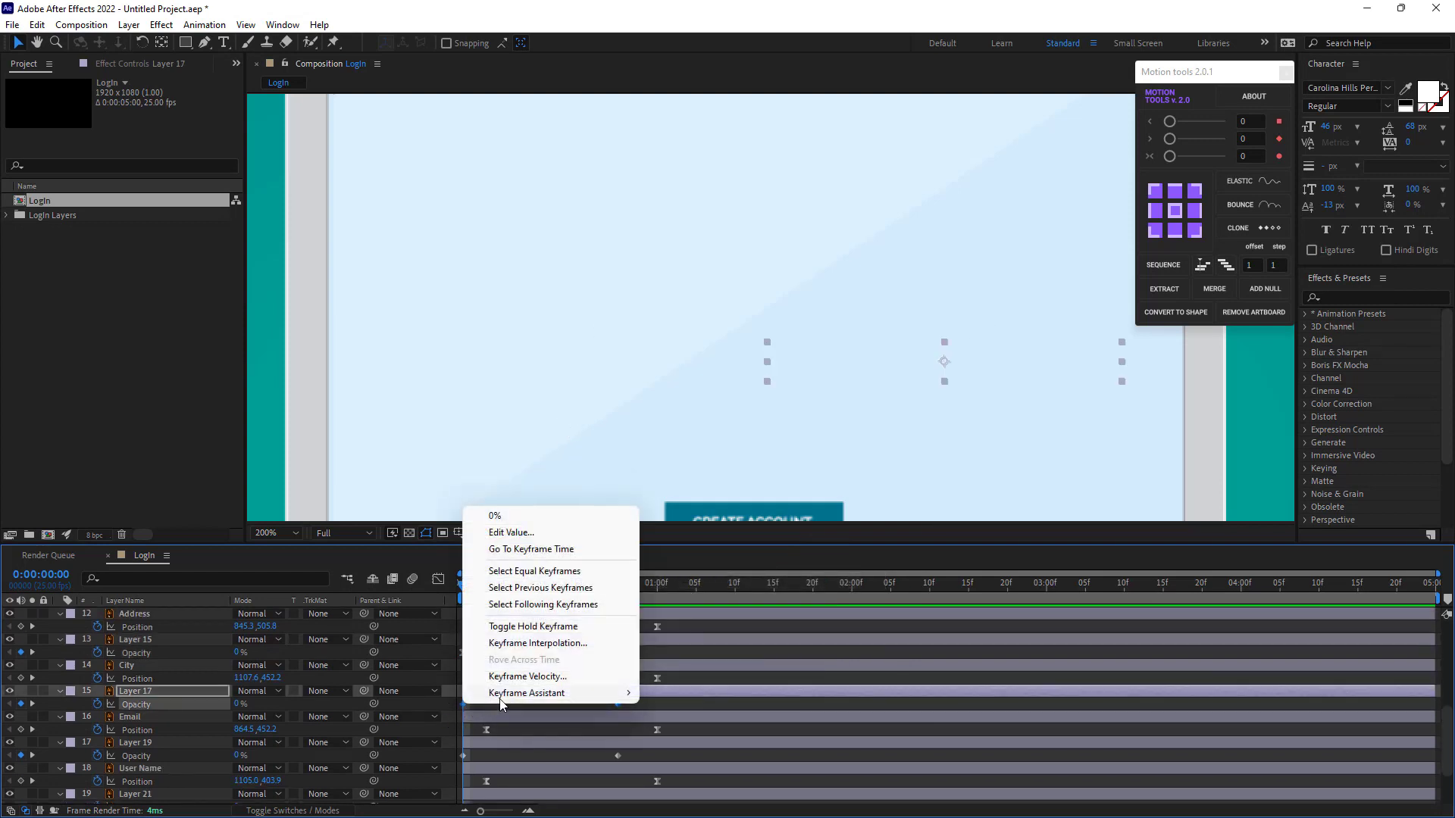
{"action": "mouse_move", "coordinate": [561, 694]}
{"action": "left_click", "coordinate": [680, 593]}
Apply Easy Ease to the Opacity keyframes of Layer 19 and Layer 21
{"action": "scroll", "coordinate": [624, 685], "scroll_direction": "down", "scroll_amount": 2}
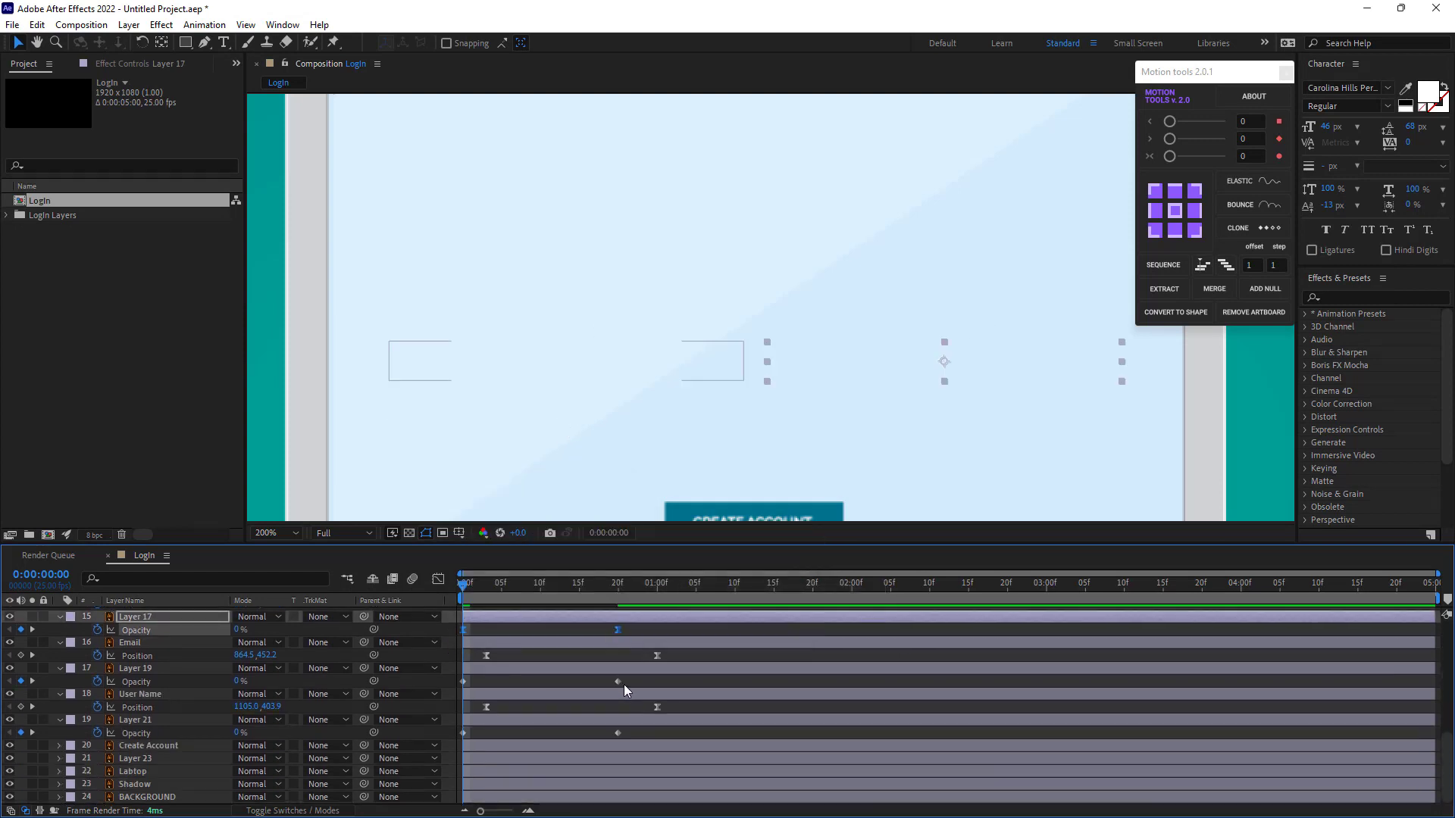
{"action": "left_click_drag", "start_coordinate": [635, 682], "coordinate": [445, 691]}
{"action": "right_click", "coordinate": [464, 682]}
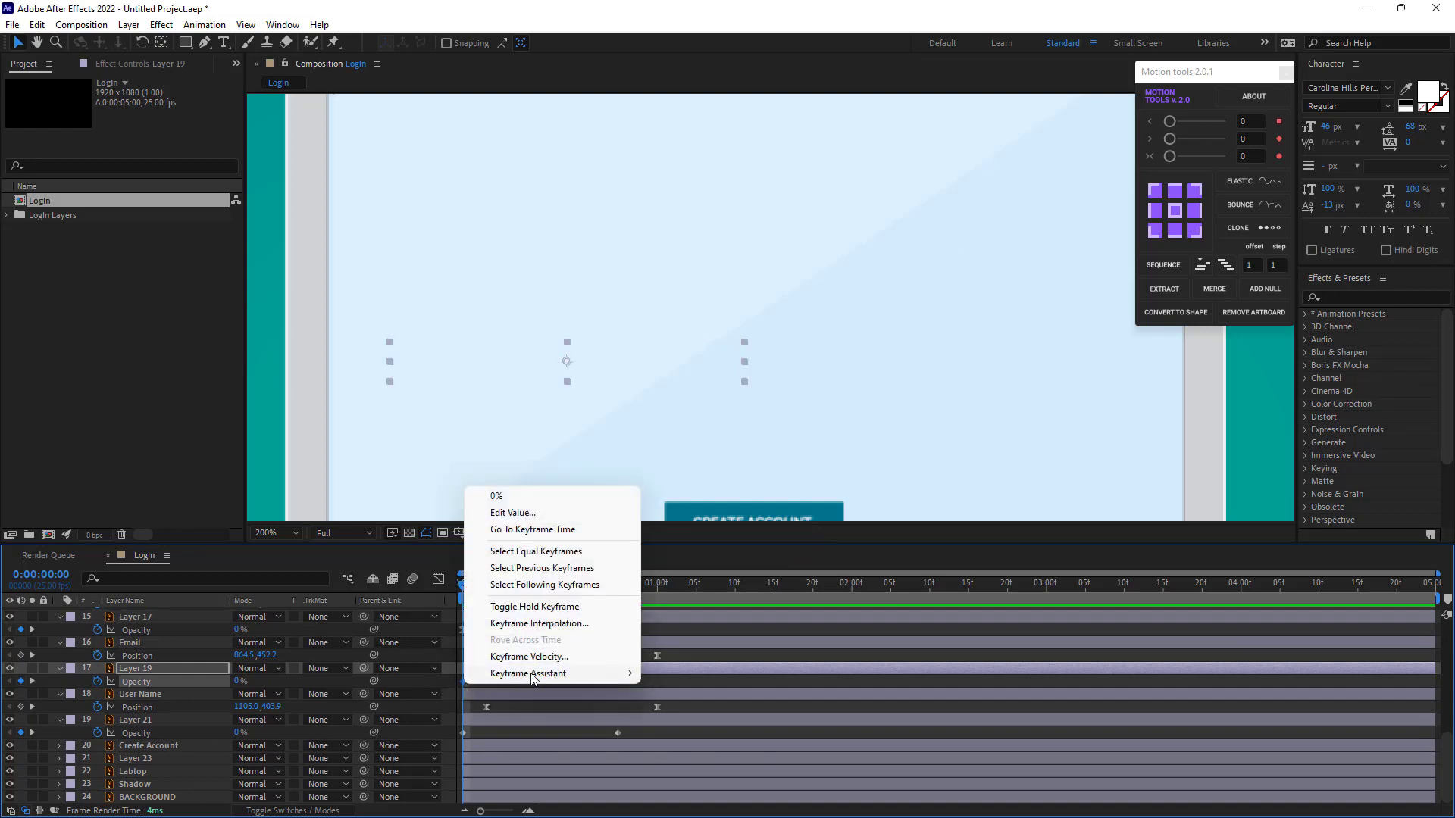
{"action": "mouse_move", "coordinate": [534, 674]}
{"action": "left_click", "coordinate": [686, 574]}
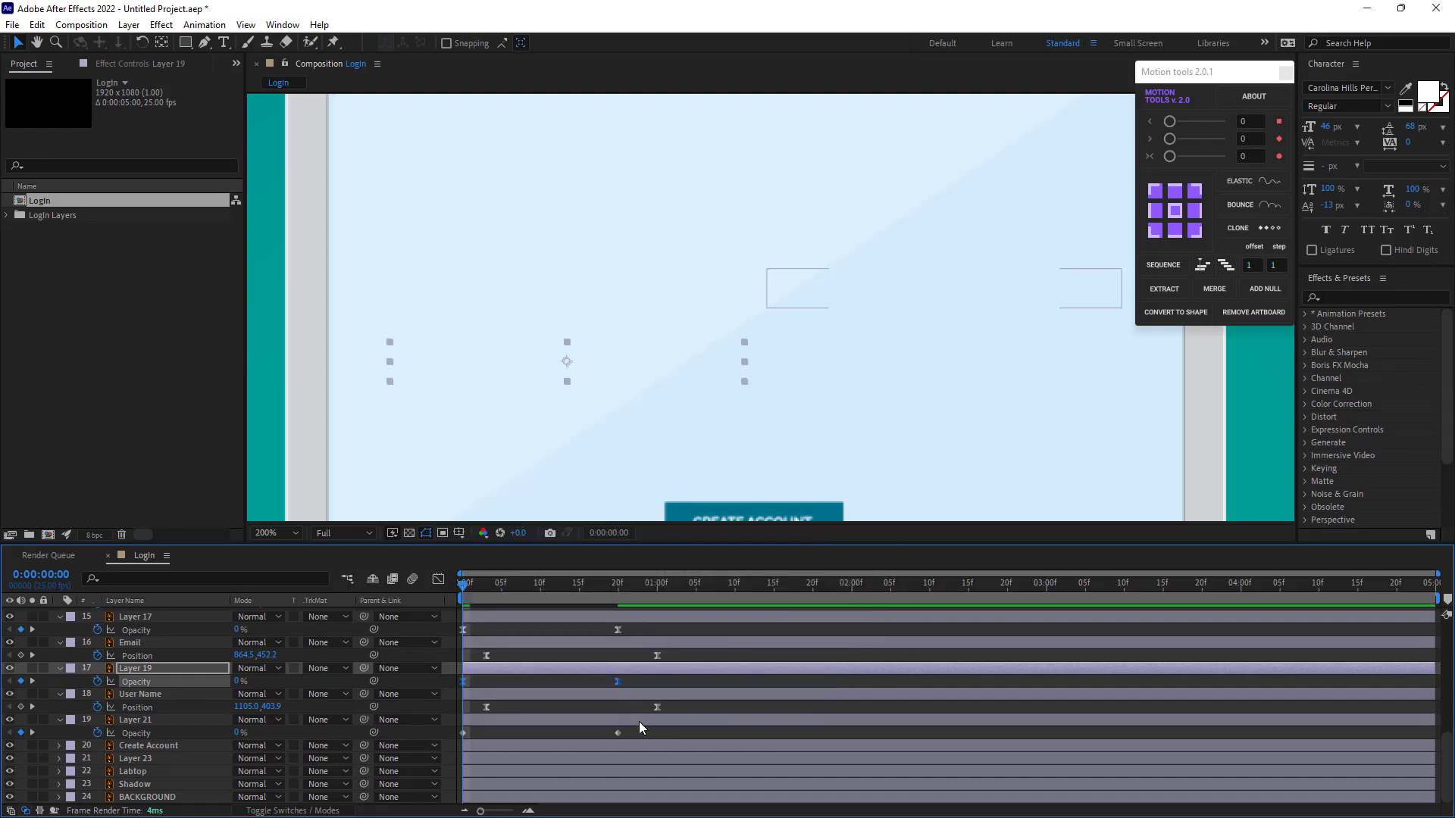
{"action": "left_click", "coordinate": [530, 738]}
{"action": "left_click_drag", "start_coordinate": [637, 729], "coordinate": [460, 736]}
{"action": "right_click", "coordinate": [461, 736]}
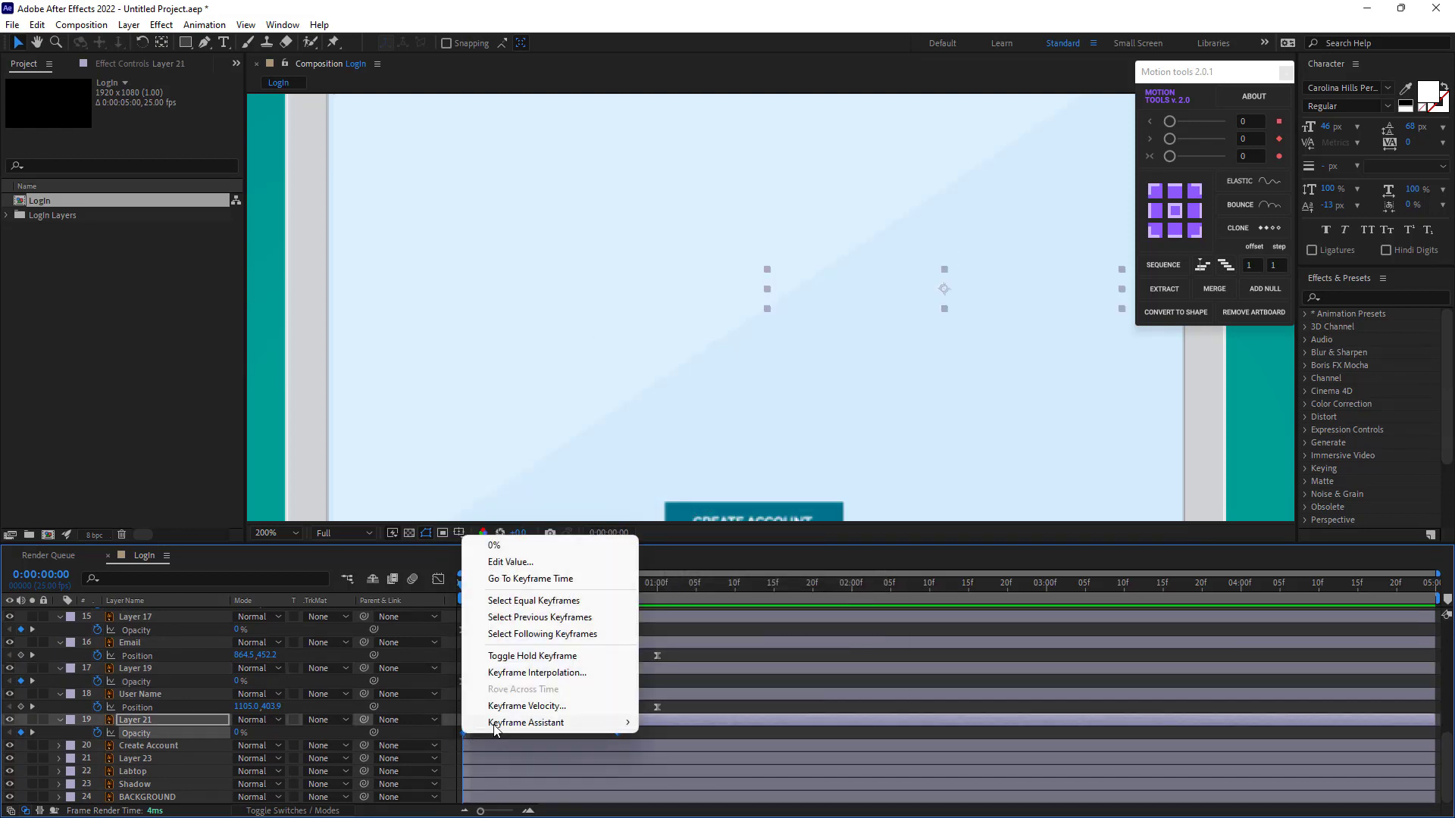
{"action": "mouse_move", "coordinate": [546, 722]}
{"action": "left_click", "coordinate": [654, 625]}
{"action": "left_click", "coordinate": [547, 732]}
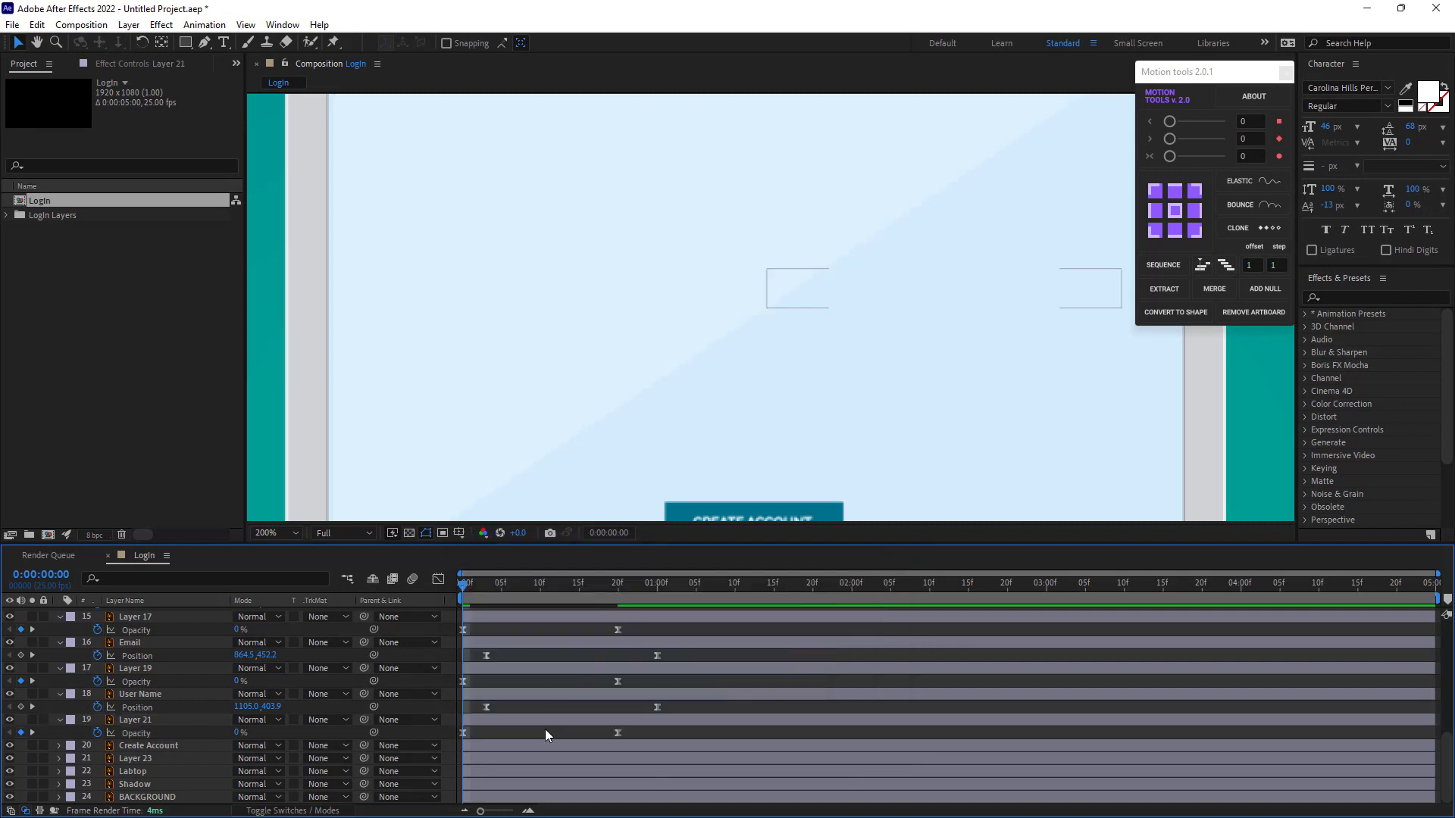
Collapse the keyframed properties of all layers and scrub through the form animation to 0:00:00:24
{"action": "key", "text": "u"}
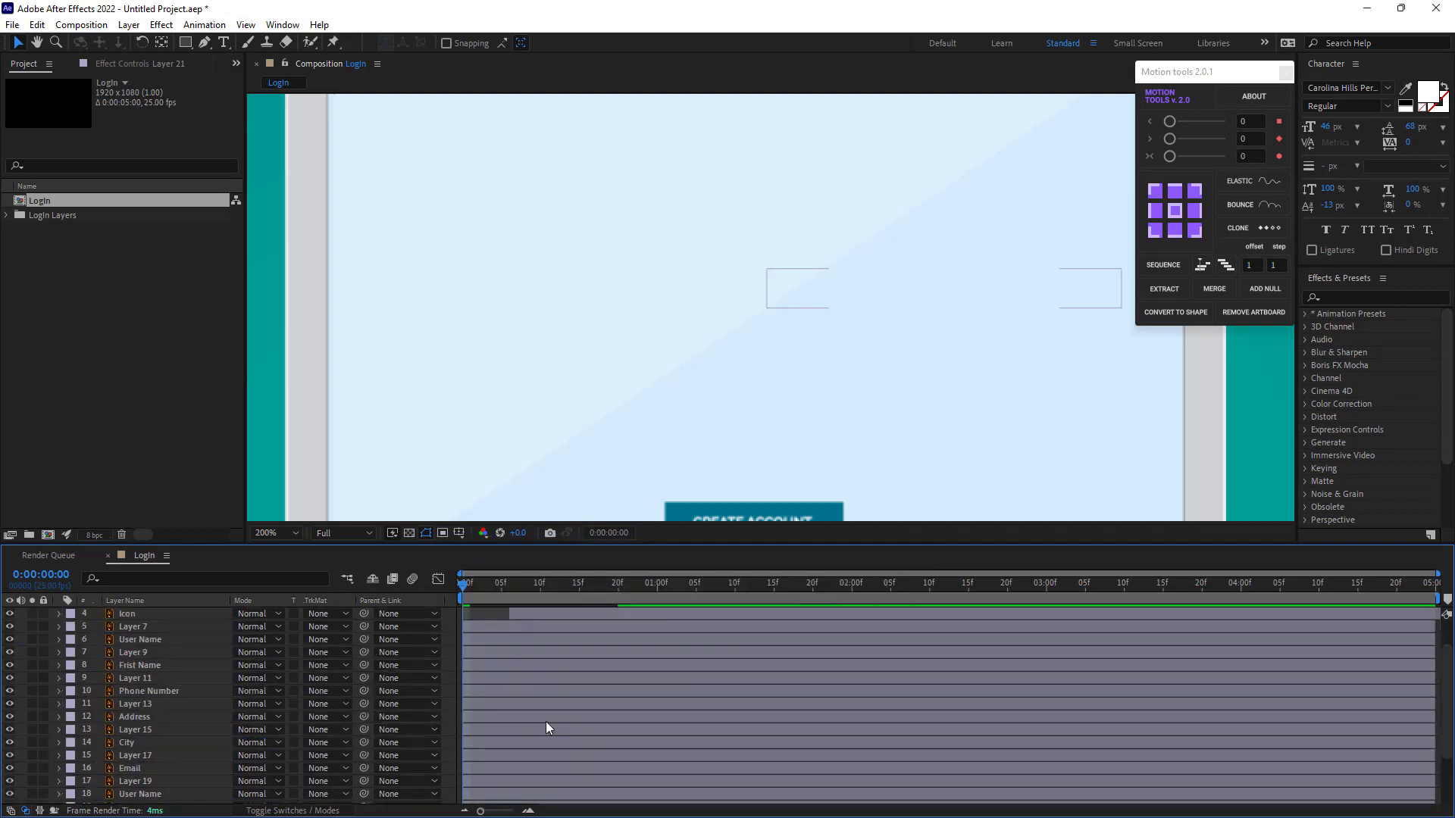
{"action": "left_click_drag", "start_coordinate": [616, 598], "coordinate": [652, 599]}
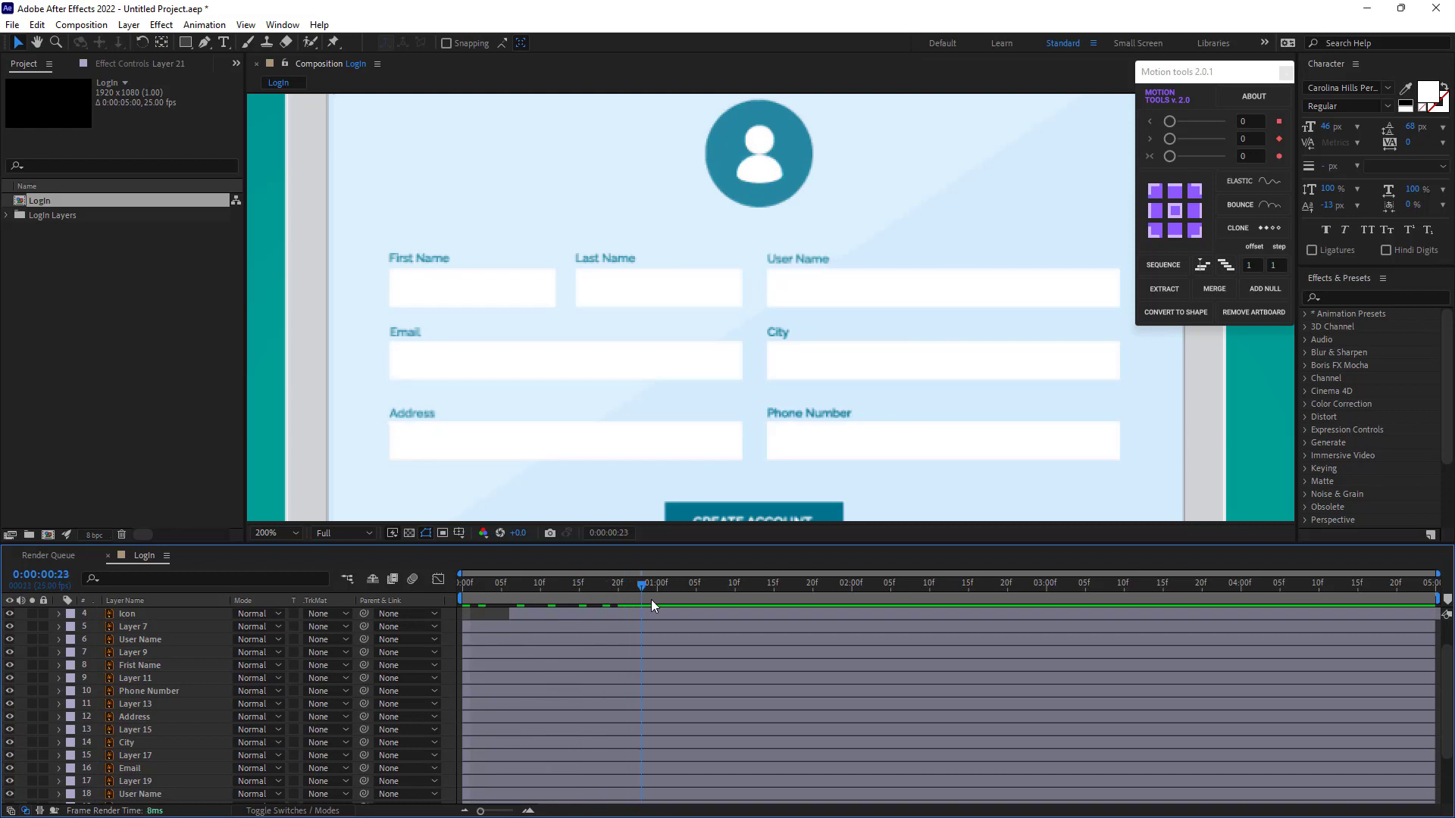
{"action": "scroll", "coordinate": [364, 649], "scroll_direction": "up", "scroll_amount": 1}
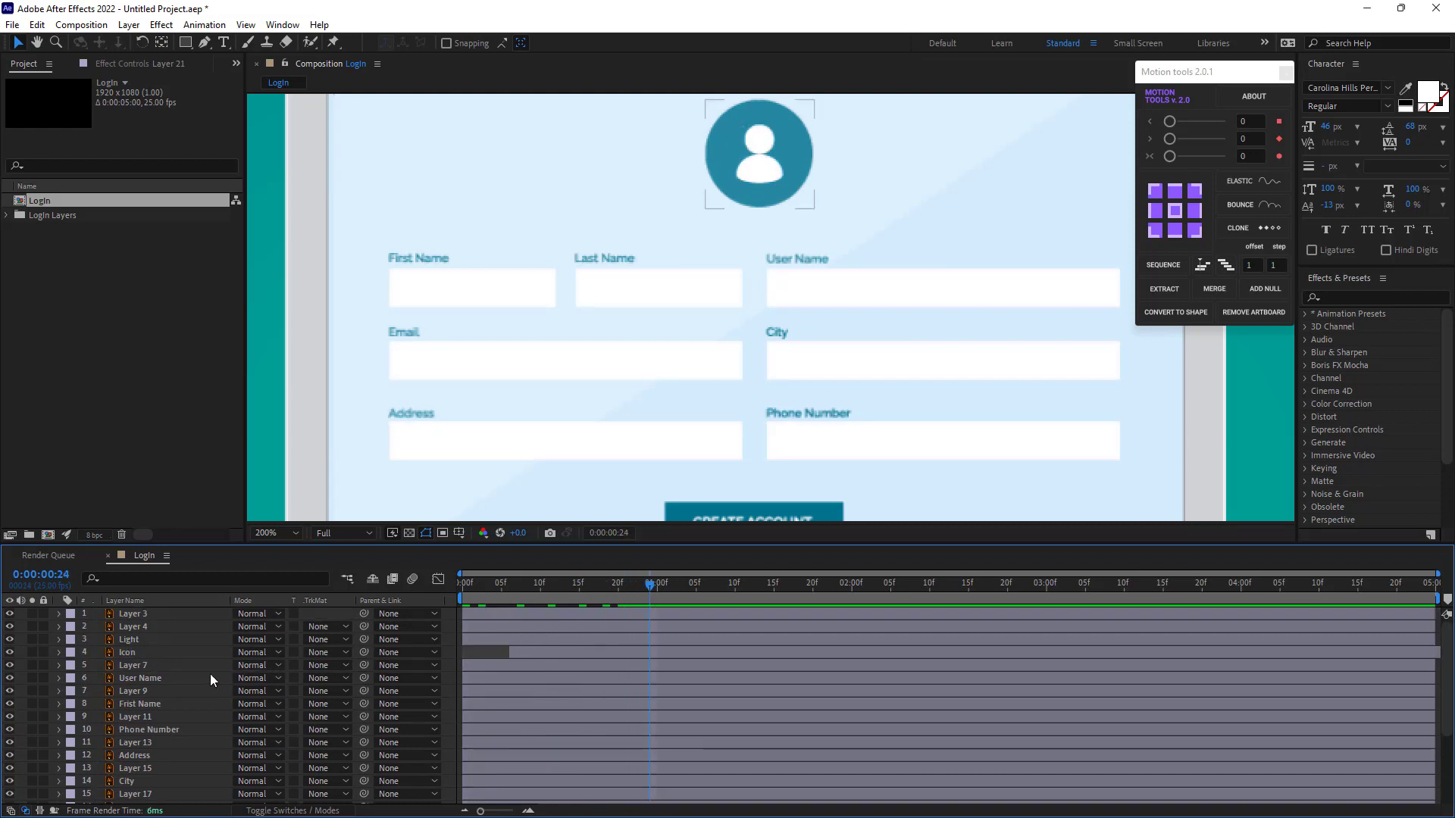
Shift the Last Name label (layer 6, User Name) and its field, Layer 9, to start at about 0:00:00:09
{"action": "left_click", "coordinate": [148, 676]}
{"action": "left_click", "coordinate": [135, 666], "text": "shift"}
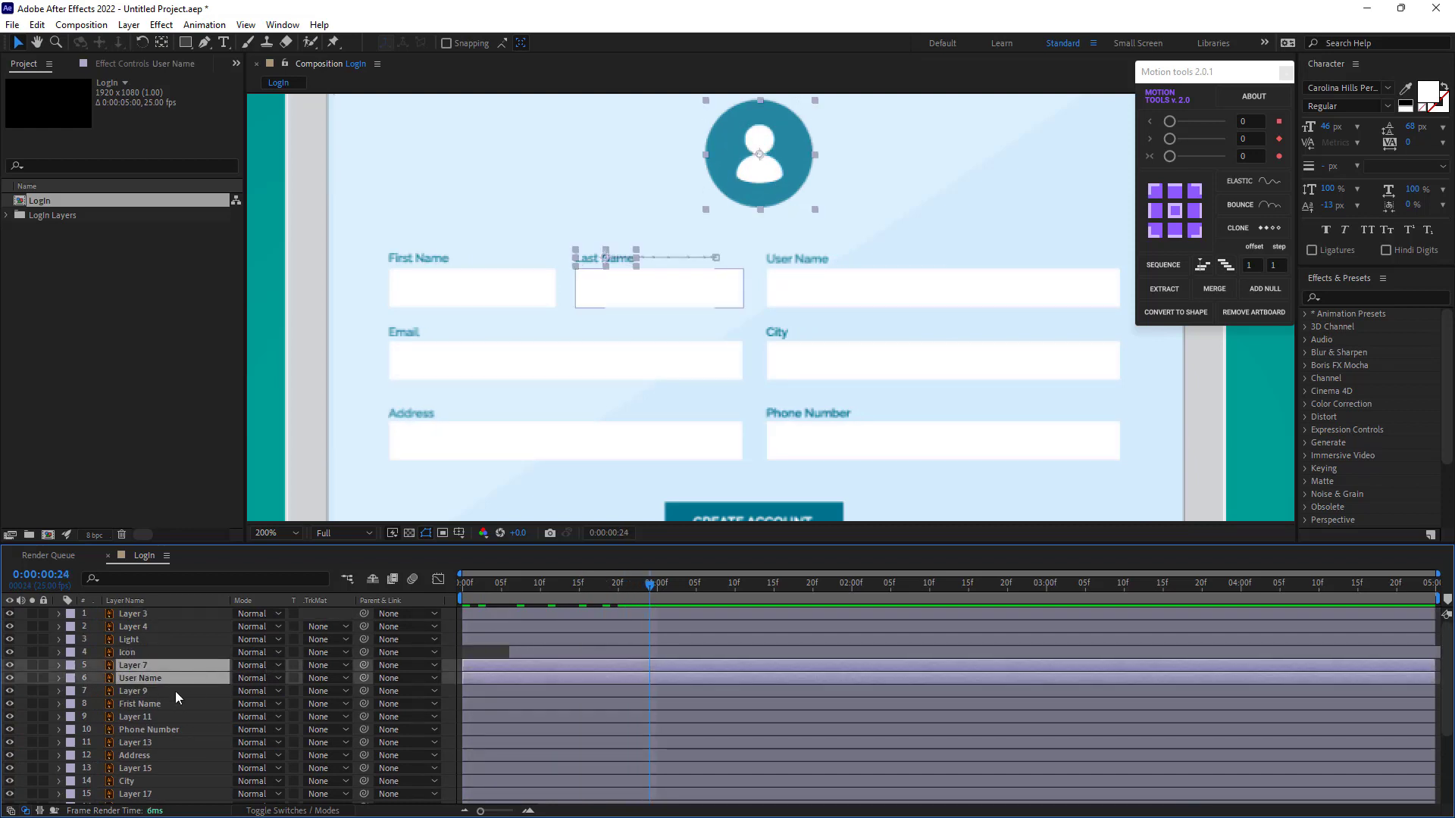
{"action": "left_click", "coordinate": [136, 691]}
{"action": "left_click", "coordinate": [139, 680], "text": "shift"}
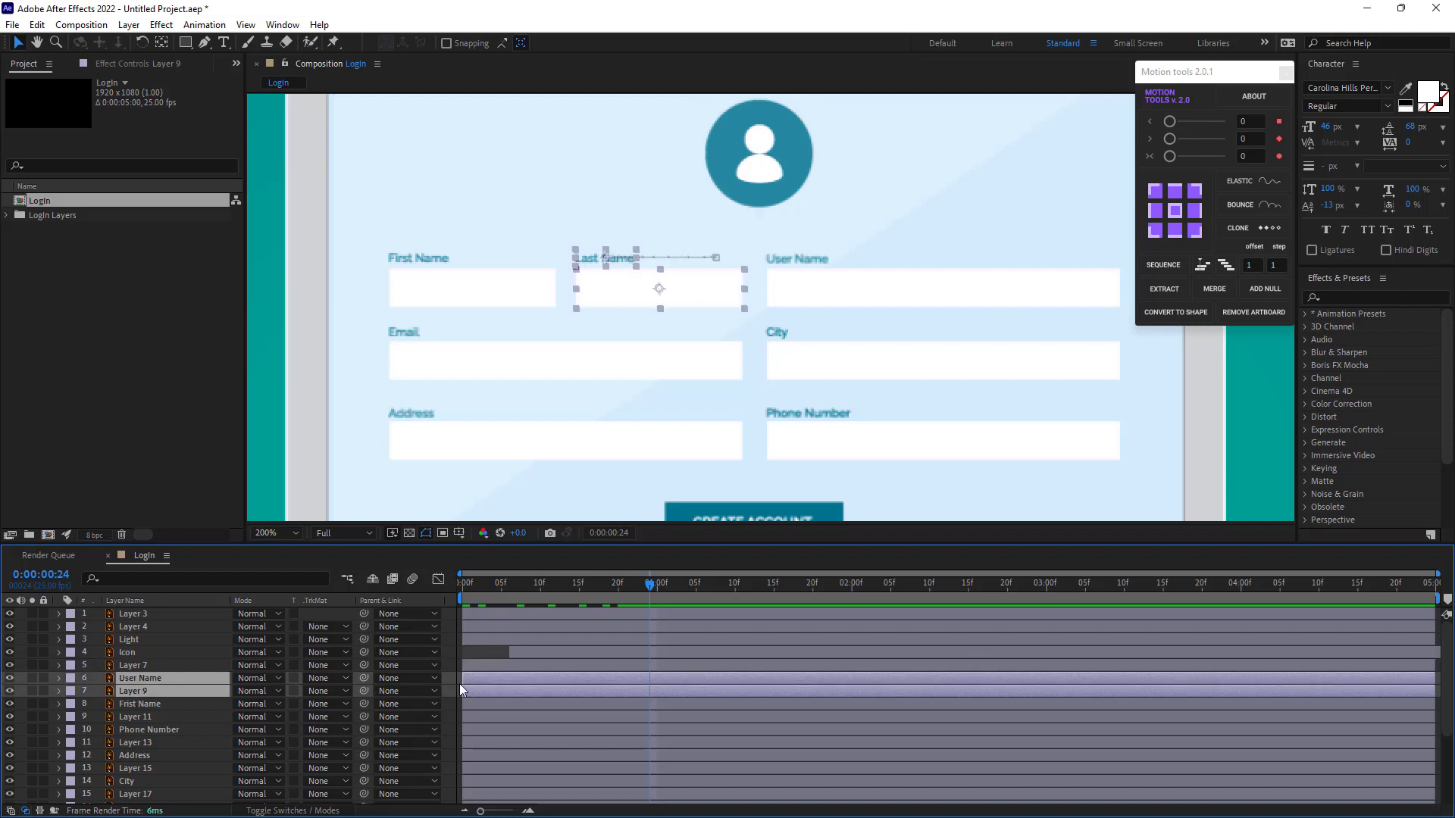
{"action": "left_click_drag", "start_coordinate": [482, 692], "coordinate": [552, 685]}
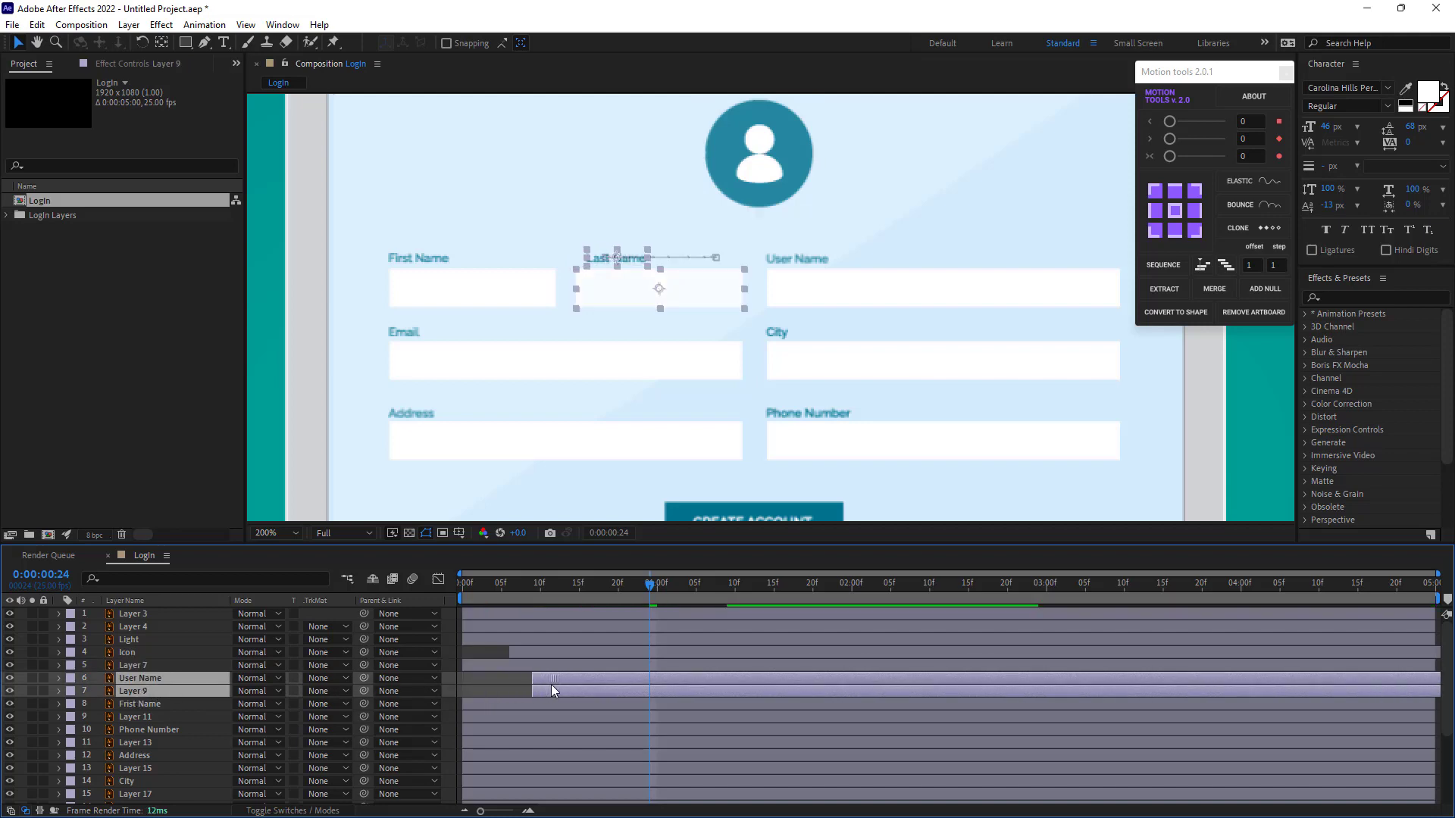
Move the User Name label (layer 18) and Layer 21 directly below Layer 7, and shift both to start at about 0:00:00:18
{"action": "left_click", "coordinate": [503, 702]}
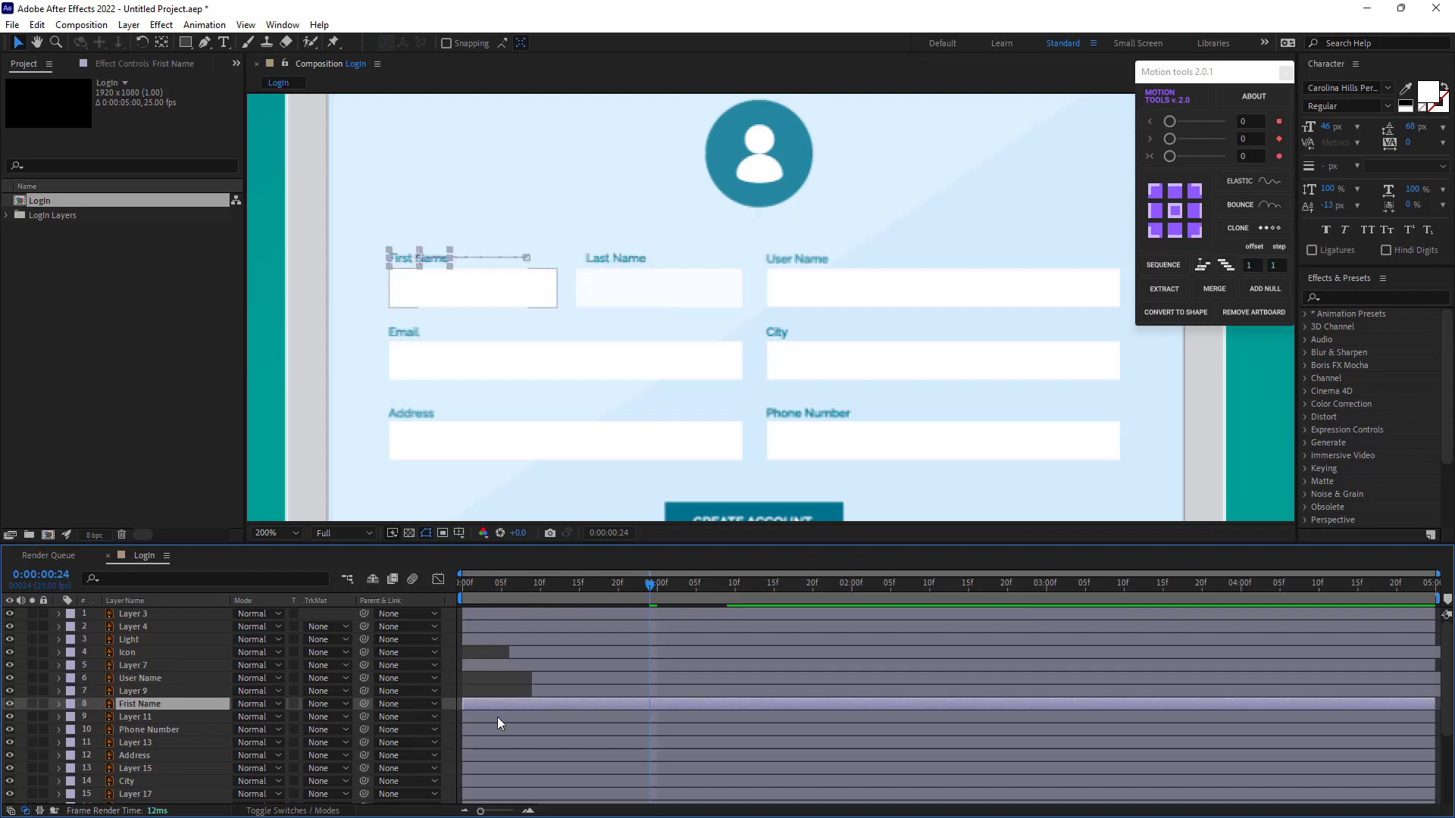
{"action": "left_click", "coordinate": [499, 717], "text": "shift"}
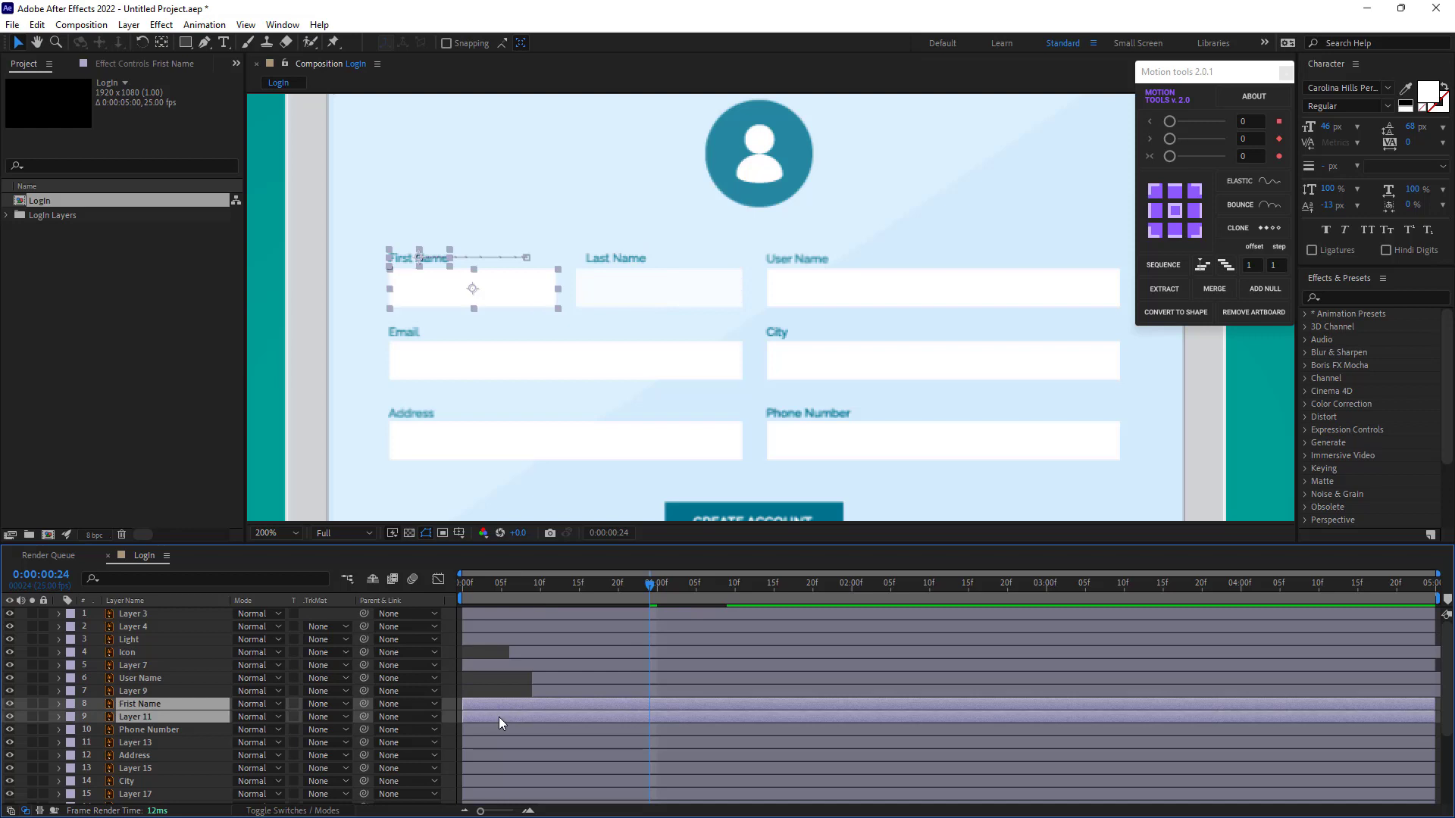
{"action": "left_click", "coordinate": [161, 730]}
{"action": "scroll", "coordinate": [138, 748], "scroll_direction": "down", "scroll_amount": 3}
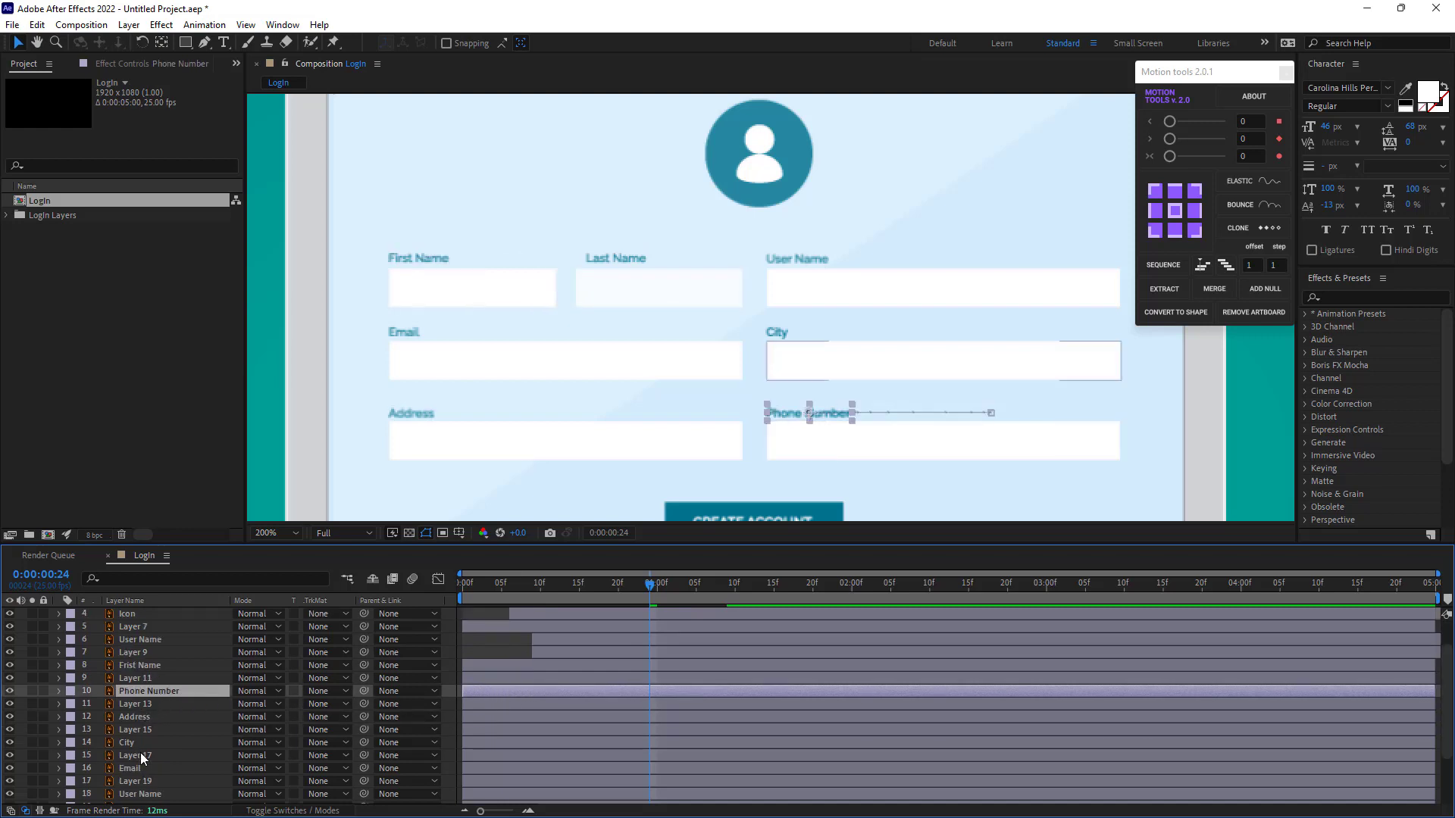
{"action": "left_click", "coordinate": [139, 793]}
{"action": "scroll", "coordinate": [139, 796], "scroll_direction": "down", "scroll_amount": 3}
{"action": "left_click", "coordinate": [139, 770], "text": "shift"}
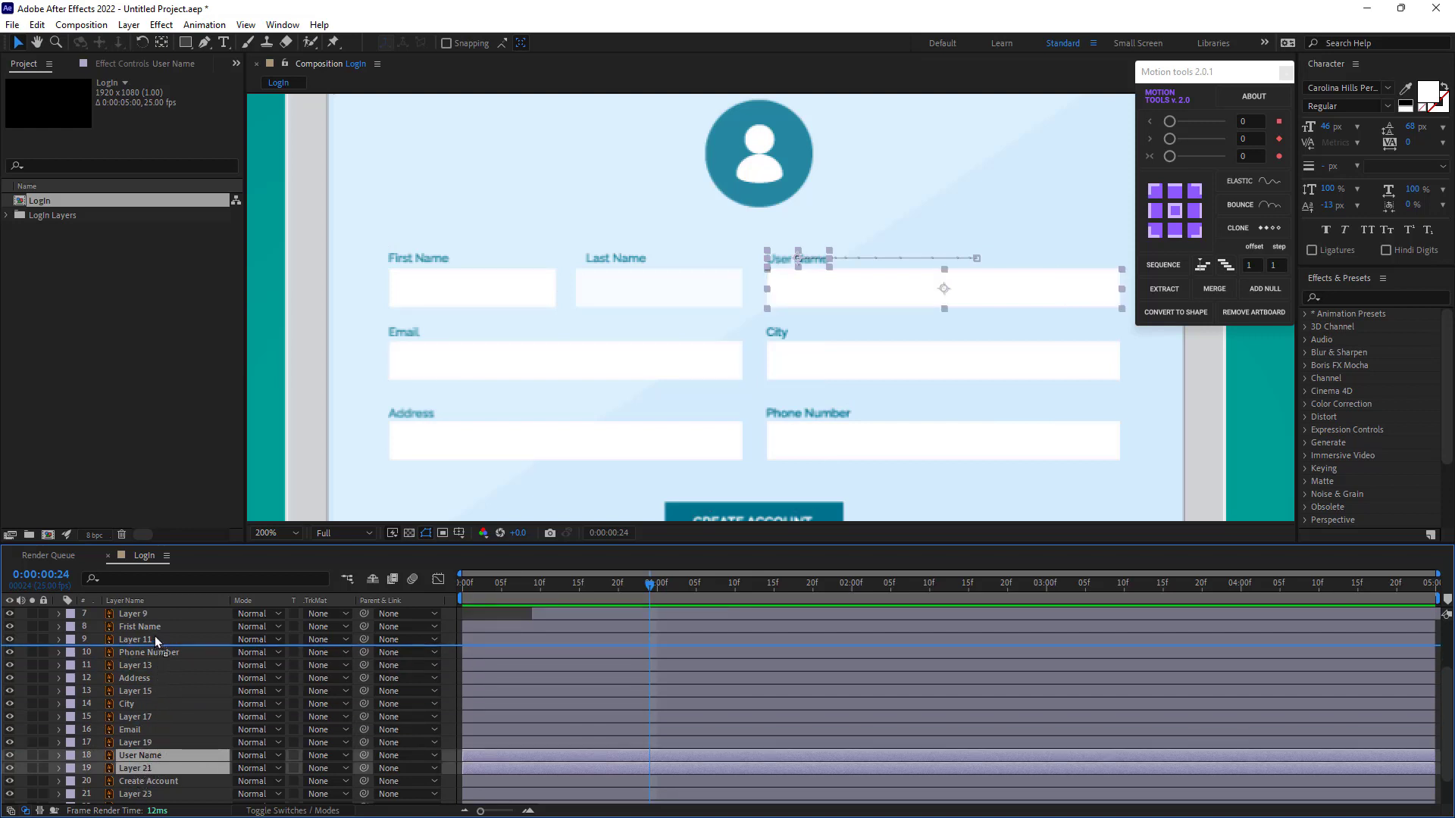
{"action": "scroll", "coordinate": [156, 616], "scroll_direction": "up", "scroll_amount": 6}
{"action": "left_click_drag", "start_coordinate": [156, 618], "coordinate": [162, 699]}
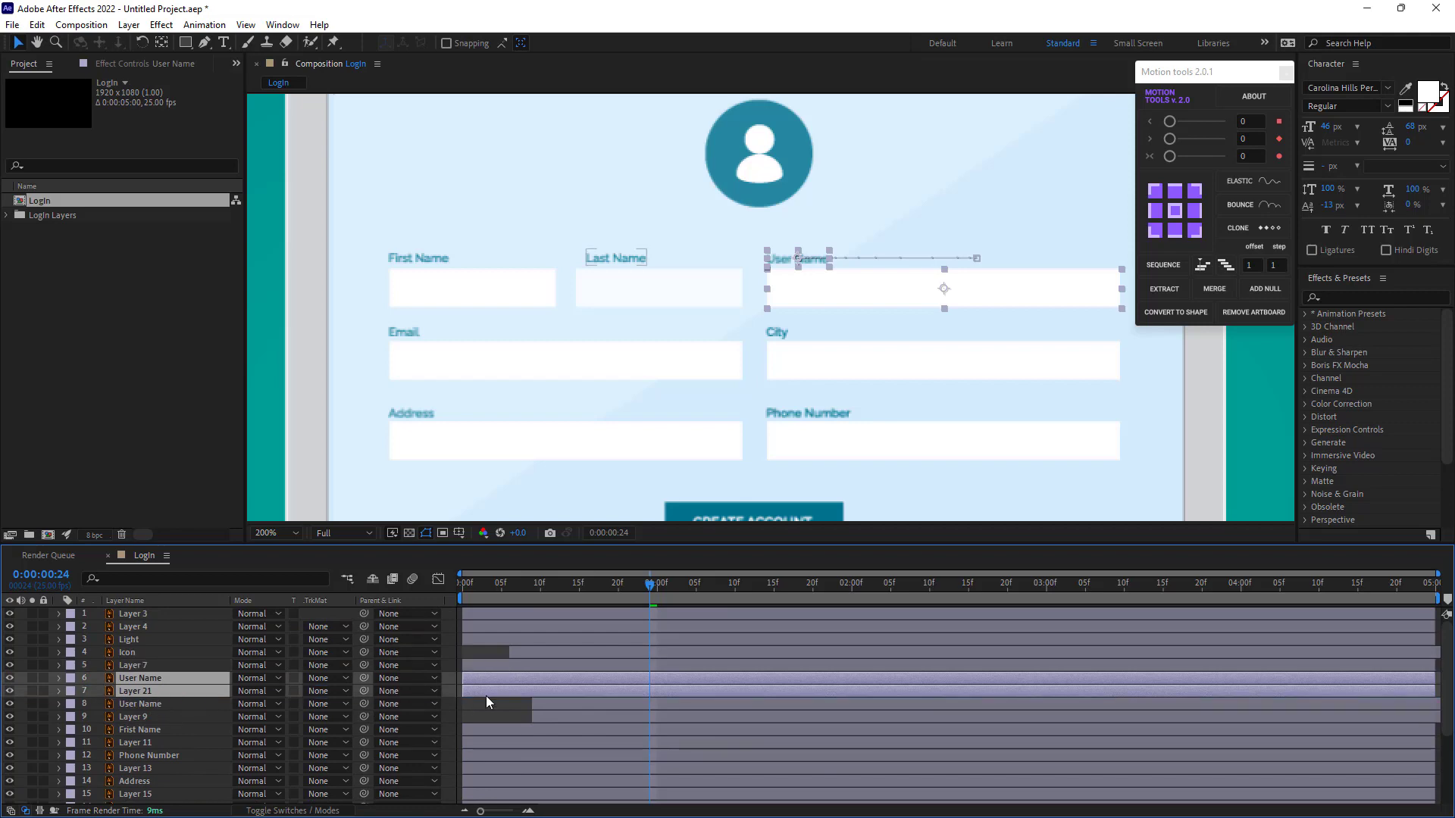
{"action": "left_click_drag", "start_coordinate": [490, 693], "coordinate": [638, 692]}
Move the Email label and Layer 19 directly below Layer 7, and shift both to start at about 0:00:01:05
{"action": "scroll", "coordinate": [248, 724], "scroll_direction": "down", "scroll_amount": 3}
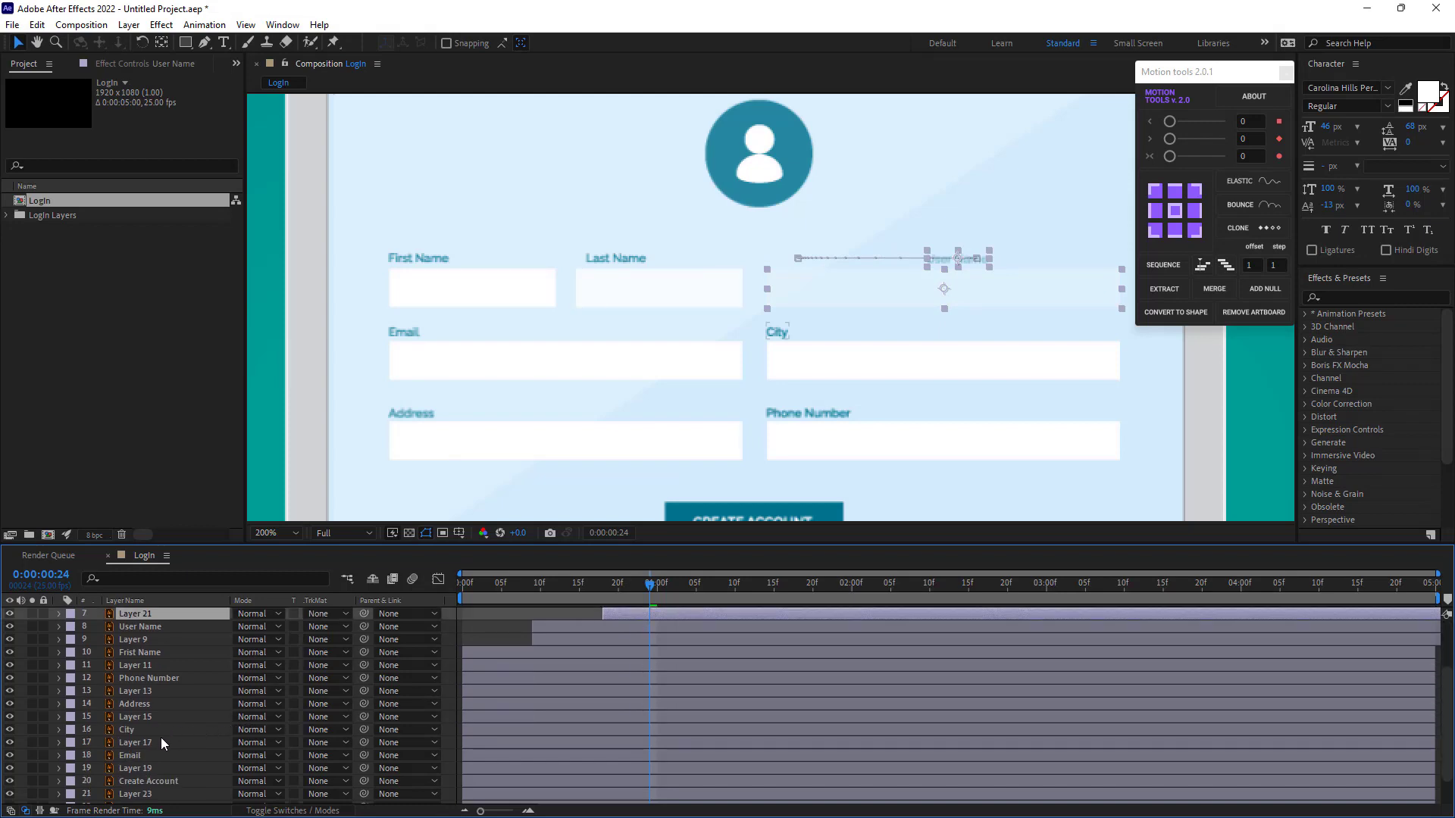
{"action": "left_click", "coordinate": [130, 755]}
{"action": "left_click", "coordinate": [135, 768], "text": "shift"}
{"action": "left_click_drag", "start_coordinate": [137, 756], "coordinate": [152, 675]}
{"action": "left_click_drag", "start_coordinate": [539, 692], "coordinate": [715, 687]}
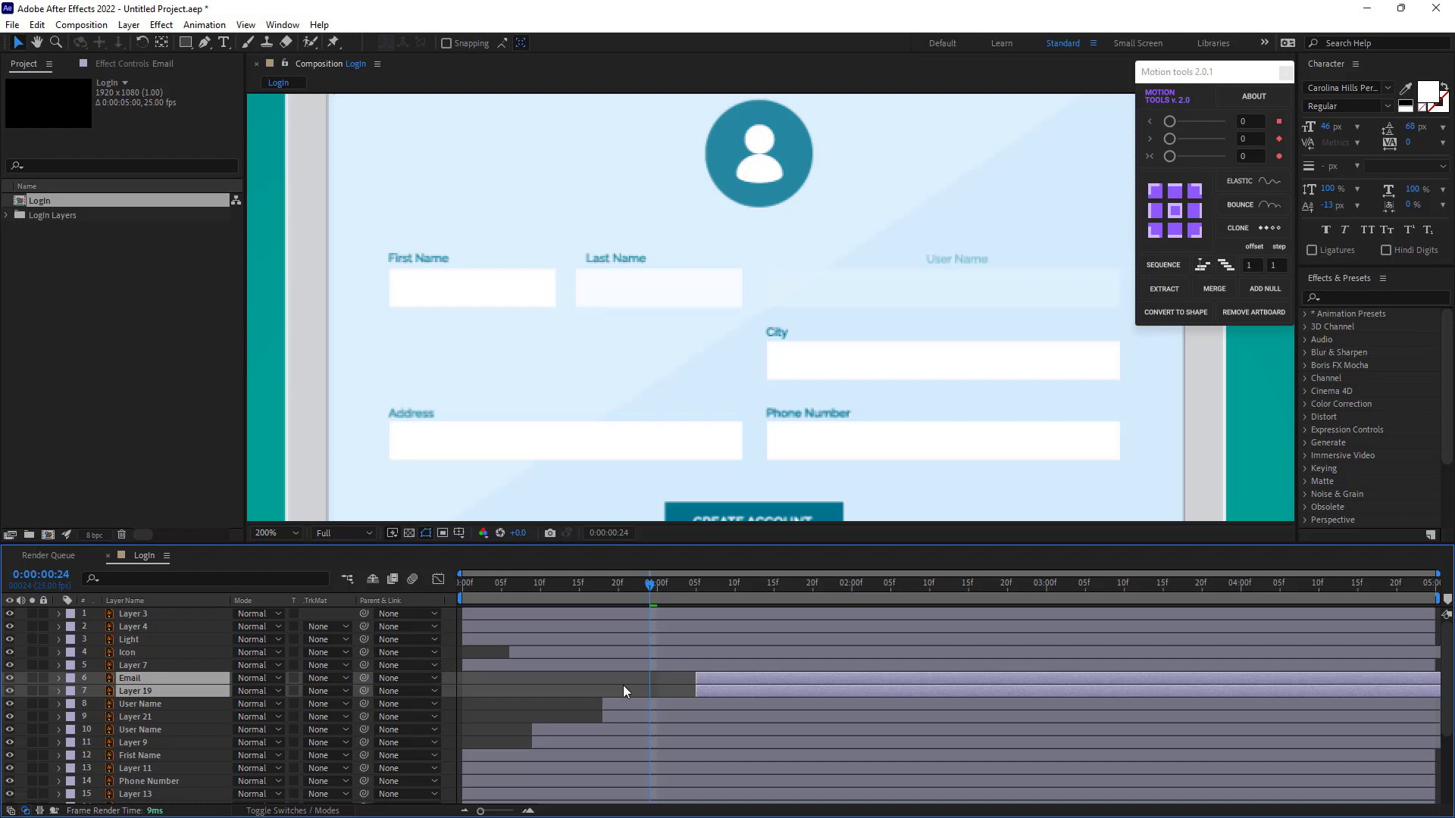
Move the City label and Layer 17 directly below Layer 7, and shift both to start at about 0:00:01:16
{"action": "scroll", "coordinate": [621, 685], "scroll_direction": "down", "scroll_amount": 3}
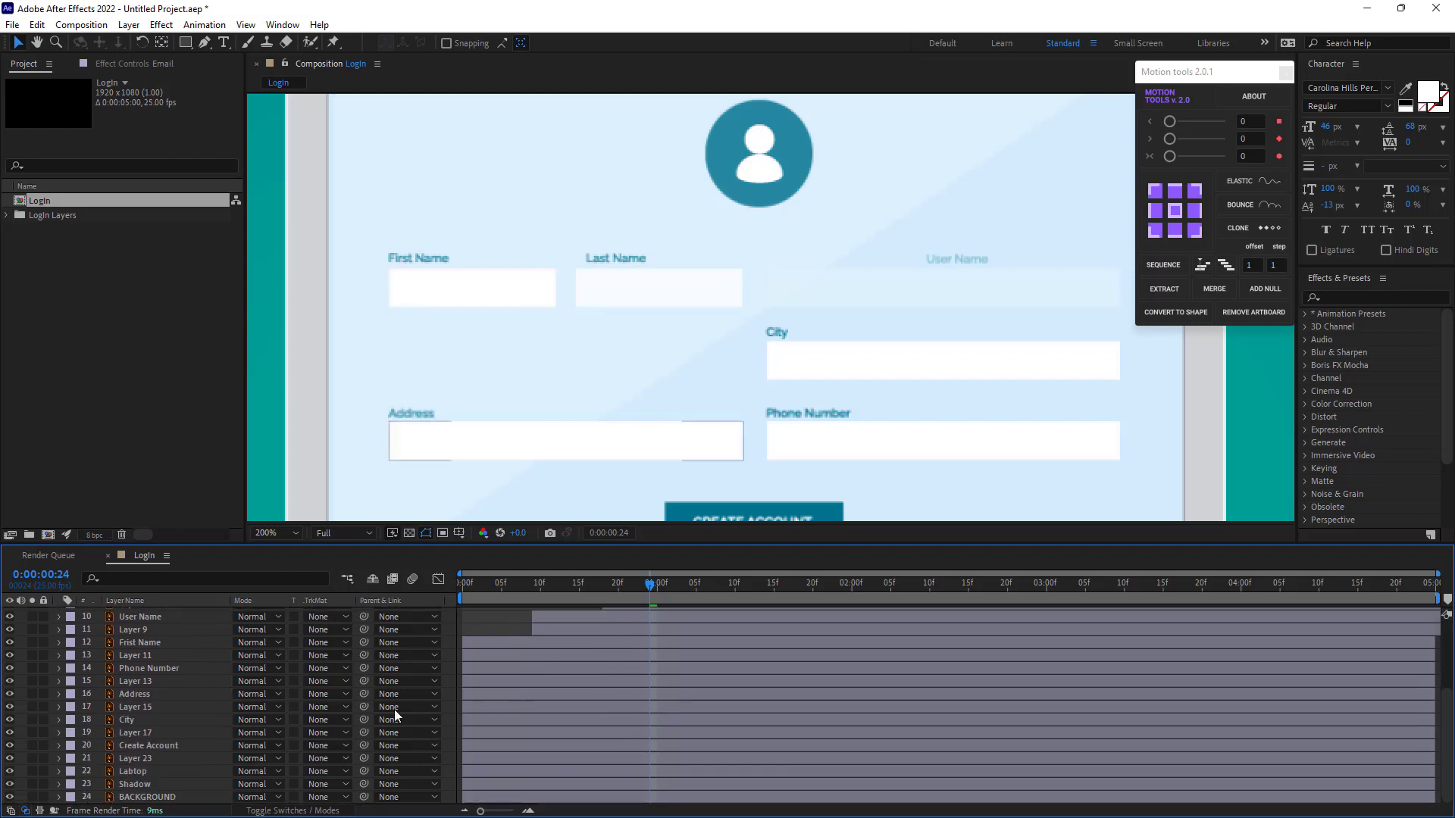
{"action": "left_click", "coordinate": [124, 721]}
{"action": "left_click", "coordinate": [135, 733], "text": "shift"}
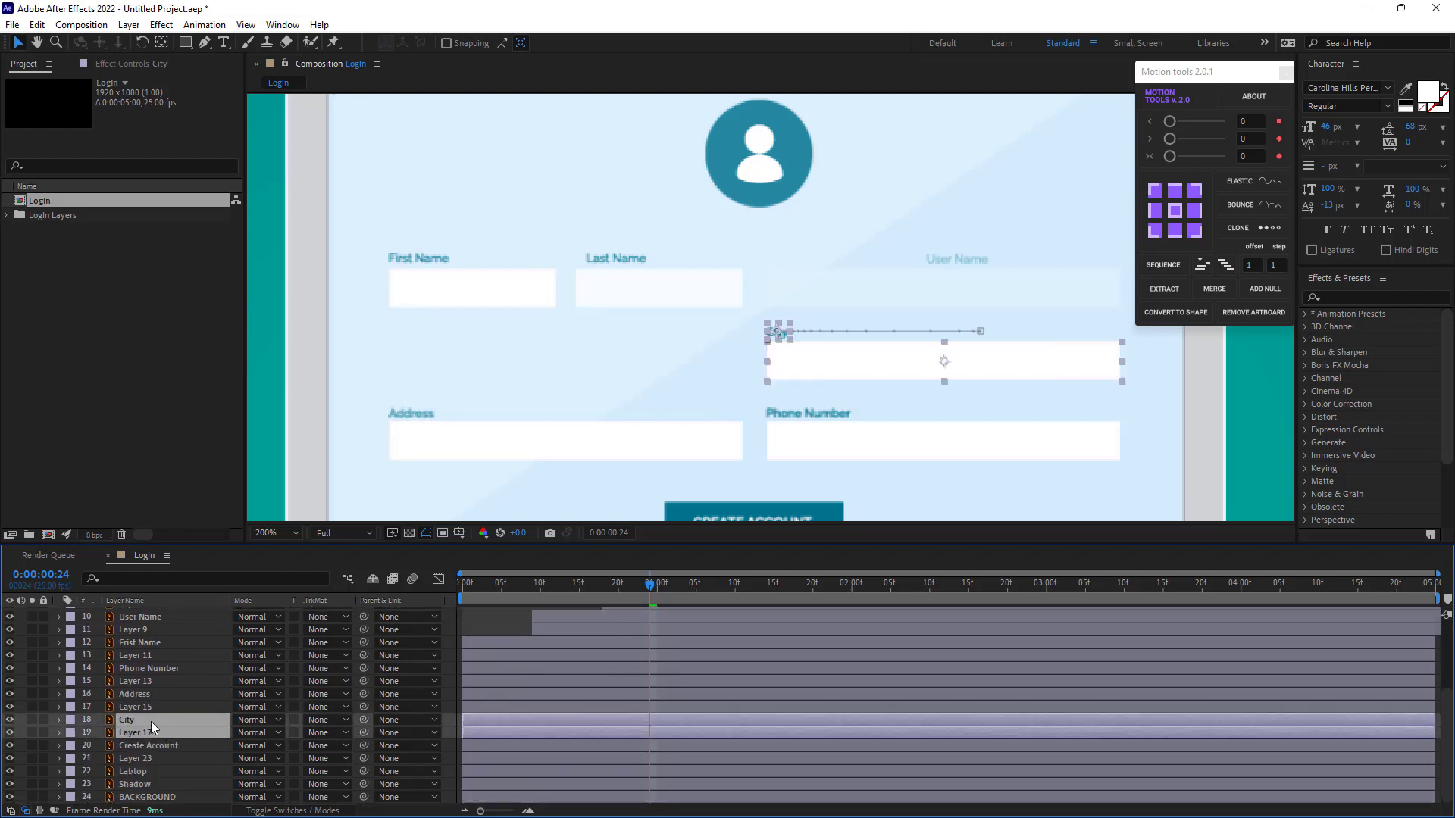
{"action": "left_click_drag", "start_coordinate": [152, 721], "coordinate": [187, 672]}
{"action": "left_click_drag", "start_coordinate": [488, 690], "coordinate": [807, 685]}
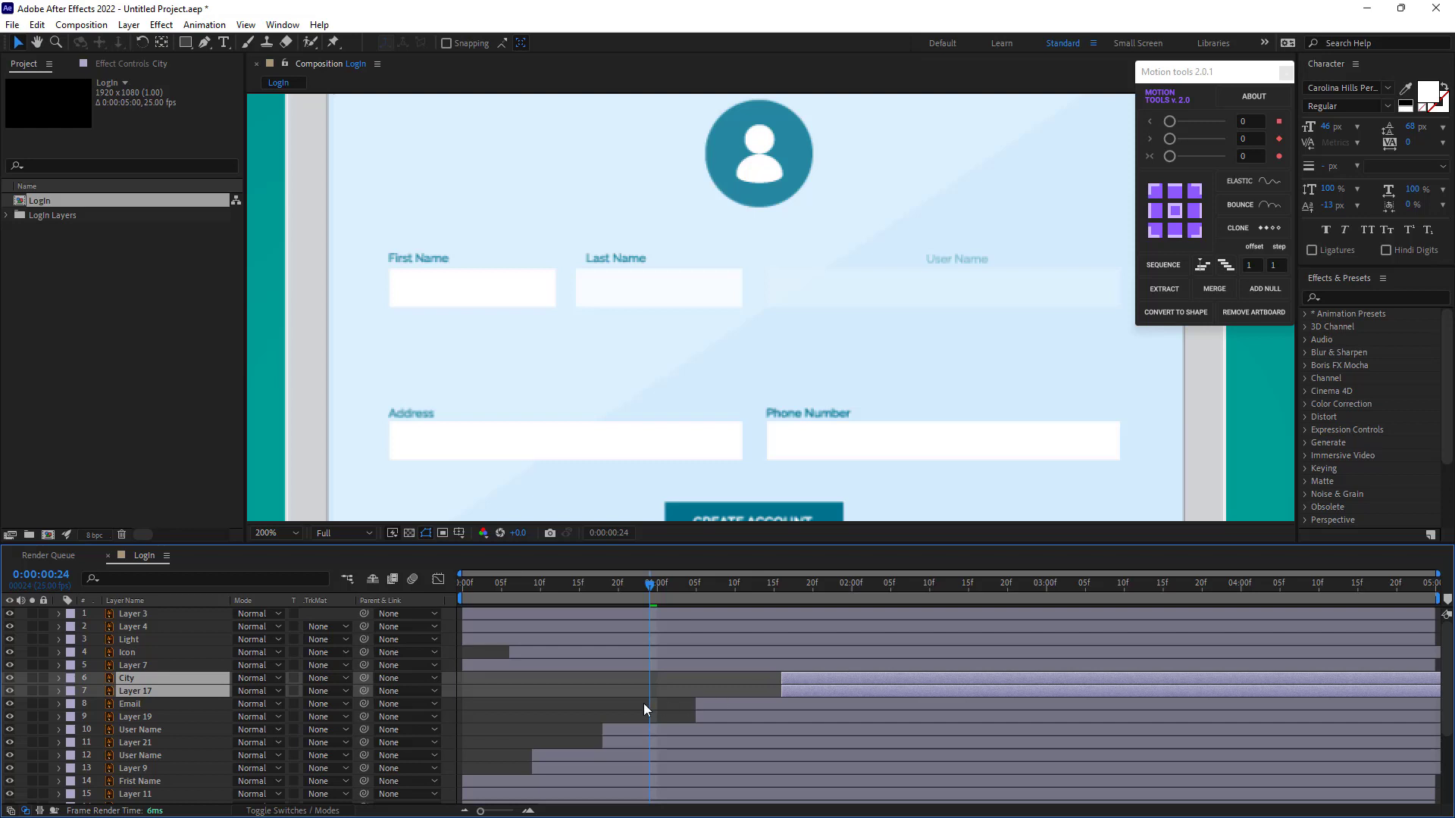
Move the Address label and Layer 15 directly below Layer 7, and shift both to start at about 0:00:02:03
{"action": "scroll", "coordinate": [608, 707], "scroll_direction": "down", "scroll_amount": 4}
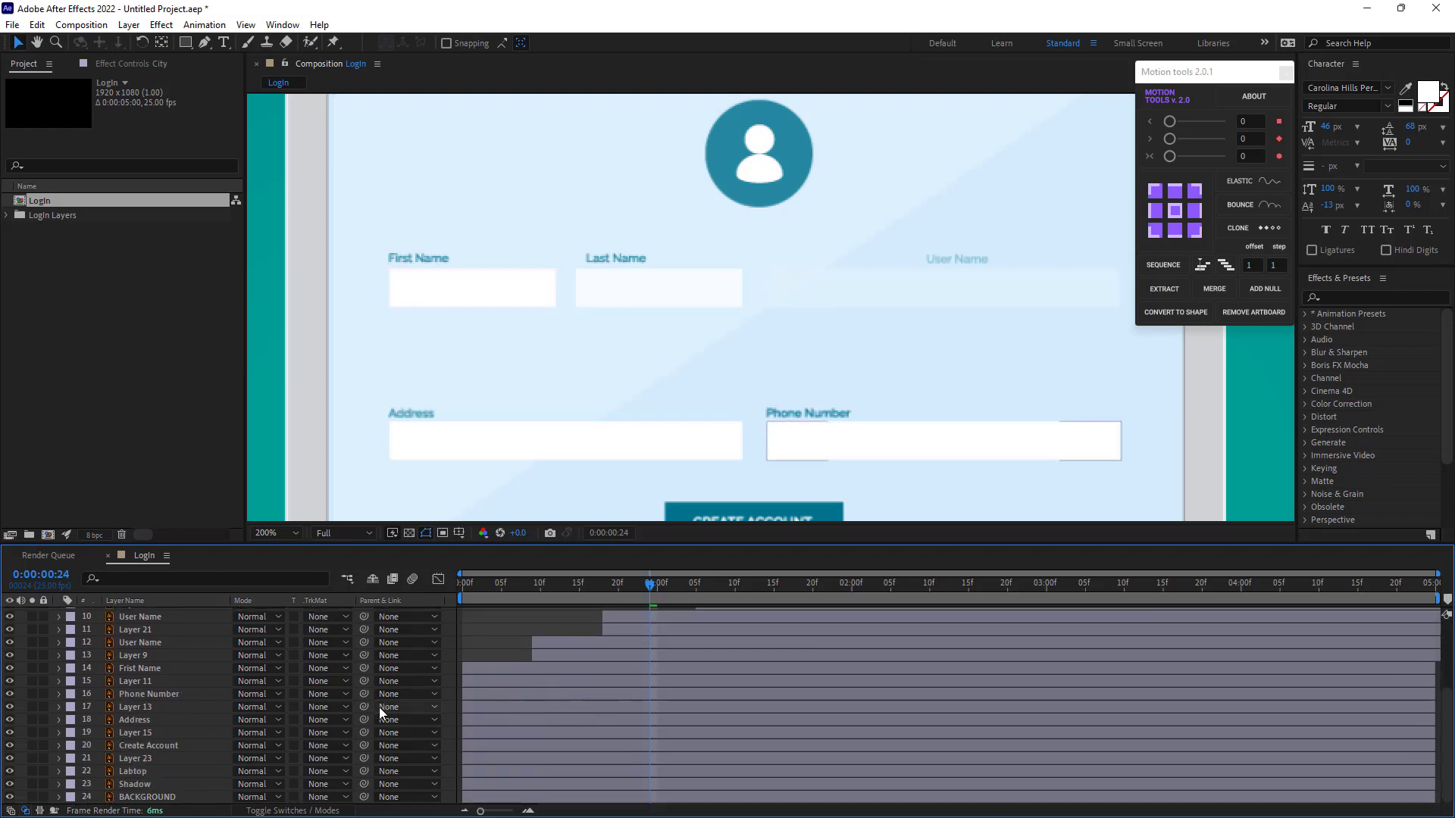
{"action": "left_click", "coordinate": [126, 721]}
{"action": "left_click", "coordinate": [134, 735], "text": "shift"}
{"action": "left_click_drag", "start_coordinate": [147, 720], "coordinate": [189, 673]}
{"action": "left_click_drag", "start_coordinate": [672, 695], "coordinate": [871, 697]}
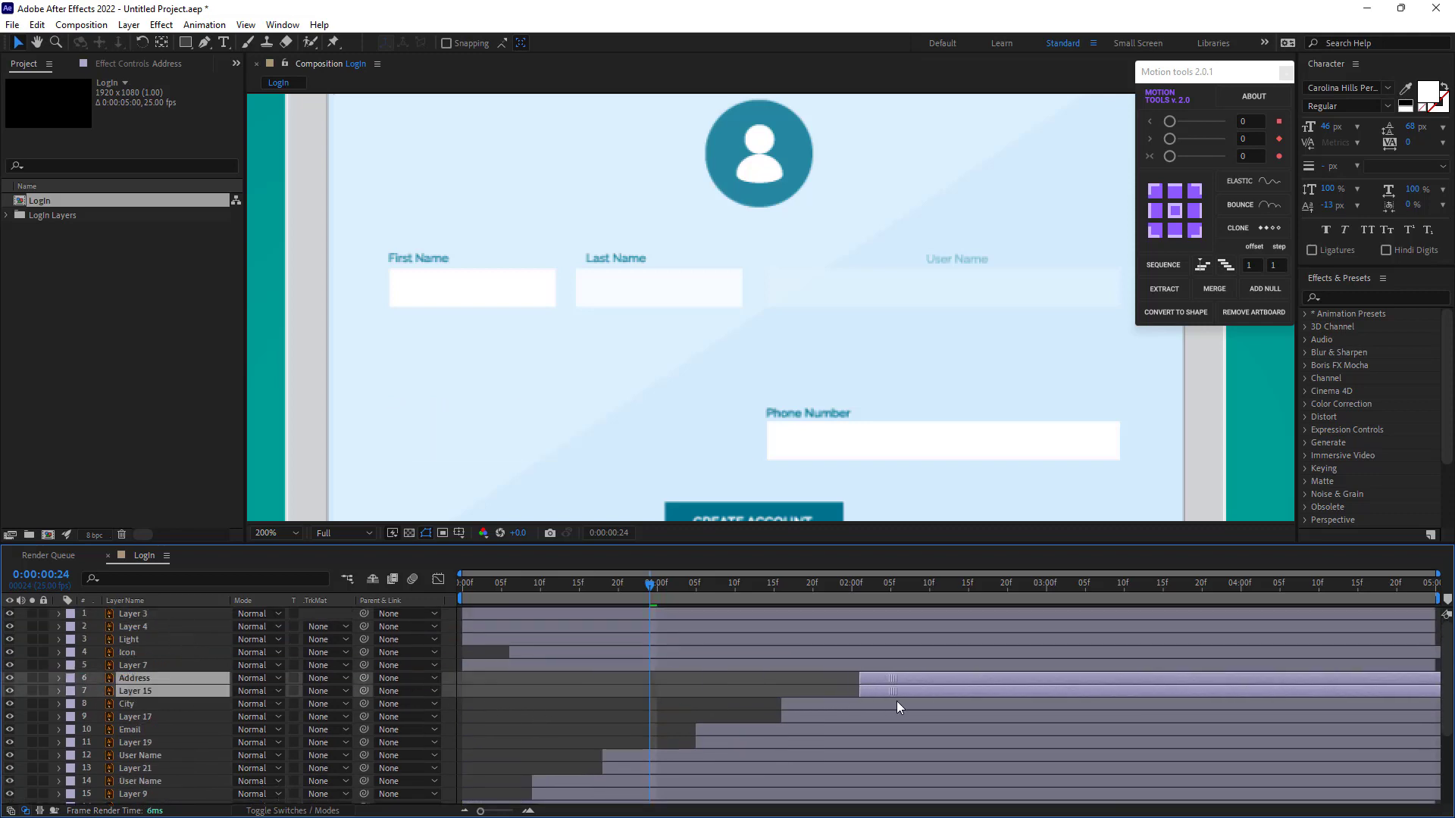
Move the Phone Number label and Layer 13 directly below Layer 7, and shift both to start at about 0:00:02:14
{"action": "scroll", "coordinate": [671, 713], "scroll_direction": "down", "scroll_amount": 5}
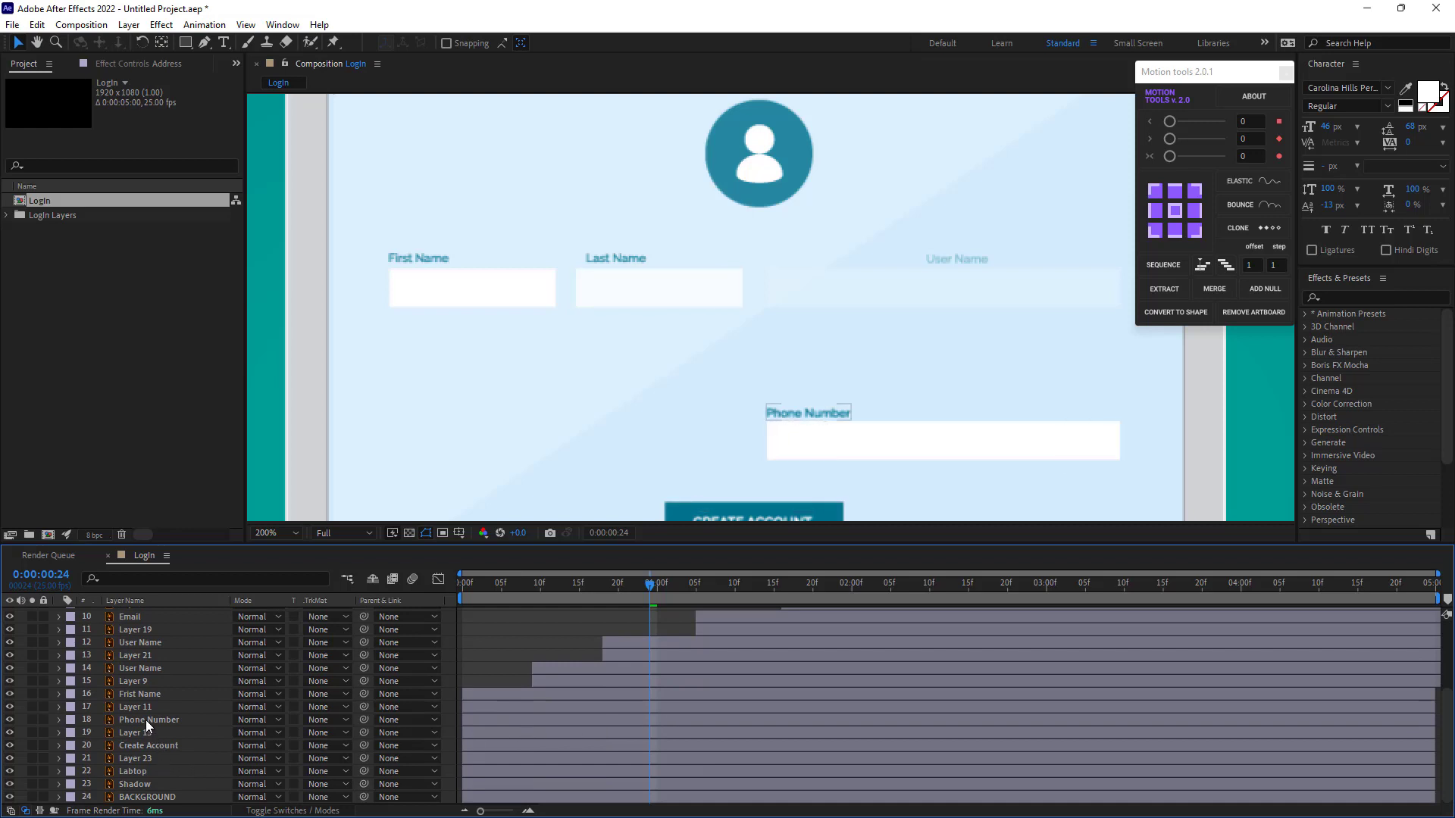
{"action": "left_click", "coordinate": [144, 720]}
{"action": "left_click", "coordinate": [133, 733], "text": "shift"}
{"action": "left_click_drag", "start_coordinate": [160, 723], "coordinate": [184, 675]}
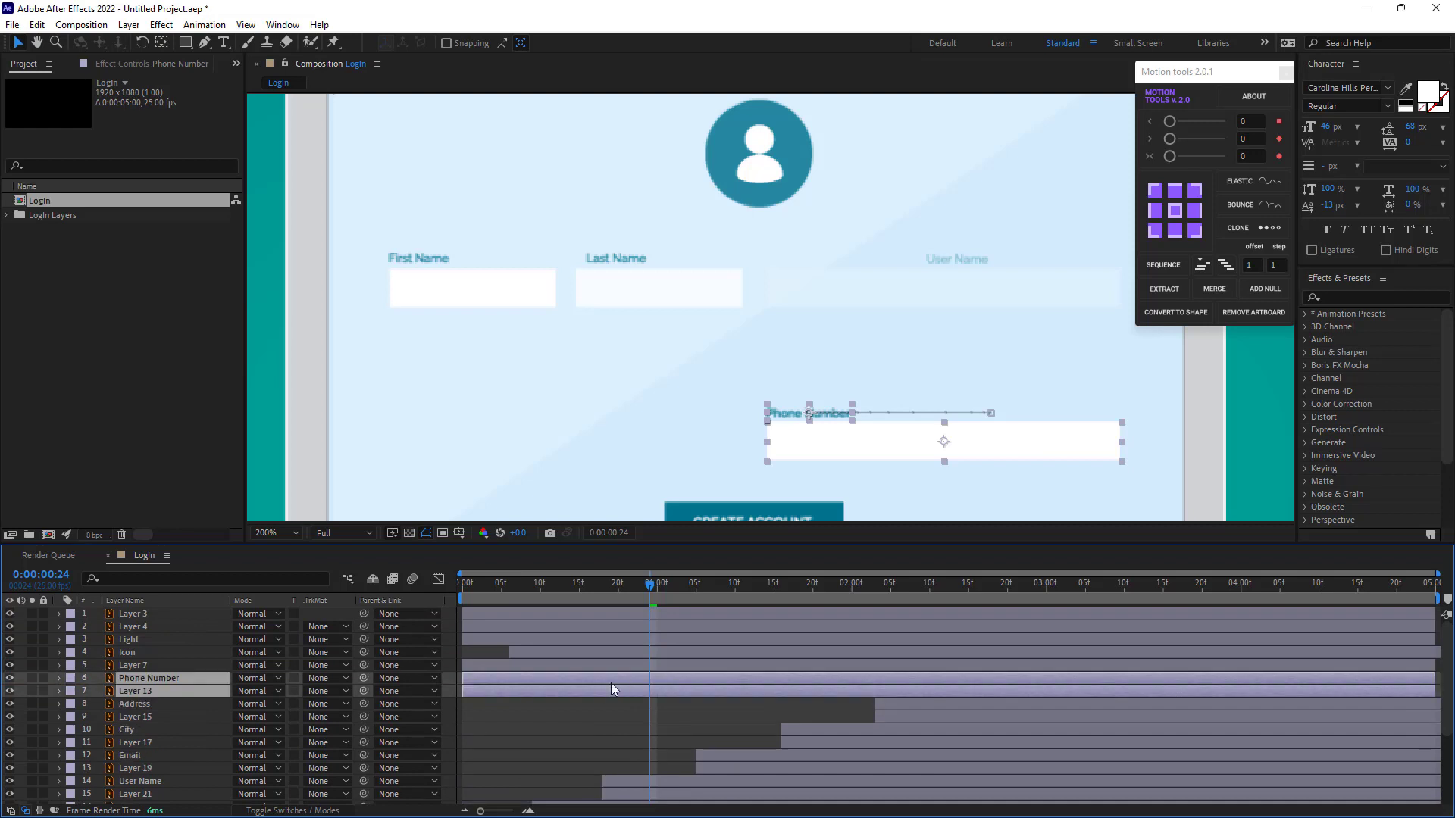
{"action": "left_click_drag", "start_coordinate": [503, 692], "coordinate": [998, 694]}
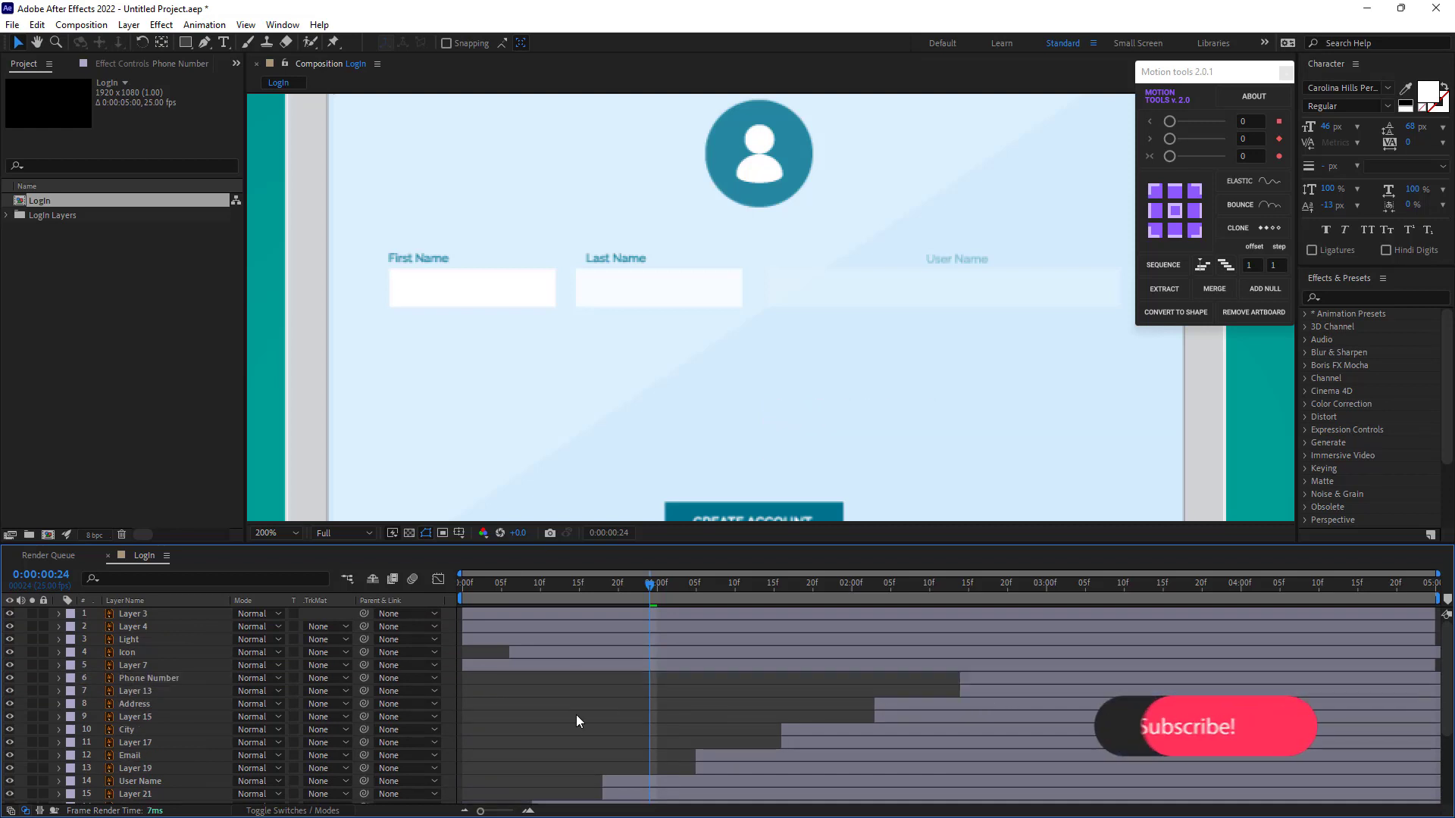
Scrub through the staggered form animation and return the playhead to 0:00:00:00
{"action": "scroll", "coordinate": [576, 715], "scroll_direction": "down", "scroll_amount": 3}
{"action": "scroll", "coordinate": [575, 715], "scroll_direction": "down", "scroll_amount": 2}
{"action": "left_click_drag", "start_coordinate": [465, 593], "coordinate": [992, 603]}
{"action": "left_click_drag", "start_coordinate": [865, 615], "coordinate": [461, 622]}
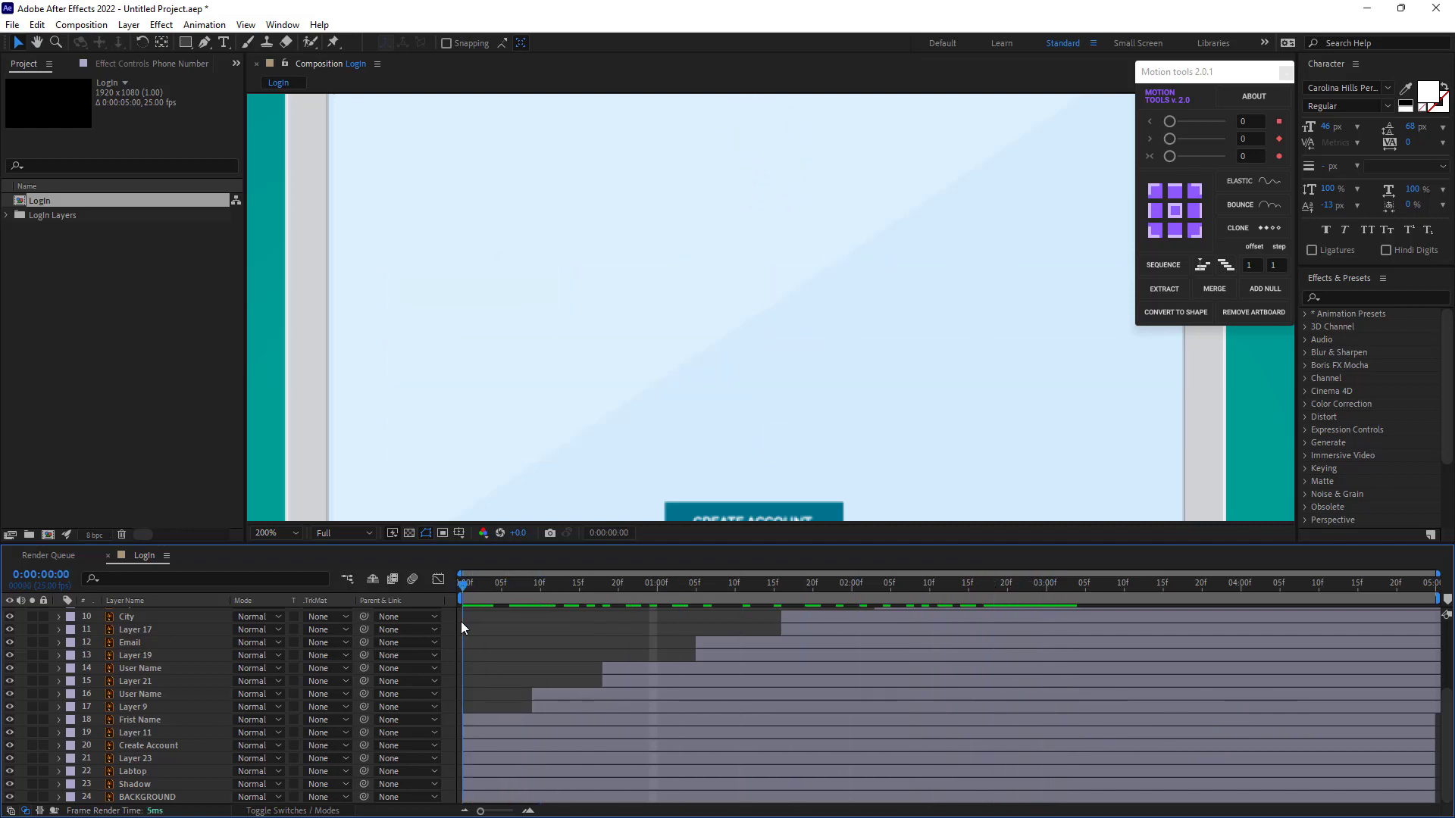
Preview the form animation, then shift the Last Name label (layer 16) and Layer 9 to start at 0:00:00:03
{"action": "key", "text": "space"}
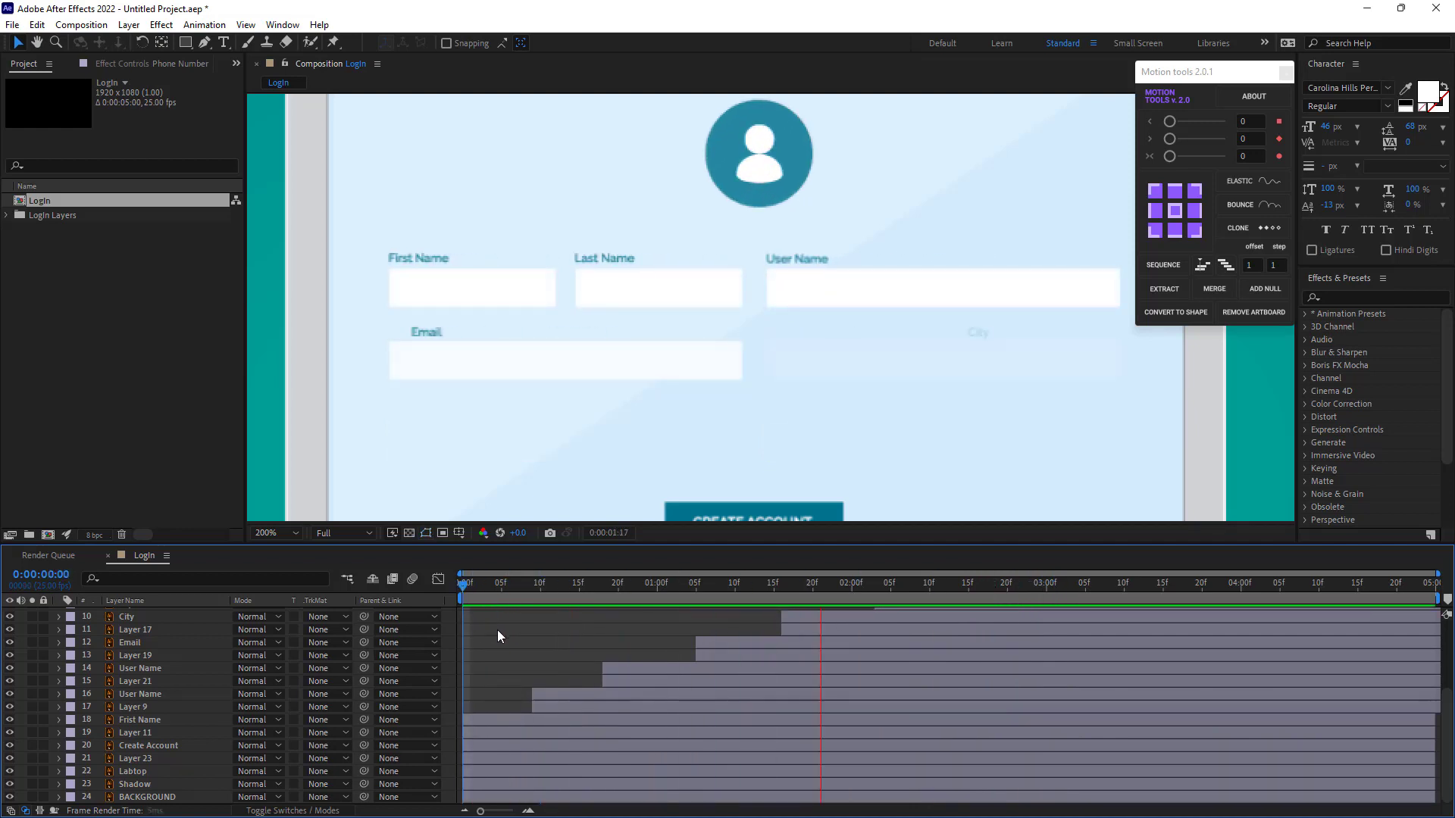
{"action": "left_click", "coordinate": [498, 590]}
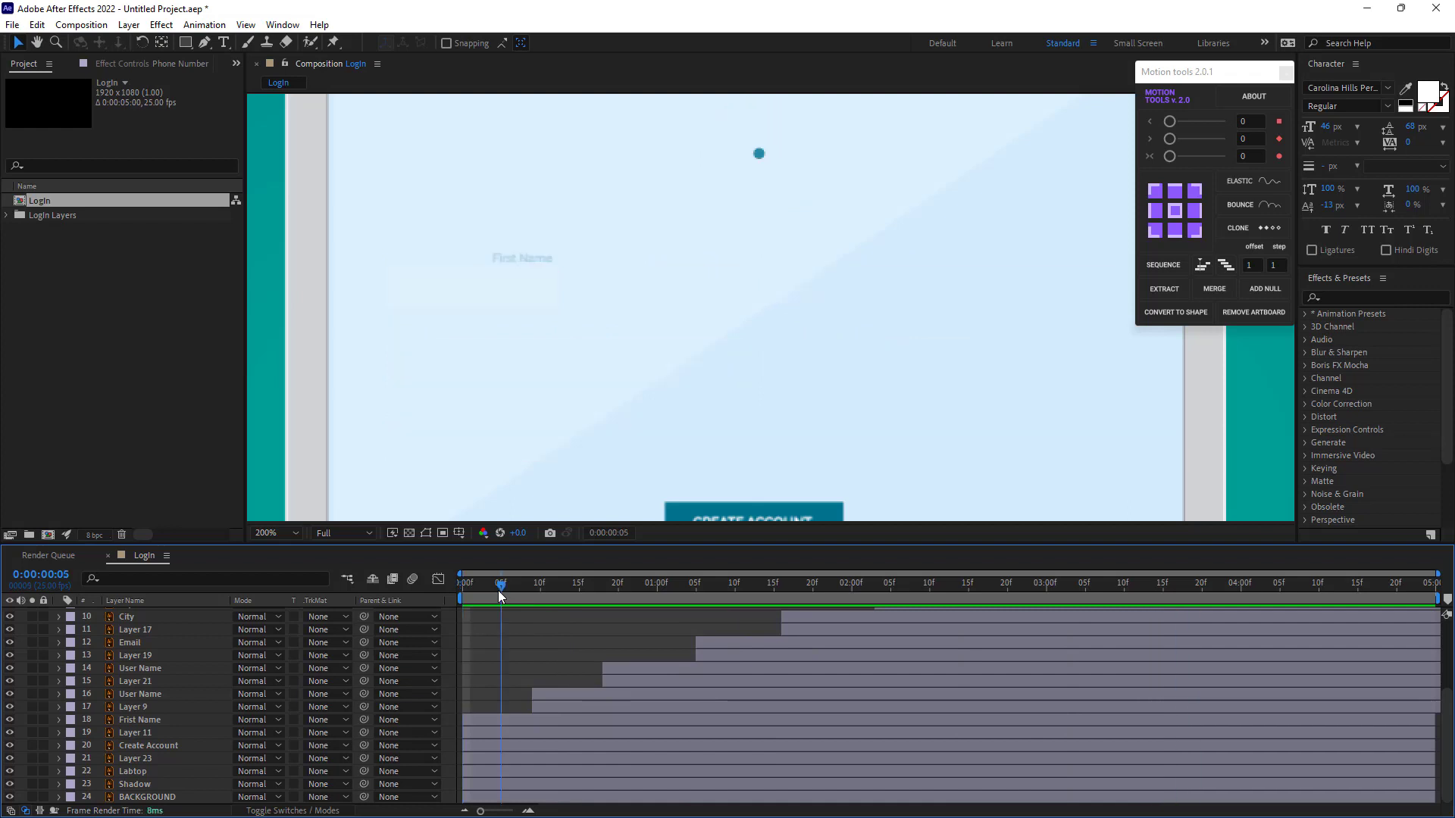
{"action": "left_click_drag", "start_coordinate": [497, 589], "coordinate": [486, 590]}
{"action": "left_click_drag", "start_coordinate": [553, 689], "coordinate": [508, 708]}
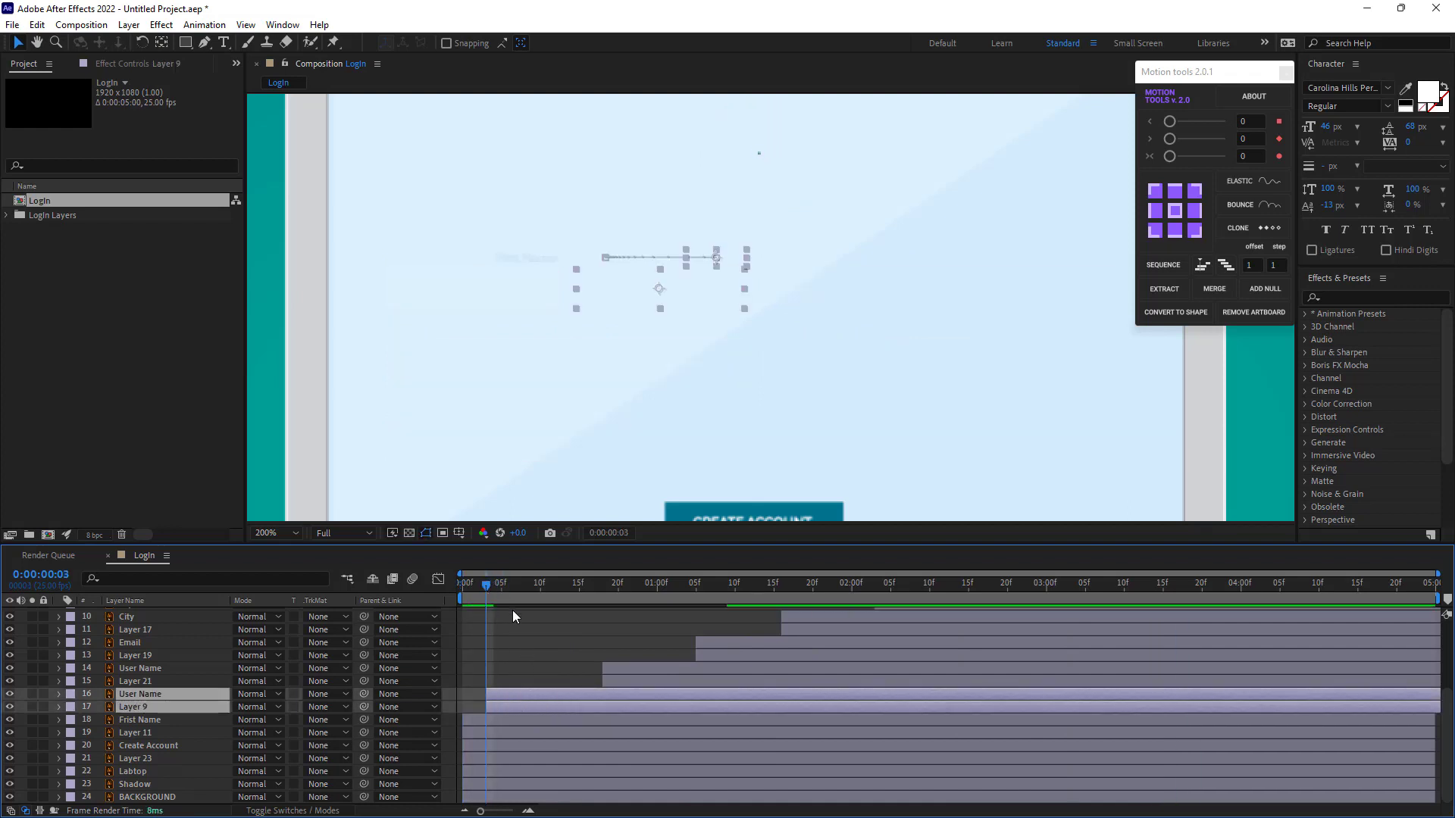
Shift the User Name label (layer 14) and Layer 21 to start at about 0:00:00:08
{"action": "left_click", "coordinate": [510, 590]}
{"action": "left_click_drag", "start_coordinate": [523, 590], "coordinate": [530, 590]}
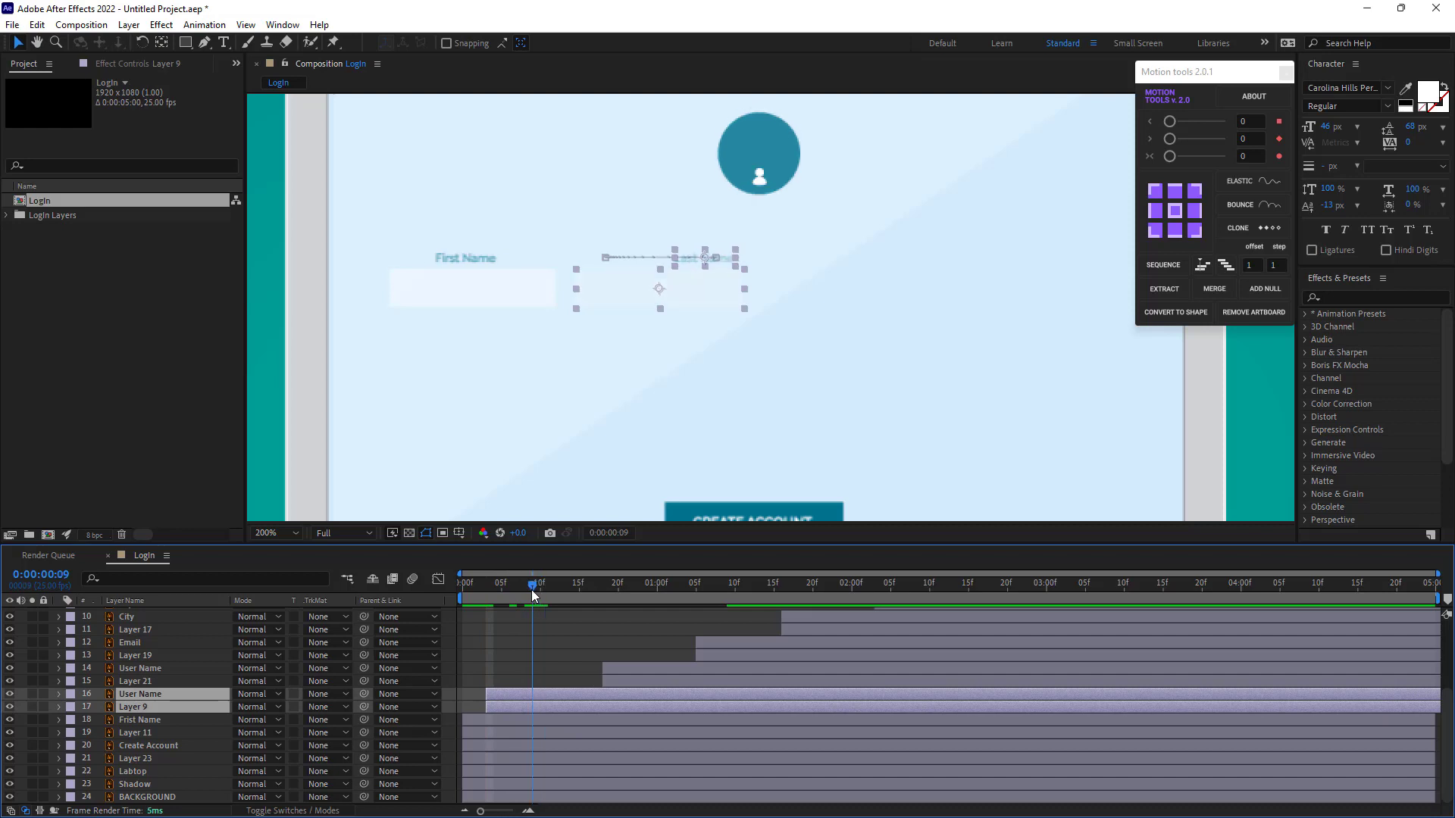
{"action": "left_click", "coordinate": [611, 678]}
{"action": "left_click", "coordinate": [616, 667], "text": "shift"}
{"action": "left_click_drag", "start_coordinate": [598, 684], "coordinate": [548, 689]}
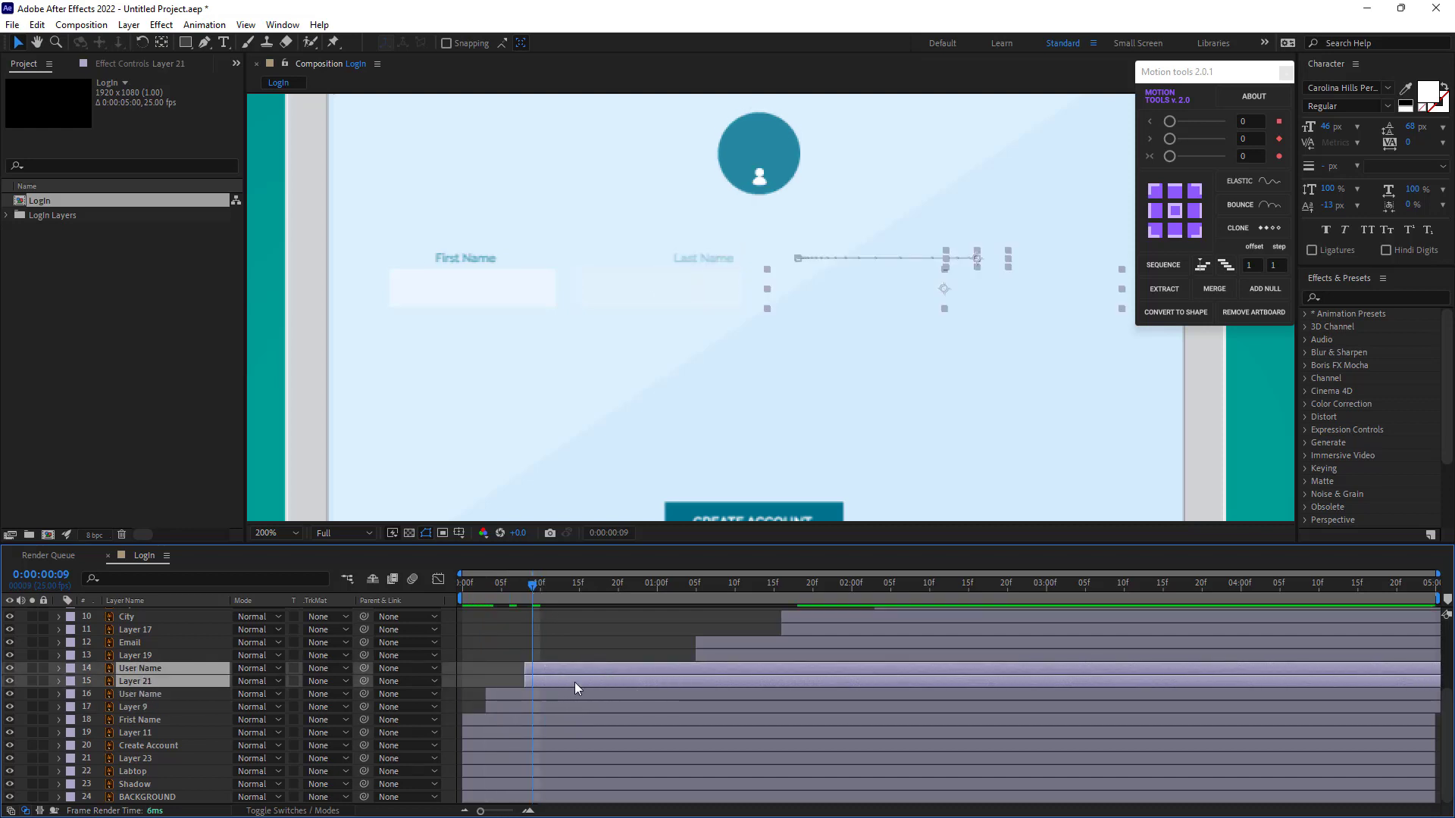
Shift the Email label and Layer 19 to start at 0:00:00:13
{"action": "left_click", "coordinate": [570, 588]}
{"action": "left_click", "coordinate": [715, 653]}
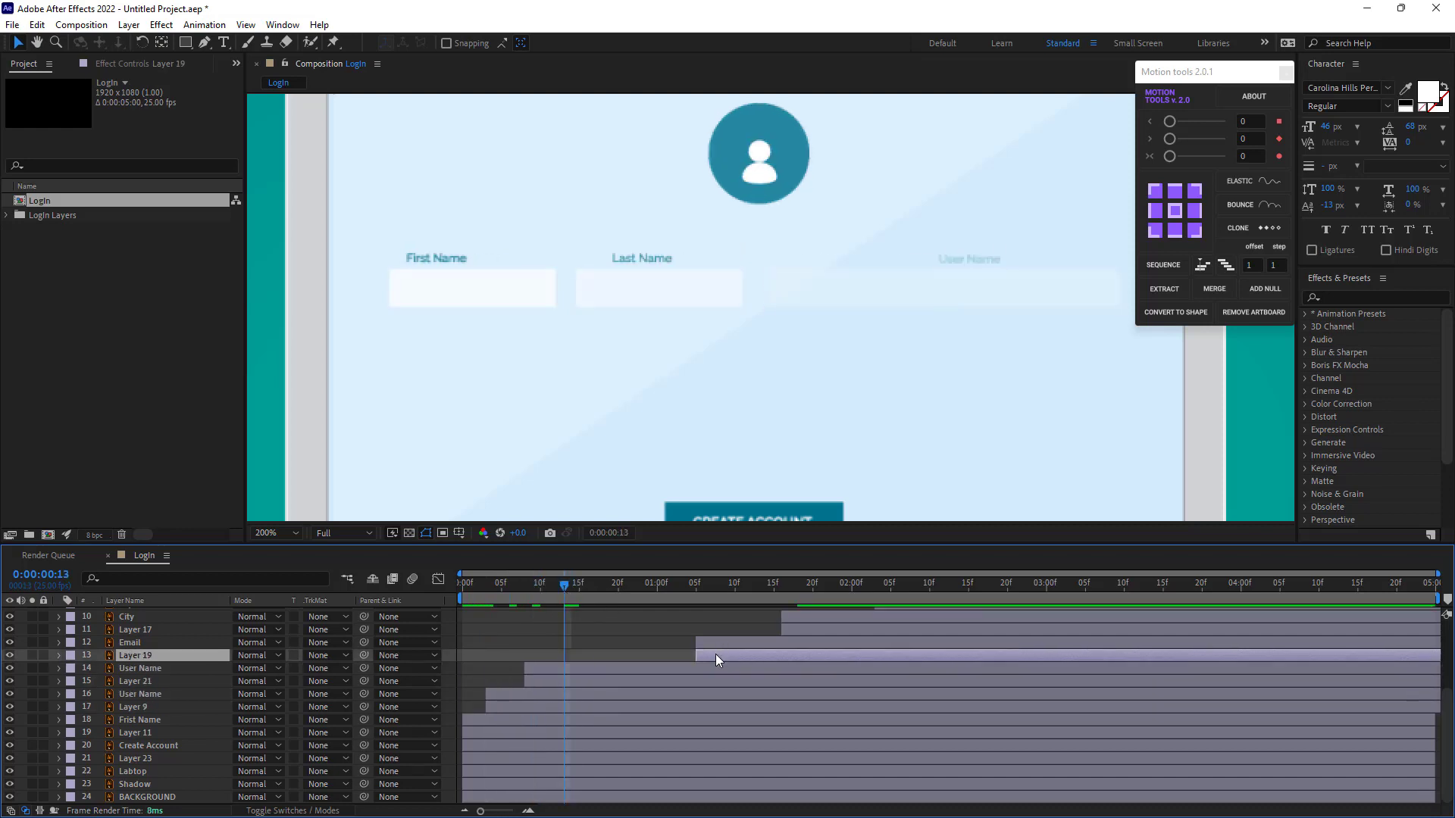
{"action": "left_click", "coordinate": [718, 642], "text": "shift"}
{"action": "left_click_drag", "start_coordinate": [720, 654], "coordinate": [590, 661]}
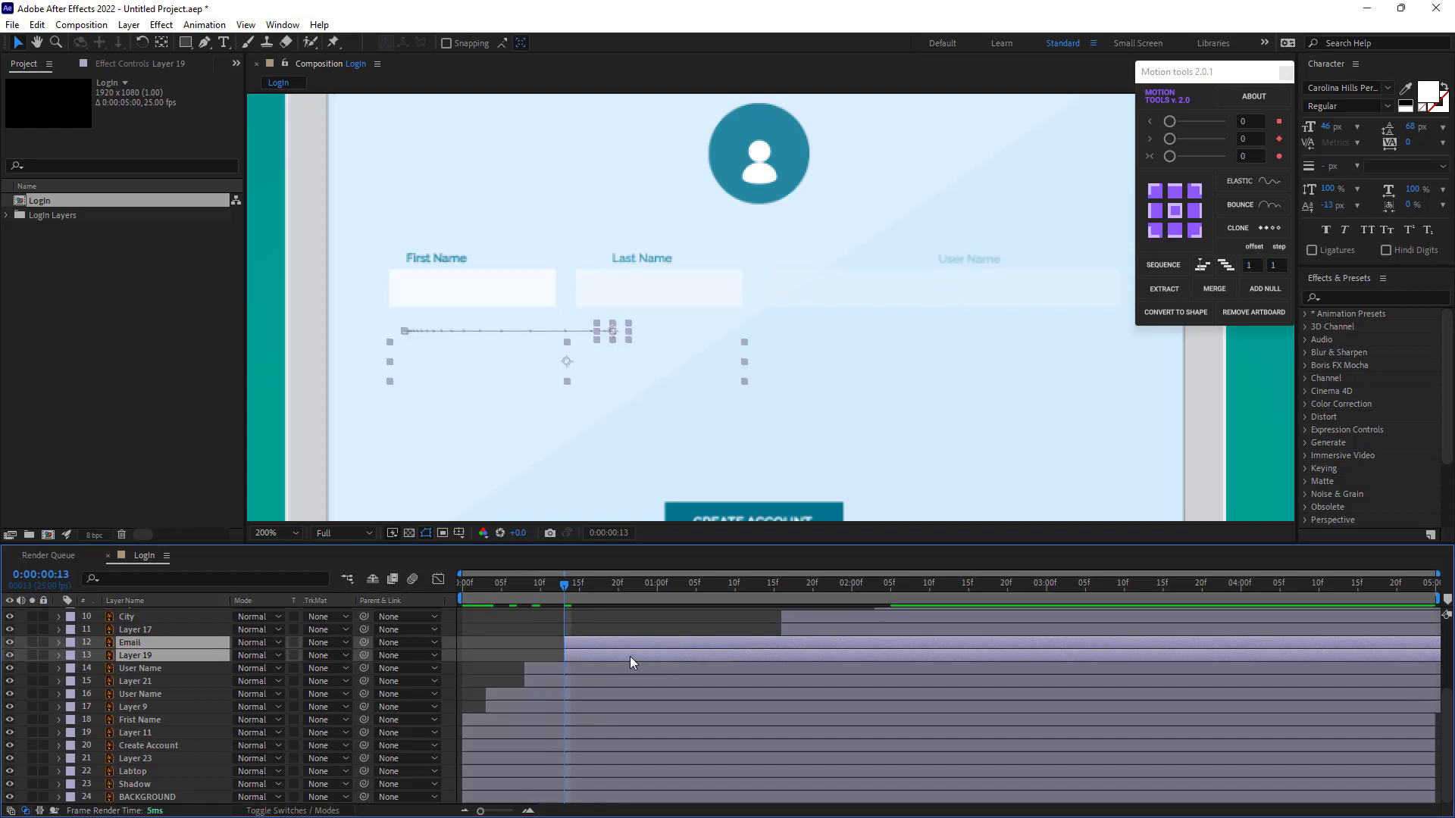
Shift the City label and Layer 17 to start at 0:00:00:18
{"action": "scroll", "coordinate": [630, 656], "scroll_direction": "up", "scroll_amount": 1}
{"action": "left_click", "coordinate": [603, 588]}
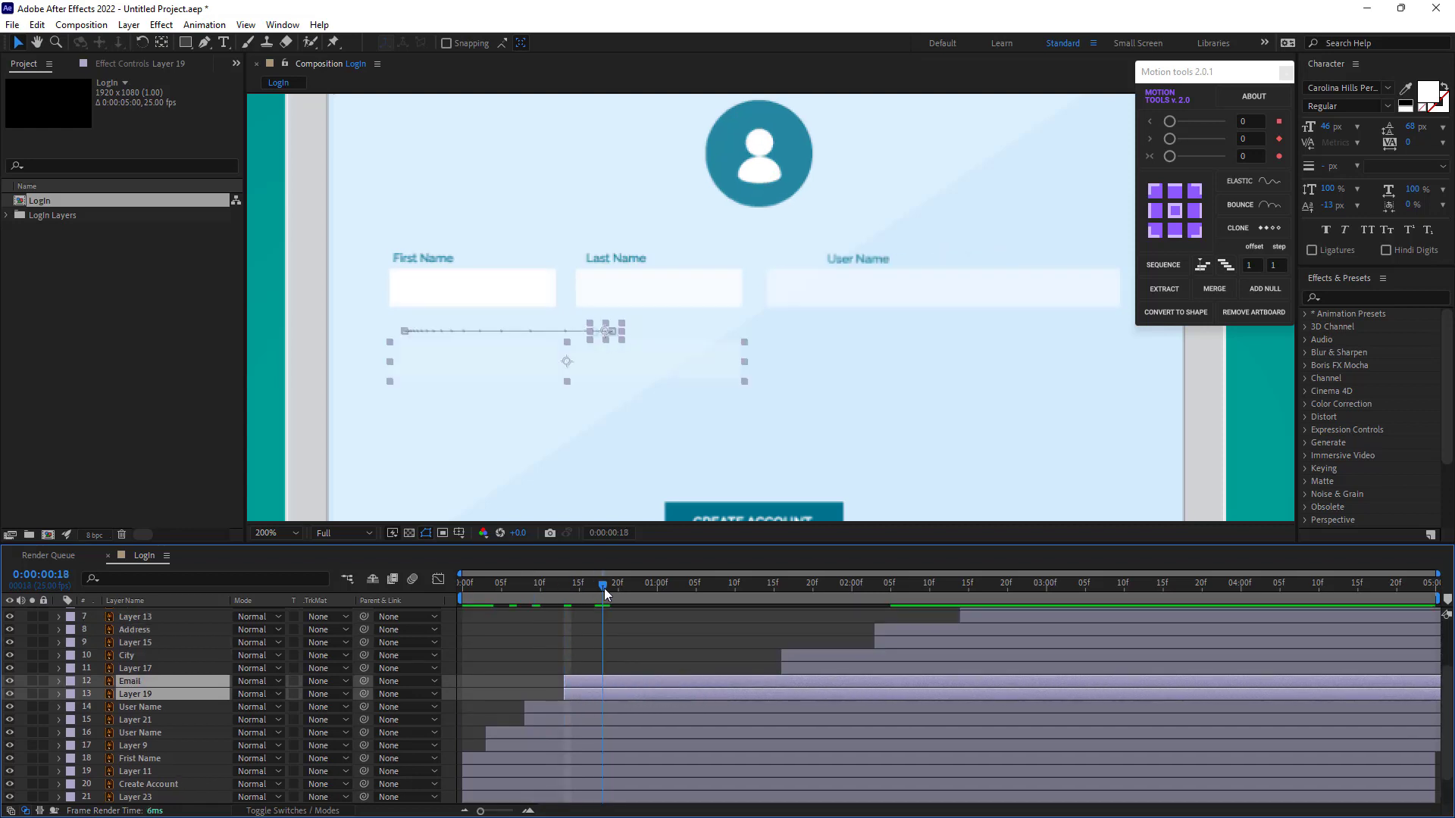
{"action": "left_click", "coordinate": [799, 669]}
{"action": "left_click", "coordinate": [802, 657], "text": "shift"}
{"action": "left_click_drag", "start_coordinate": [804, 670], "coordinate": [623, 671]}
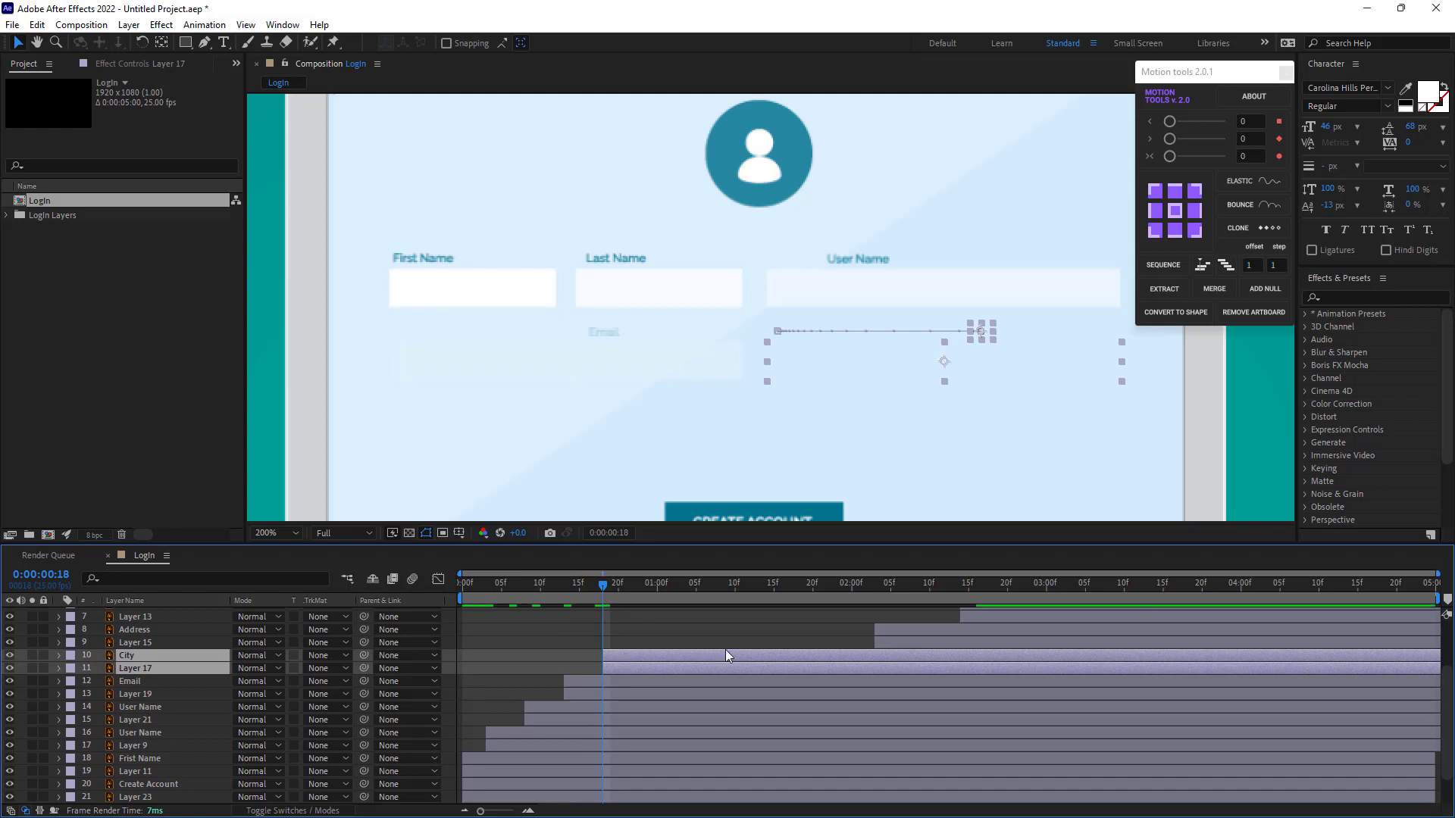
Shift the Address label and Layer 15 to start at 0:00:00:23
{"action": "scroll", "coordinate": [725, 655], "scroll_direction": "up", "scroll_amount": 1}
{"action": "left_click_drag", "start_coordinate": [634, 588], "coordinate": [640, 589]}
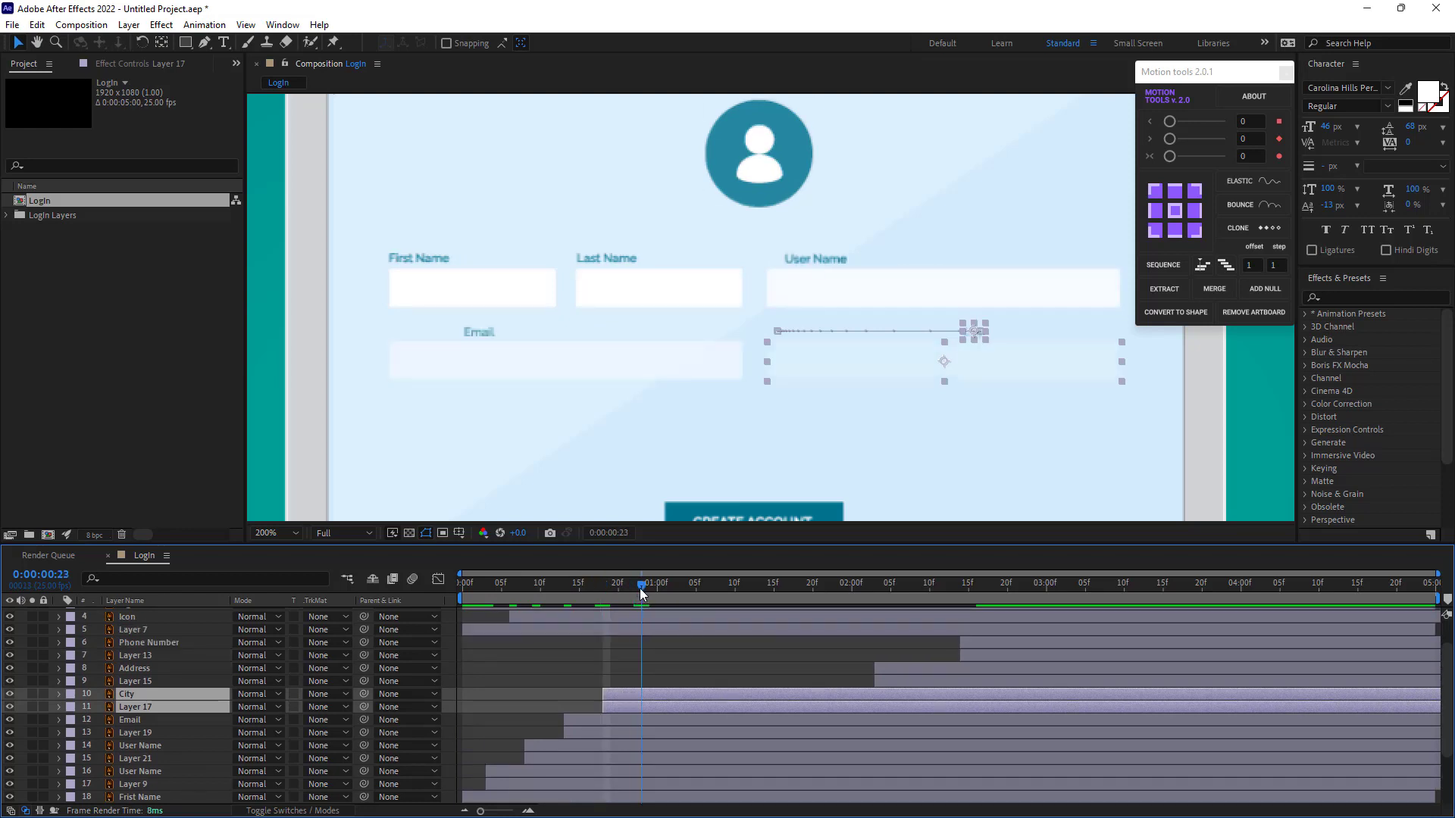
{"action": "left_click", "coordinate": [899, 684]}
{"action": "left_click", "coordinate": [898, 666], "text": "shift"}
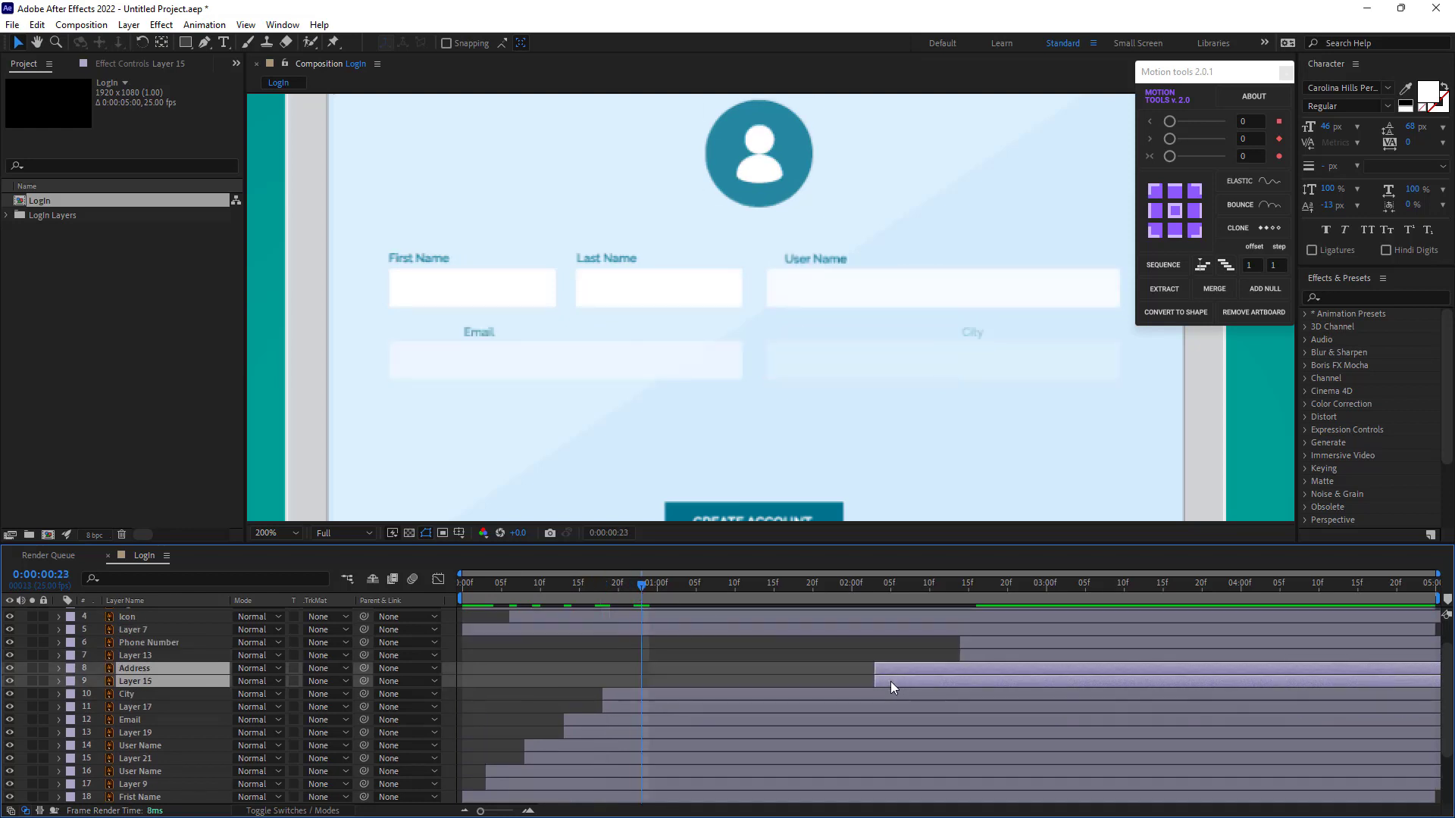
{"action": "left_click_drag", "start_coordinate": [889, 680], "coordinate": [666, 687]}
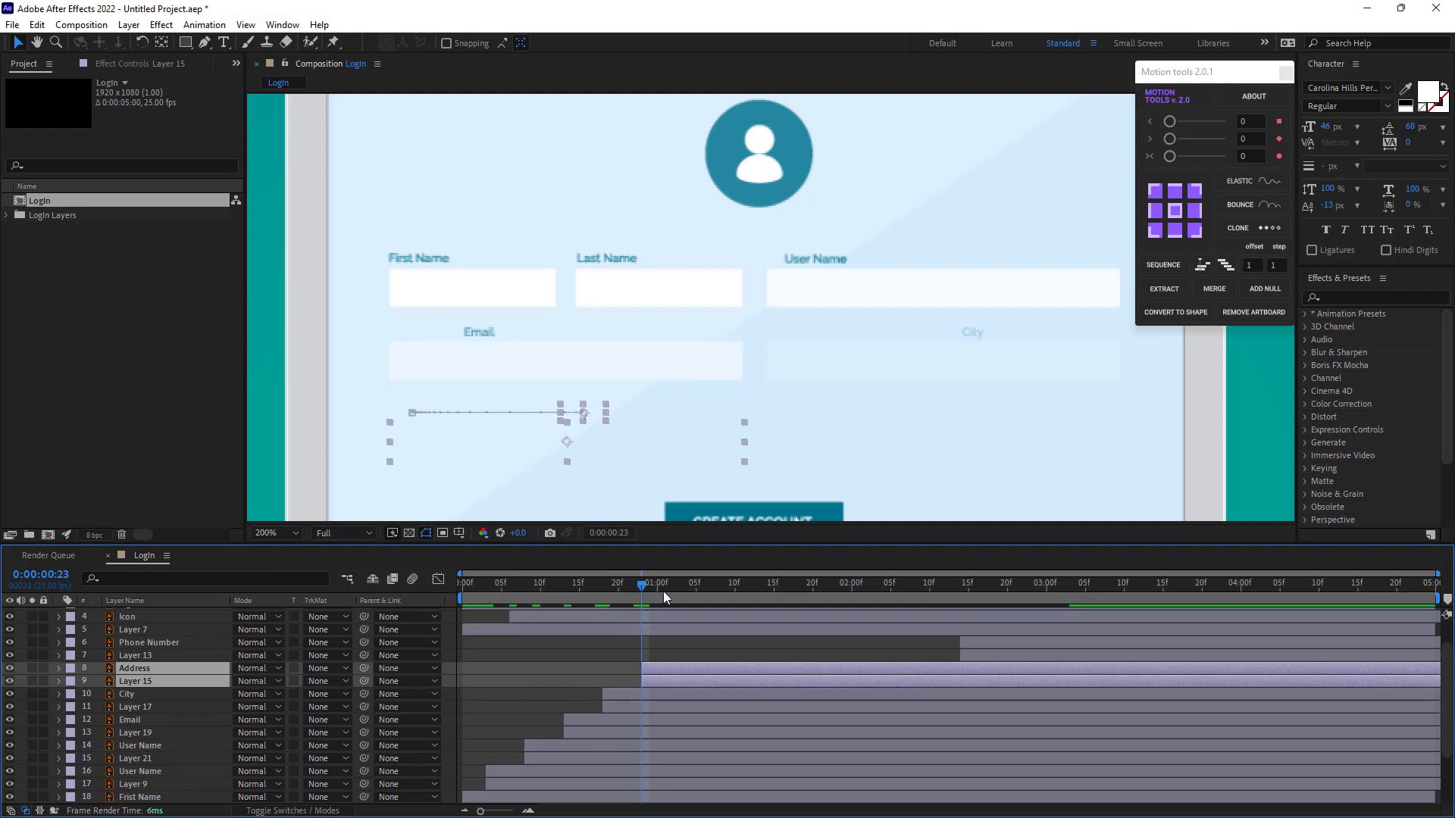
Shift the Phone Number label and Layer 13 to start at 0:00:01:04
{"action": "left_click_drag", "start_coordinate": [662, 591], "coordinate": [688, 593]}
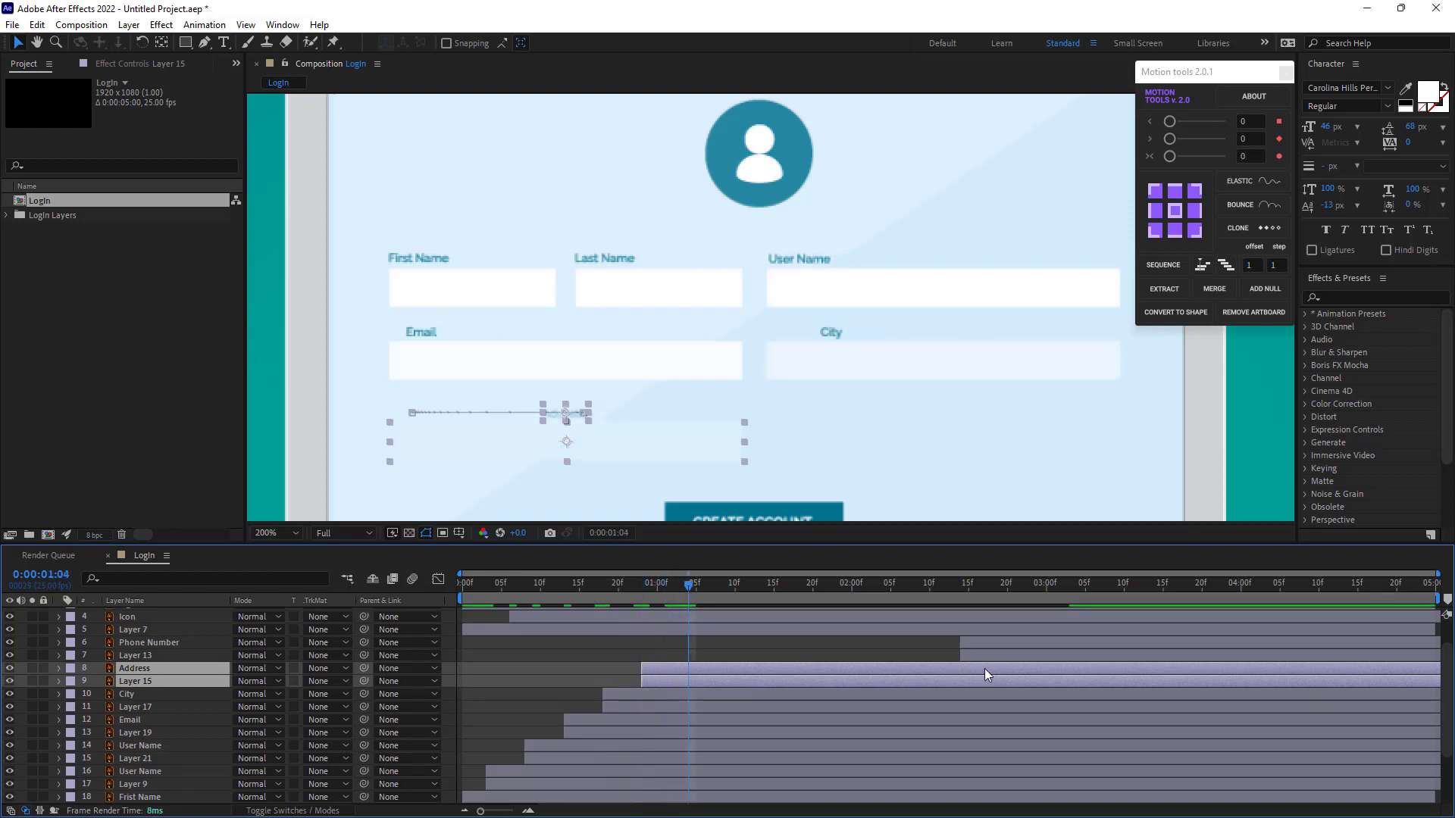
{"action": "left_click", "coordinate": [975, 644]}
{"action": "left_click", "coordinate": [966, 654], "text": "shift"}
{"action": "left_click_drag", "start_coordinate": [965, 653], "coordinate": [703, 664]}
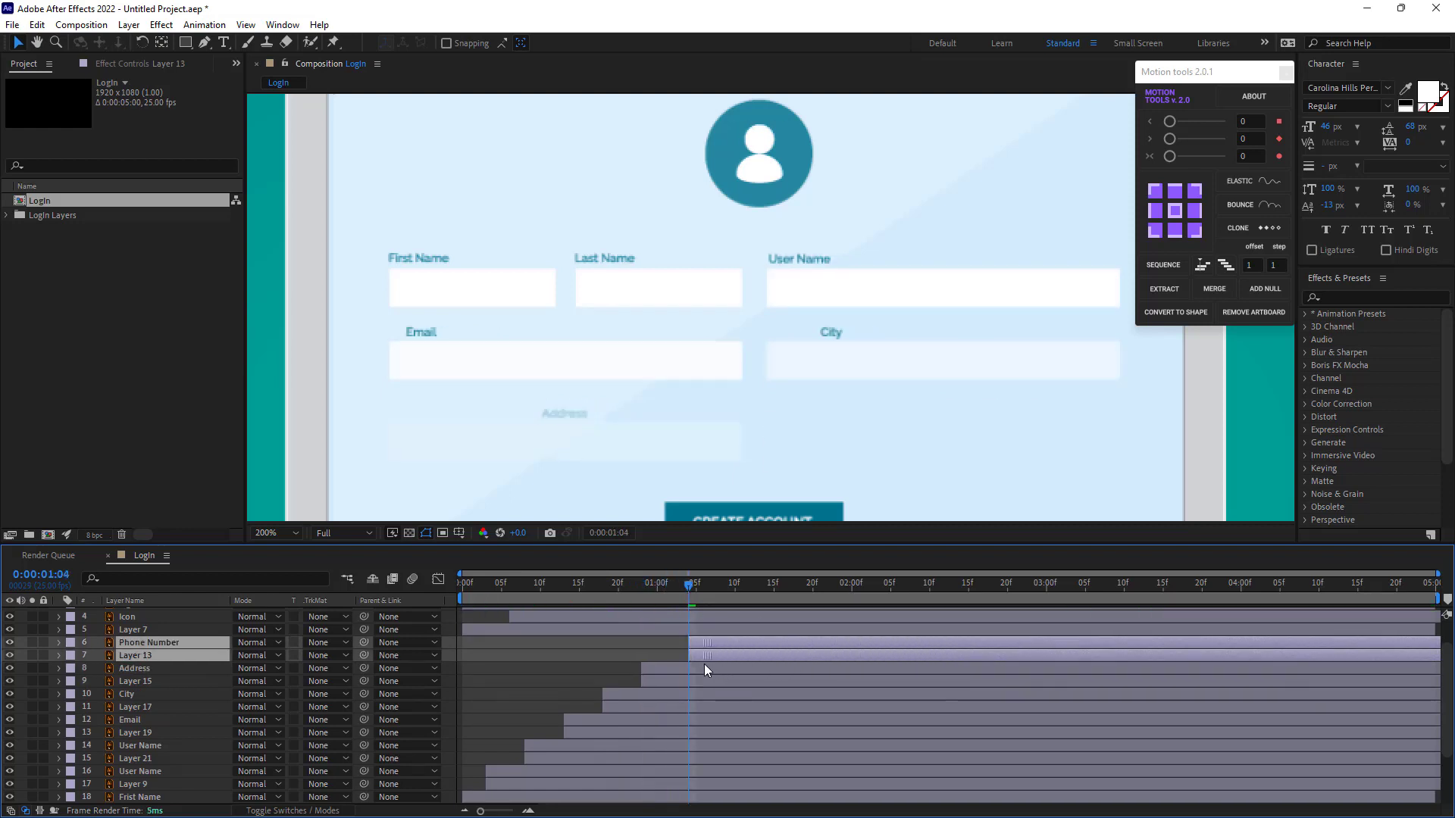
Play back the form animation from 0:00:00:00 and scrub to 0:00:01:12 to check the stagger timing
{"action": "left_click_drag", "start_coordinate": [664, 602], "coordinate": [448, 604]}
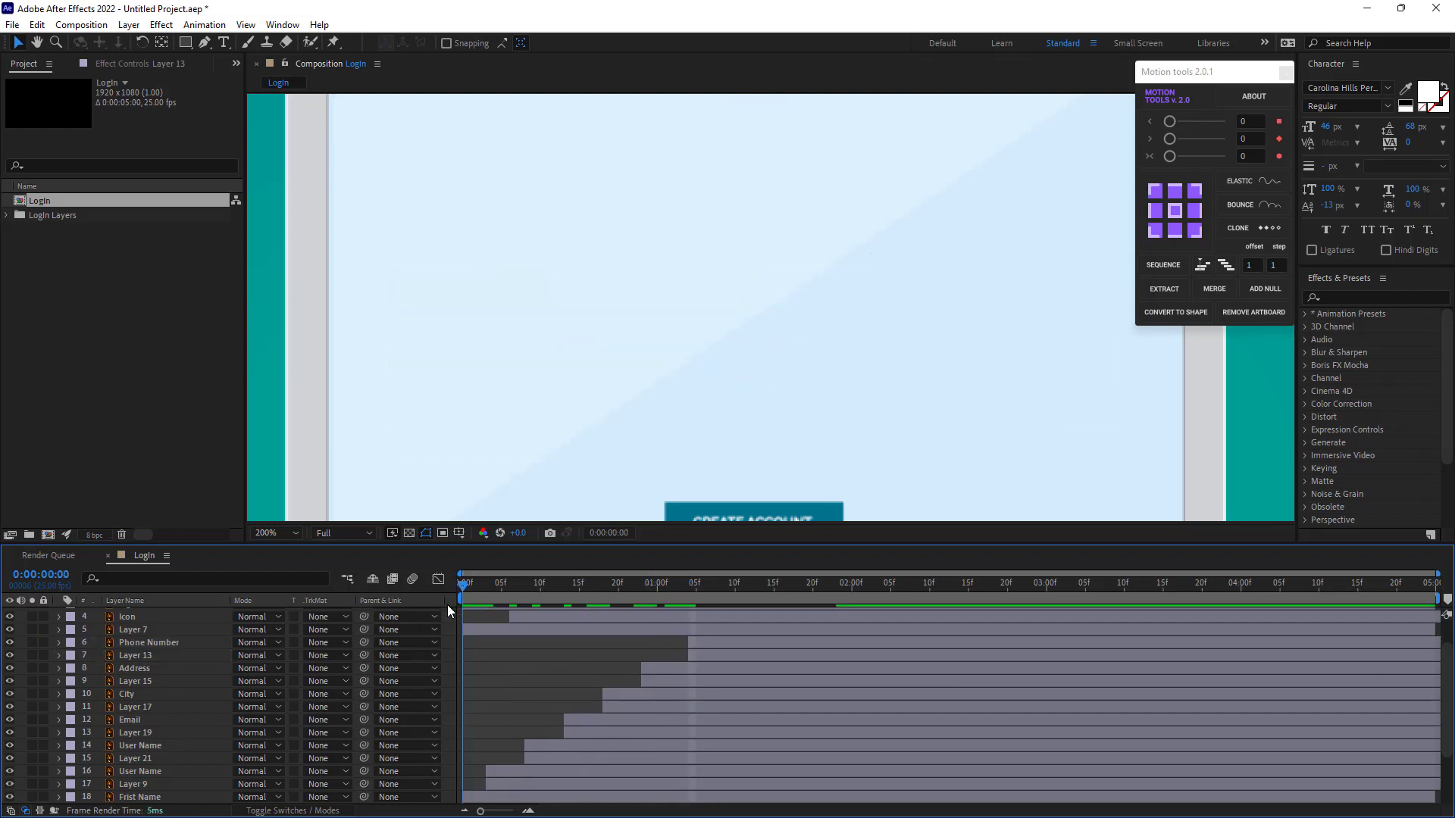
{"action": "key", "text": "space"}
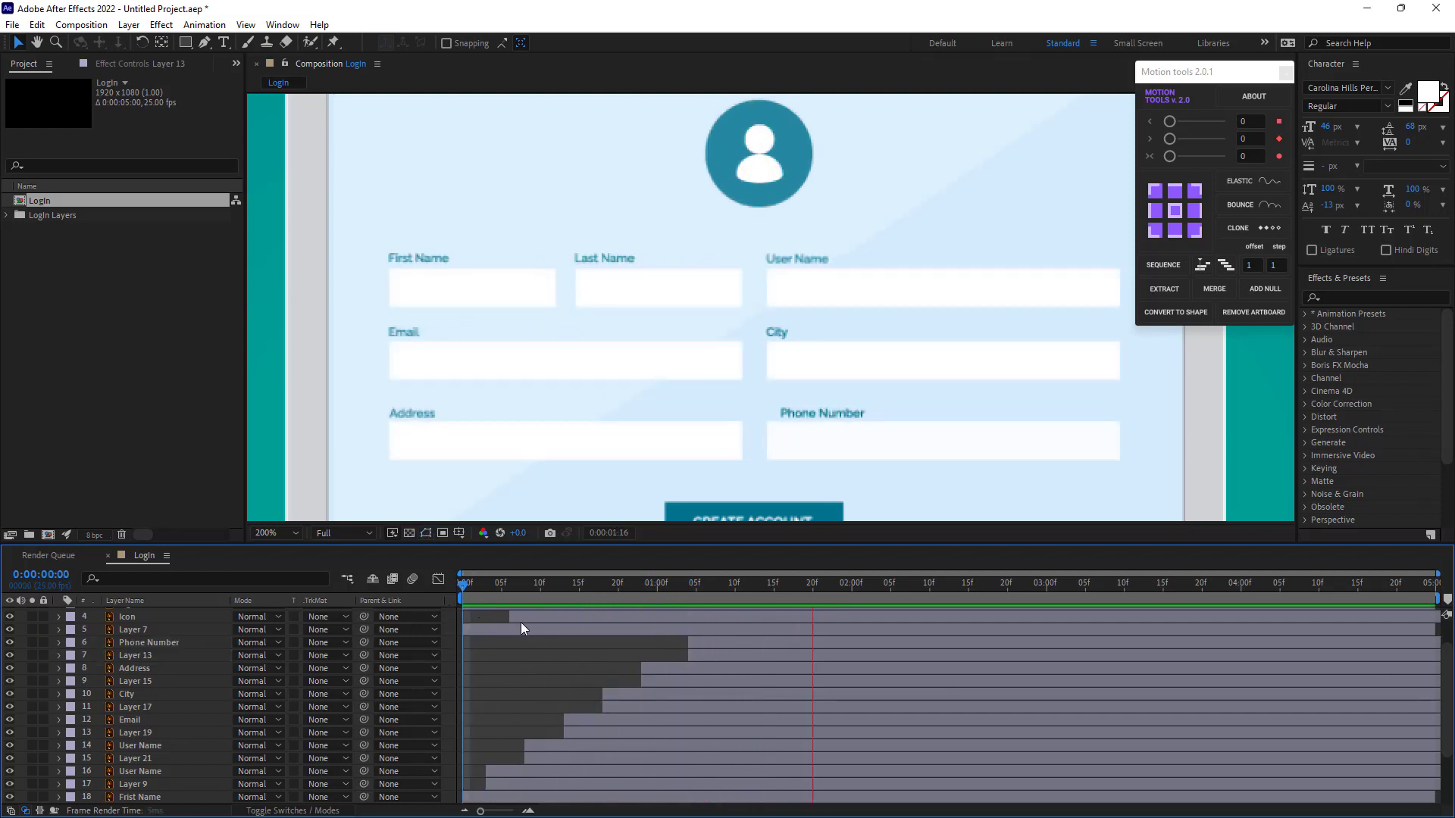
{"action": "key", "text": "space"}
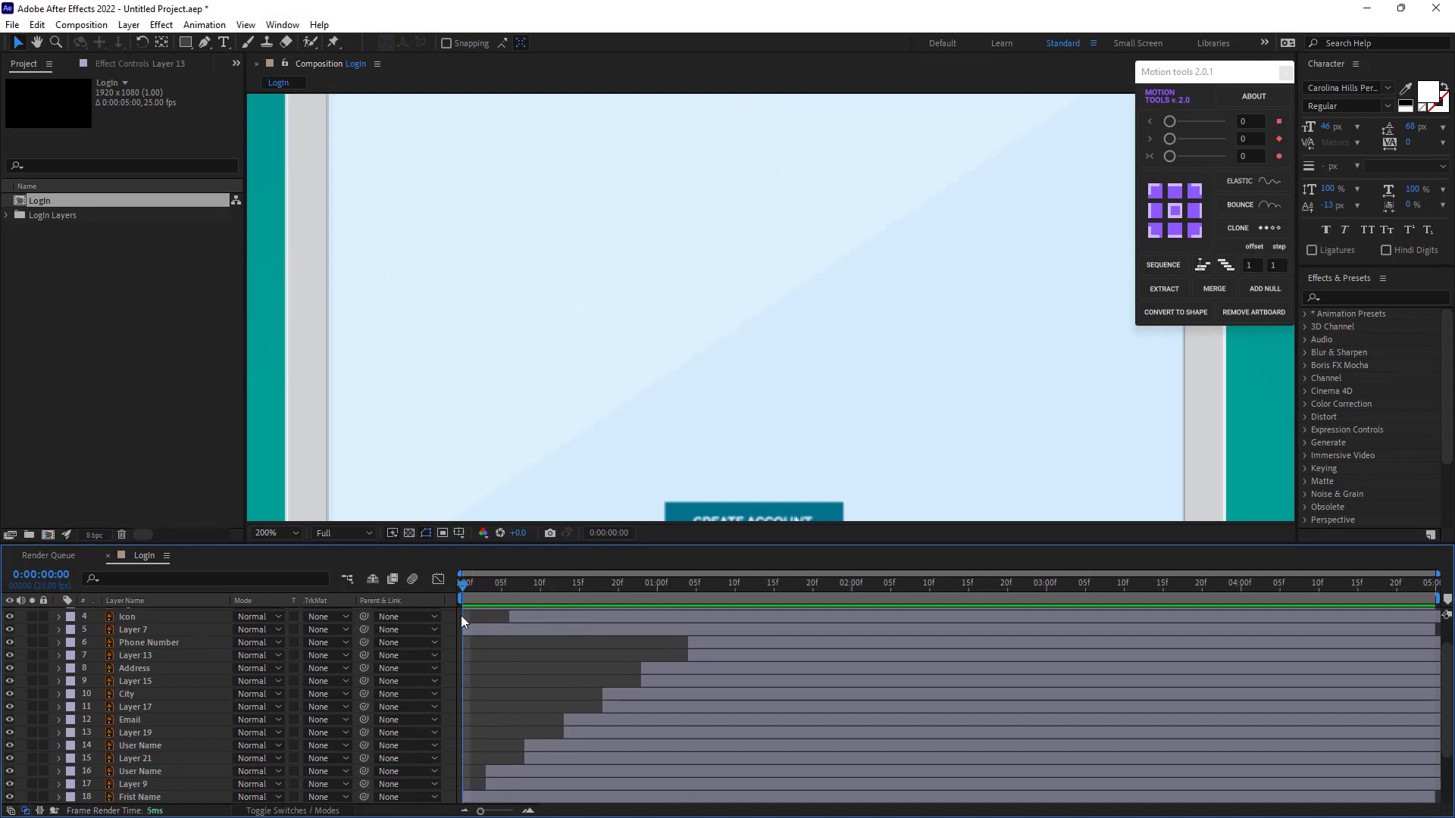
{"action": "key", "text": "space"}
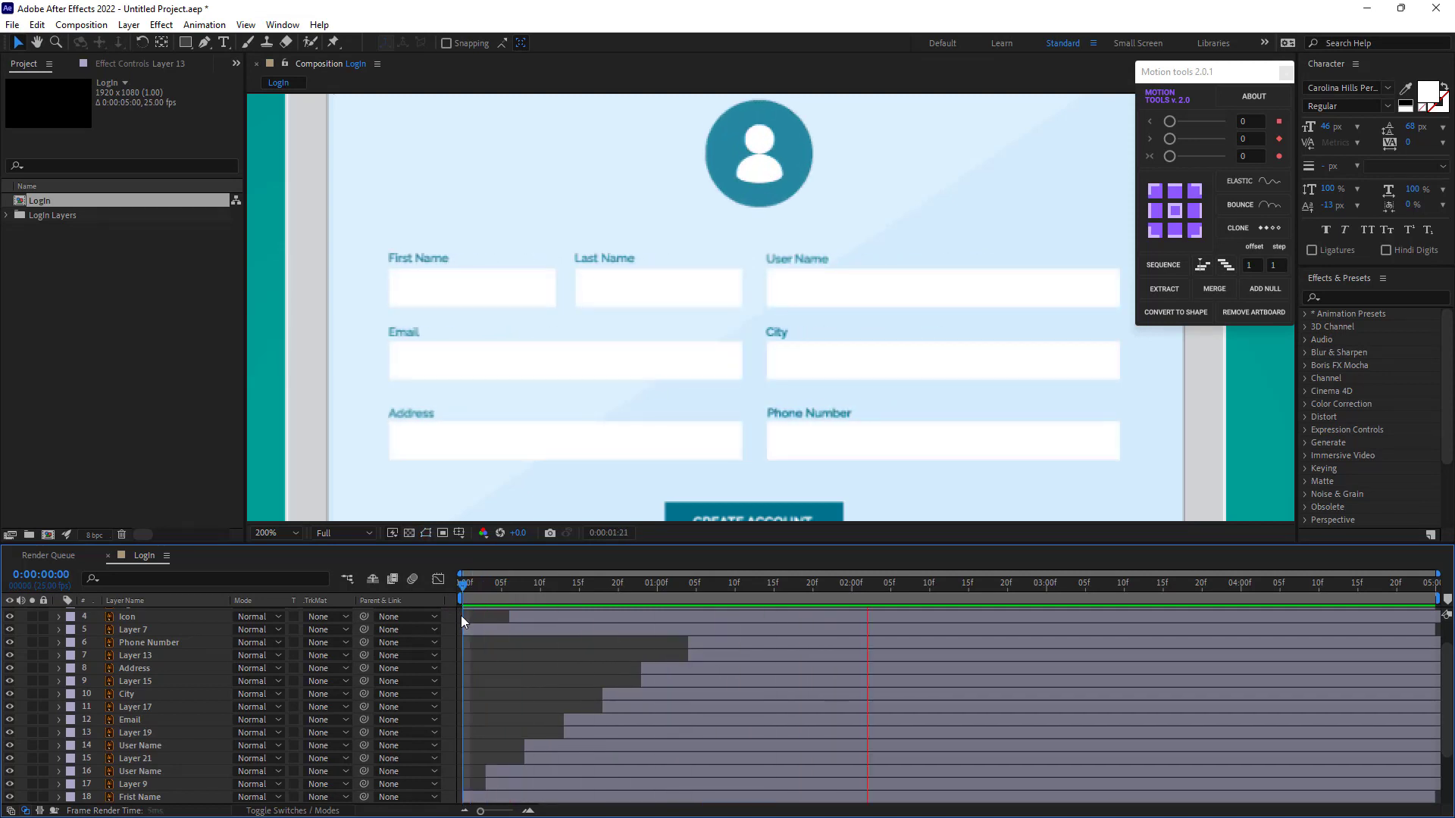
{"action": "key", "text": "space"}
{"action": "left_click_drag", "start_coordinate": [477, 599], "coordinate": [438, 633]}
{"action": "key", "text": "space"}
{"action": "key", "text": "space"}
{"action": "scroll", "coordinate": [541, 602], "scroll_direction": "down", "scroll_amount": 2}
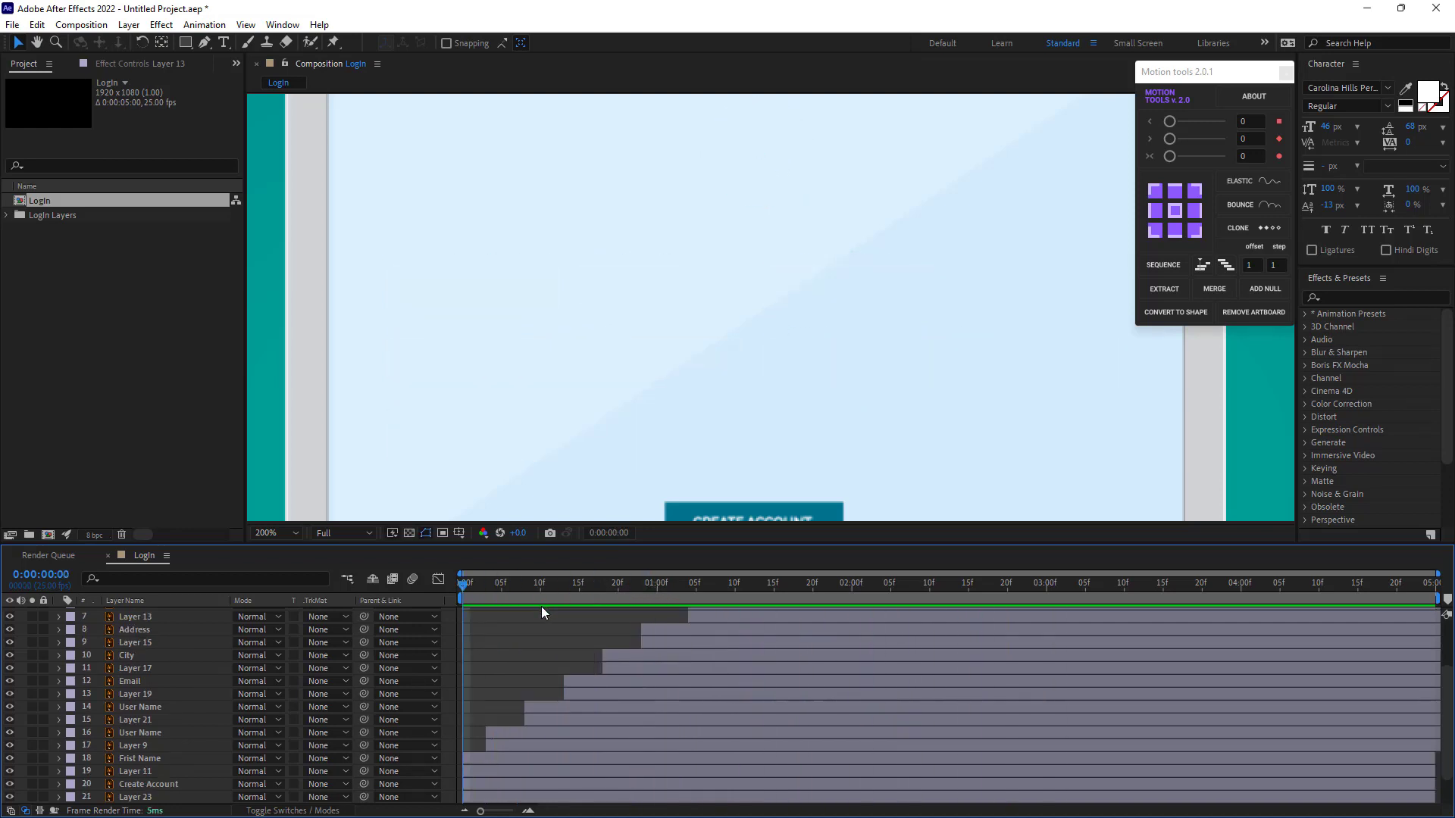
{"action": "left_click", "coordinate": [489, 732]}
{"action": "left_click", "coordinate": [479, 771]}
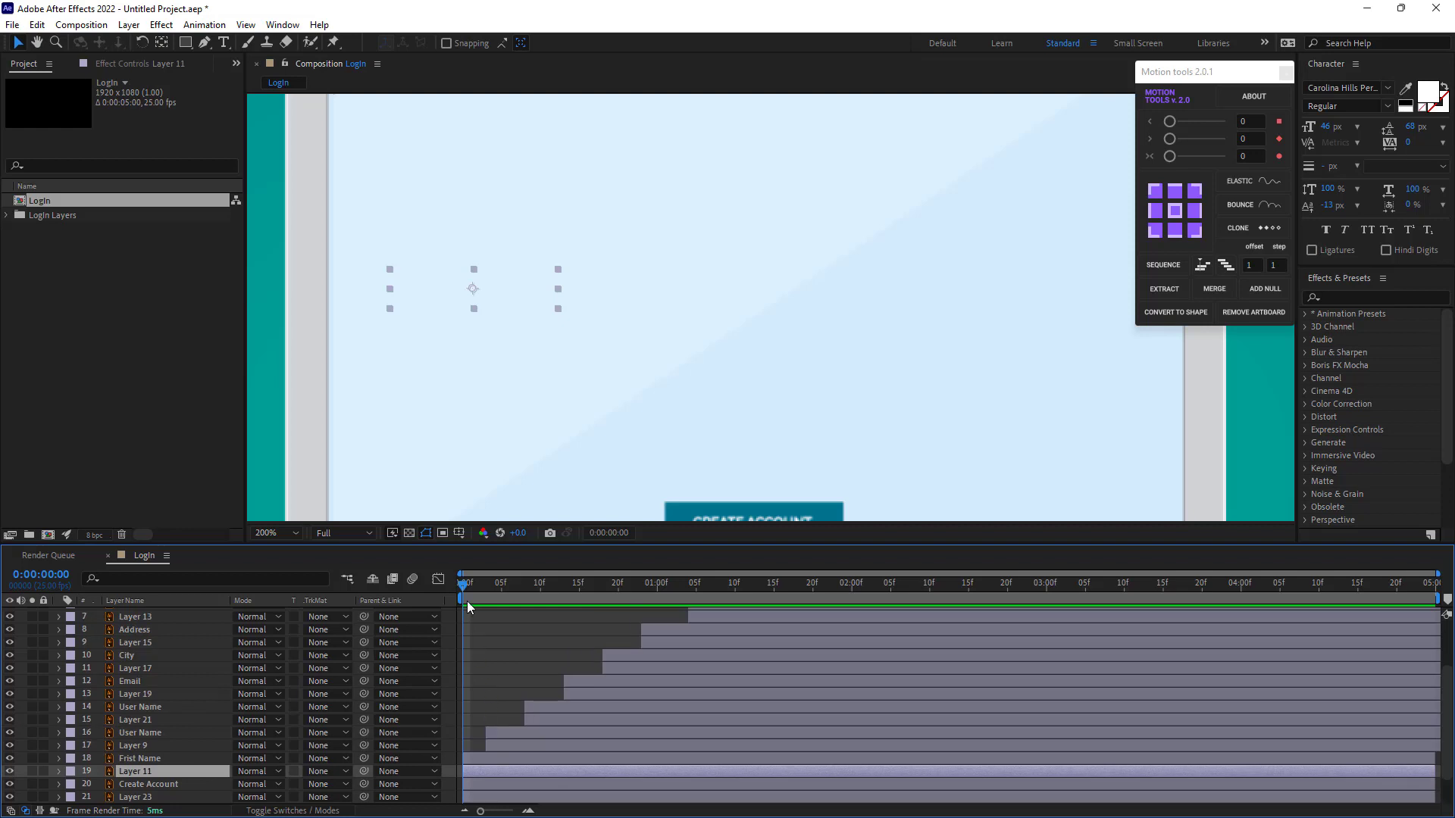
{"action": "left_click_drag", "start_coordinate": [479, 586], "coordinate": [753, 601]}
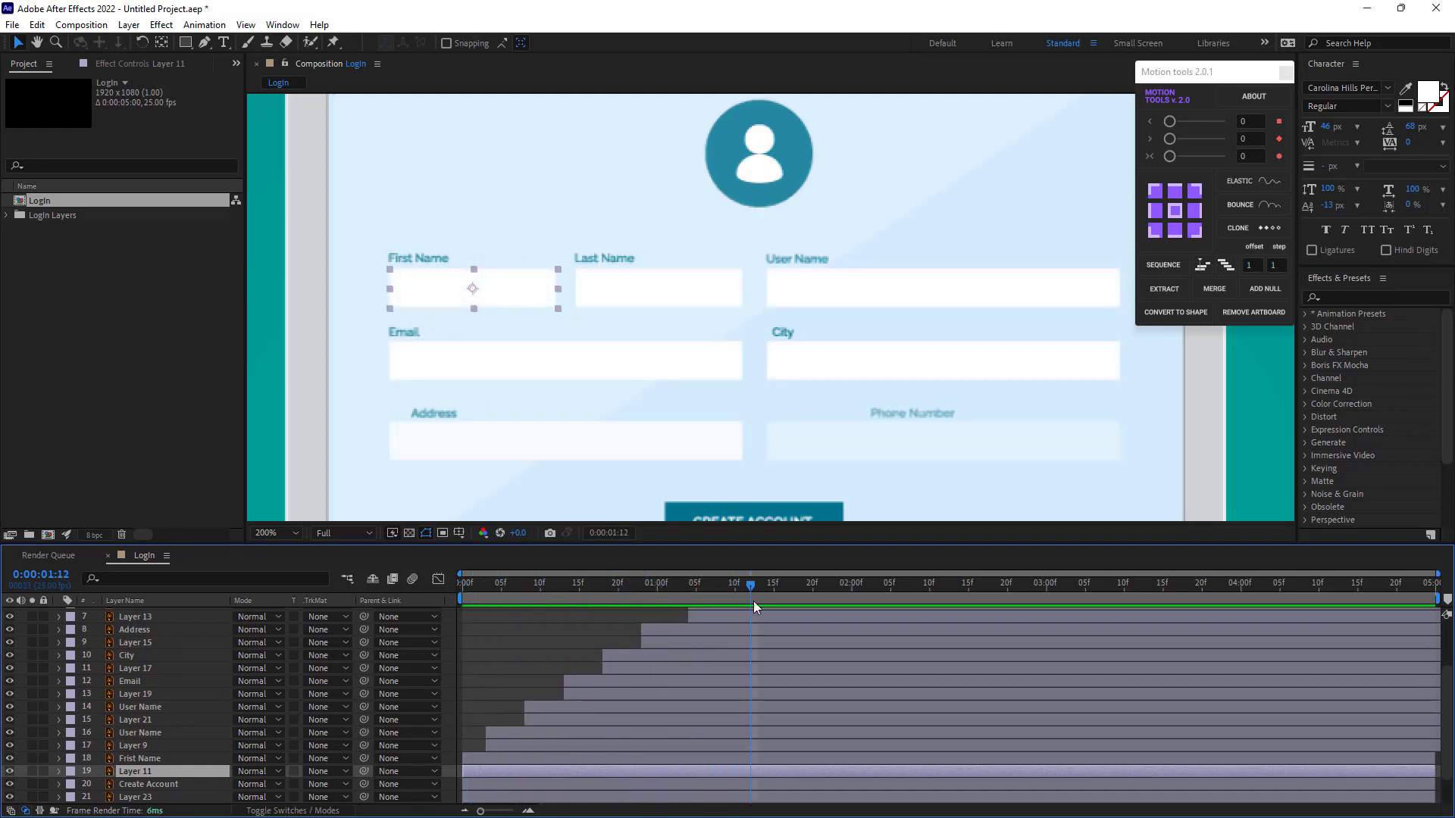
Align the Phone Number label's Position keyframes with its Opacity keyframes, at 0:00:01:04 and about 0:00:01:18
{"action": "scroll", "coordinate": [739, 644], "scroll_direction": "up", "scroll_amount": 3}
{"action": "left_click", "coordinate": [712, 676]}
{"action": "key", "text": "u"}
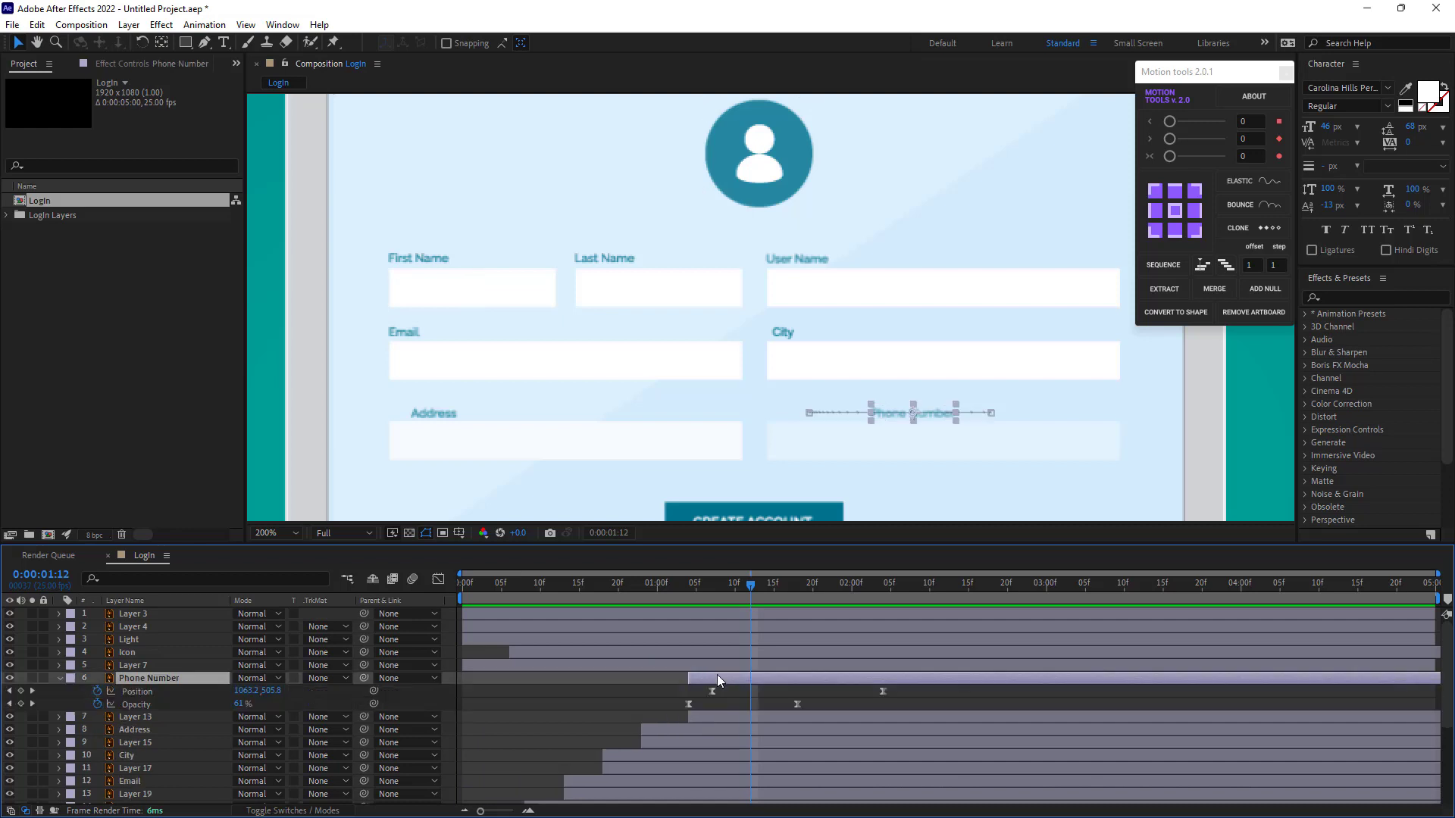
{"action": "left_click_drag", "start_coordinate": [930, 696], "coordinate": [689, 697]}
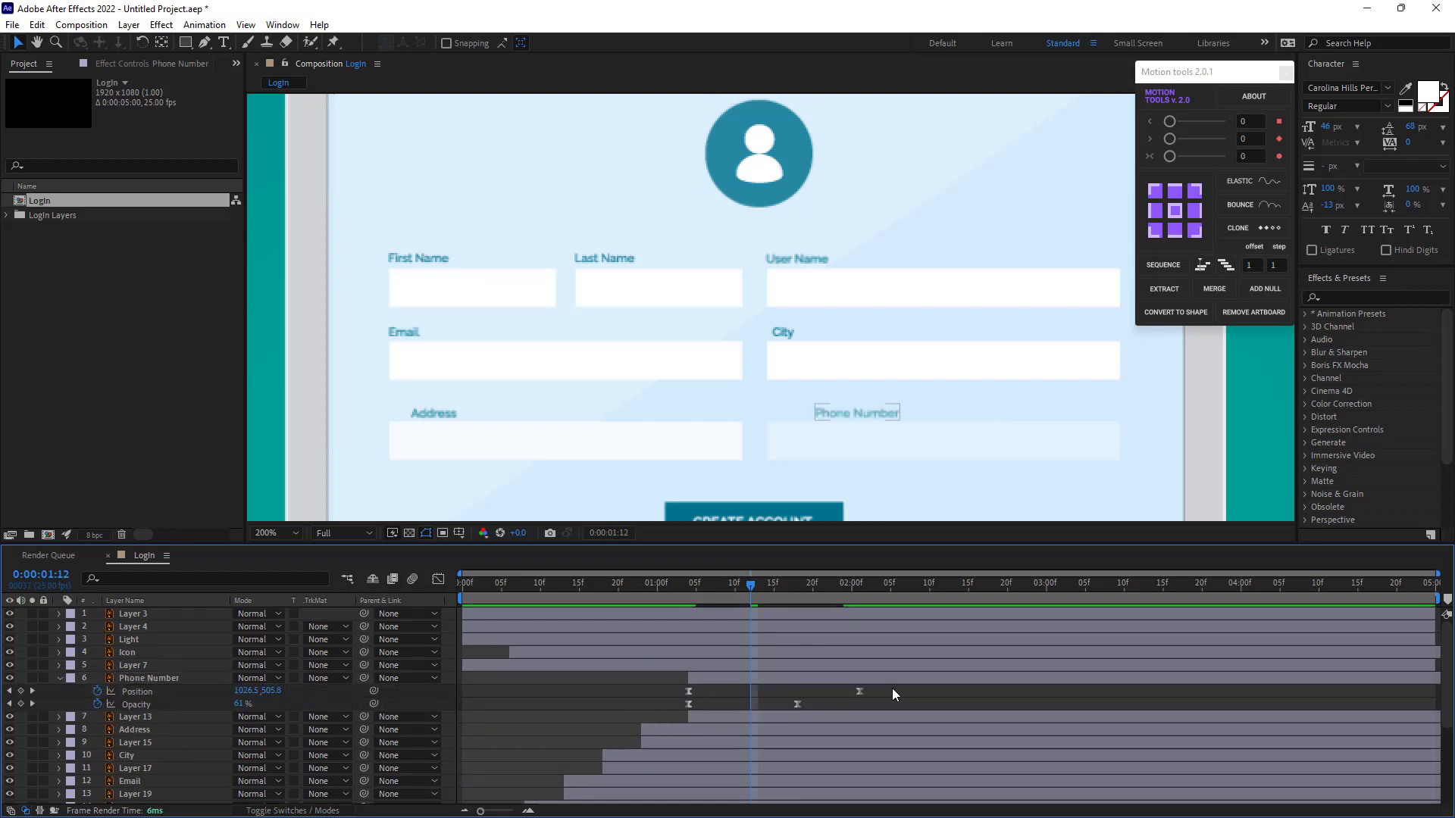
{"action": "left_click_drag", "start_coordinate": [859, 691], "coordinate": [798, 691]}
{"action": "left_click", "coordinate": [638, 684]}
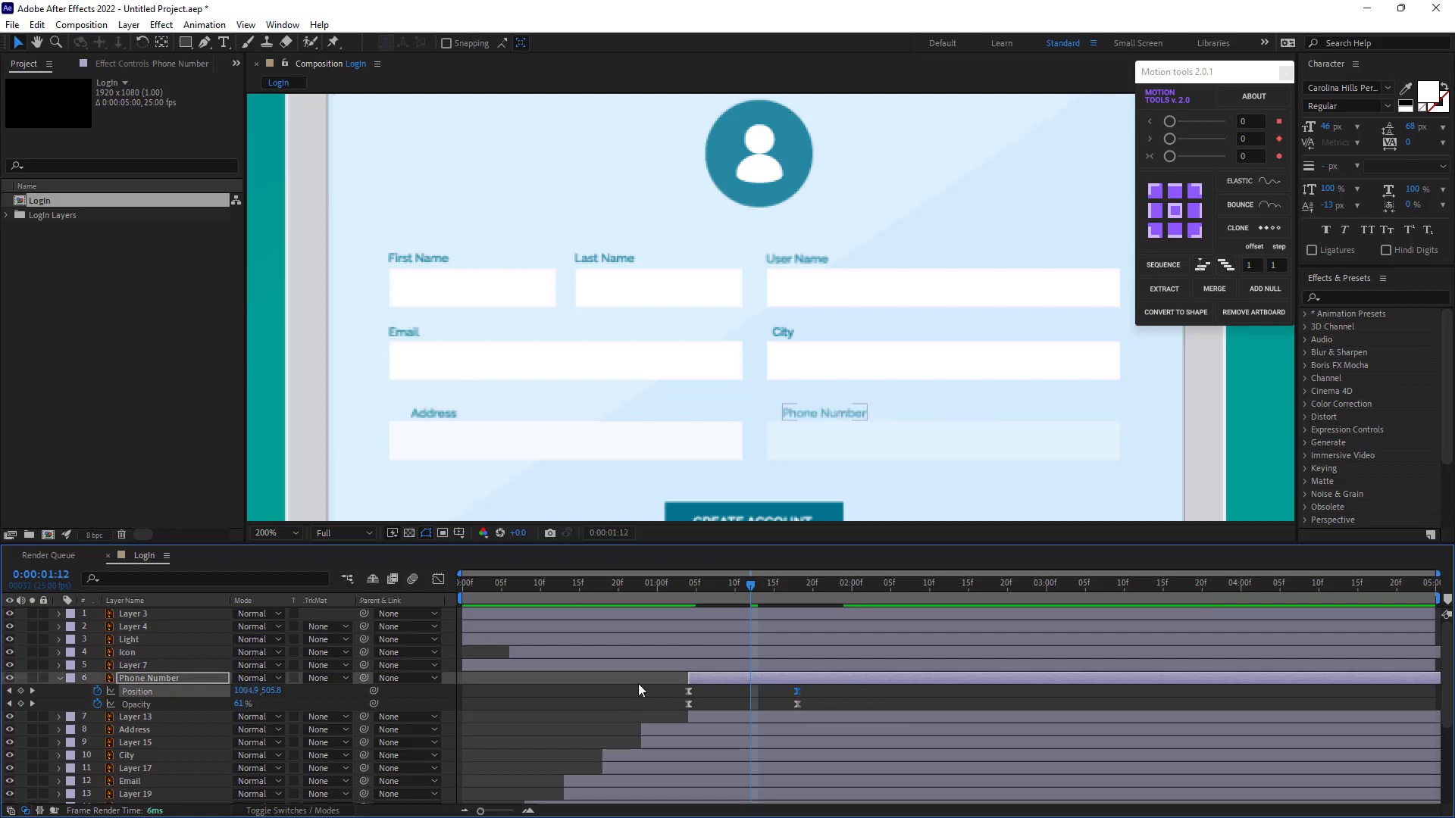
Play back the Phone Number label's slide-in and fade-in from just before its start, then set the playhead to 0:00:01:04
{"action": "left_click", "coordinate": [682, 586]}
{"action": "left_click", "coordinate": [690, 594]}
{"action": "key", "text": "space"}
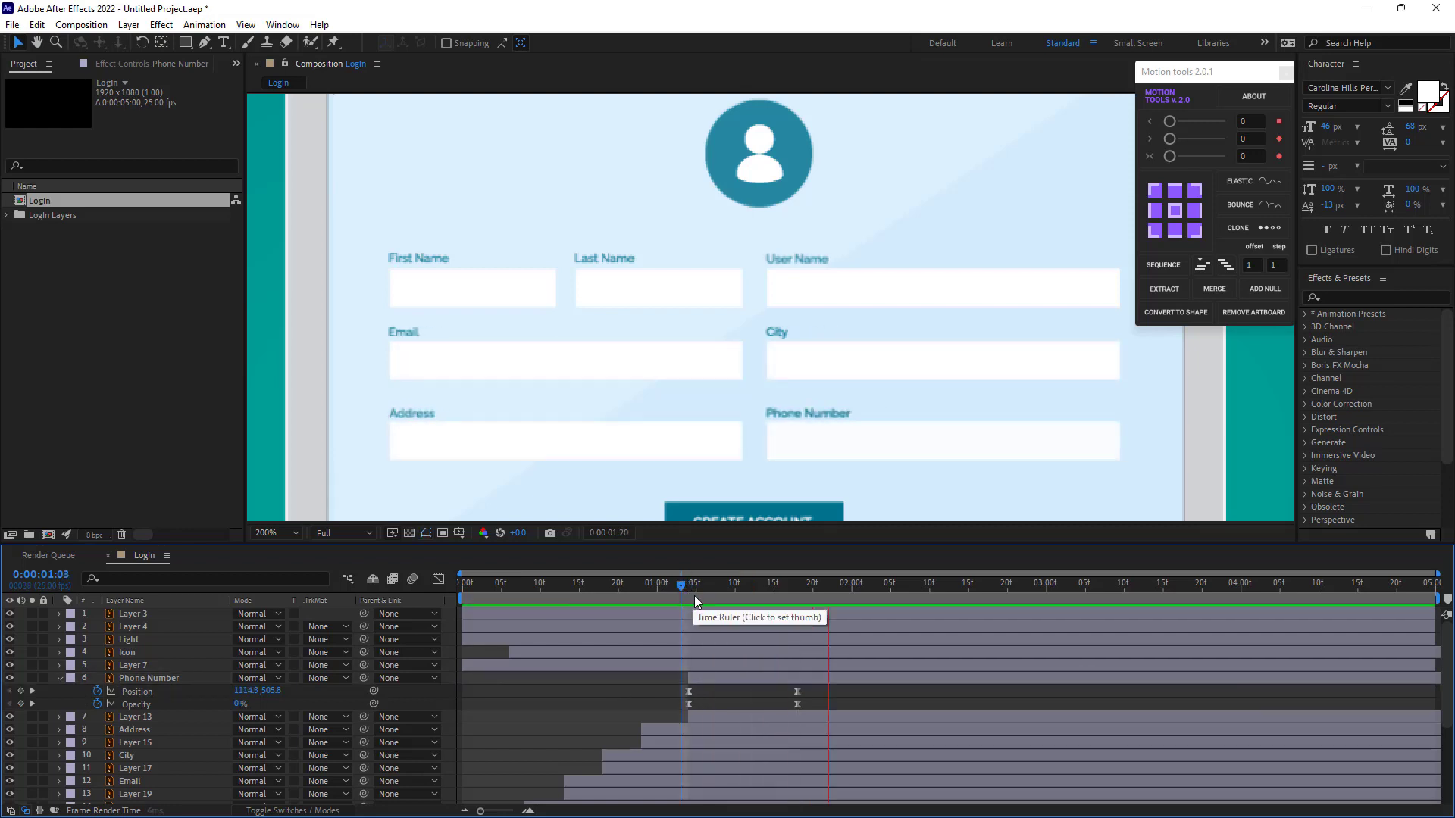
{"action": "key", "text": "space"}
{"action": "left_click", "coordinate": [667, 598]}
{"action": "key", "text": "space"}
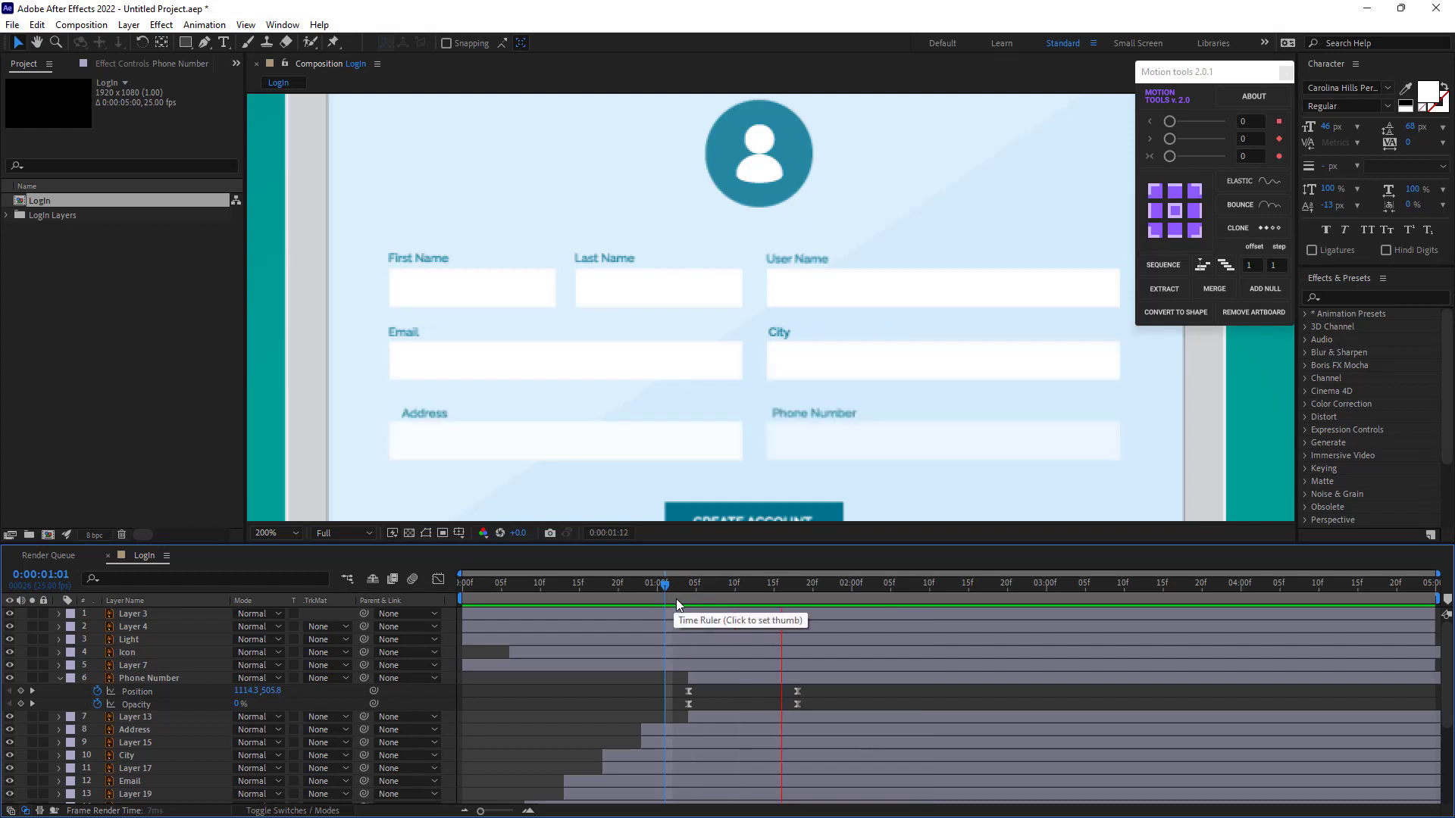
{"action": "left_click", "coordinate": [687, 592]}
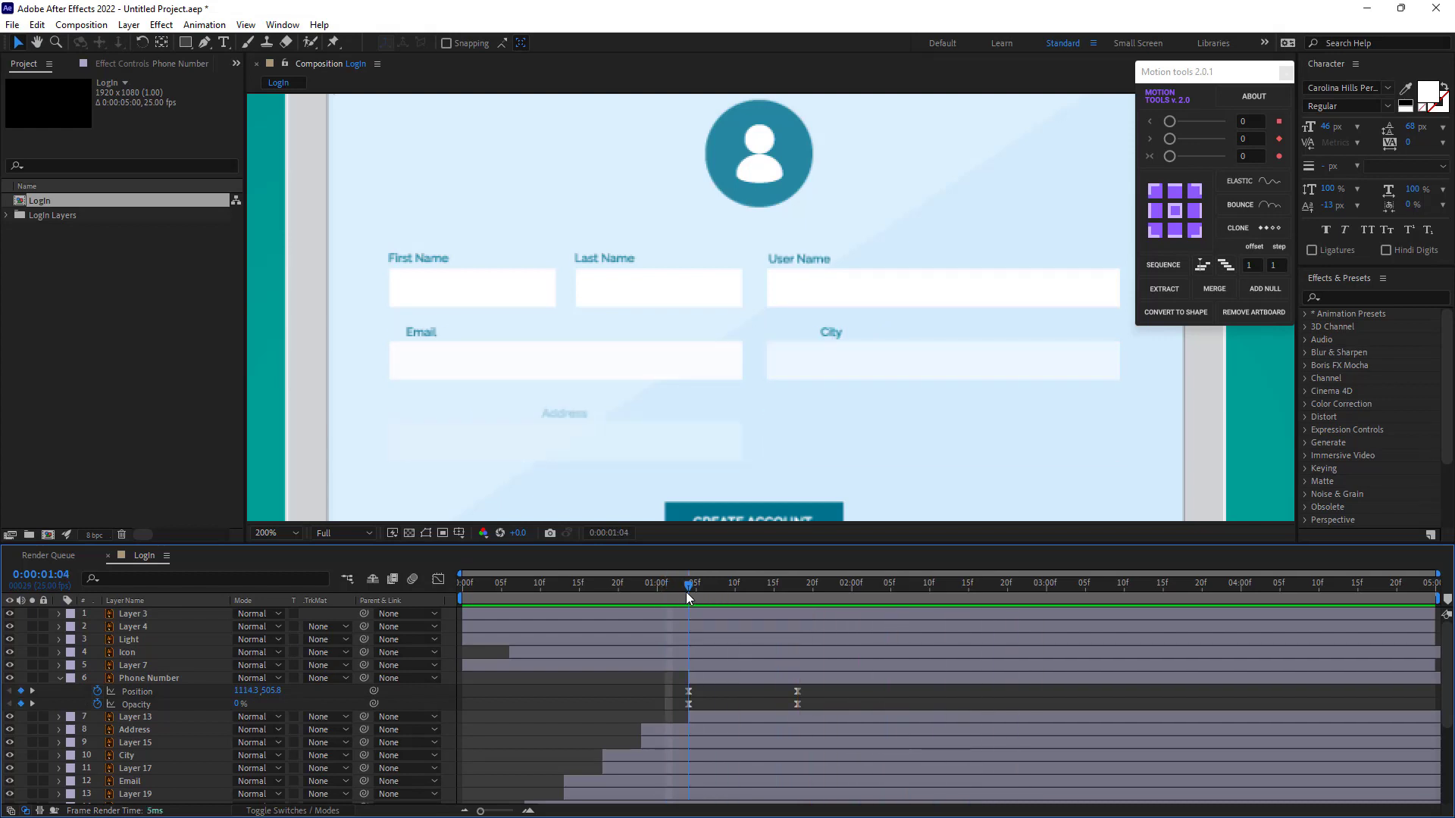
Align the Address label's Position keyframes with its Opacity keyframes, at 0:00:00:23 and 0:00:01:12, and preview the animation
{"action": "left_click", "coordinate": [683, 729]}
{"action": "scroll", "coordinate": [684, 729], "scroll_direction": "down", "scroll_amount": 1}
{"action": "key", "text": "u"}
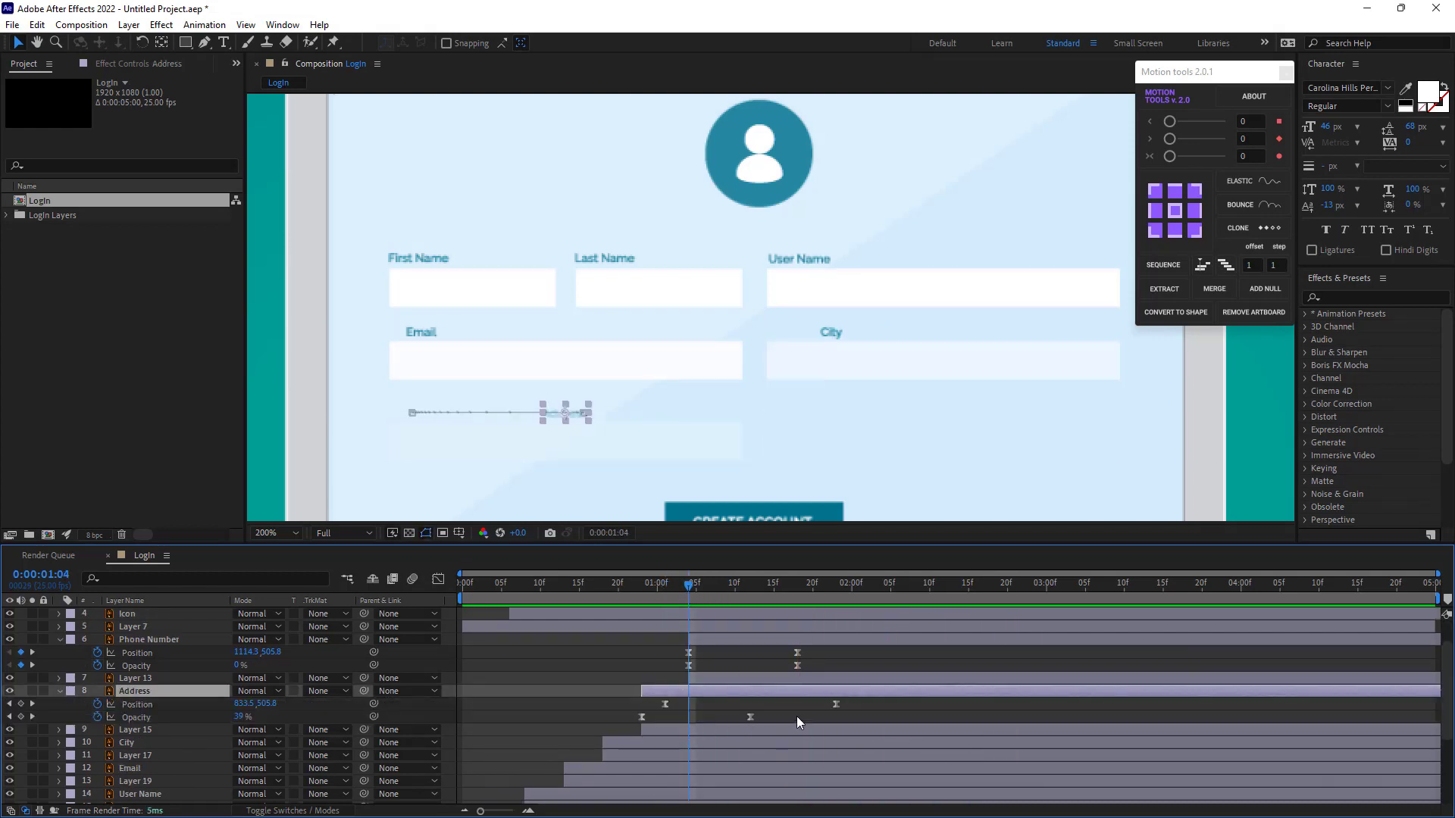
{"action": "left_click", "coordinate": [665, 704]}
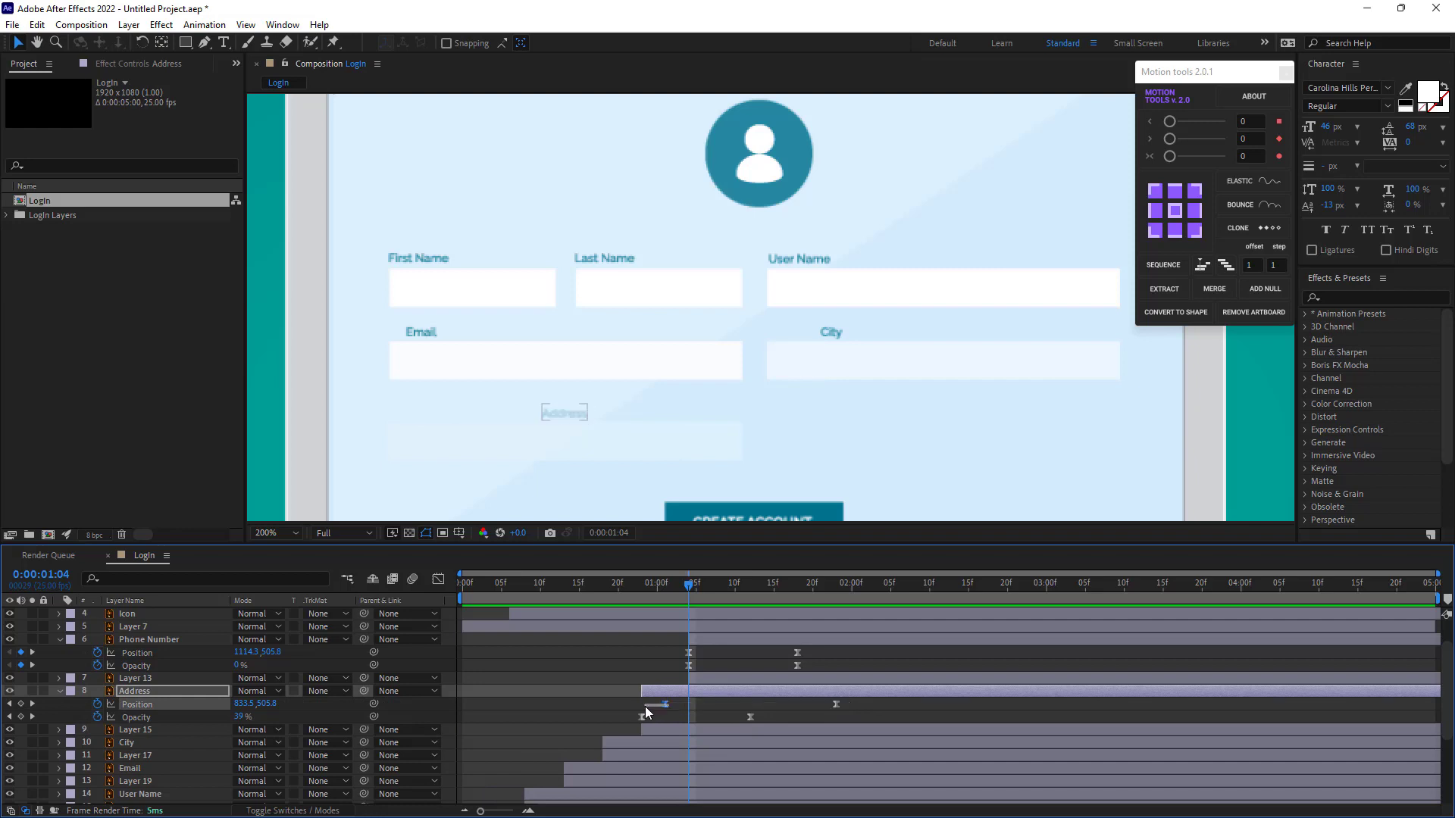
{"action": "left_click_drag", "start_coordinate": [853, 704], "coordinate": [643, 705]}
{"action": "left_click", "coordinate": [834, 704]}
{"action": "left_click_drag", "start_coordinate": [814, 704], "coordinate": [748, 708]}
{"action": "left_click", "coordinate": [680, 646]}
{"action": "left_click_drag", "start_coordinate": [645, 587], "coordinate": [631, 595]}
{"action": "key", "text": "space"}
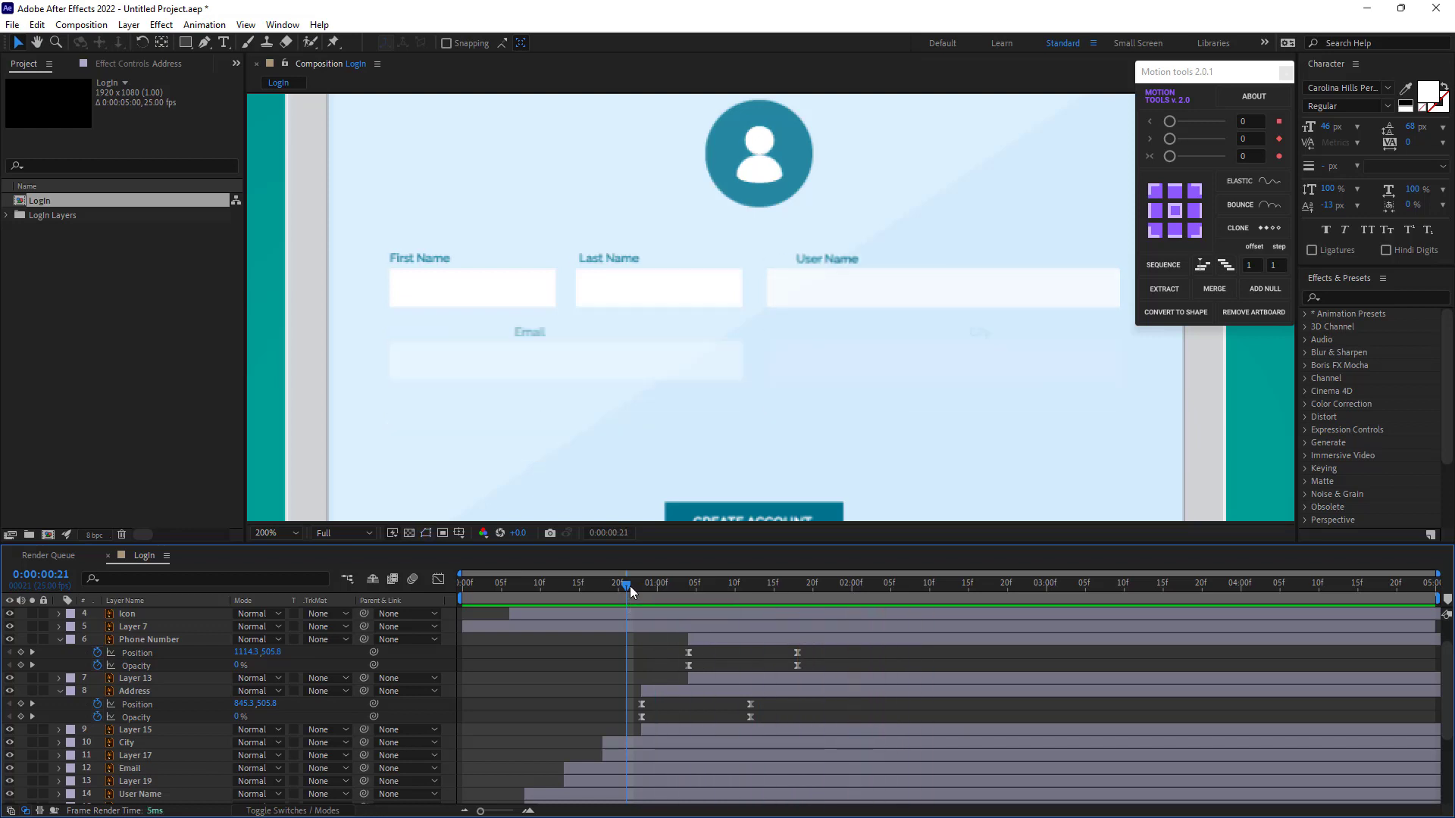
Align the City label's Position keyframes with its Opacity keyframes, at 0:00:00:18 and about 0:00:01:07
{"action": "scroll", "coordinate": [662, 684], "scroll_direction": "down", "scroll_amount": 2}
{"action": "left_click", "coordinate": [641, 703]}
{"action": "key", "text": "u"}
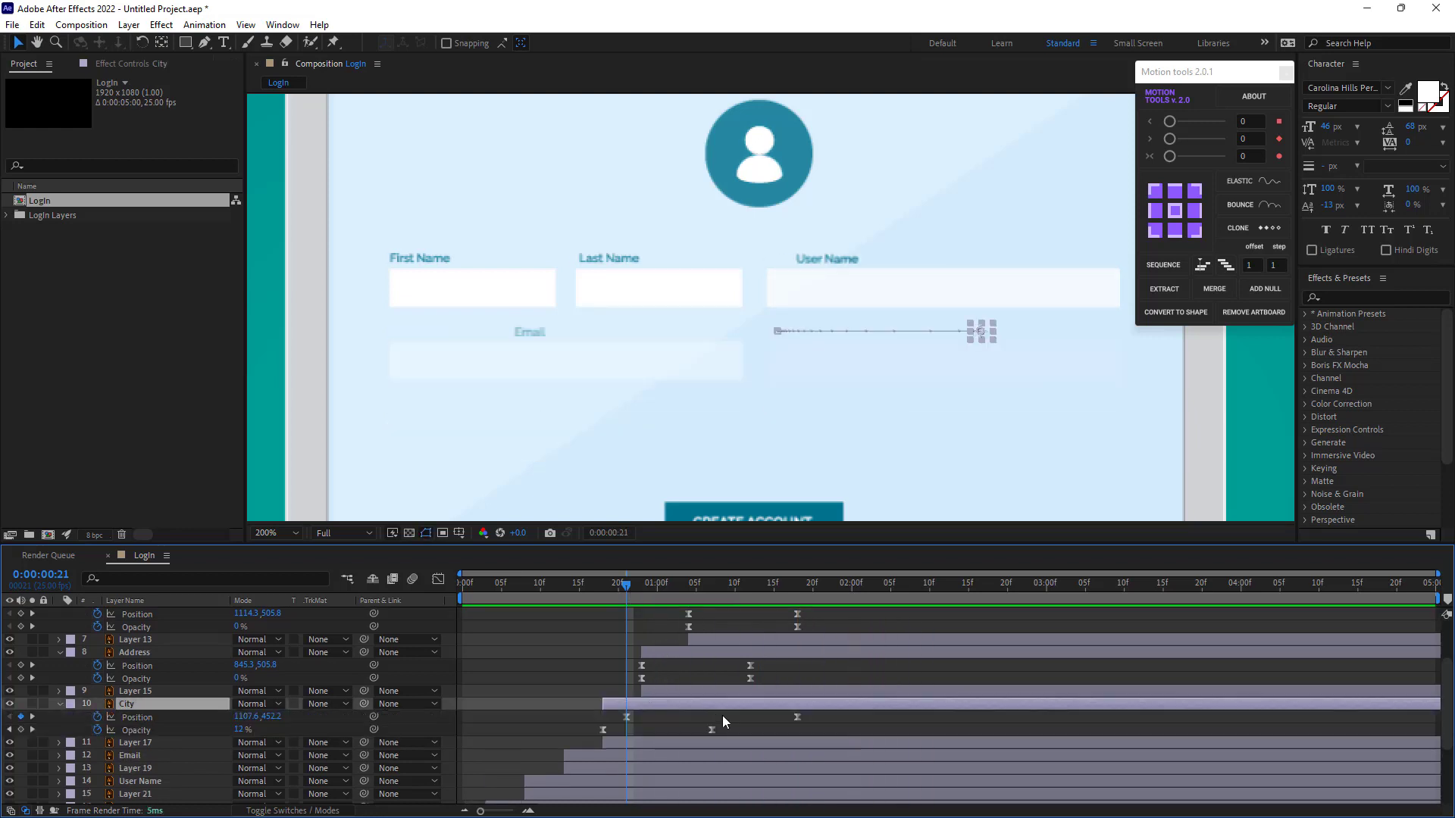
{"action": "left_click_drag", "start_coordinate": [825, 722], "coordinate": [603, 717]}
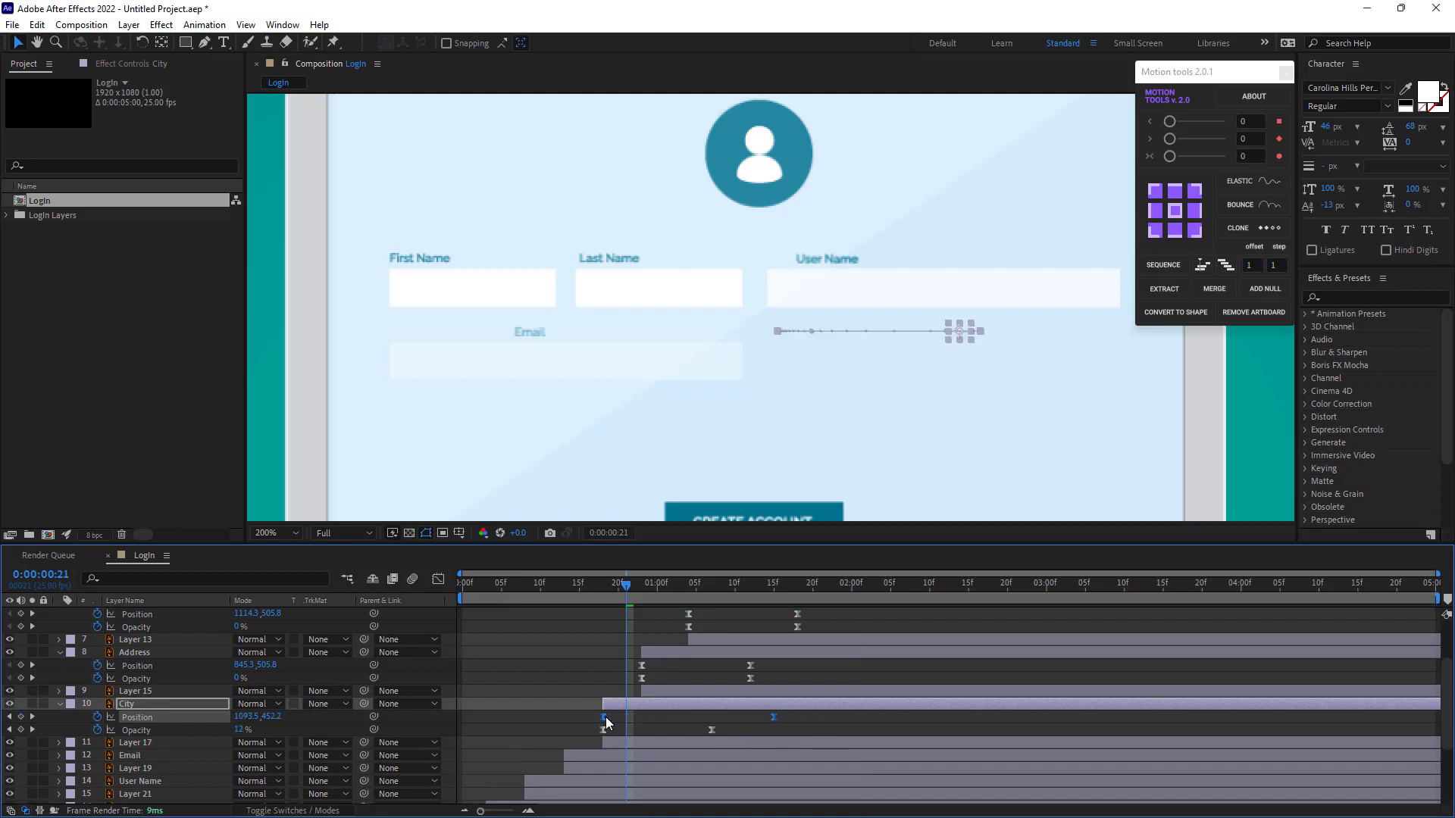
{"action": "left_click_drag", "start_coordinate": [774, 717], "coordinate": [710, 718]}
Align the Email label's Position keyframes with its Opacity keyframes, at 0:00:00:13 and about 0:00:01:02
{"action": "scroll", "coordinate": [611, 725], "scroll_direction": "down", "scroll_amount": 2}
{"action": "left_click", "coordinate": [596, 720]}
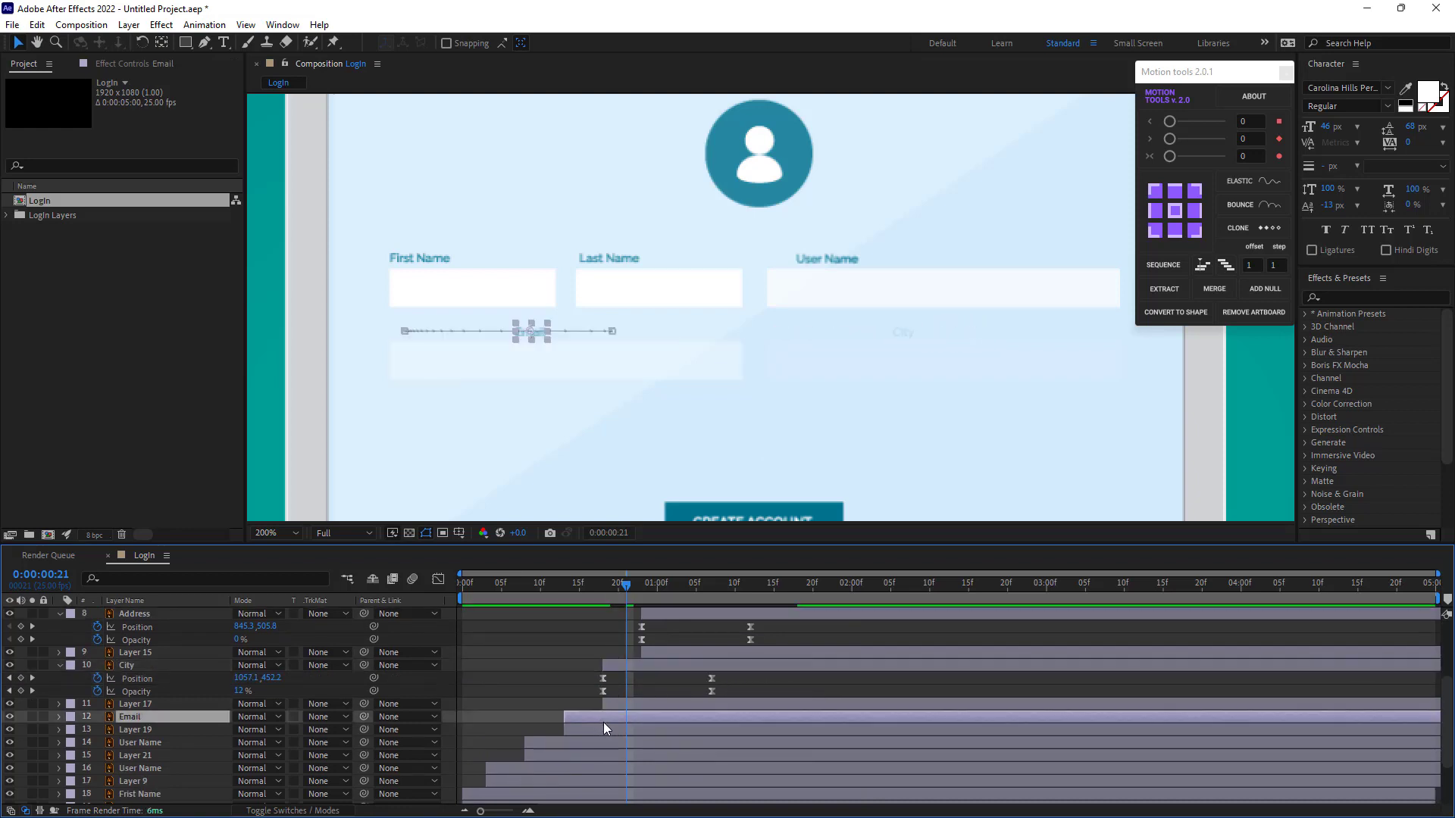
{"action": "key", "text": "u"}
{"action": "left_click_drag", "start_coordinate": [775, 729], "coordinate": [567, 736]}
{"action": "left_click", "coordinate": [761, 731]}
{"action": "left_click_drag", "start_coordinate": [735, 731], "coordinate": [525, 704]}
Align the User Name label's (layer 14) Position keyframes with its Opacity keyframes, at about 0:00:00:08 and 0:00:00:22
{"action": "scroll", "coordinate": [595, 740], "scroll_direction": "down", "scroll_amount": 3}
{"action": "left_click", "coordinate": [556, 694]}
{"action": "key", "text": "u"}
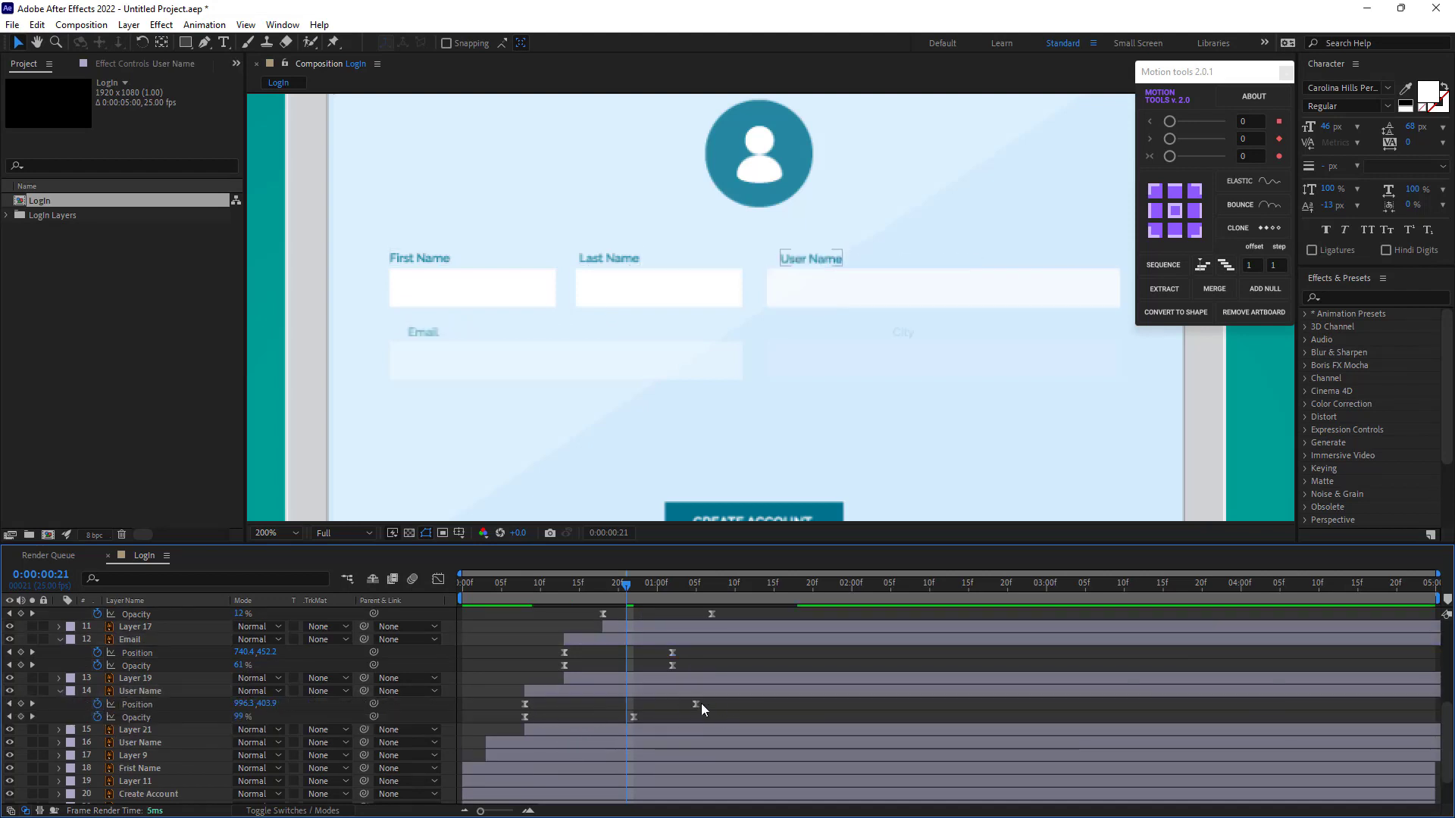
{"action": "left_click_drag", "start_coordinate": [664, 704], "coordinate": [487, 720]}
Align the Last Name label's (layer 16) Position keyframes with its Opacity keyframes, at 0:00:00:03 and about 0:00:00:17
{"action": "scroll", "coordinate": [556, 712], "scroll_direction": "down", "scroll_amount": 1}
{"action": "left_click", "coordinate": [539, 707]}
{"action": "key", "text": "u"}
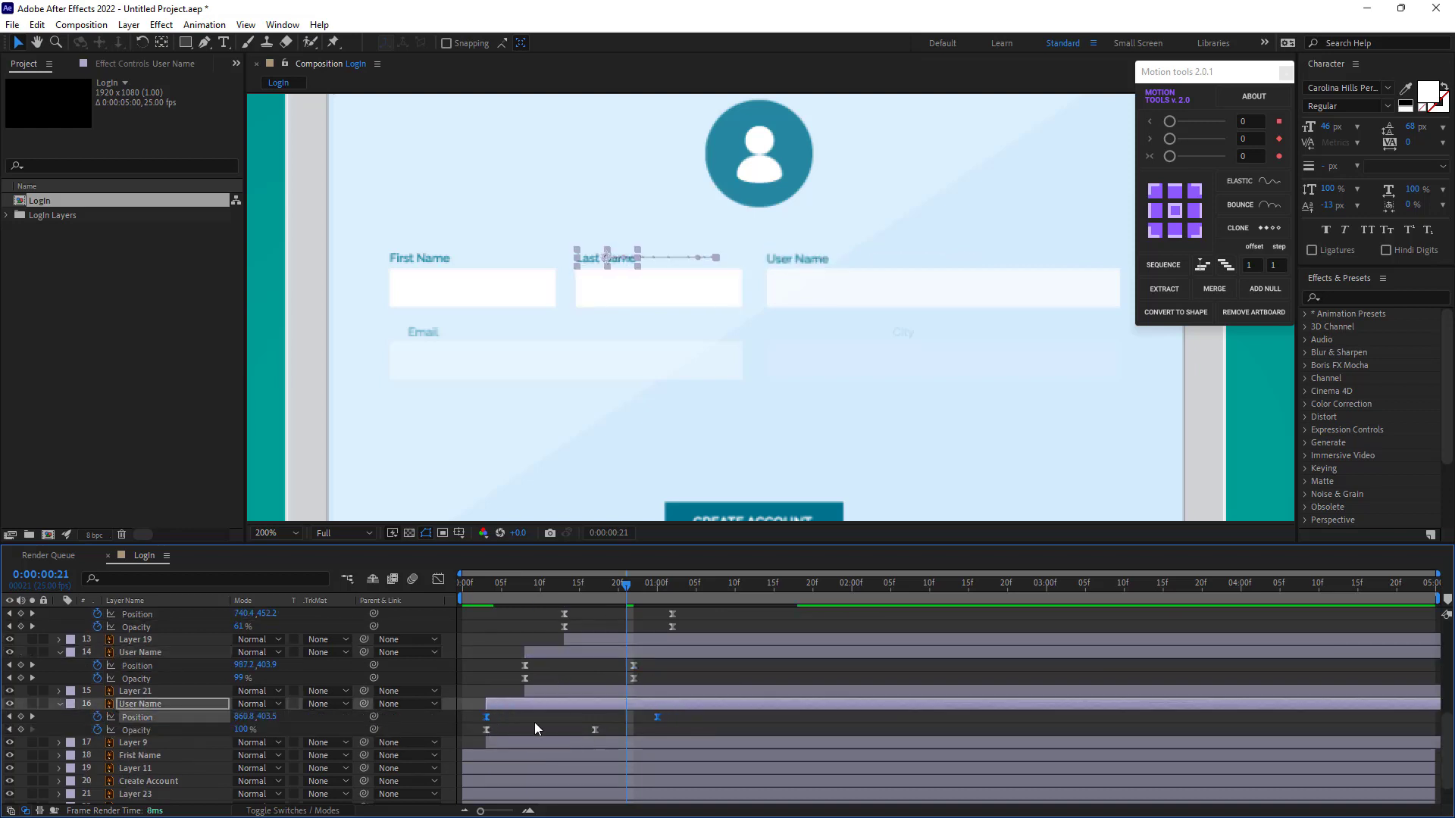
{"action": "left_click", "coordinate": [540, 724]}
{"action": "left_click", "coordinate": [657, 718]}
{"action": "left_click_drag", "start_coordinate": [653, 717], "coordinate": [595, 718]}
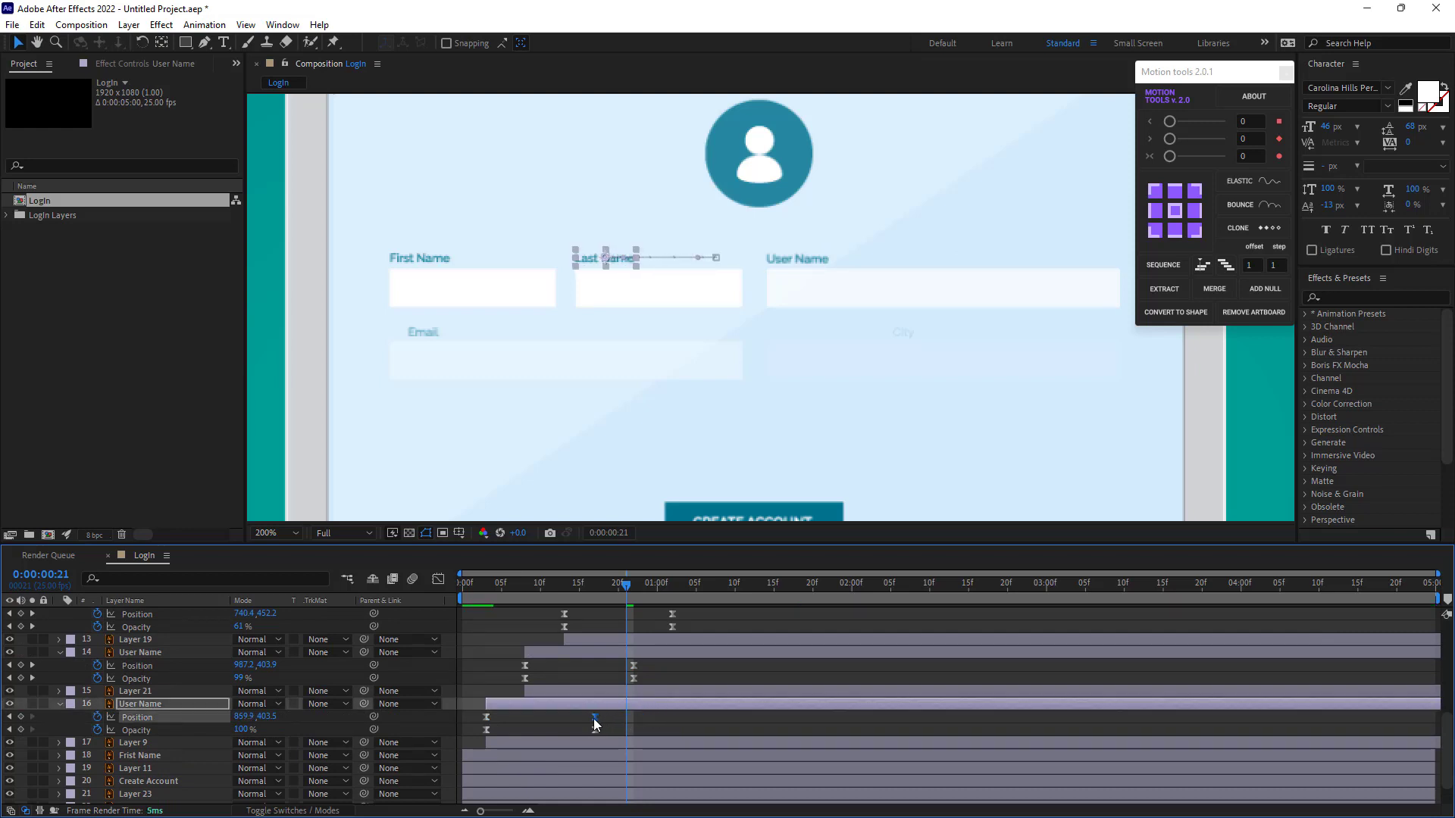
Align the First Name label's Position keyframes with its Opacity keyframes, at 0:00:00:00 and about 0:00:00:14
{"action": "scroll", "coordinate": [532, 722], "scroll_direction": "down", "scroll_amount": 1}
{"action": "left_click", "coordinate": [491, 717]}
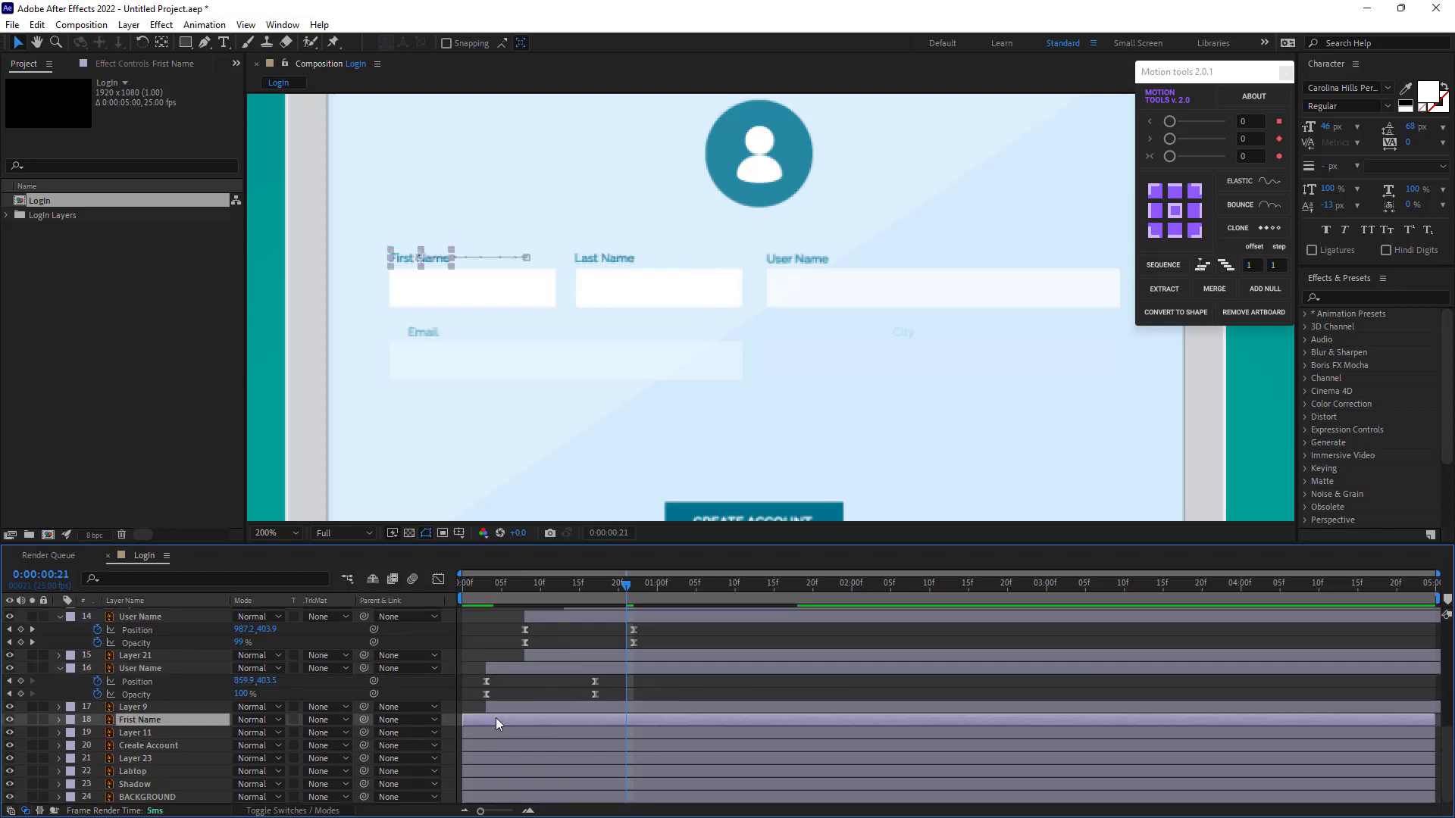
{"action": "key", "text": "u"}
{"action": "left_click_drag", "start_coordinate": [675, 733], "coordinate": [463, 734]}
{"action": "left_click", "coordinate": [634, 734]}
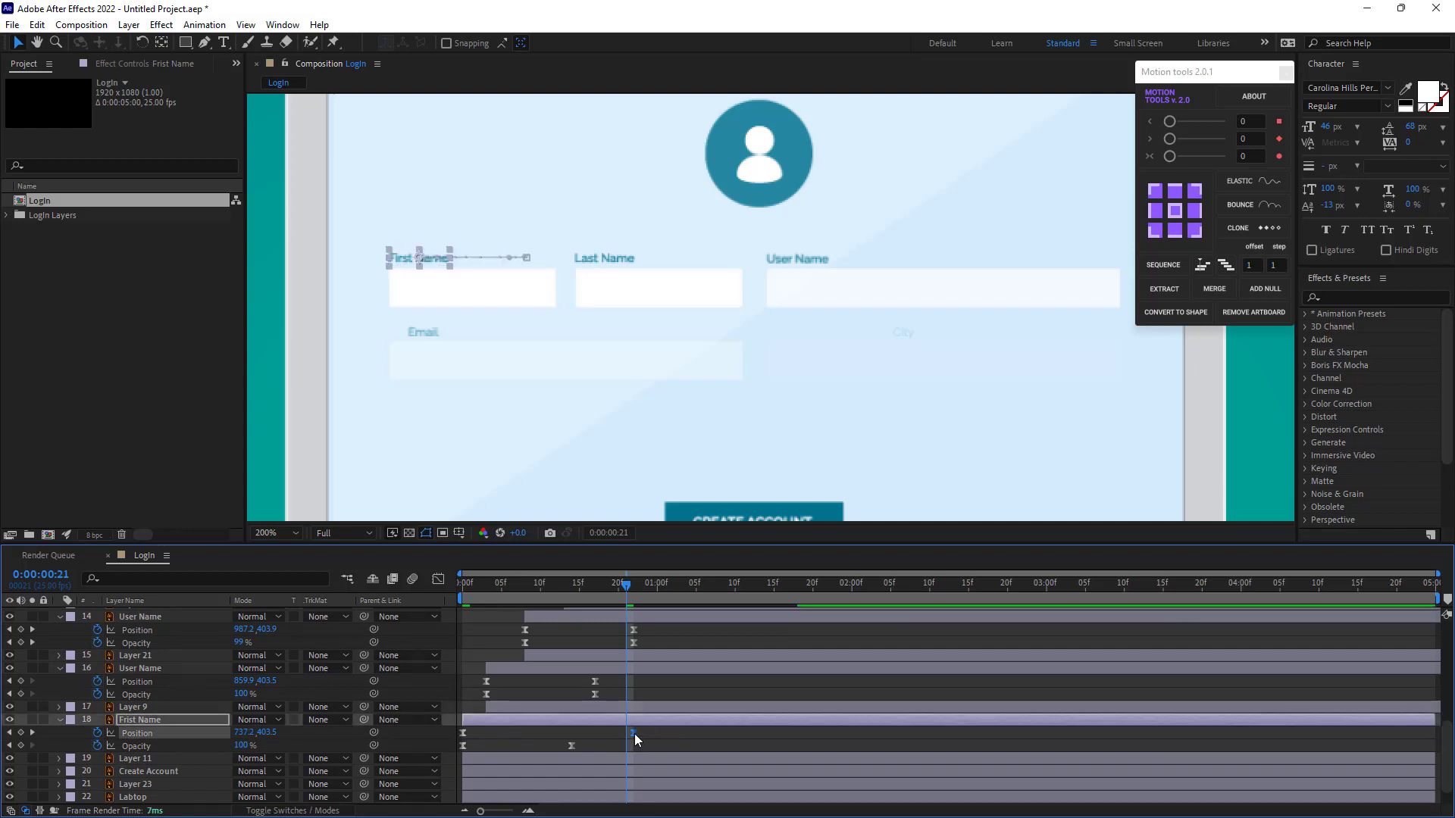
{"action": "left_click_drag", "start_coordinate": [635, 734], "coordinate": [569, 735]}
{"action": "left_click", "coordinate": [516, 742]}
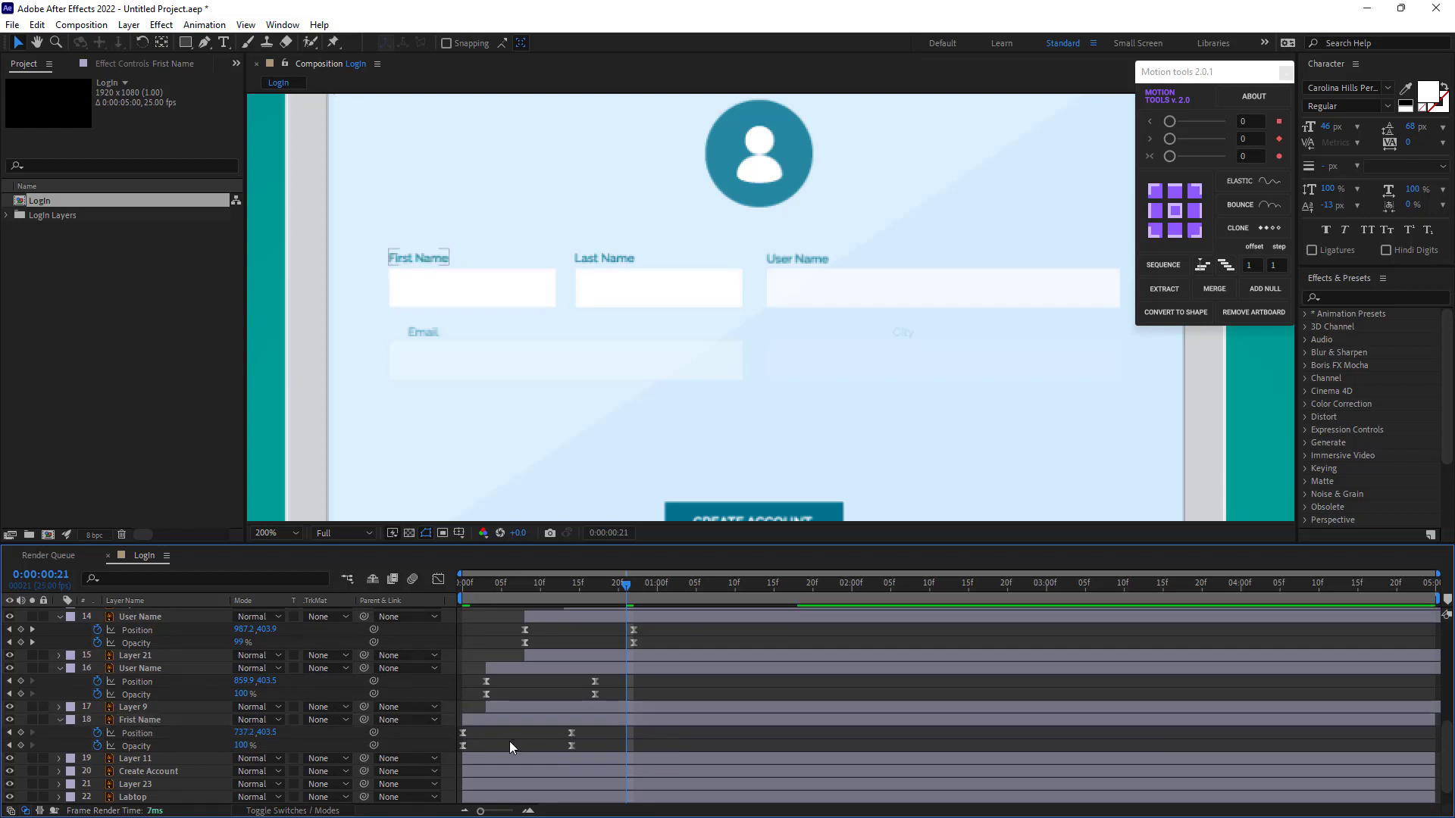
Collapse the layer properties and preview the form animation from the start with more of the laptop in view
{"action": "scroll", "coordinate": [507, 739], "scroll_direction": "up", "scroll_amount": 5}
{"action": "key", "text": "u"}
{"action": "left_click_drag", "start_coordinate": [515, 587], "coordinate": [429, 598]}
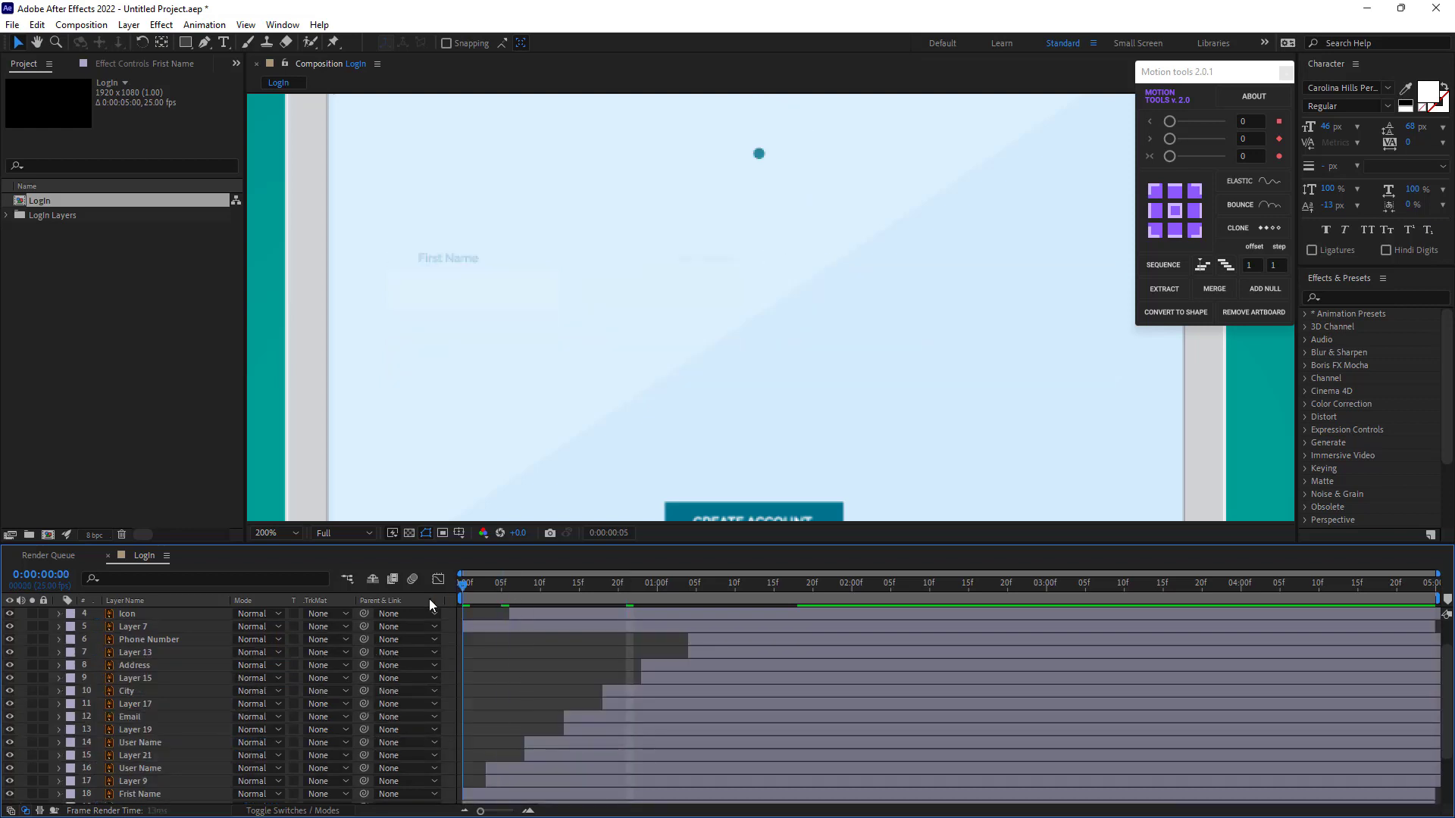
{"action": "key", "text": "space"}
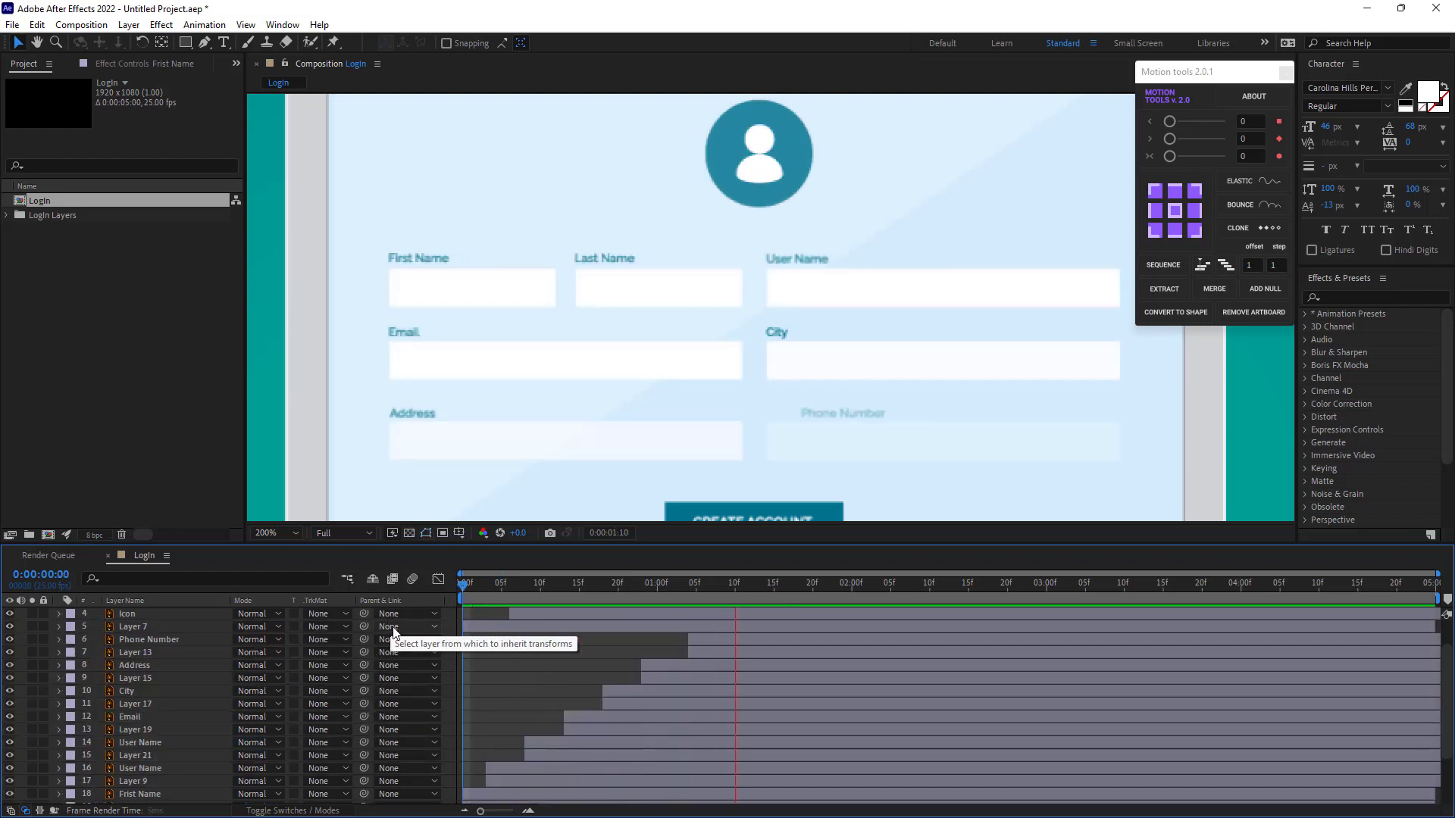
{"action": "left_click_drag", "start_coordinate": [562, 591], "coordinate": [452, 602]}
{"action": "key", "text": "space"}
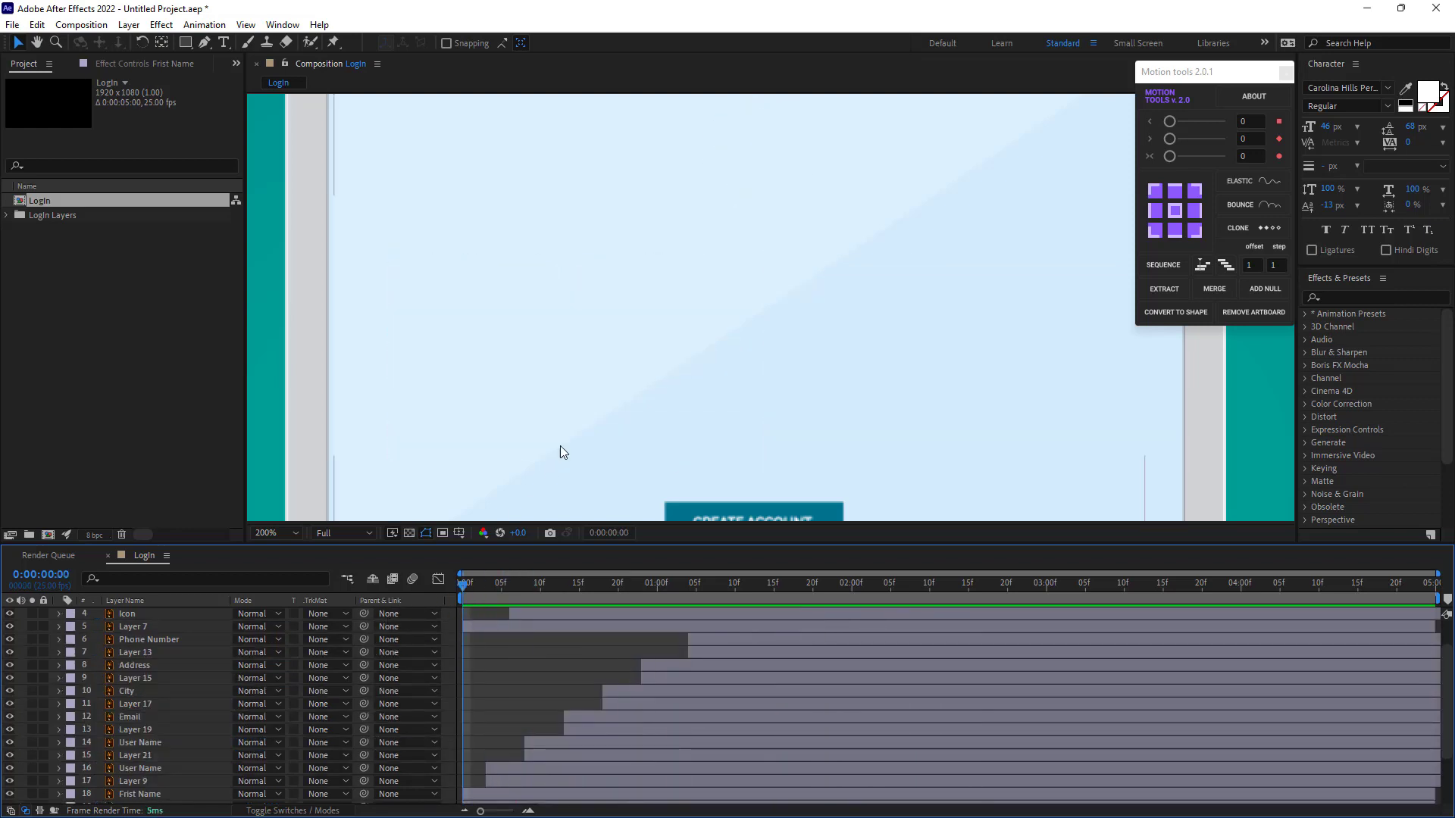
{"action": "scroll", "coordinate": [561, 445], "scroll_direction": "down", "scroll_amount": 2}
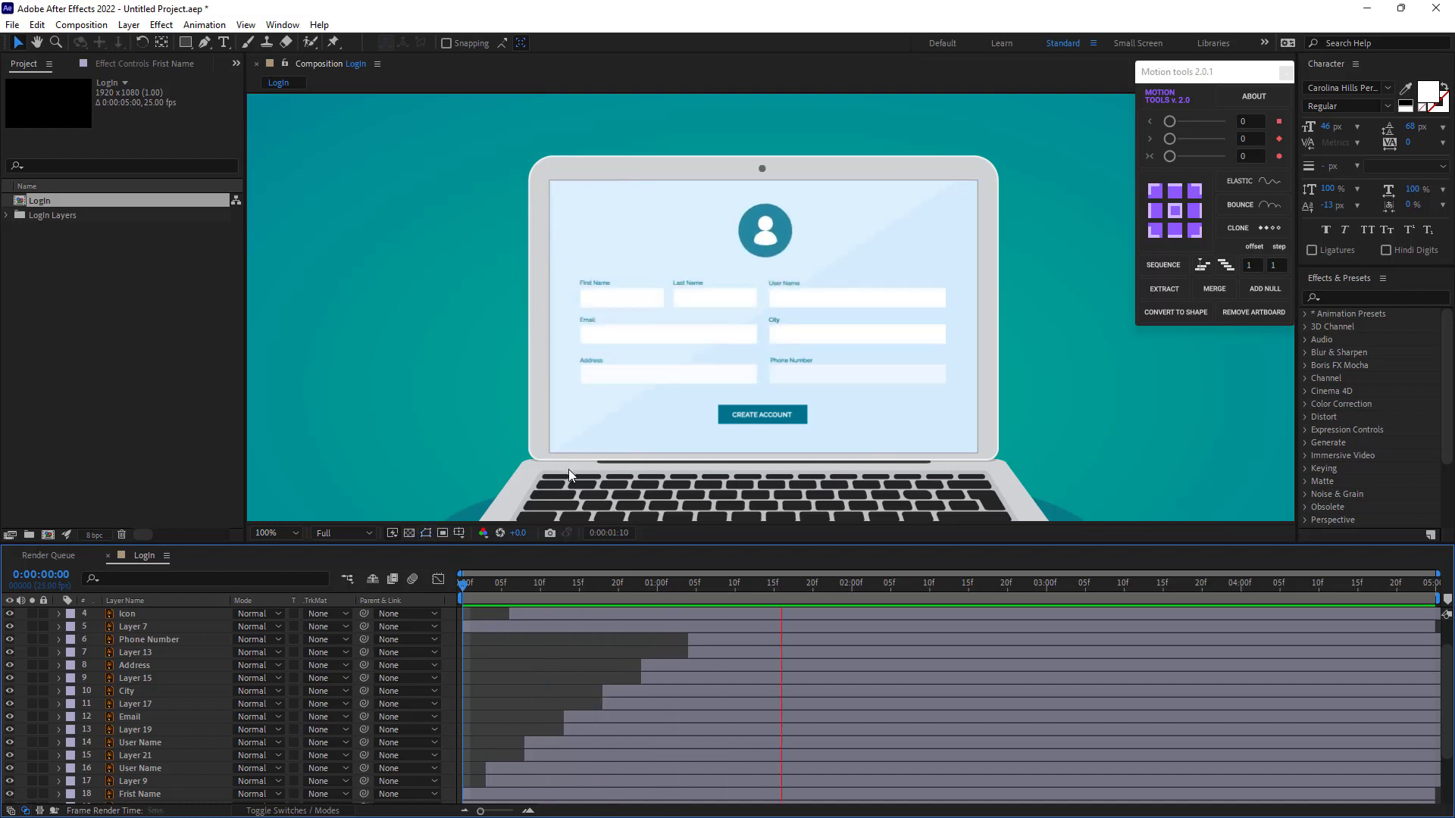
Shift all label and field layers, from Layer 11 up to Phone Number, about 7 frames later and preview the new timing
{"action": "left_click", "coordinate": [548, 584]}
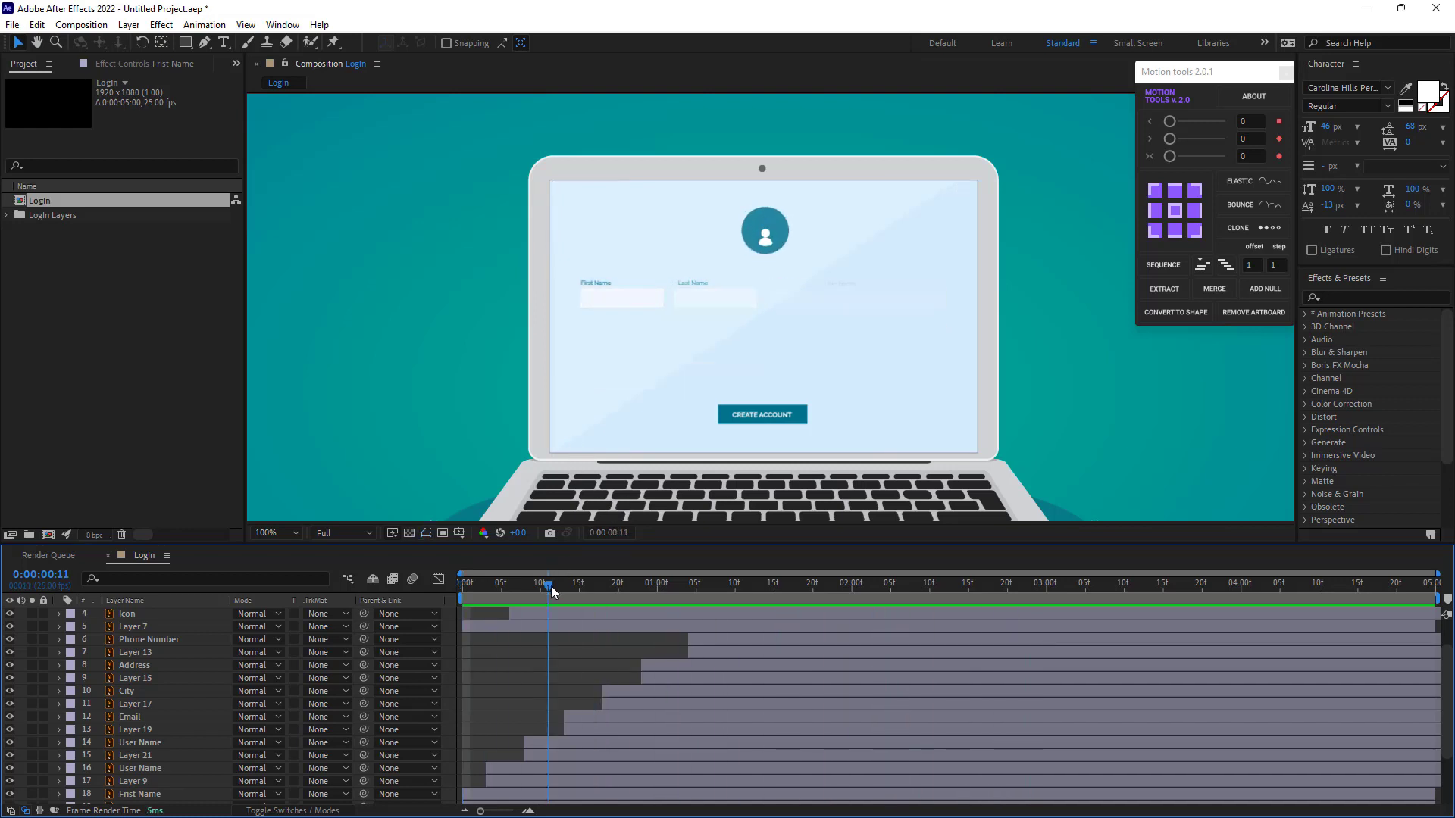
{"action": "scroll", "coordinate": [508, 760], "scroll_direction": "down", "scroll_amount": 1}
{"action": "left_click", "coordinate": [498, 765]}
{"action": "scroll", "coordinate": [622, 701], "scroll_direction": "up", "scroll_amount": 1}
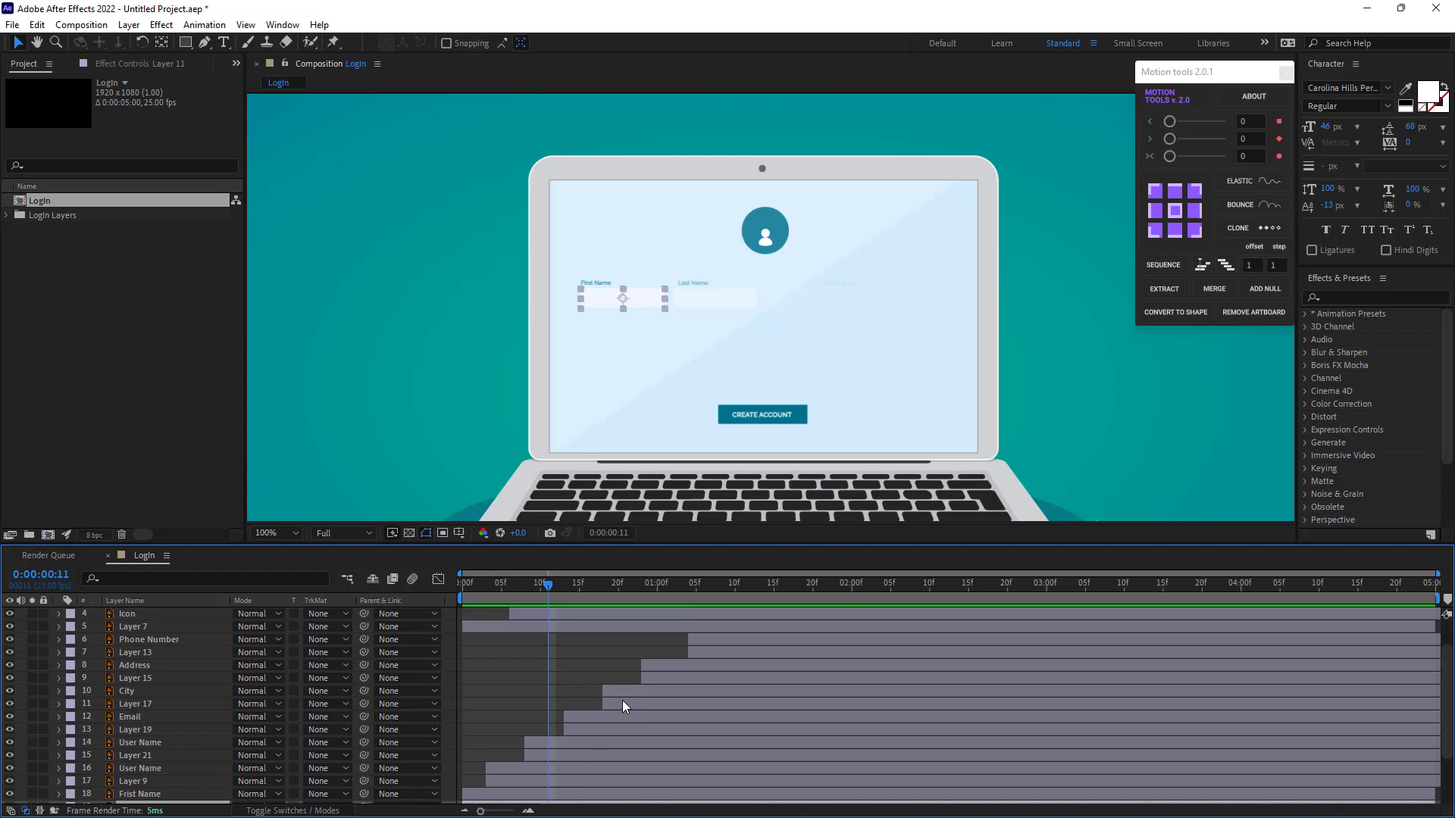
{"action": "left_click", "coordinate": [702, 643], "text": "shift"}
{"action": "scroll", "coordinate": [546, 719], "scroll_direction": "down", "scroll_amount": 3}
{"action": "left_click_drag", "start_coordinate": [493, 764], "coordinate": [544, 763]}
{"action": "left_click", "coordinate": [517, 648]}
{"action": "key", "text": "space"}
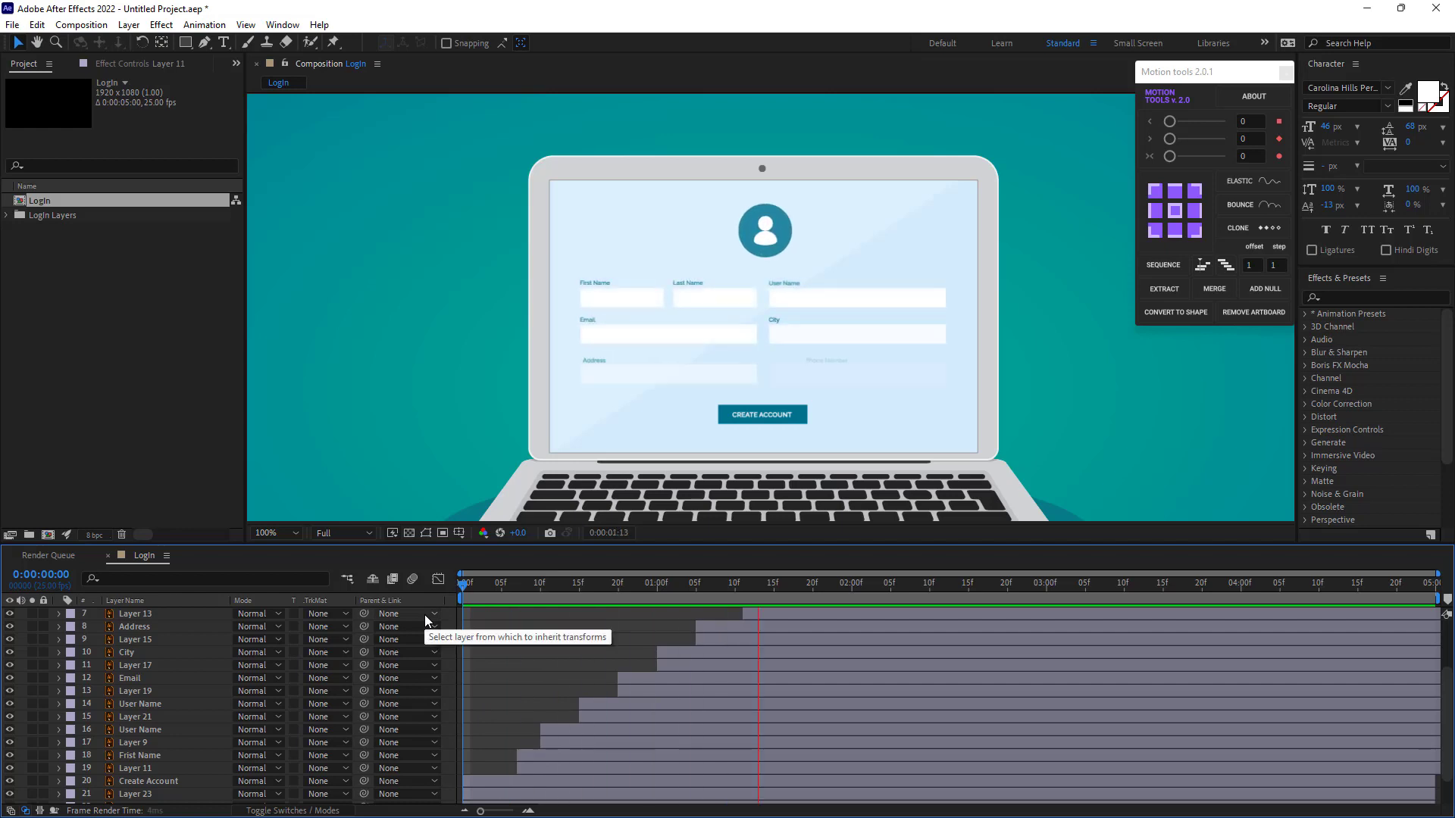
{"action": "left_click", "coordinate": [548, 579]}
{"action": "key", "text": "space"}
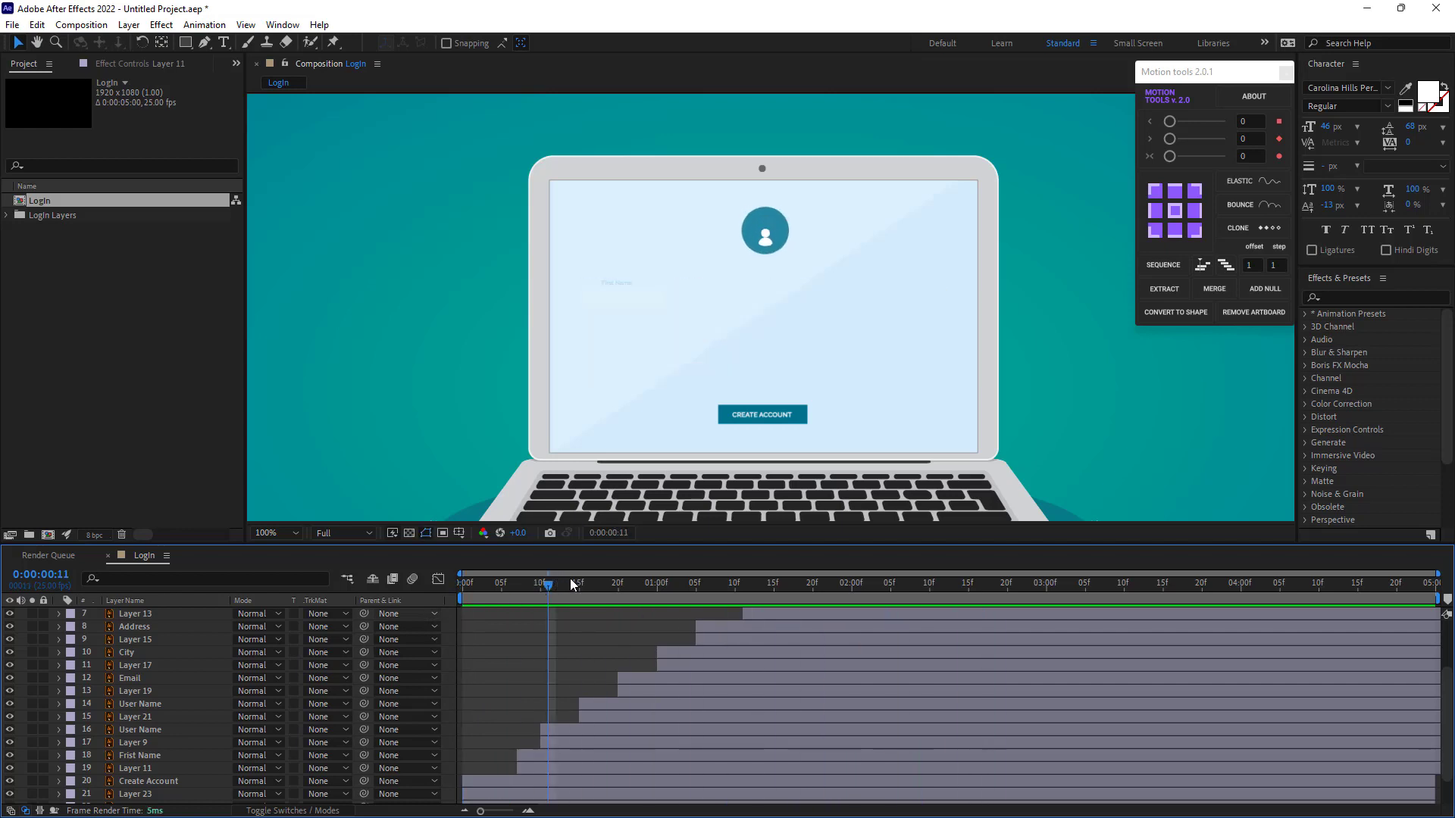
Move the Create Account text layer and its button, Layer 23, to start at 0:00:01:03
{"action": "left_click_drag", "start_coordinate": [720, 579], "coordinate": [726, 579]}
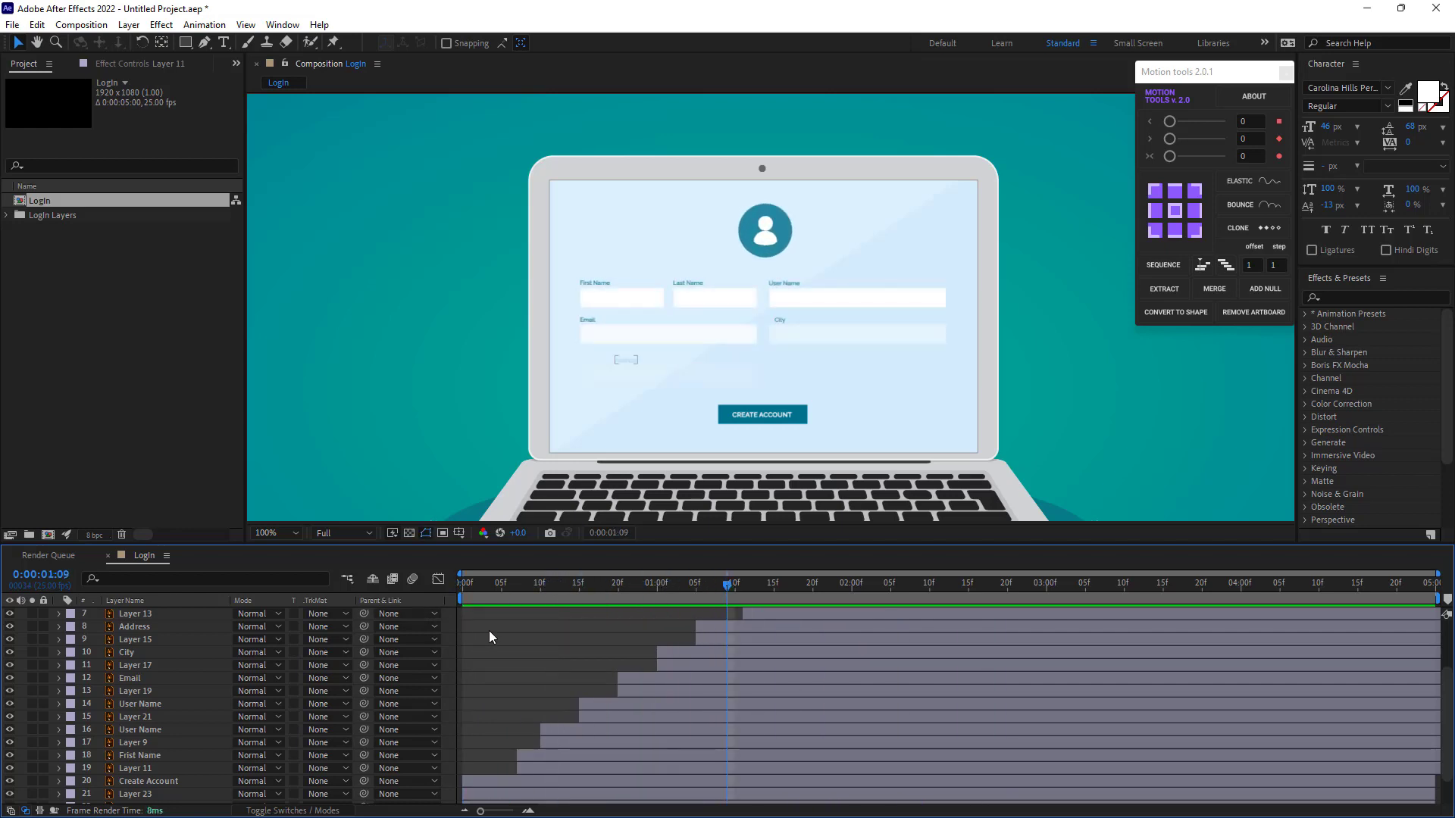
{"action": "scroll", "coordinate": [489, 631], "scroll_direction": "down", "scroll_amount": 2}
{"action": "scroll", "coordinate": [447, 647], "scroll_direction": "up", "scroll_amount": 2}
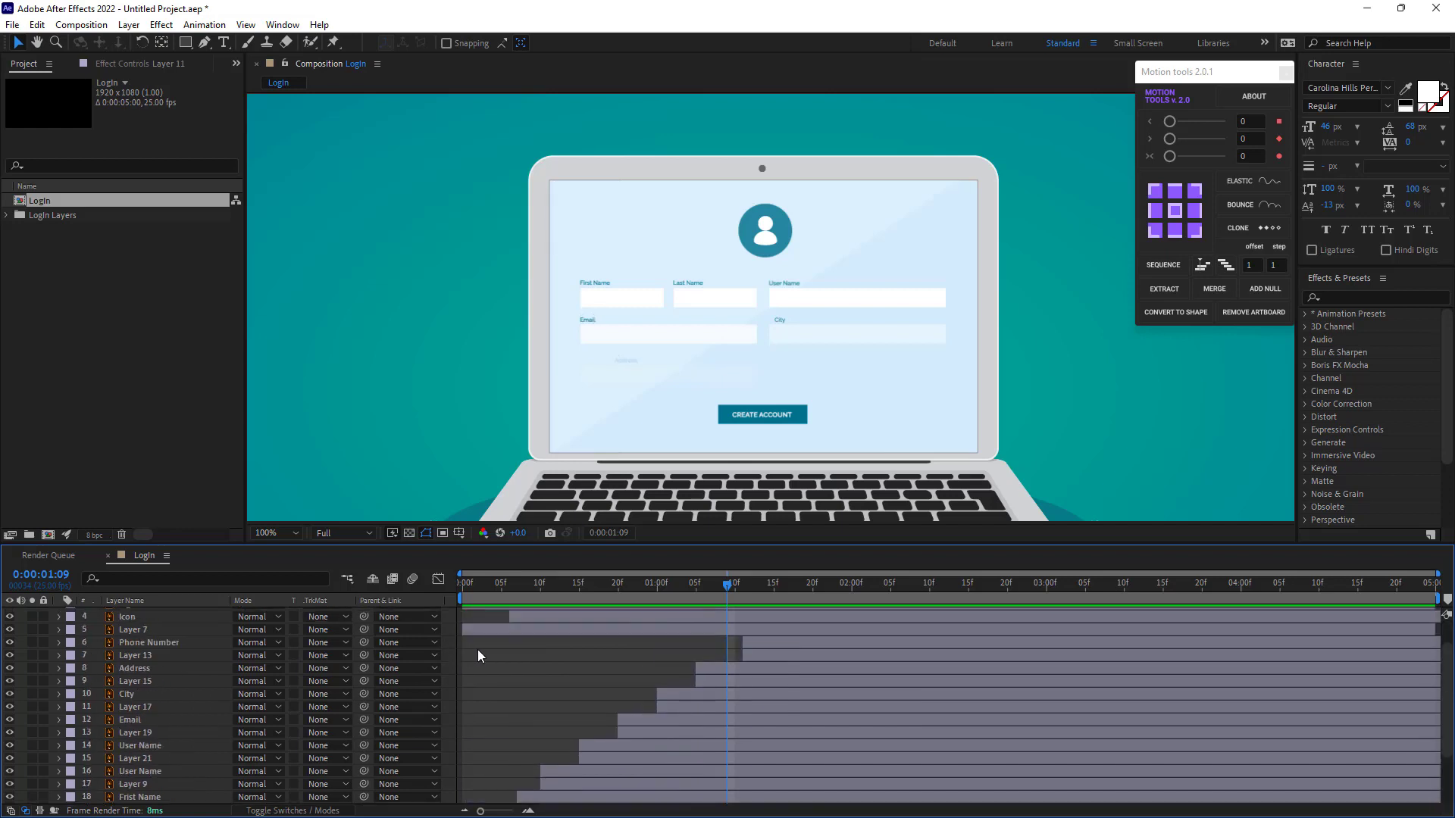
{"action": "scroll", "coordinate": [477, 648], "scroll_direction": "down", "scroll_amount": 2}
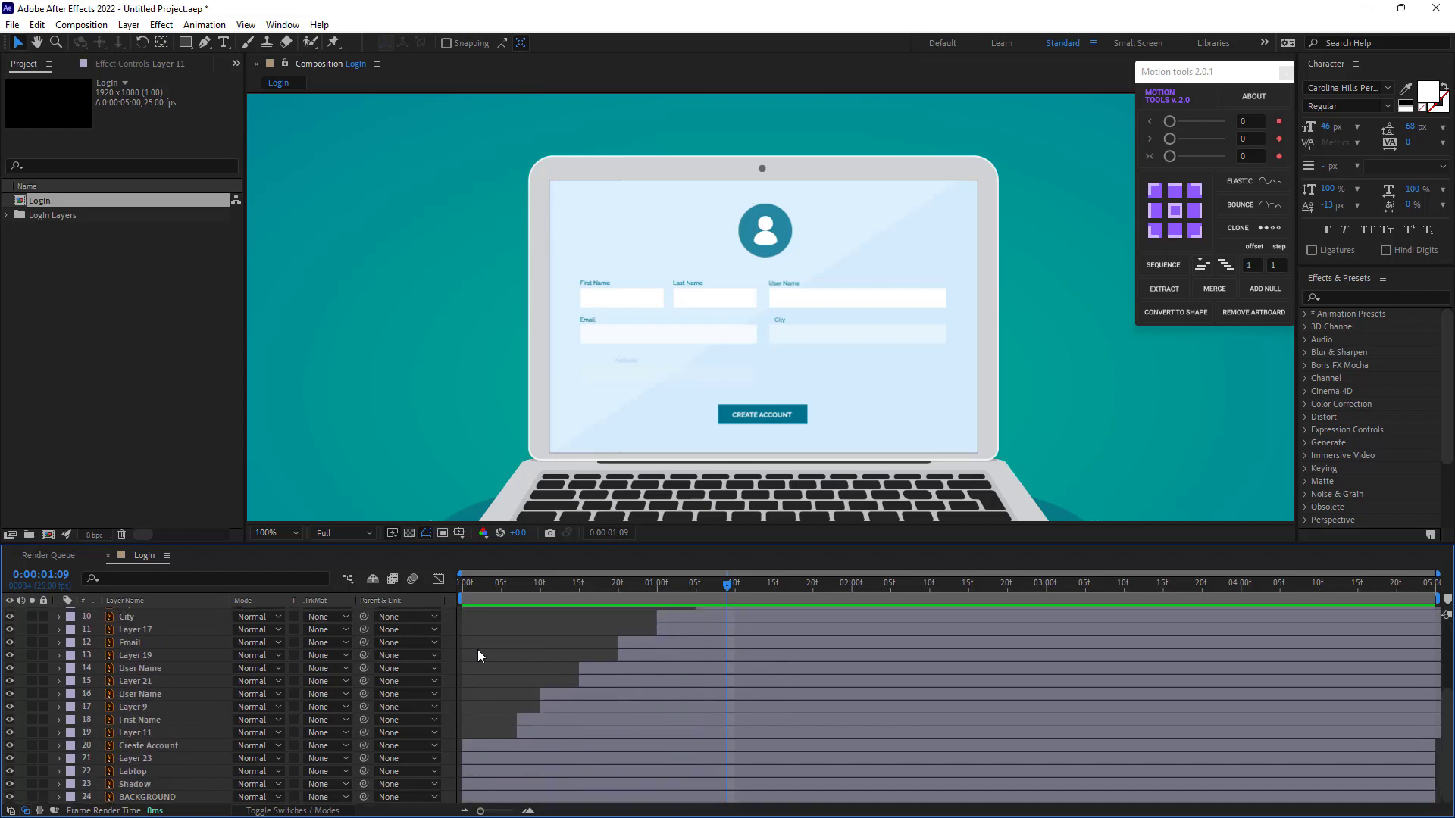
{"action": "left_click", "coordinate": [167, 746]}
{"action": "left_click", "coordinate": [148, 759]}
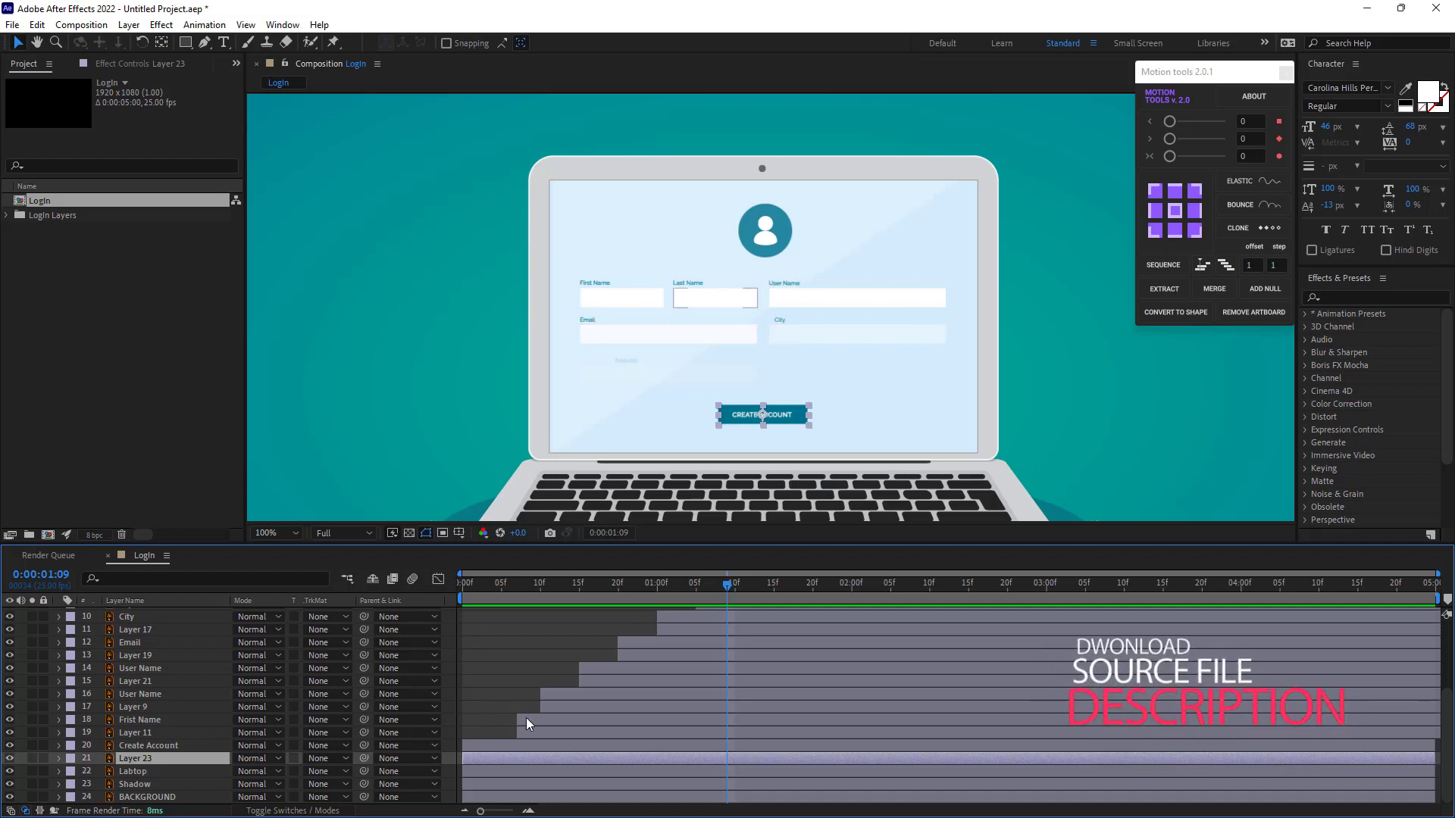
{"action": "left_click", "coordinate": [494, 748], "text": "ctrl"}
{"action": "left_click_drag", "start_coordinate": [547, 753], "coordinate": [753, 757]}
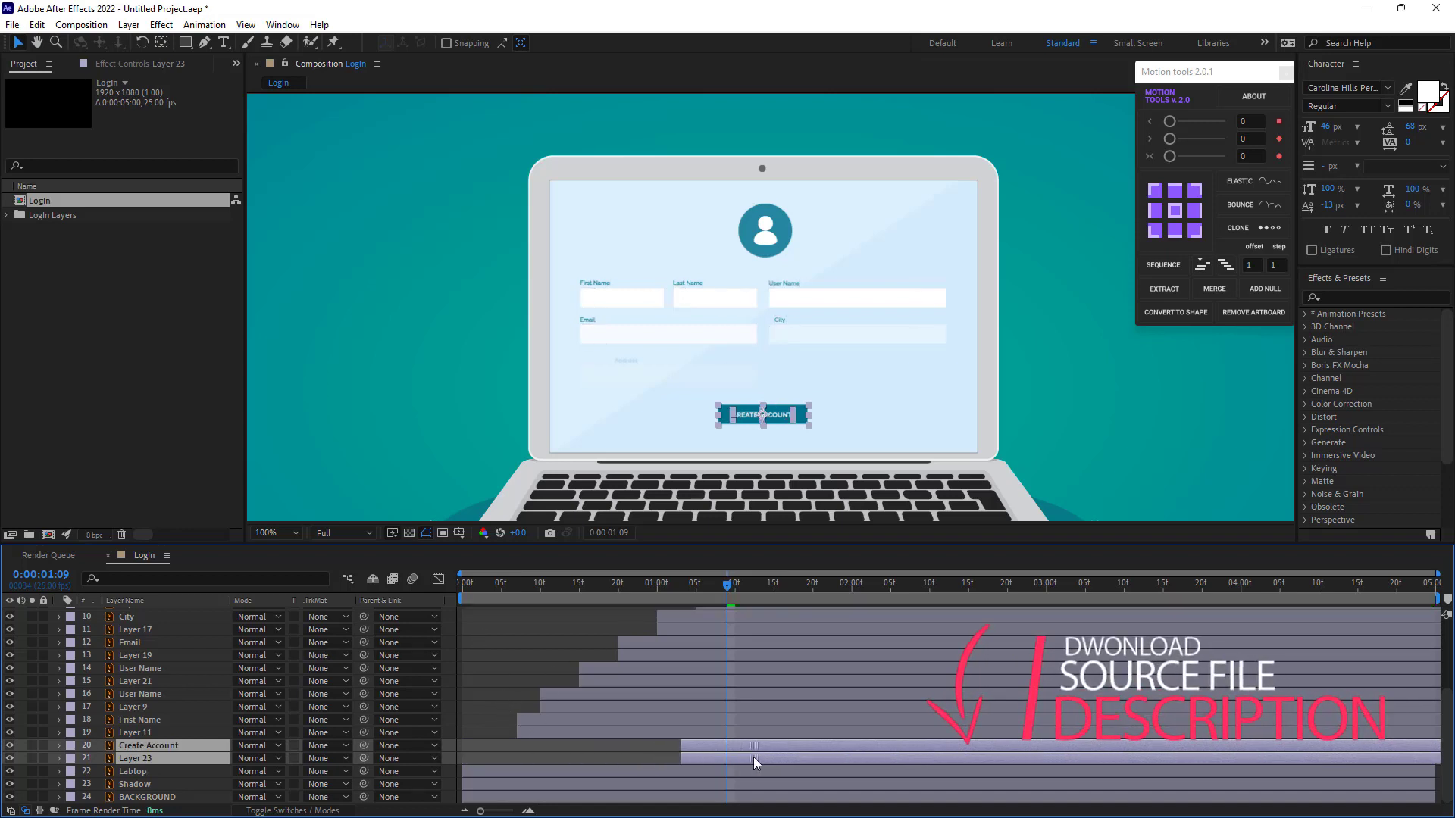
{"action": "left_click", "coordinate": [625, 755]}
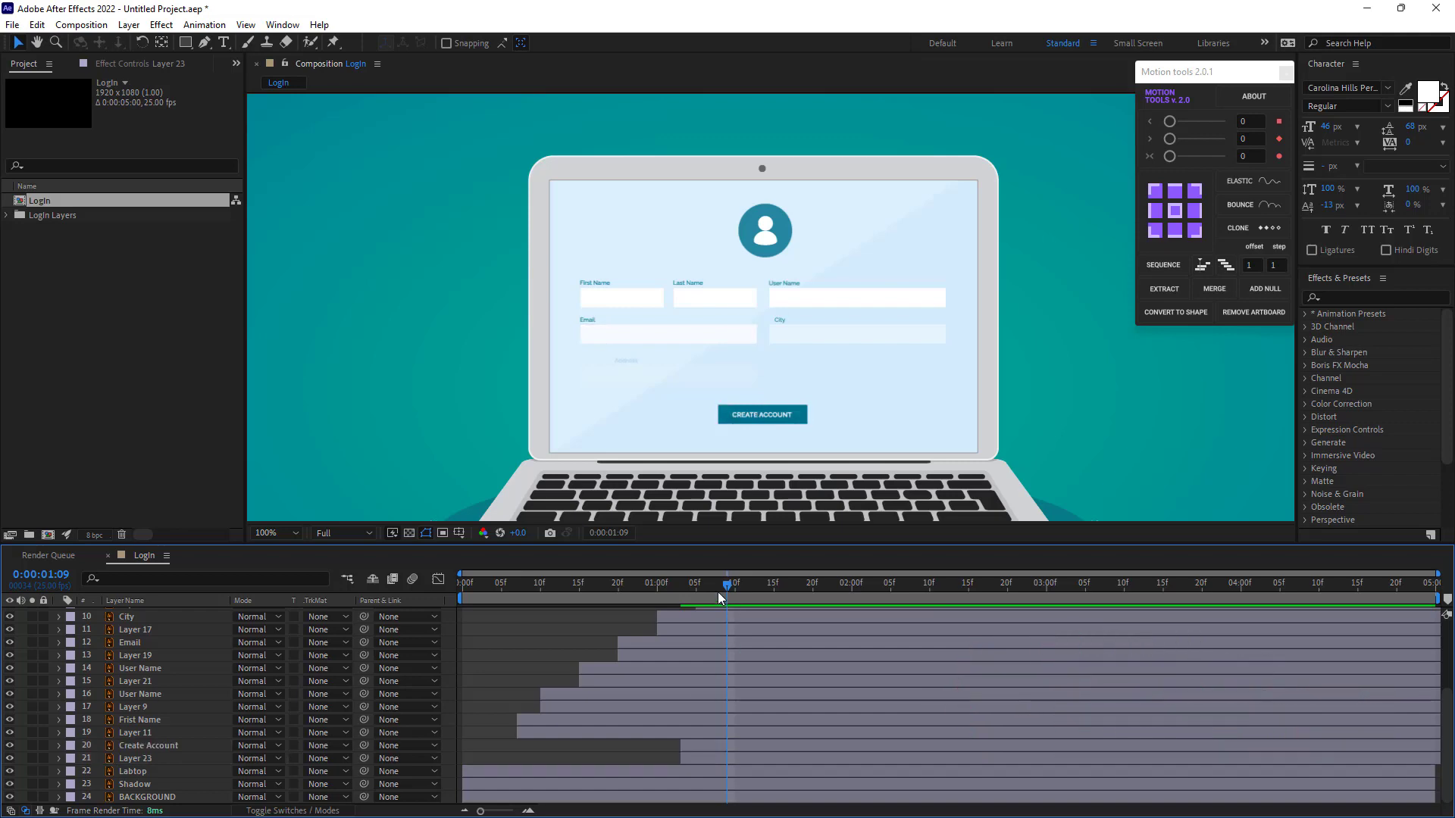
Keyframe the Create Account button's (Layer 23) Scale from 0% at 0:00:01:03 to 100% at 0:00:01:15
{"action": "left_click", "coordinate": [771, 594]}
{"action": "left_click", "coordinate": [647, 754]}
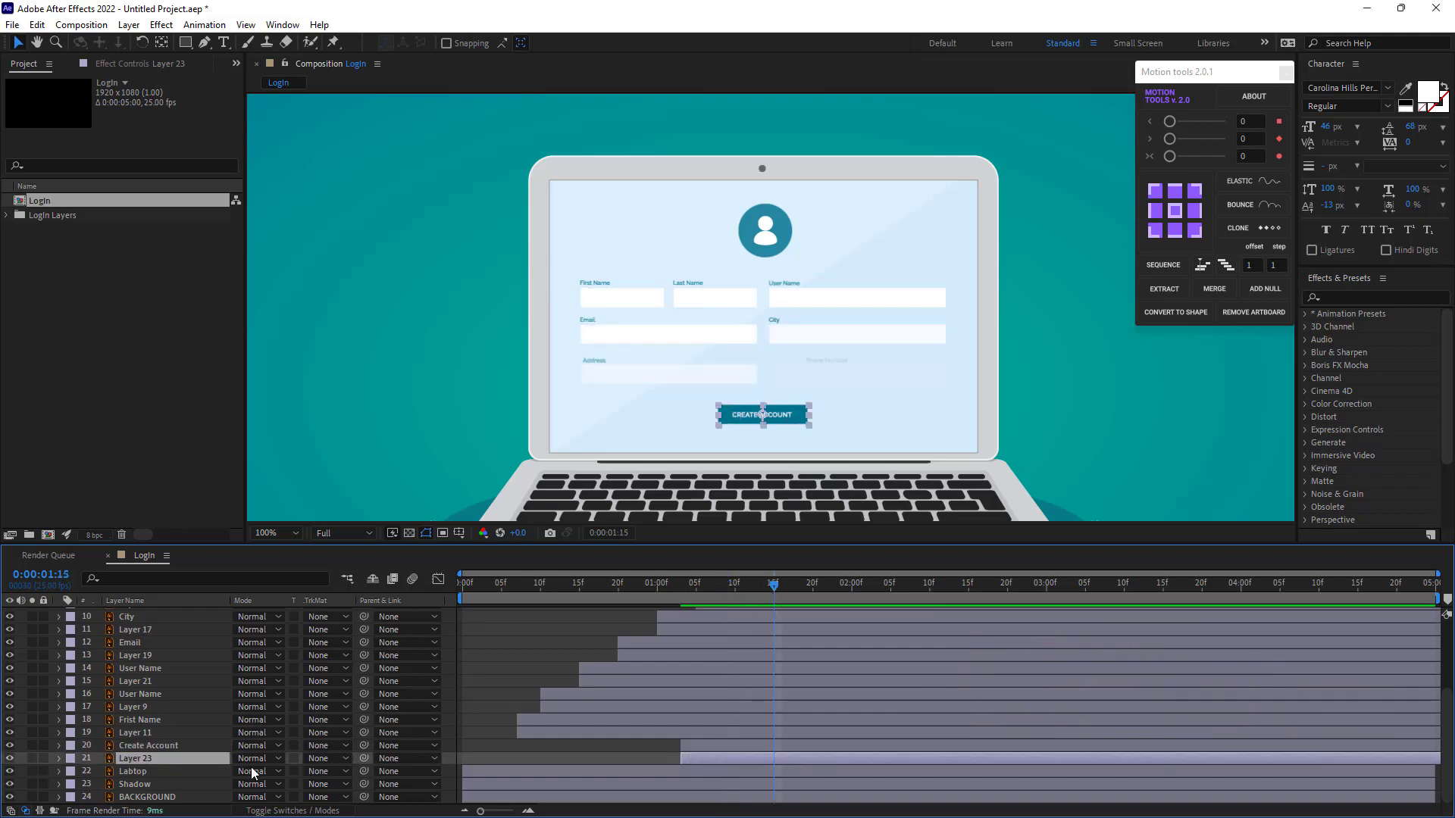
{"action": "key", "text": "s"}
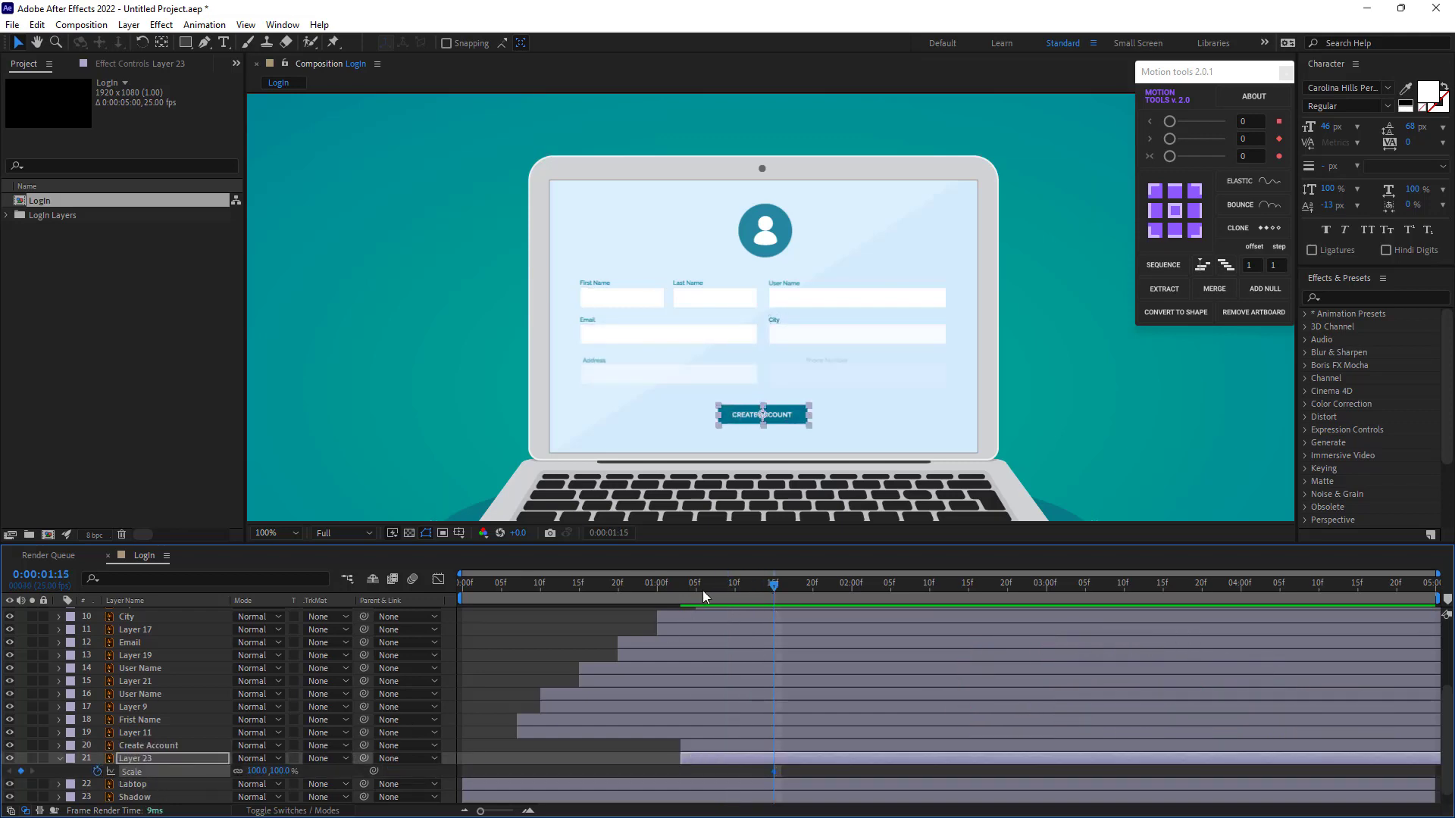
{"action": "left_click_drag", "start_coordinate": [702, 590], "coordinate": [682, 598]}
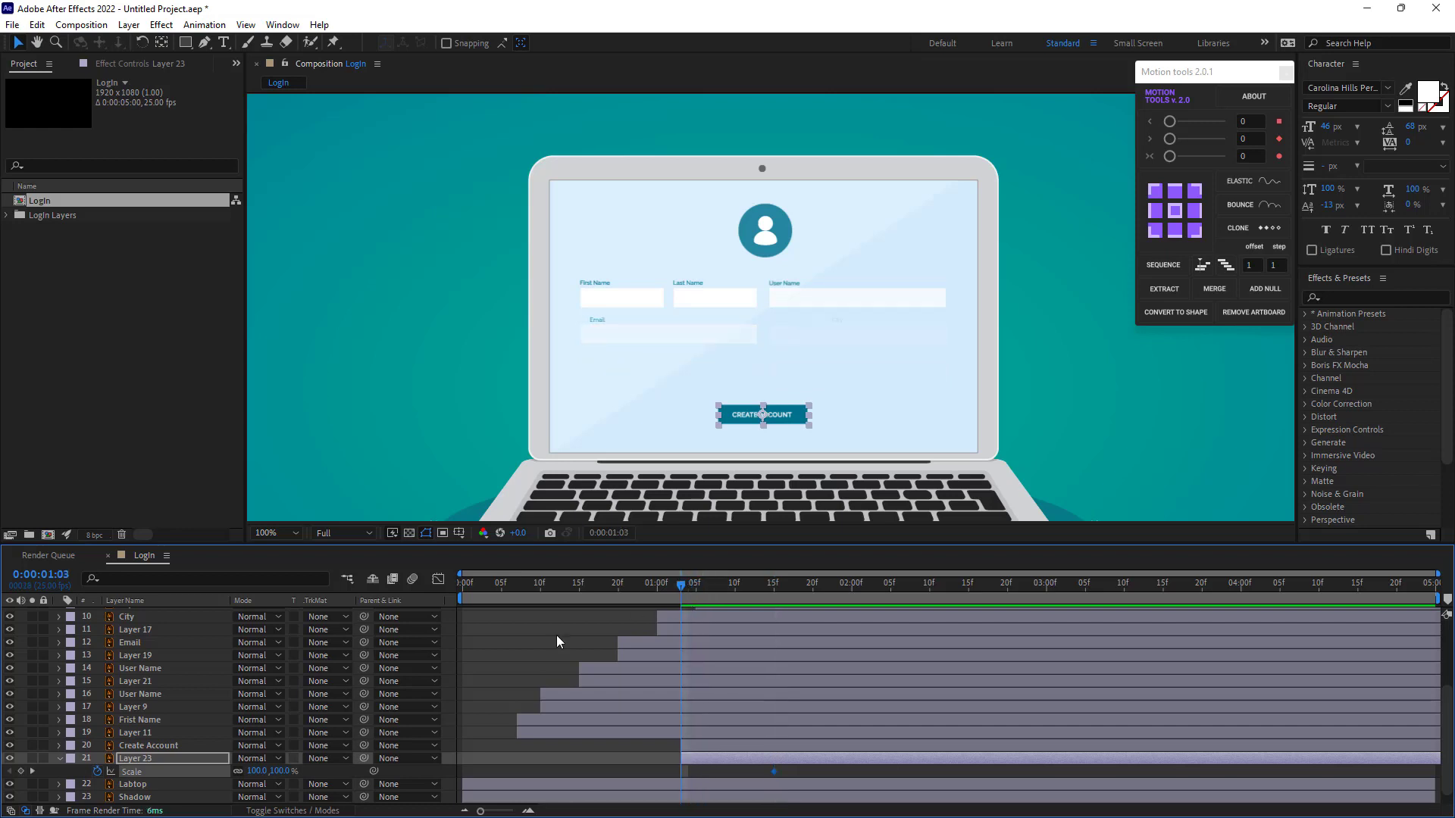
{"action": "left_click", "coordinate": [257, 772]}
{"action": "type", "text": "0"}
{"action": "key", "text": "Return"}
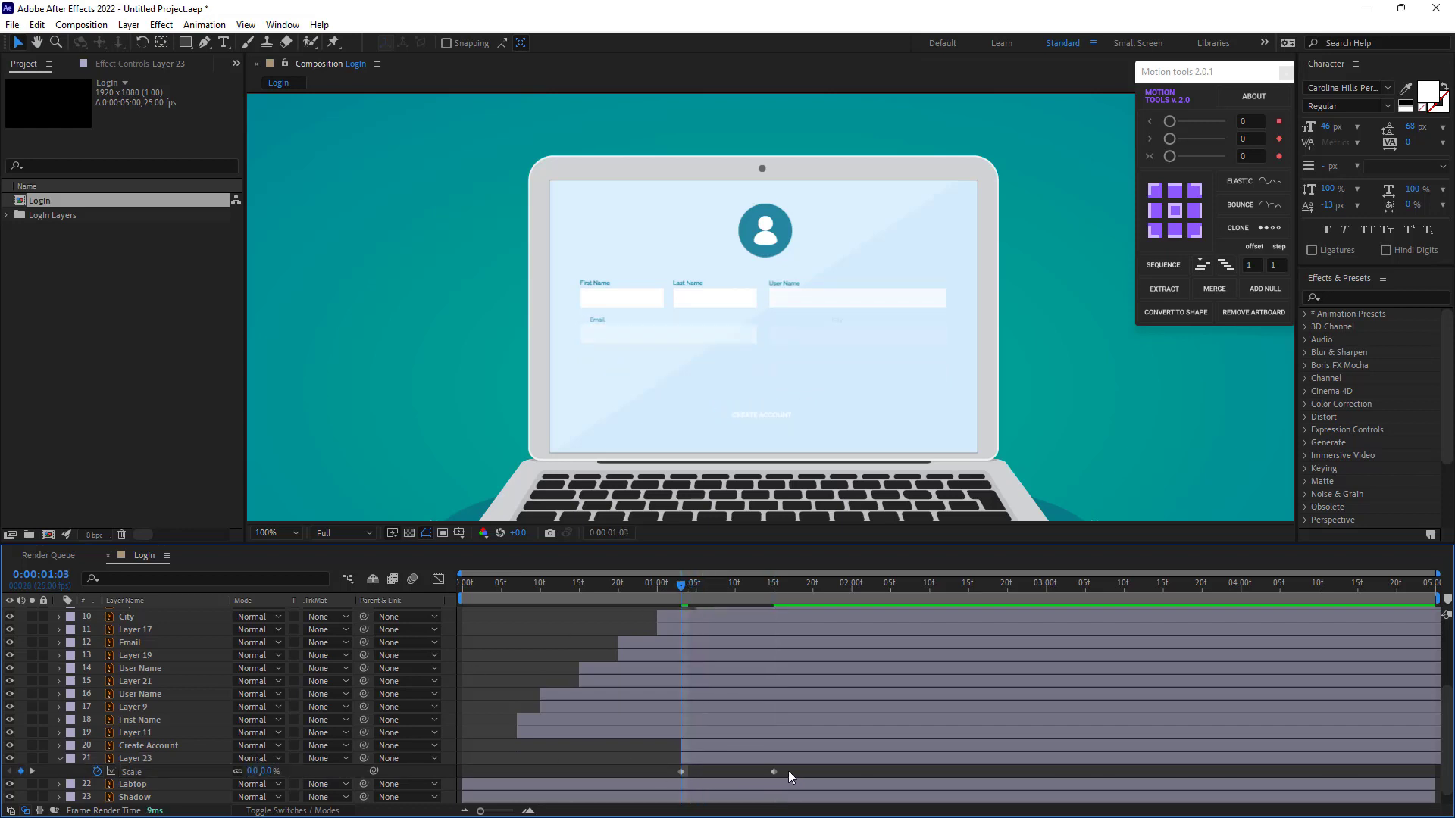
Apply Easy Ease to the button's Scale keyframes, sharpen the speed curve with longer handles on both keyframes, and preview it
{"action": "right_click", "coordinate": [680, 772]}
{"action": "mouse_move", "coordinate": [774, 761]}
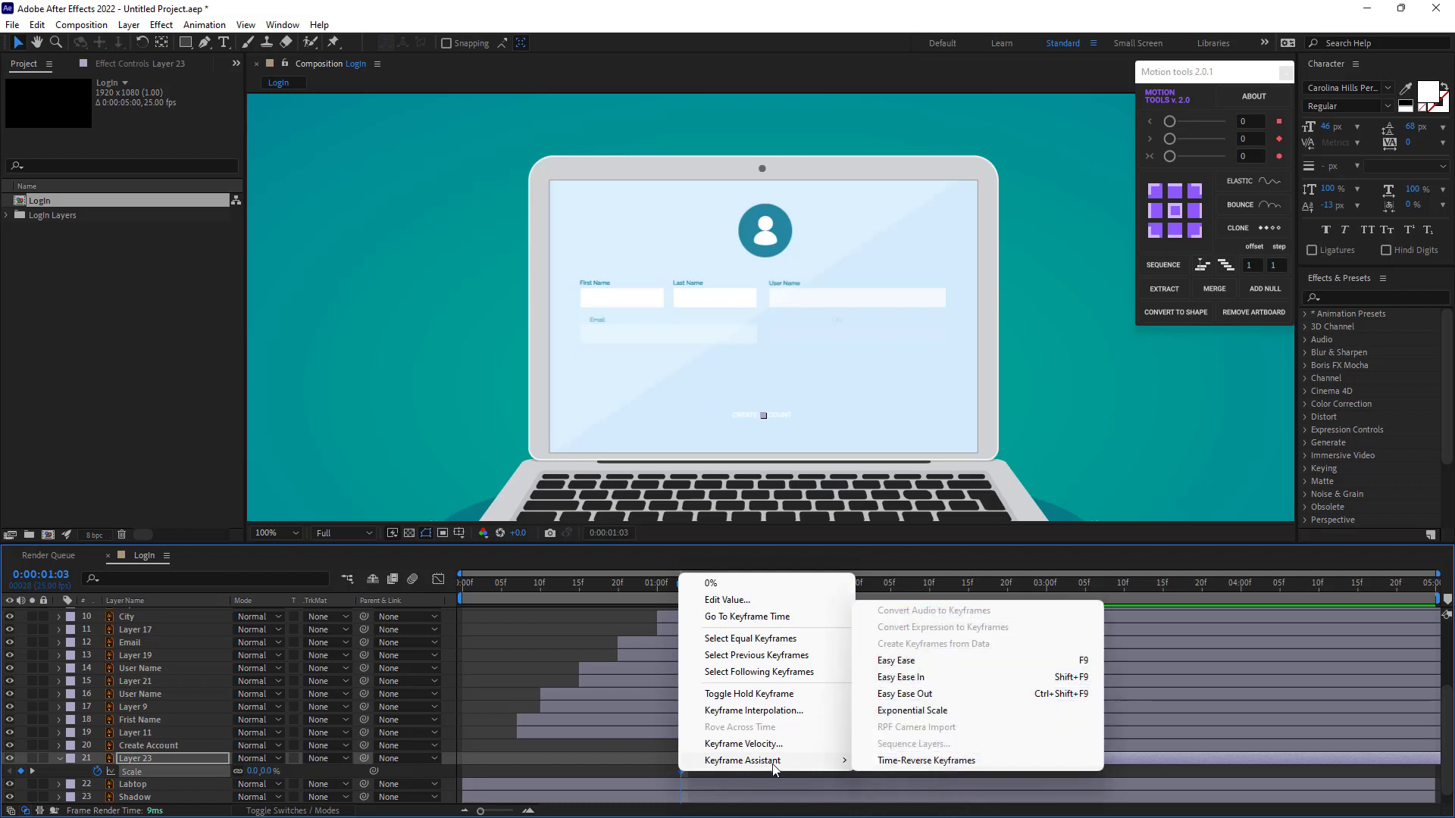
{"action": "left_click", "coordinate": [899, 668]}
{"action": "left_click", "coordinate": [438, 579]}
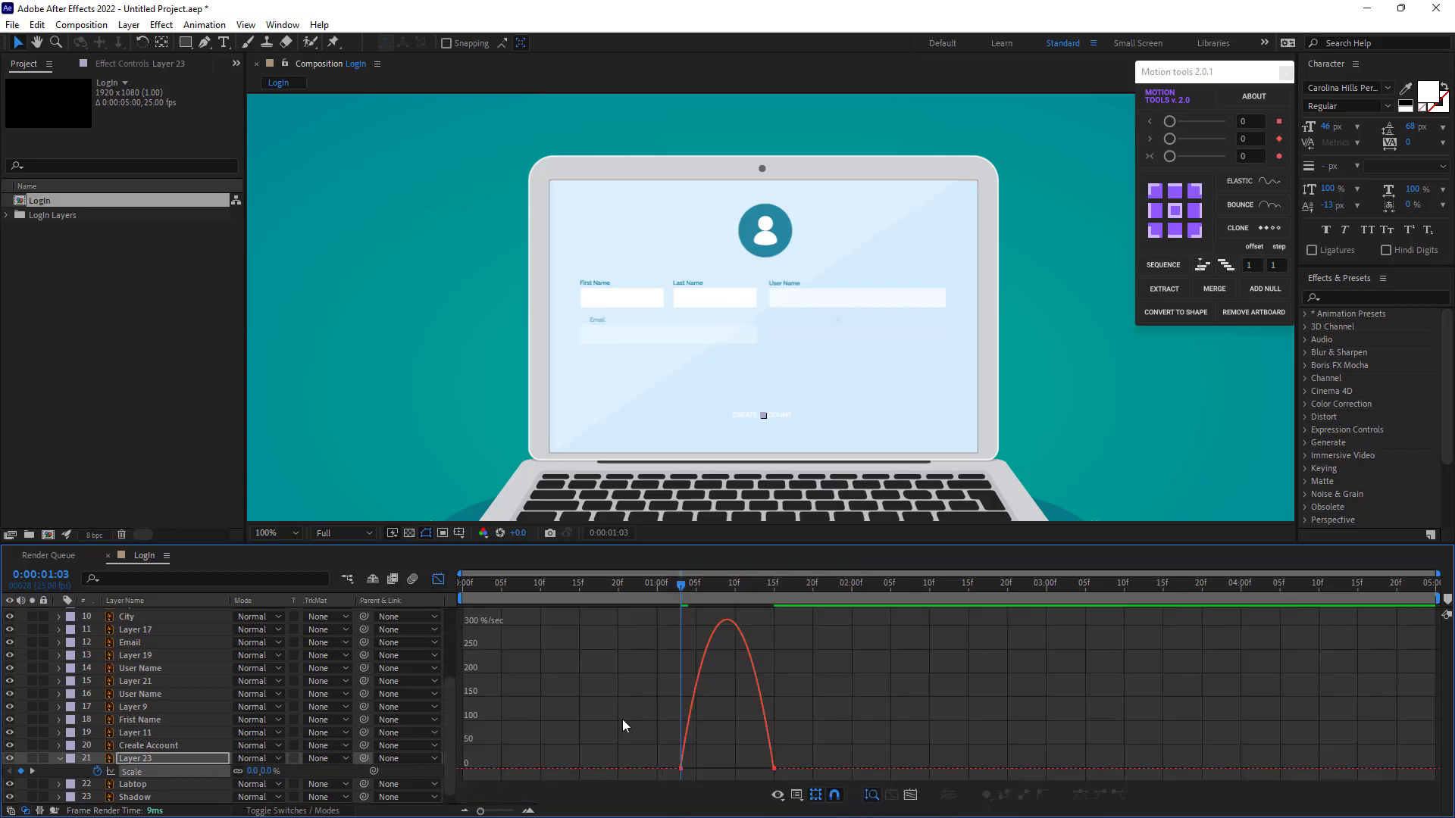
{"action": "mouse_move", "coordinate": [710, 748]}
{"action": "left_mouse_down"}
{"action": "mouse_move", "coordinate": [667, 775]}
{"action": "mouse_move", "coordinate": [713, 770]}
{"action": "left_mouse_up"}
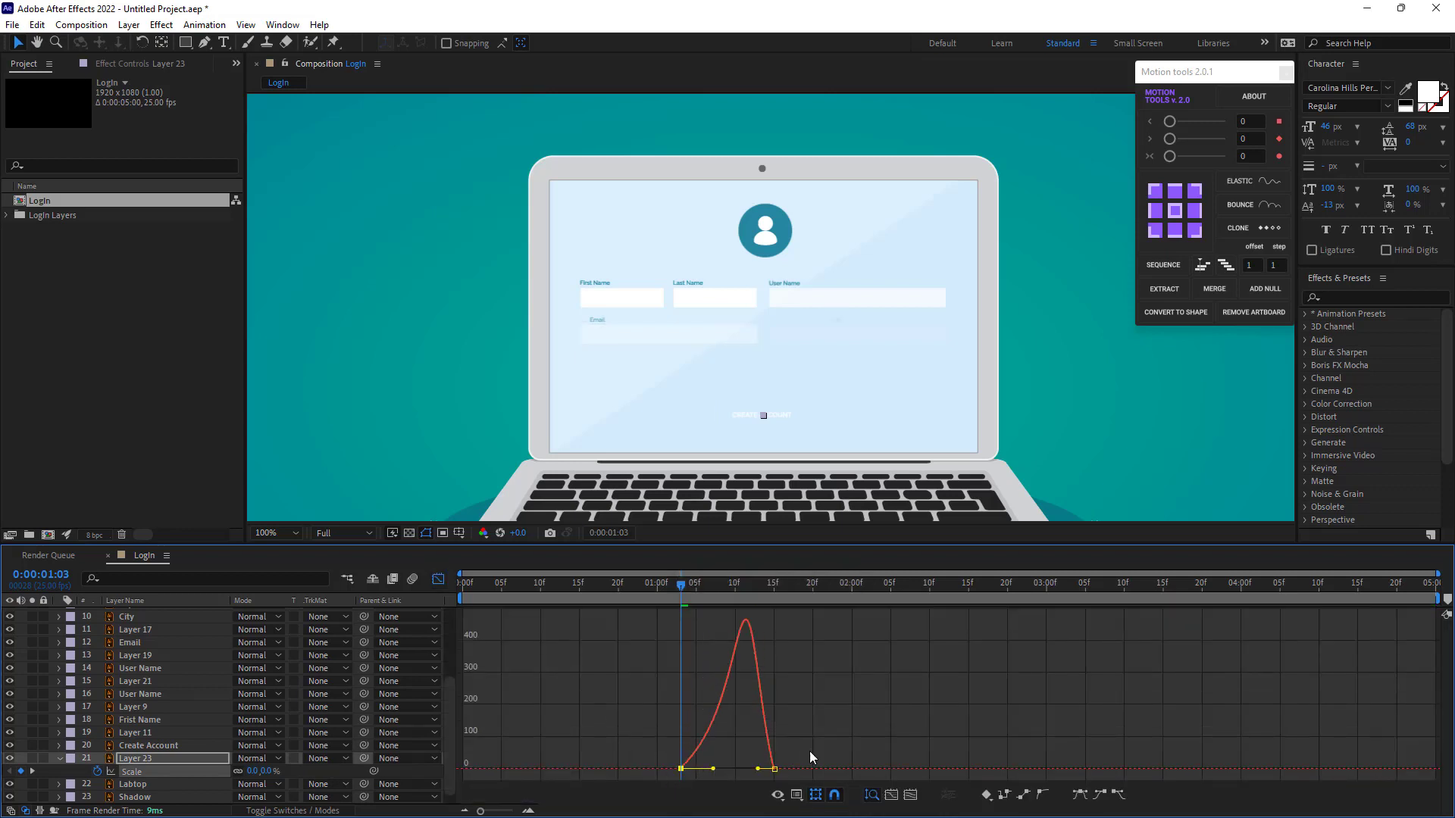
{"action": "left_click_drag", "start_coordinate": [809, 752], "coordinate": [736, 772]}
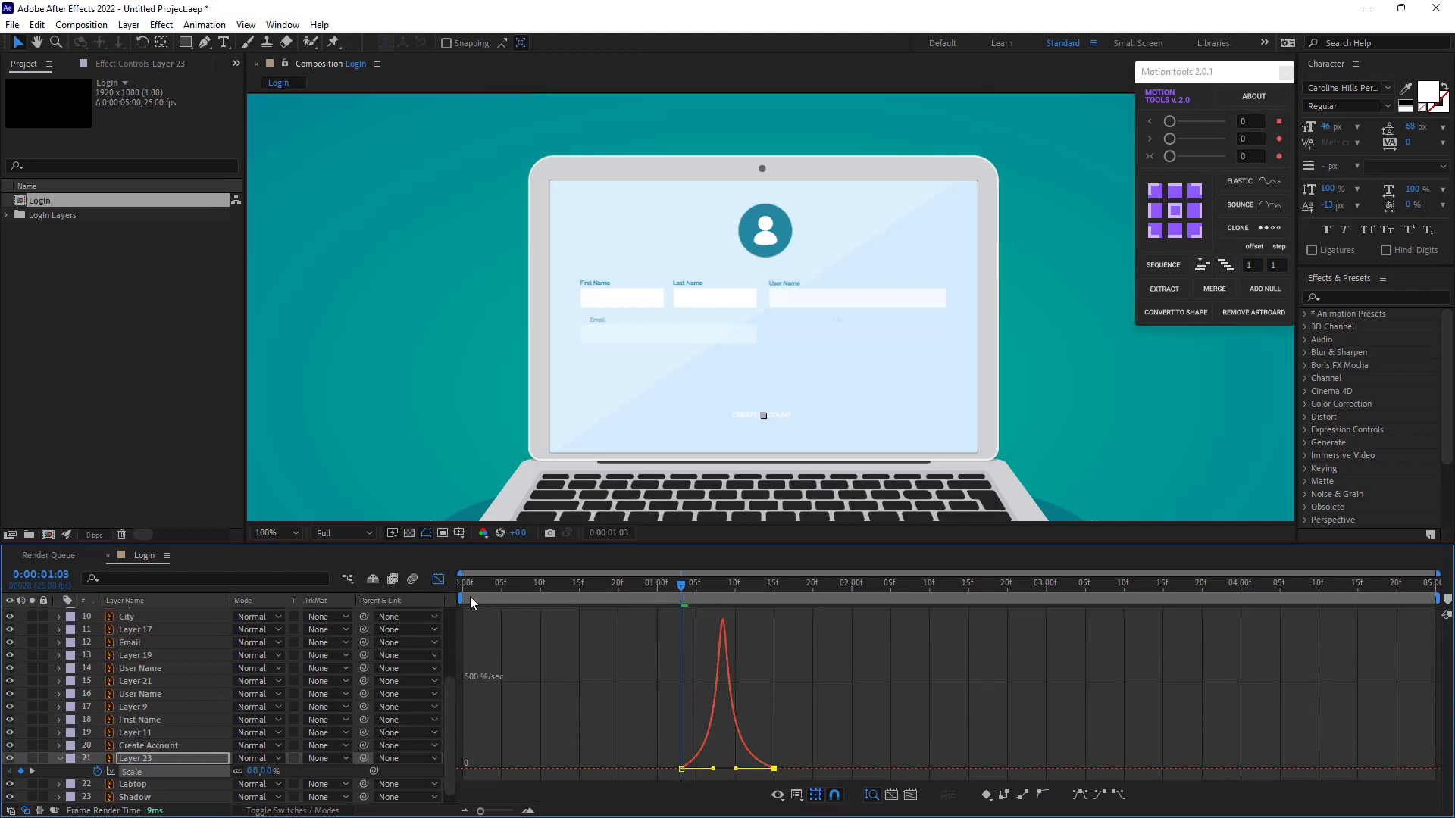
{"action": "left_click", "coordinate": [438, 579]}
{"action": "left_click", "coordinate": [607, 754]}
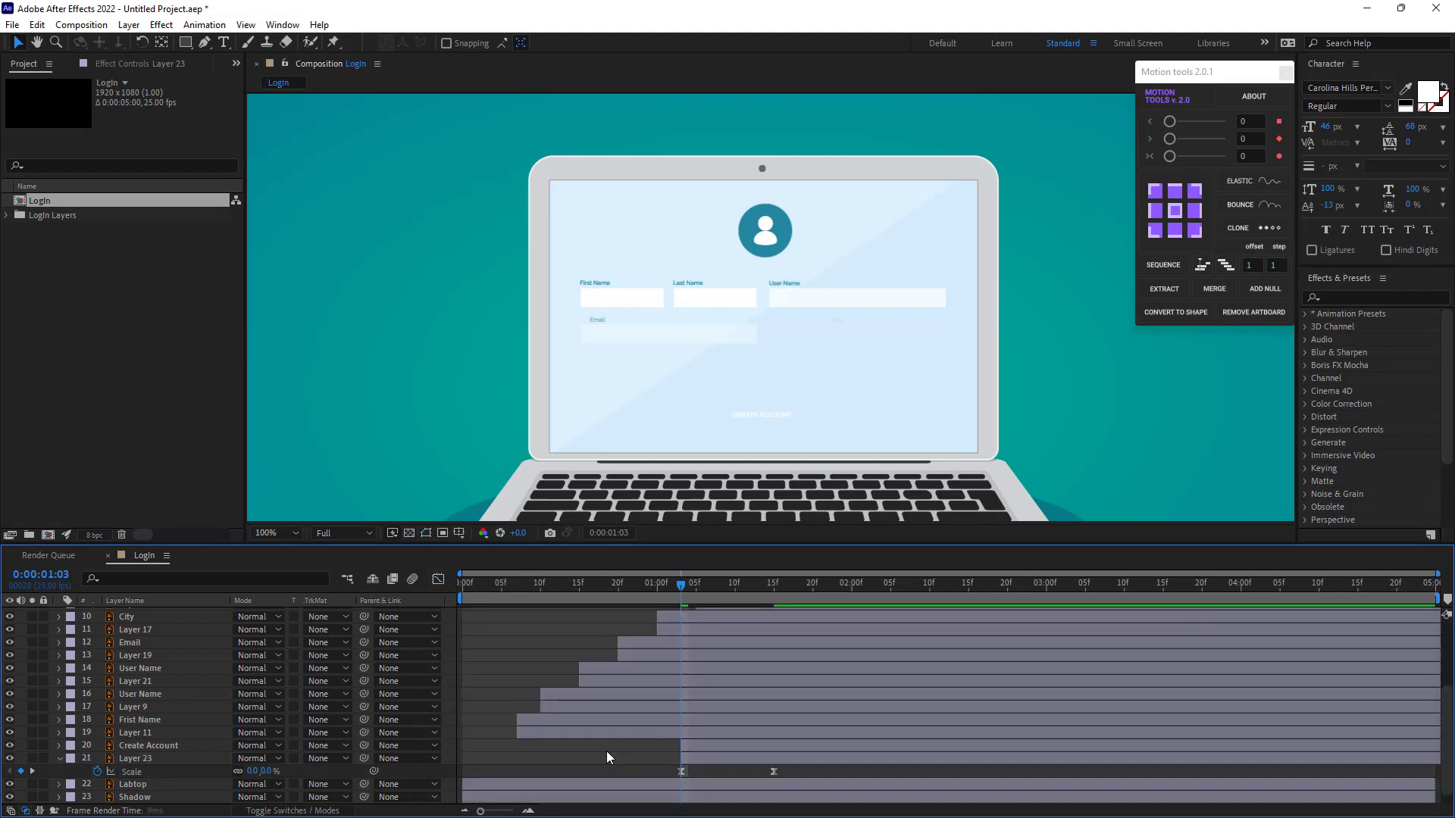
{"action": "key", "text": "space"}
Keyframe the Create Account text's Opacity from 0% at 0:00:01:03 to 100% at 0:00:01:15
{"action": "left_click_drag", "start_coordinate": [679, 587], "coordinate": [773, 603]}
{"action": "left_click", "coordinate": [741, 748]}
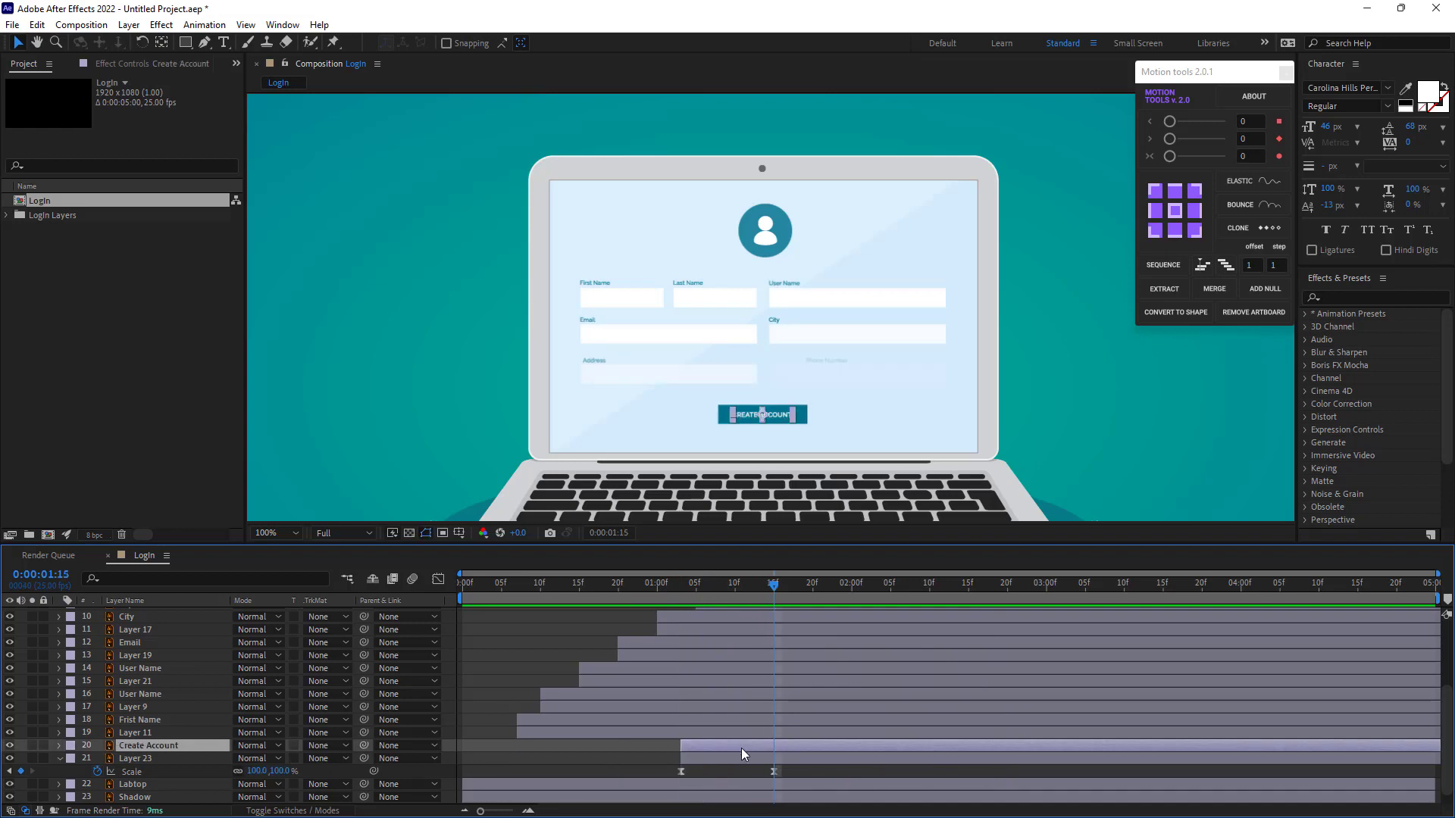
{"action": "key", "text": "t"}
{"action": "left_click", "coordinate": [98, 759]}
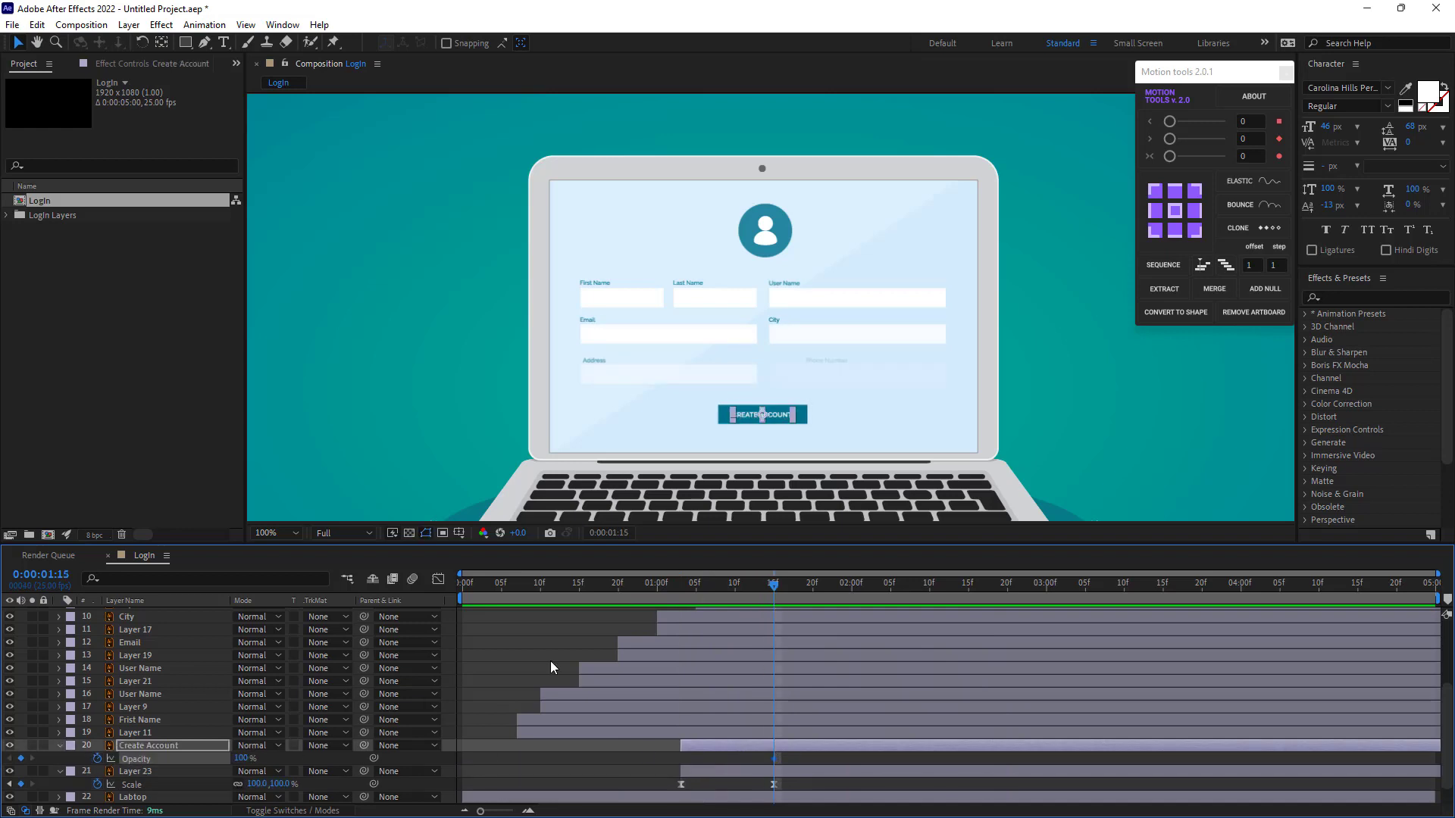
{"action": "left_click", "coordinate": [681, 591]}
{"action": "left_click_drag", "start_coordinate": [242, 759], "coordinate": [198, 760]}
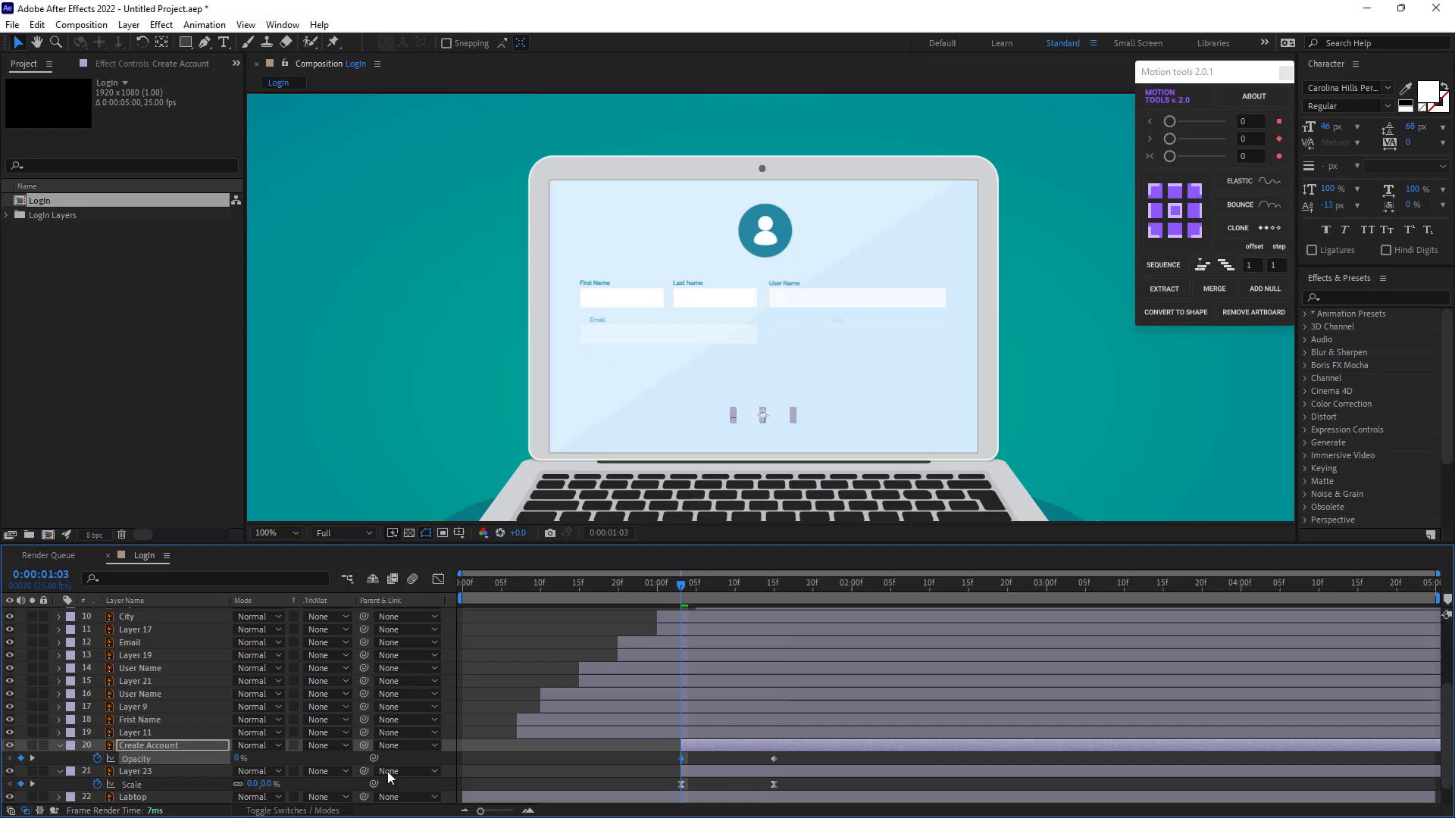
Apply Easy Ease to the Create Account text's Opacity keyframes and delay its layer to start at about 0:00:01:07
{"action": "right_click", "coordinate": [678, 759]}
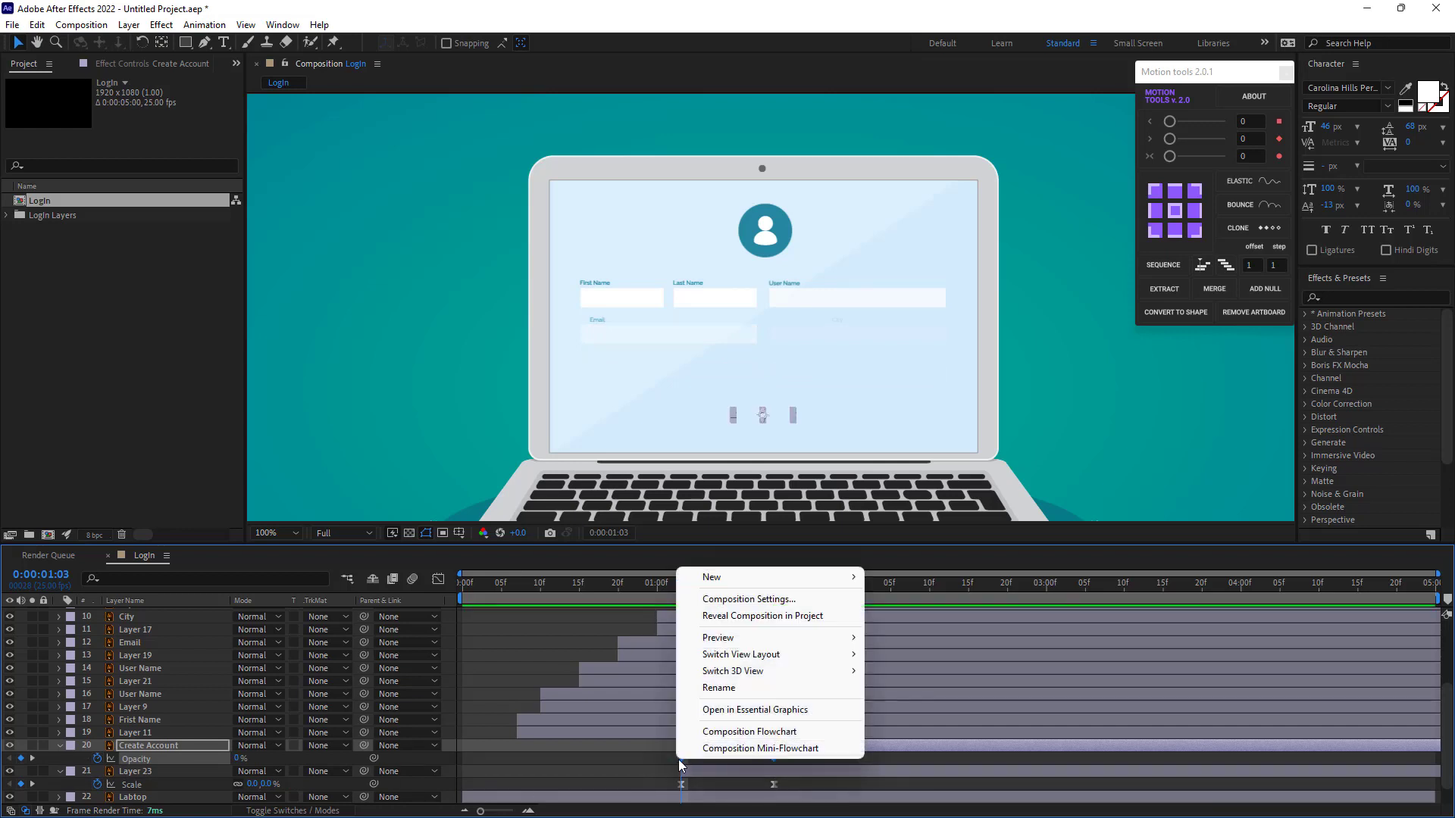
{"action": "right_click", "coordinate": [681, 760]}
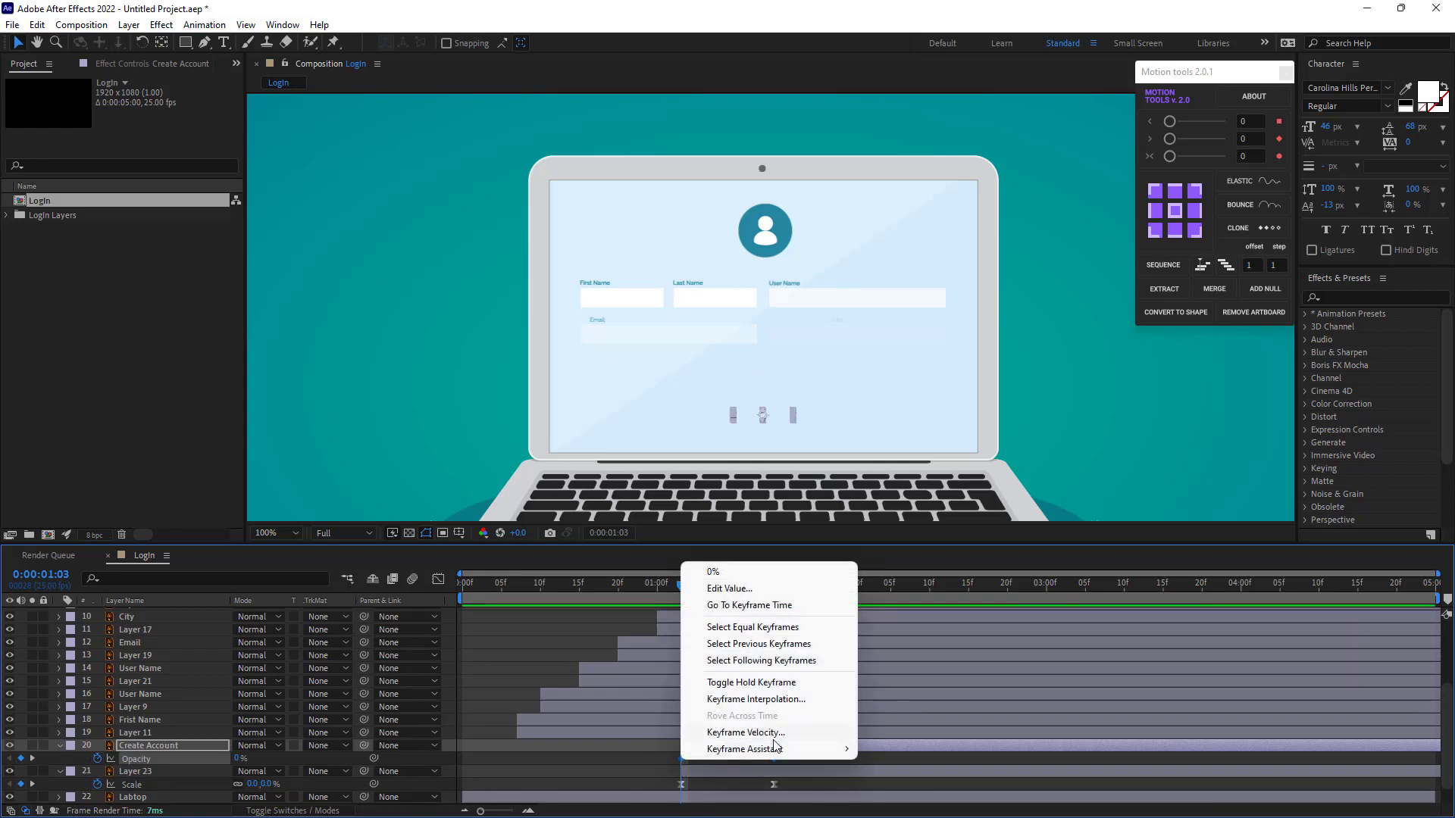
{"action": "mouse_move", "coordinate": [792, 752]}
{"action": "left_click", "coordinate": [904, 651]}
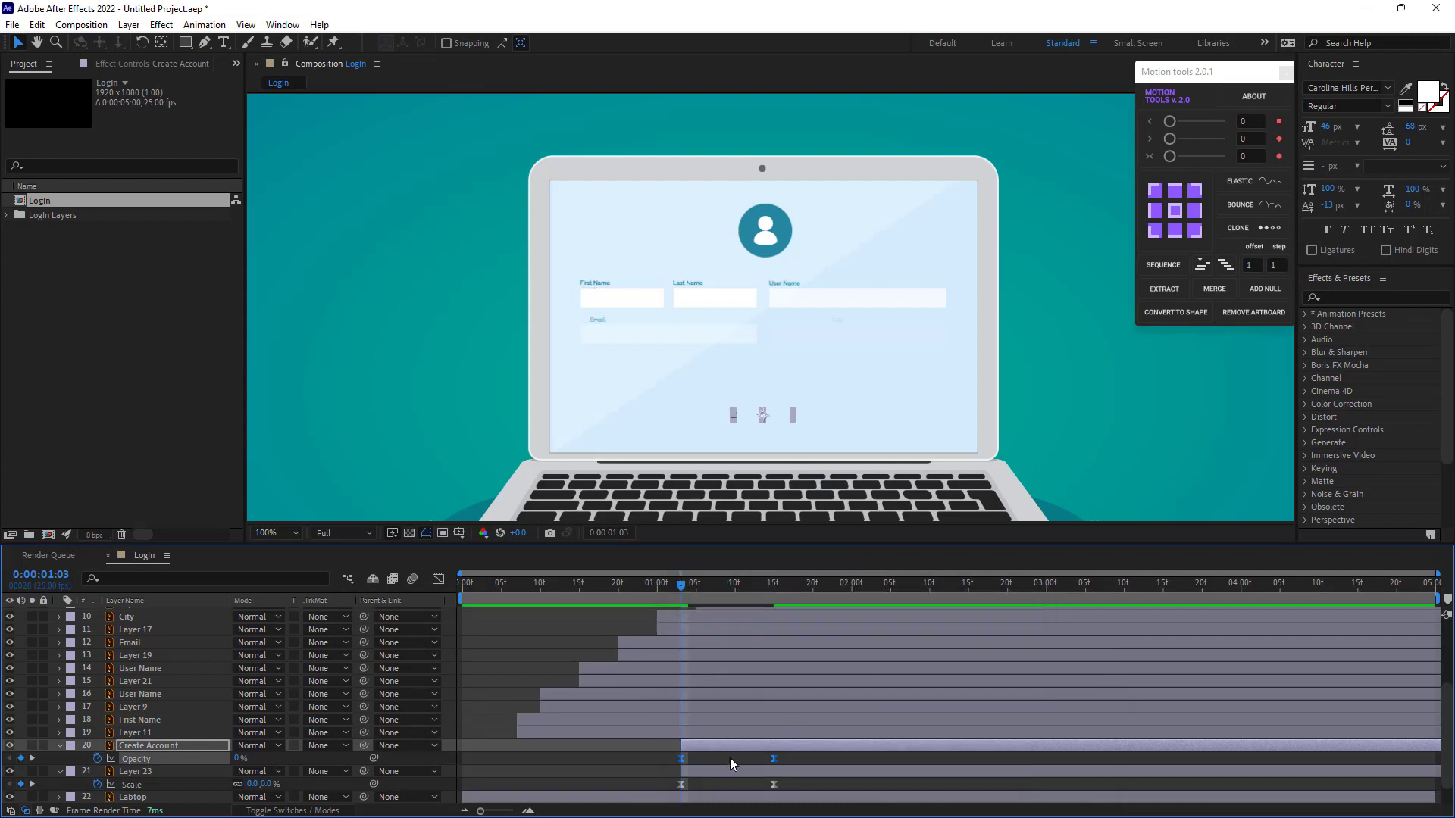
{"action": "left_click_drag", "start_coordinate": [722, 748], "coordinate": [752, 749]}
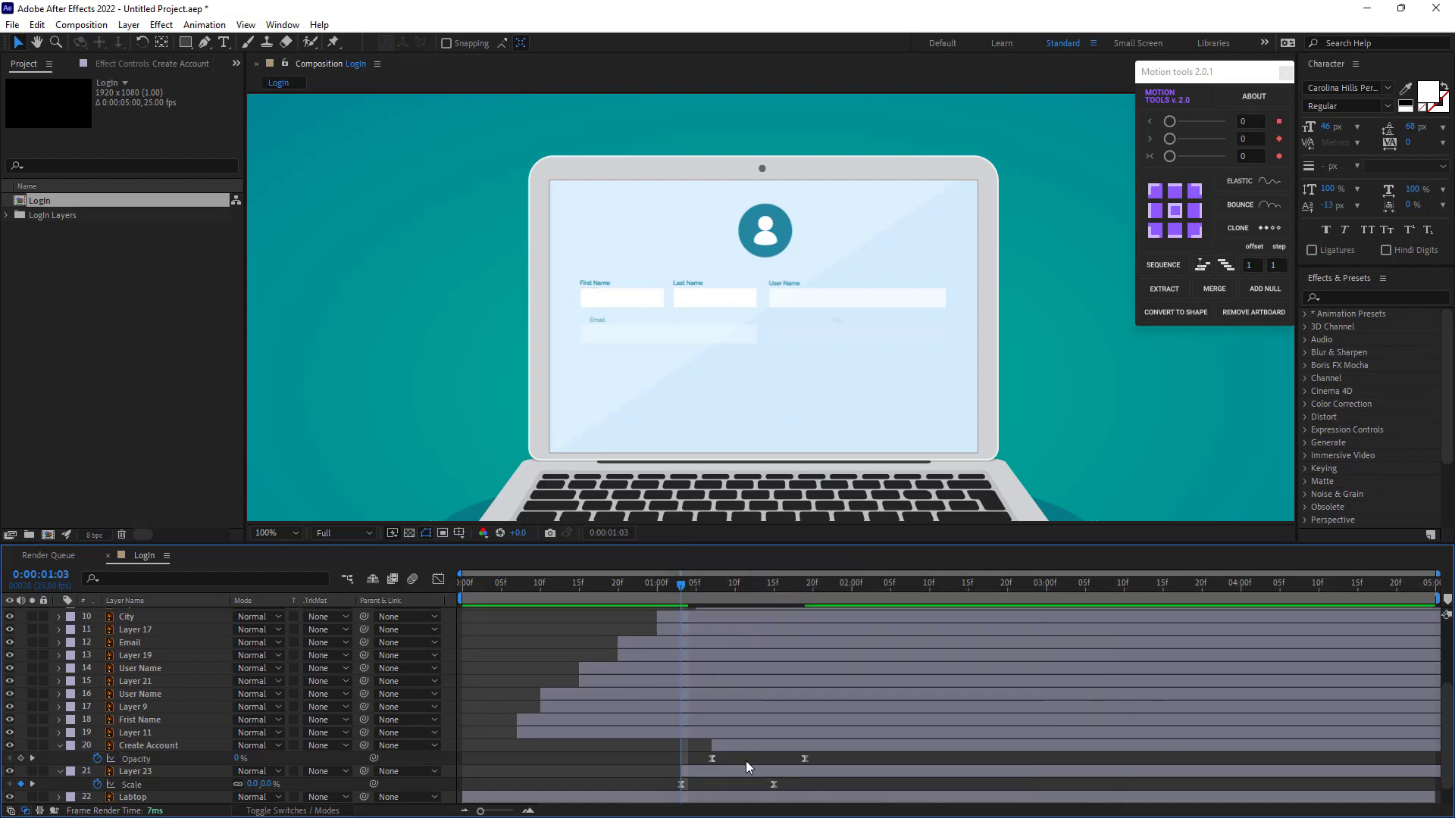
Preview the form animation, then delay the button (Layer 23) and Create Account text layers to start at 0:00:01:14 and 0:00:01:18
{"action": "key", "text": "space"}
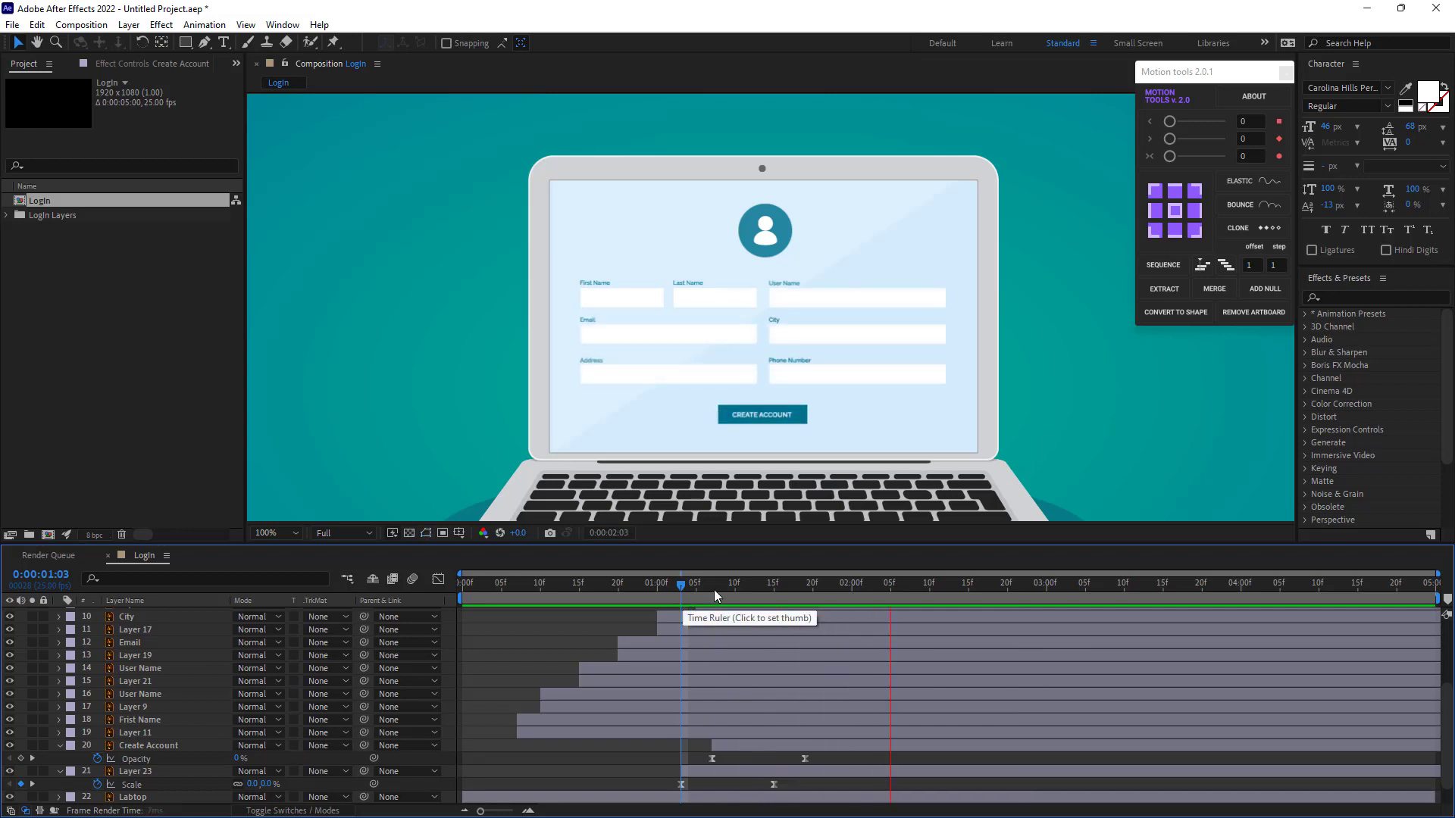
{"action": "left_click_drag", "start_coordinate": [715, 591], "coordinate": [450, 625]}
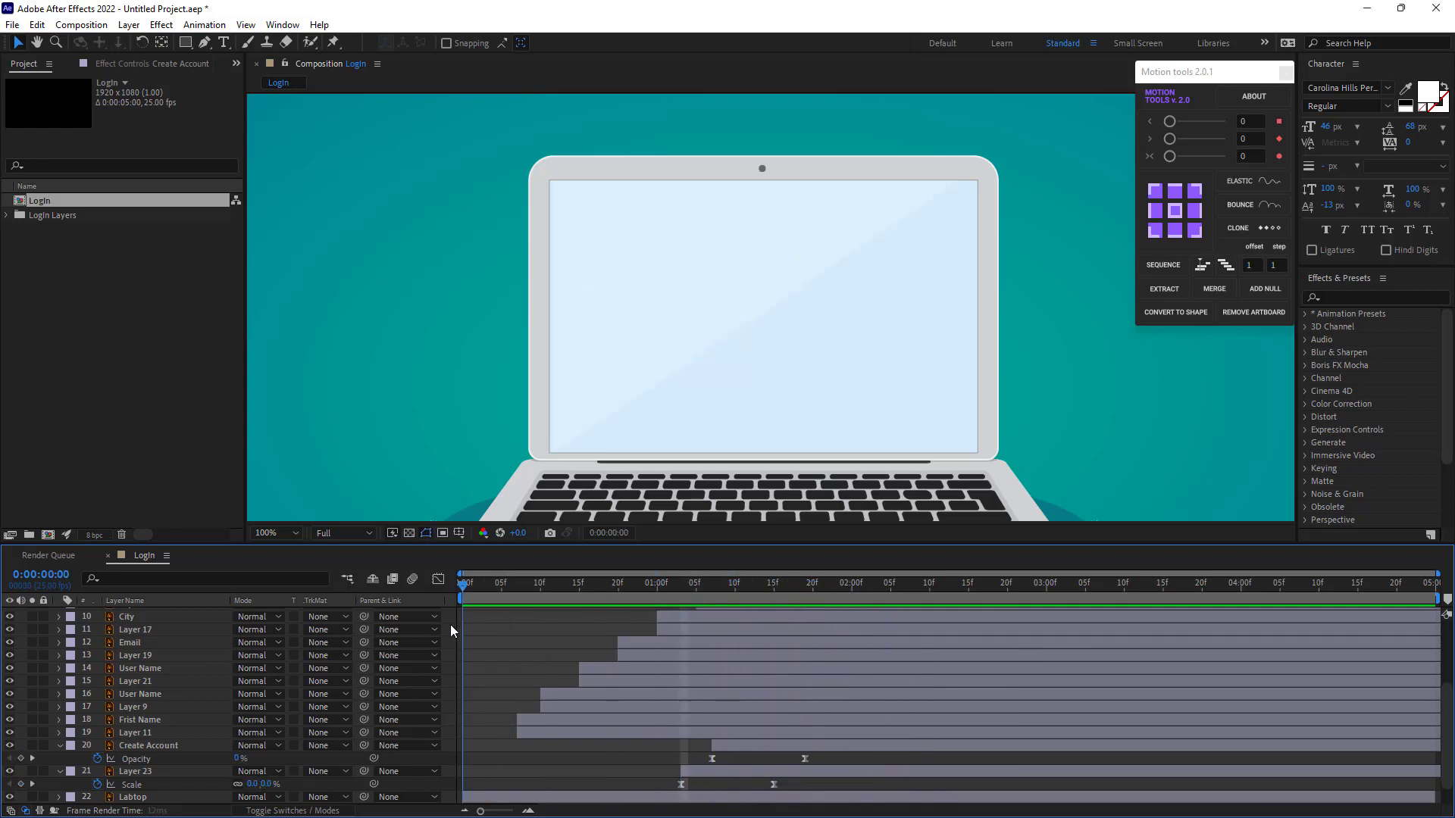
{"action": "key", "text": "space"}
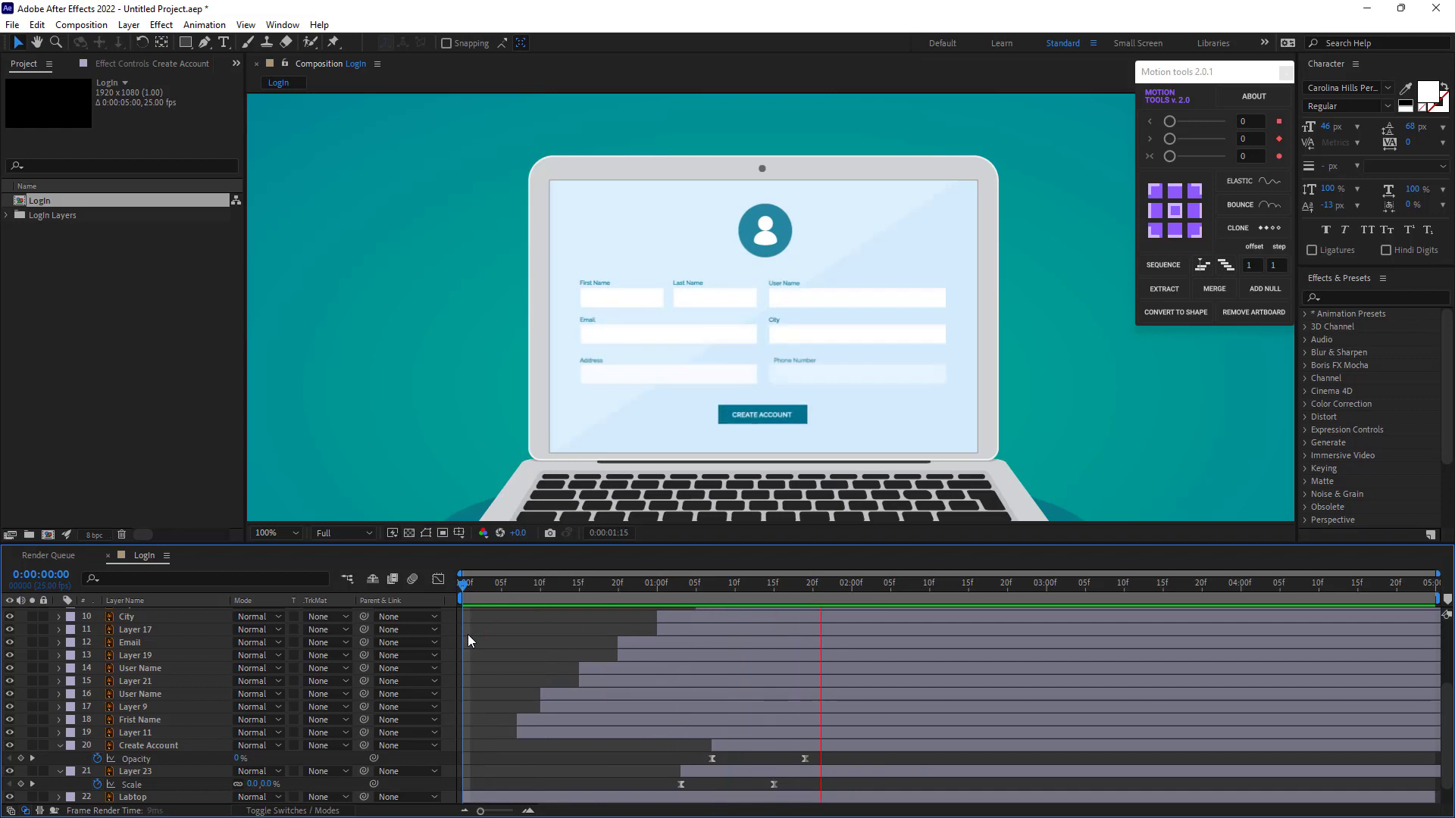
{"action": "left_click_drag", "start_coordinate": [770, 591], "coordinate": [811, 607]}
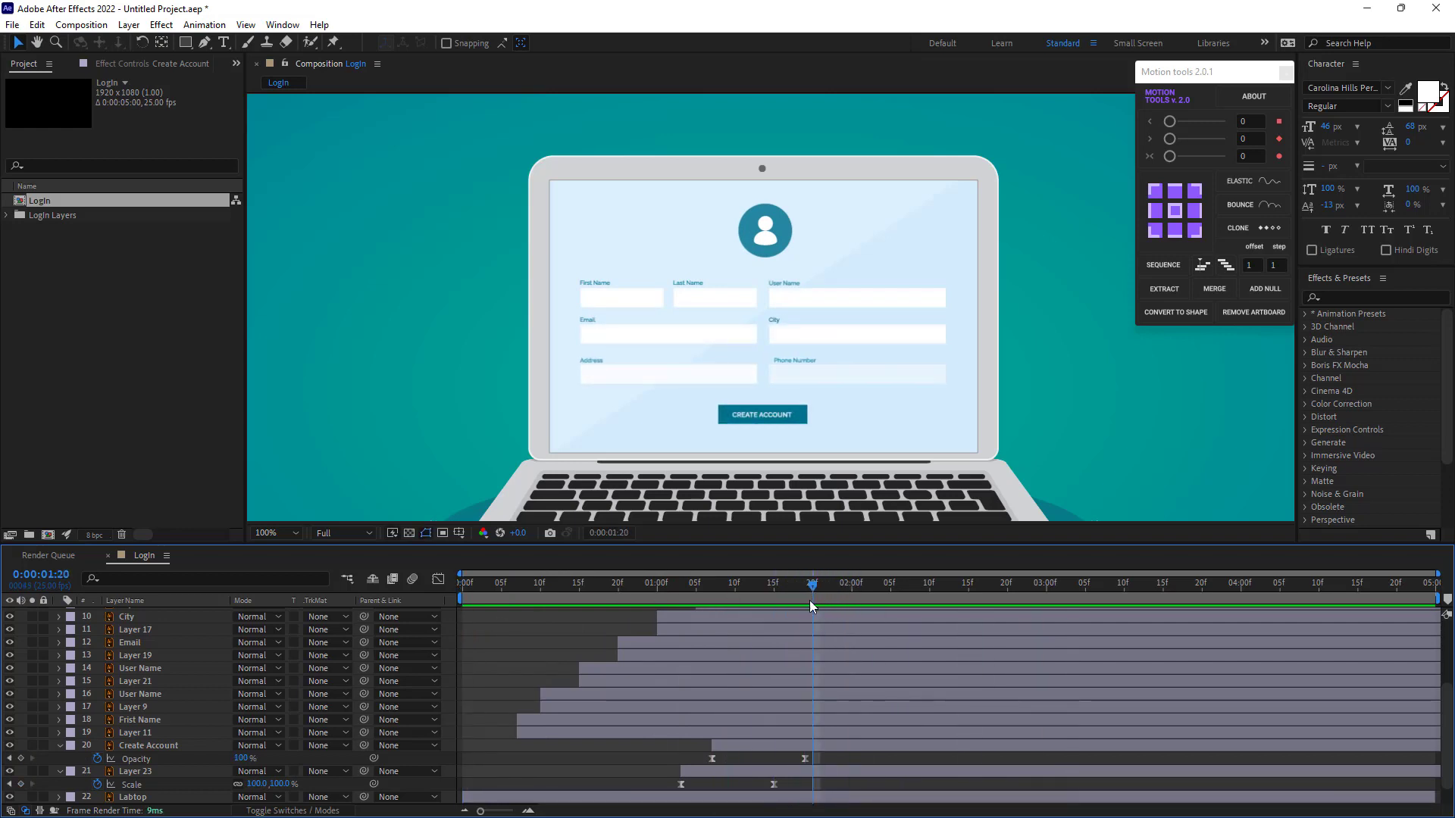
{"action": "left_click", "coordinate": [758, 771]}
{"action": "left_click", "coordinate": [751, 747], "text": "shift"}
{"action": "left_click_drag", "start_coordinate": [725, 773], "coordinate": [810, 773]}
{"action": "left_click", "coordinate": [784, 750]}
{"action": "left_click", "coordinate": [742, 589]}
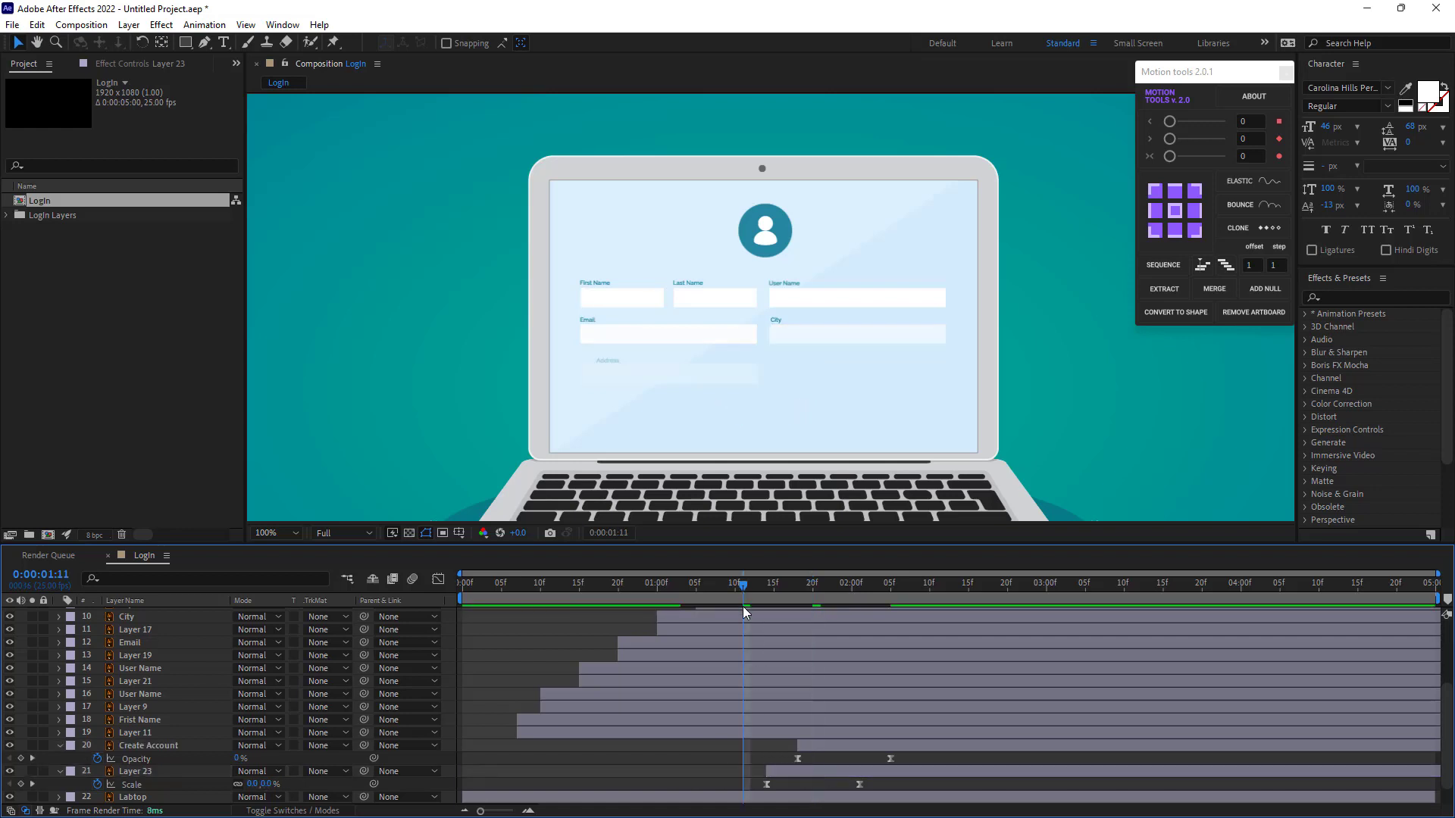
{"action": "left_click_drag", "start_coordinate": [743, 607], "coordinate": [827, 597]}
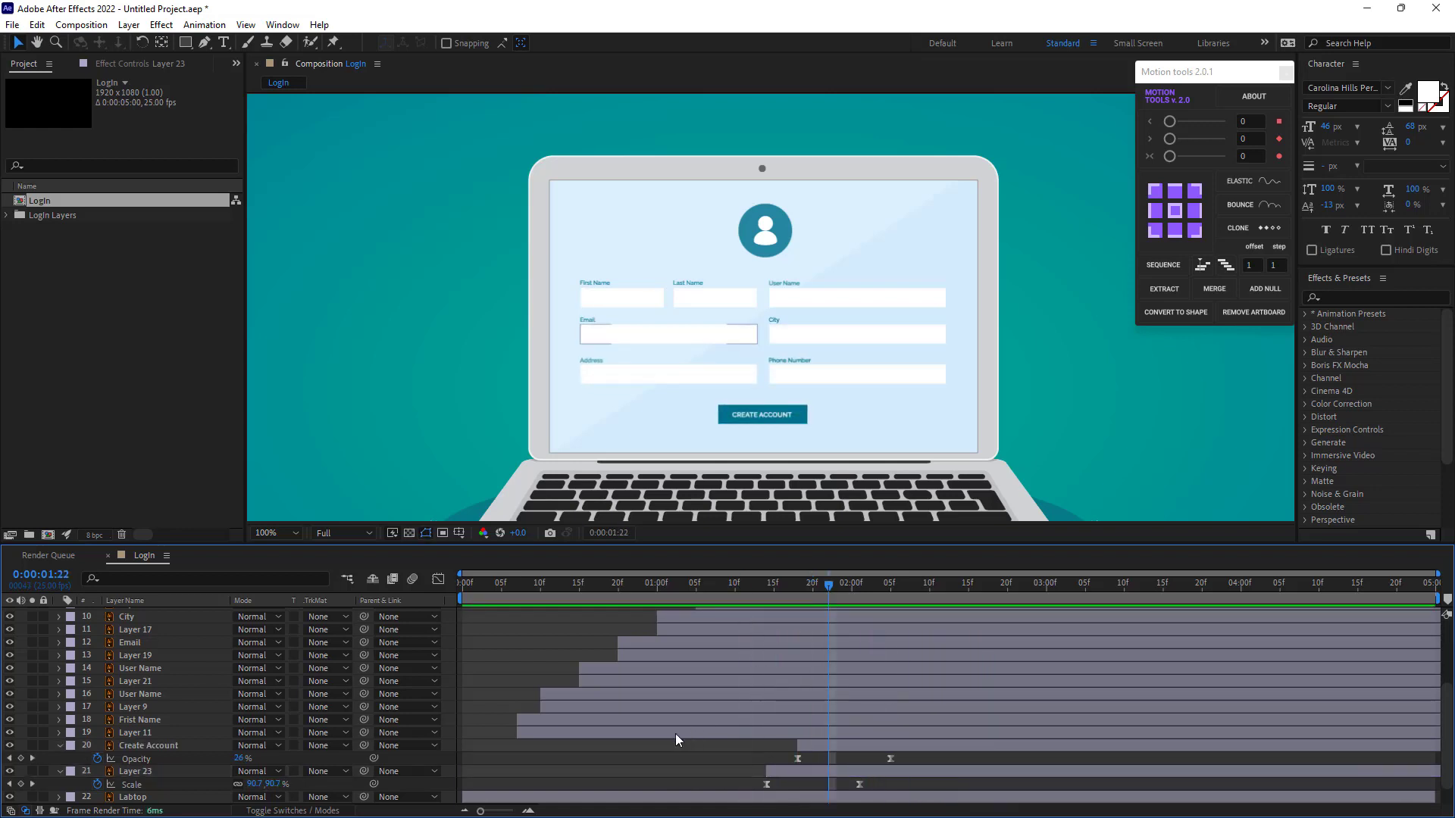
Collapse the properties of Layer 23 and Create Account and move both layers directly above Phone Number in the layer order
{"action": "left_click", "coordinate": [60, 770]}
{"action": "left_click", "coordinate": [59, 746]}
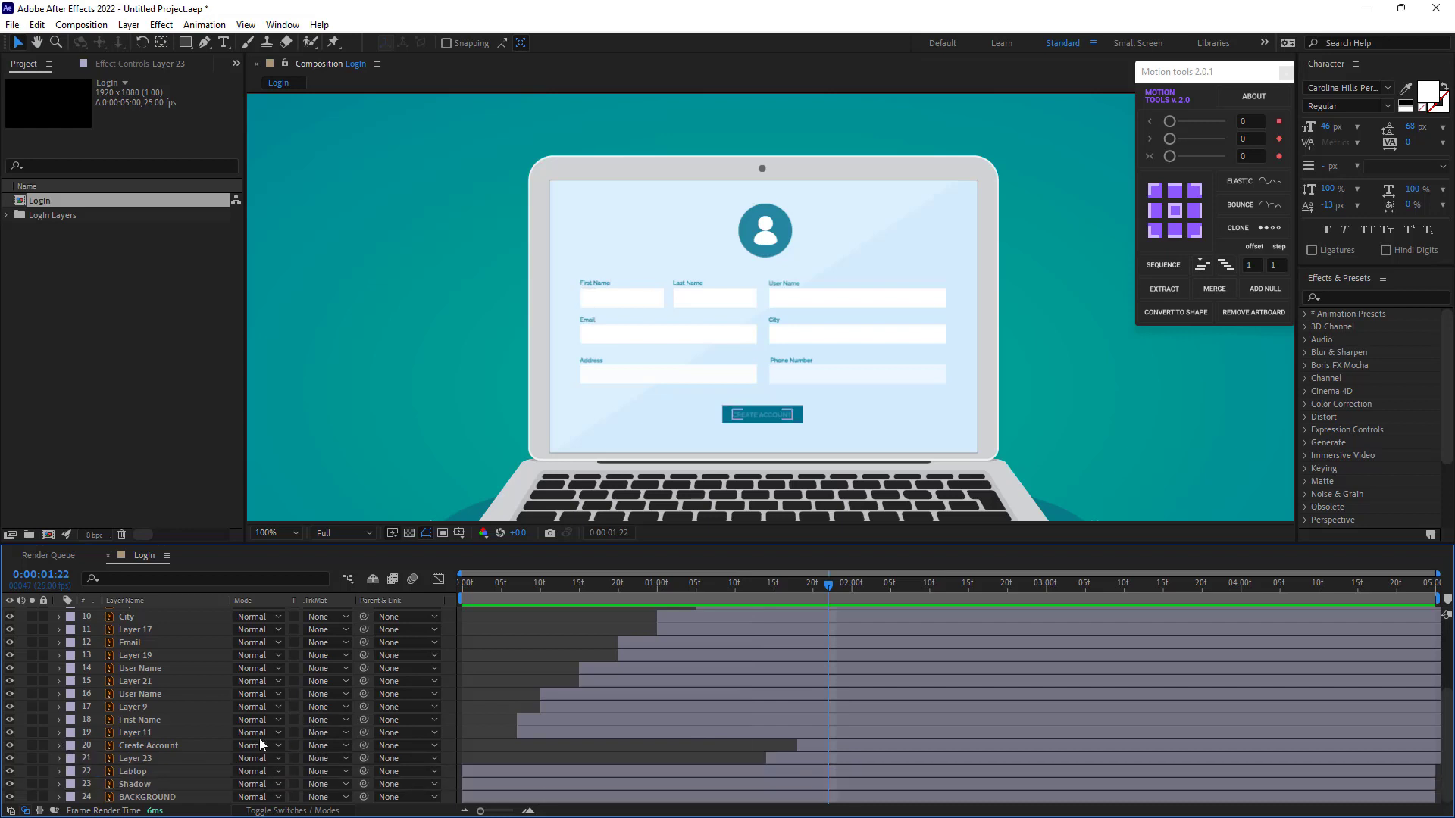
{"action": "scroll", "coordinate": [517, 409], "scroll_direction": "down", "scroll_amount": 2}
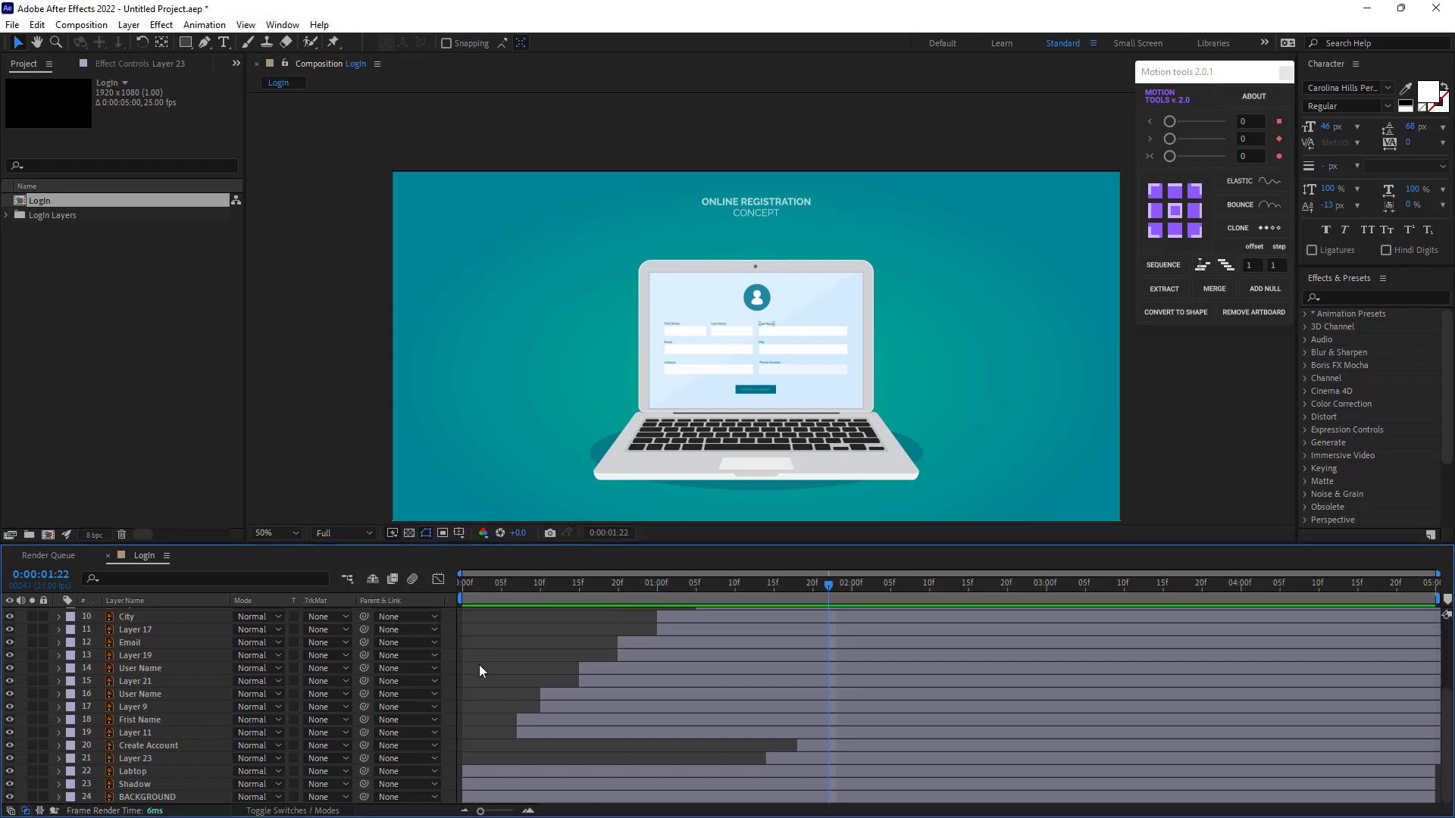
{"action": "left_click", "coordinate": [145, 759]}
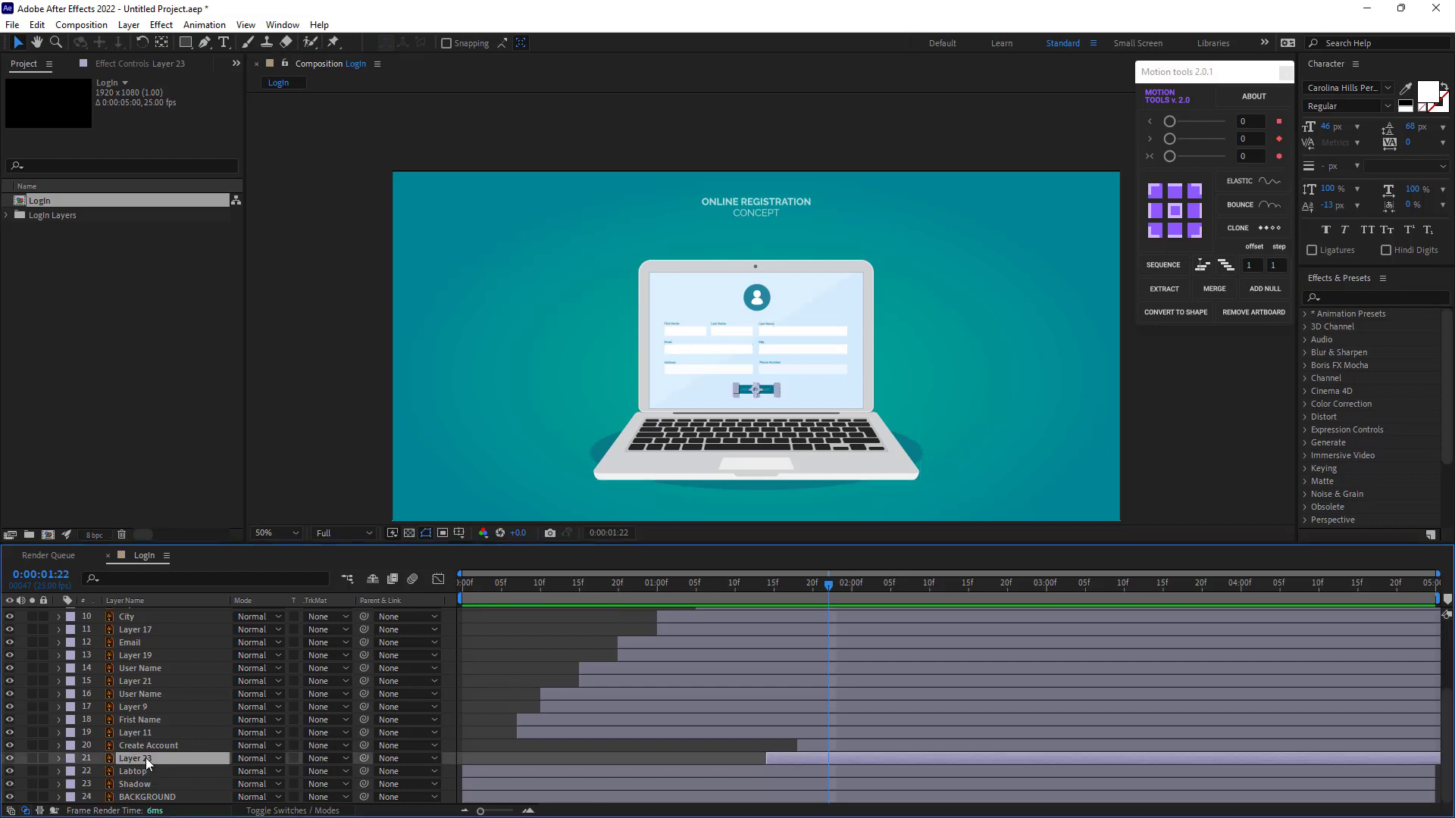
{"action": "left_click", "coordinate": [148, 747], "text": "shift"}
{"action": "left_click_drag", "start_coordinate": [148, 748], "coordinate": [167, 670]}
{"action": "left_click", "coordinate": [560, 699]}
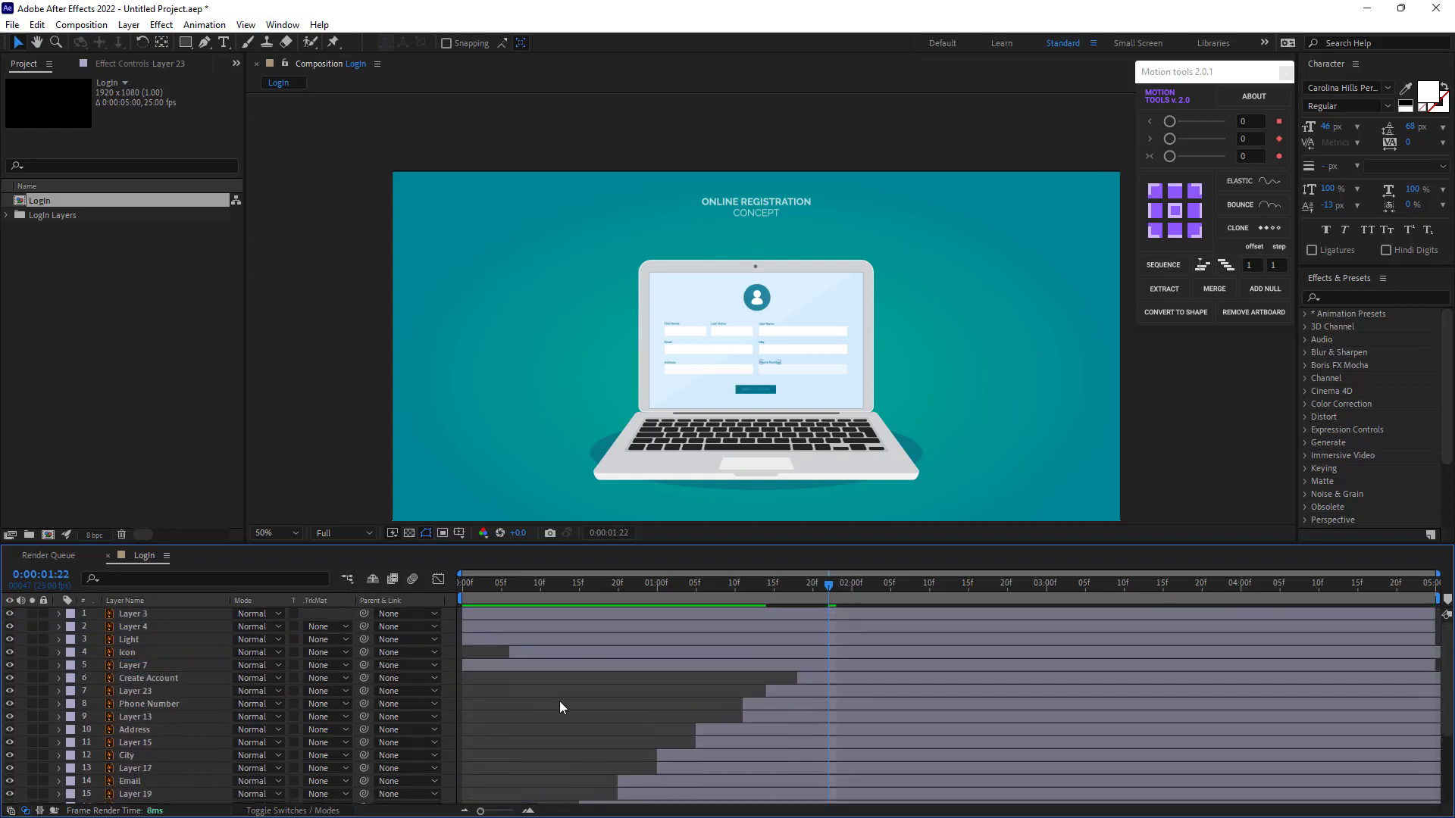
Move the Icon and Layer 7 layers down the stack to just above Labtop and preview the animation
{"action": "left_click", "coordinate": [541, 667]}
{"action": "key", "text": "ctrl+shift+Up"}
{"action": "left_click_drag", "start_coordinate": [170, 665], "coordinate": [206, 766]}
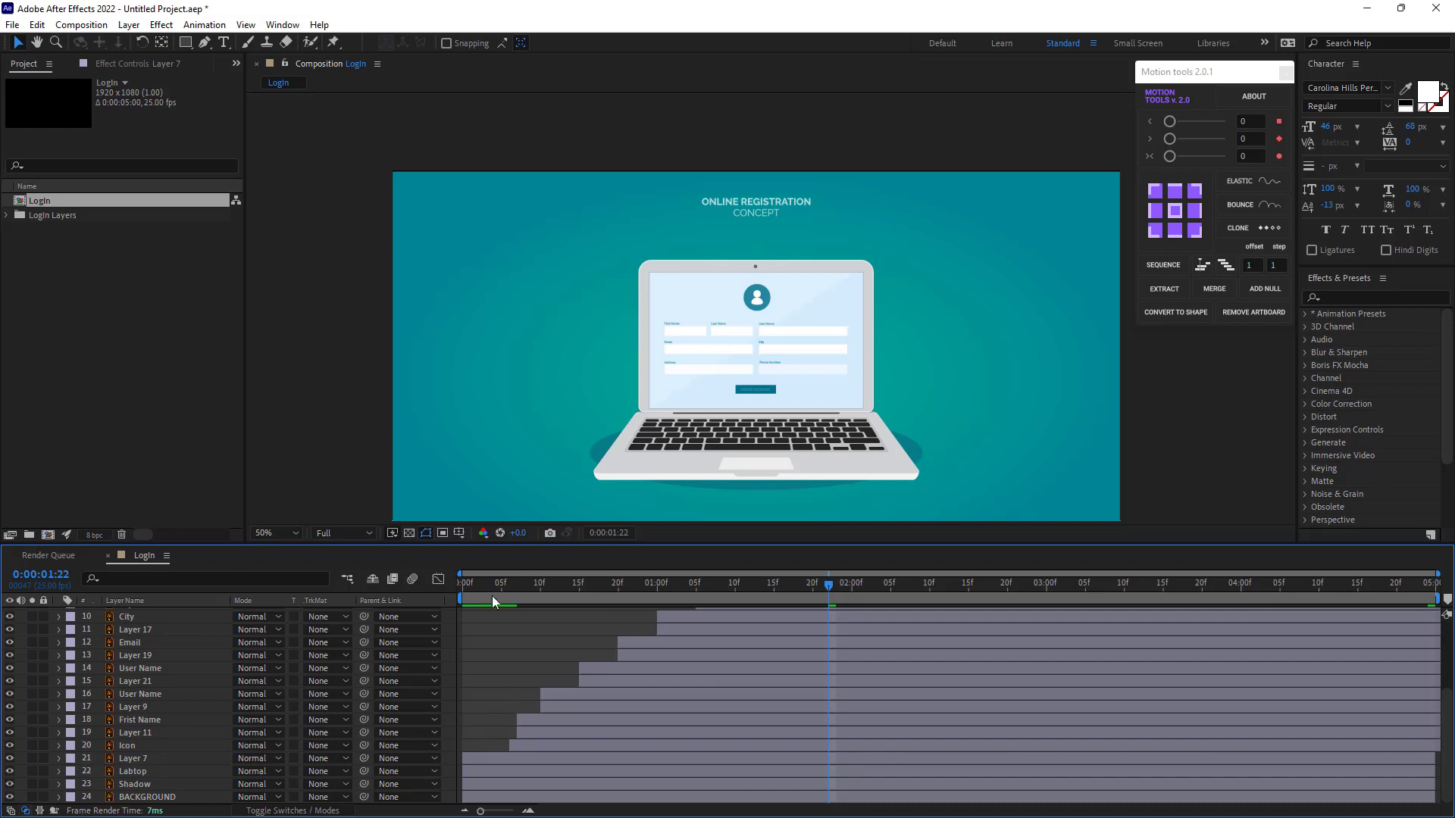
{"action": "left_click_drag", "start_coordinate": [492, 595], "coordinate": [417, 594]}
{"action": "key", "text": "space"}
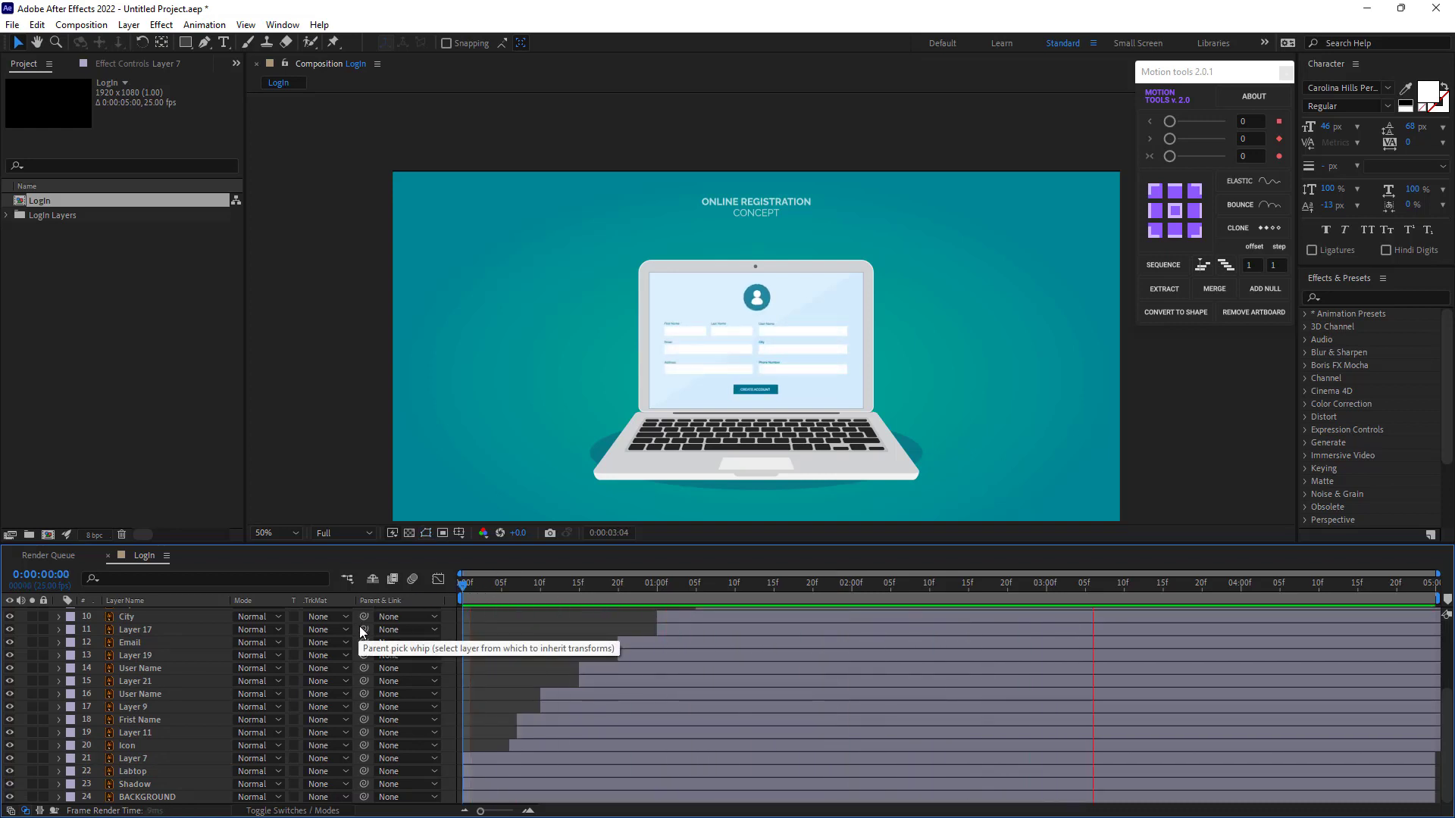
{"action": "left_click", "coordinate": [727, 590]}
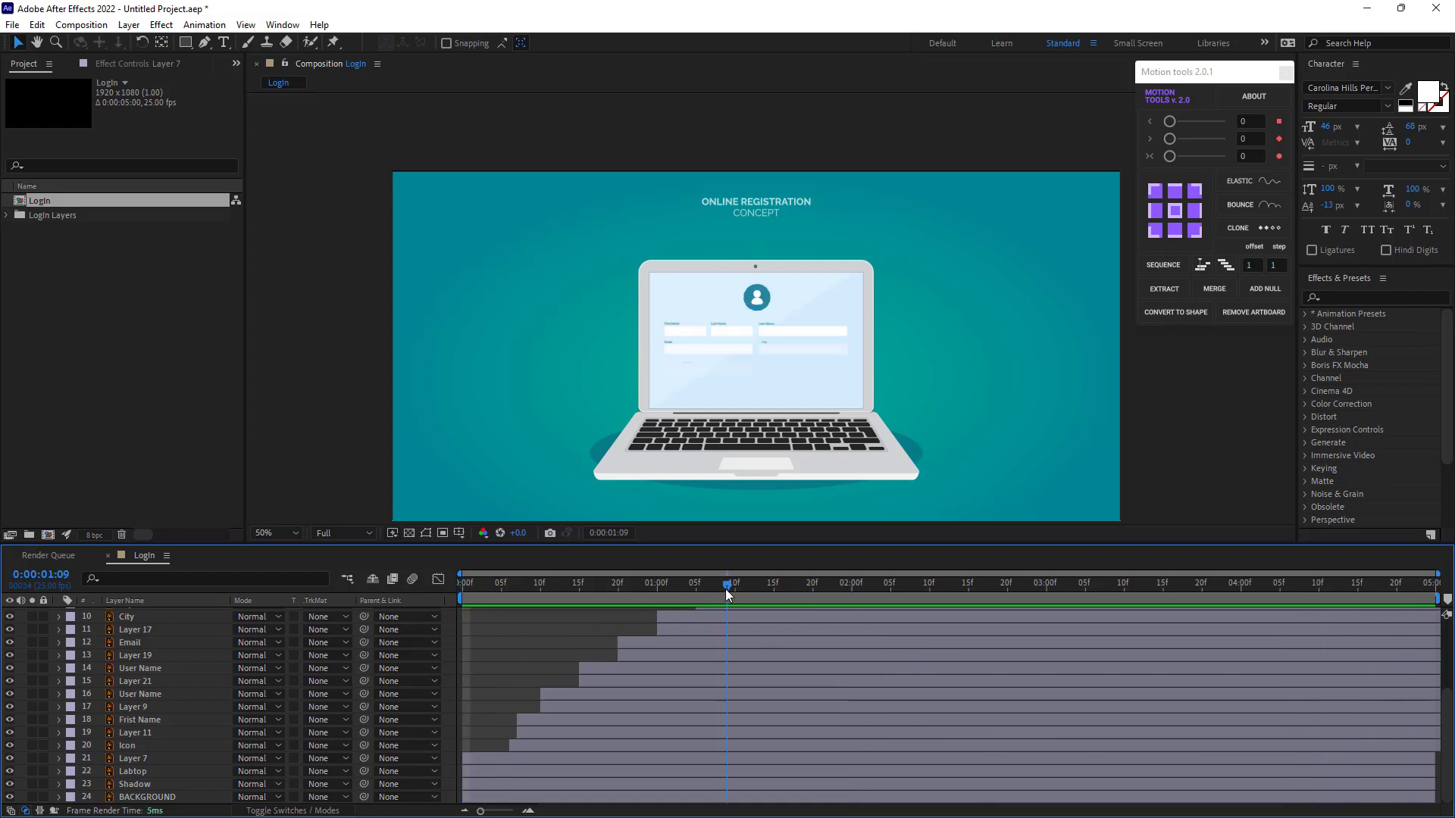
{"action": "left_click", "coordinate": [541, 656]}
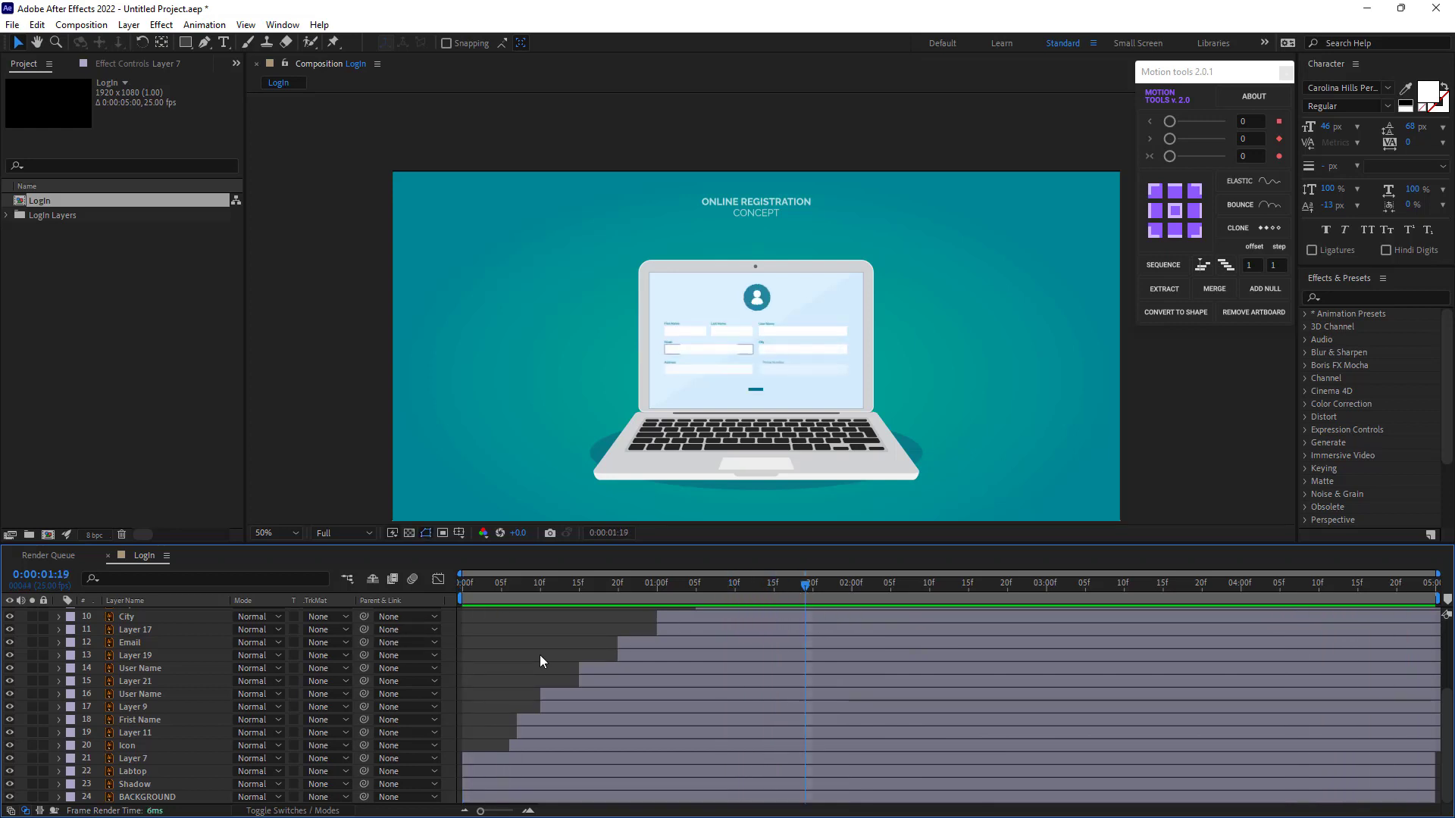
Parent the Light layer to the Labtop layer
{"action": "left_click", "coordinate": [137, 773]}
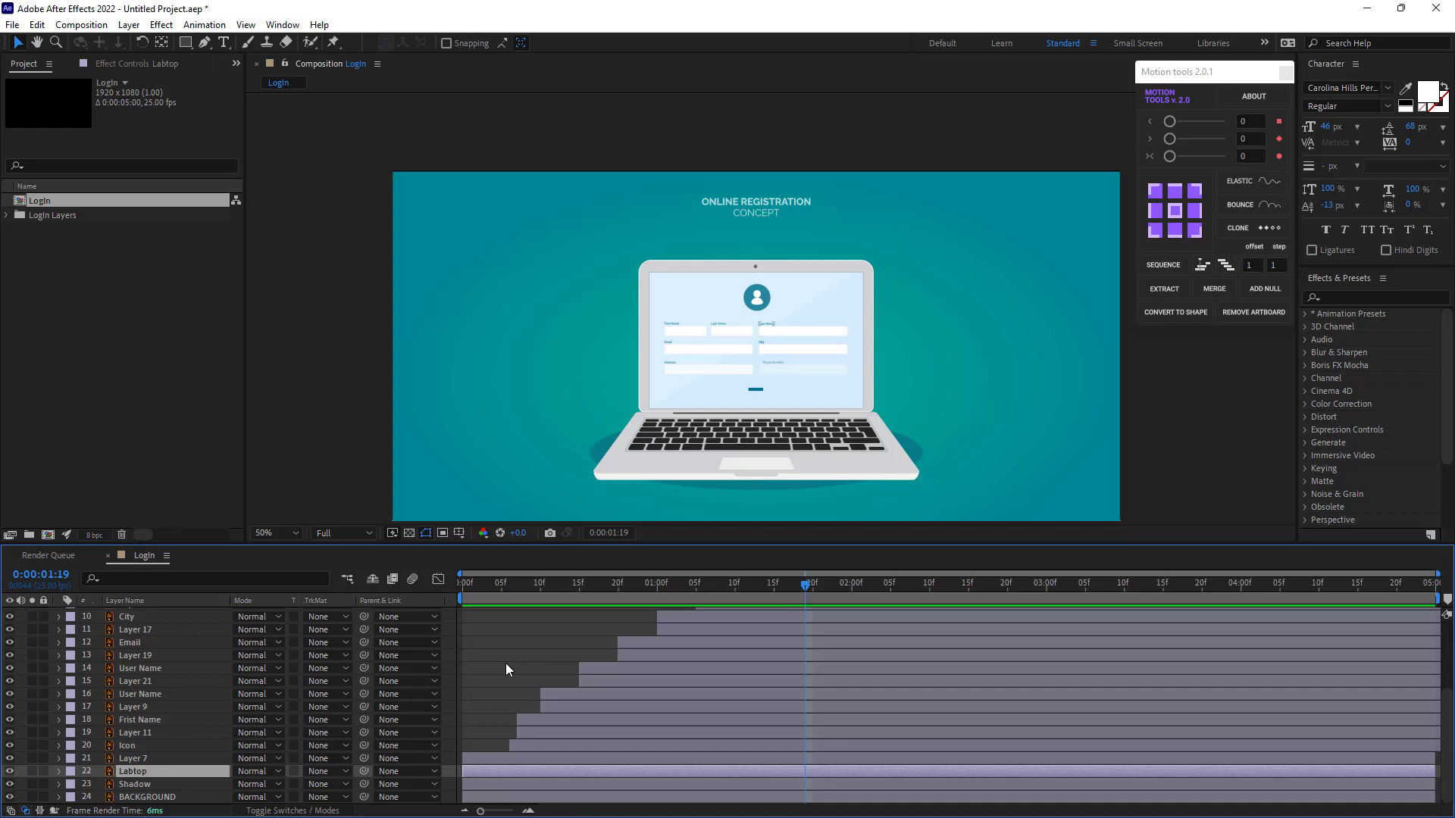
{"action": "scroll", "coordinate": [148, 735], "scroll_direction": "up", "scroll_amount": 2}
{"action": "scroll", "coordinate": [156, 698], "scroll_direction": "up", "scroll_amount": 4}
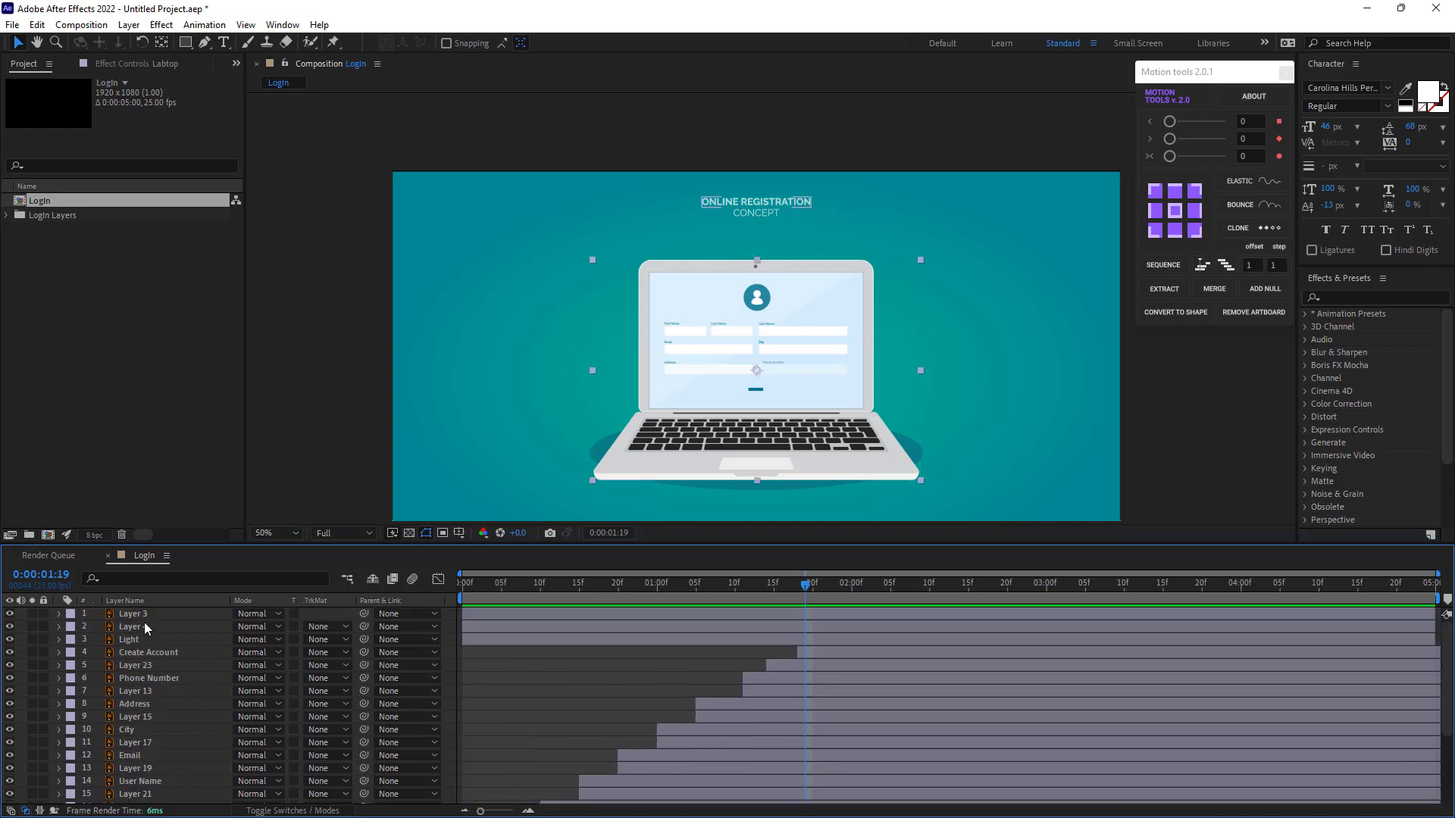
{"action": "left_click", "coordinate": [144, 626]}
{"action": "left_click", "coordinate": [138, 640]}
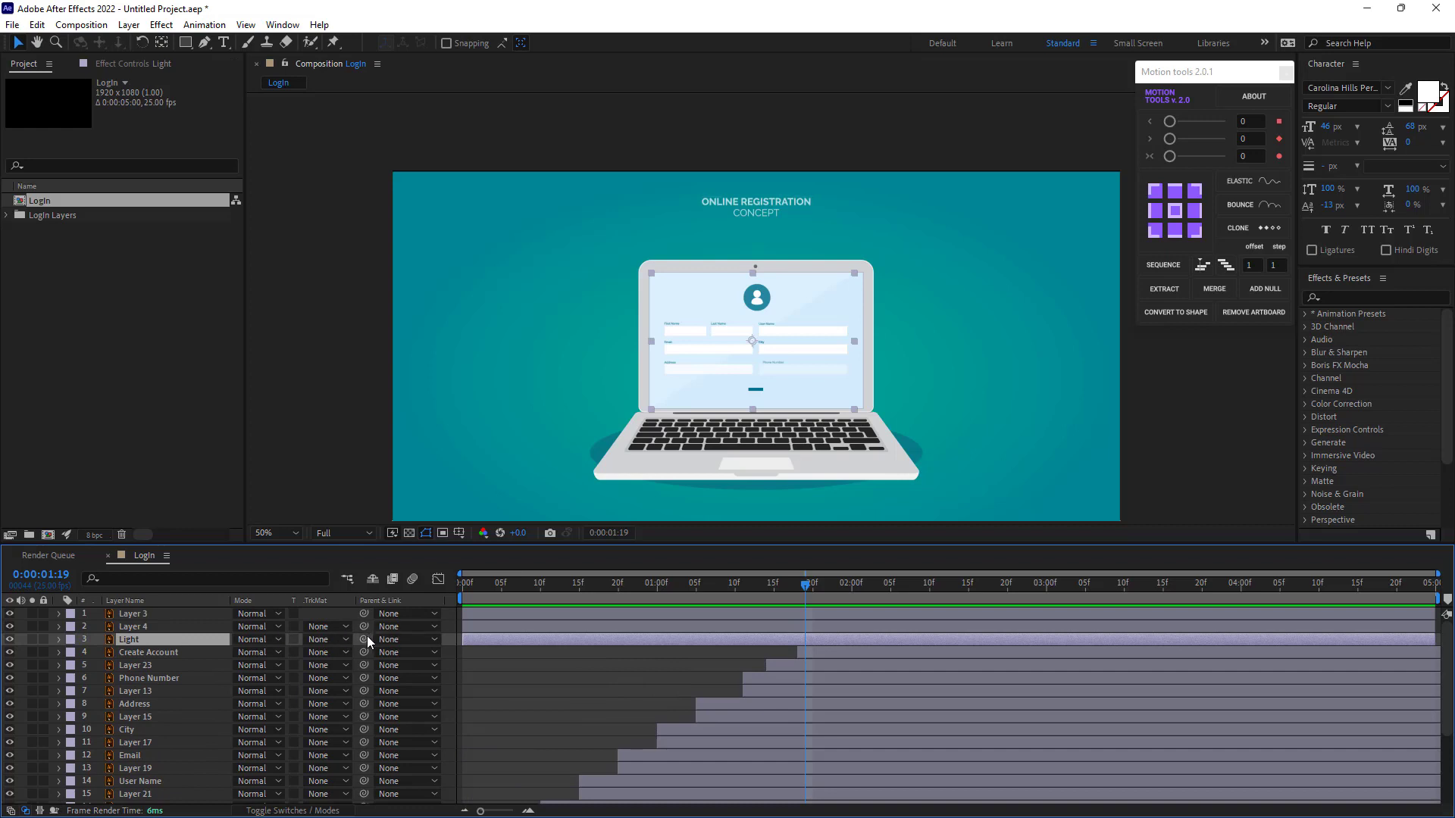
{"action": "left_click_drag", "start_coordinate": [367, 639], "coordinate": [144, 780]}
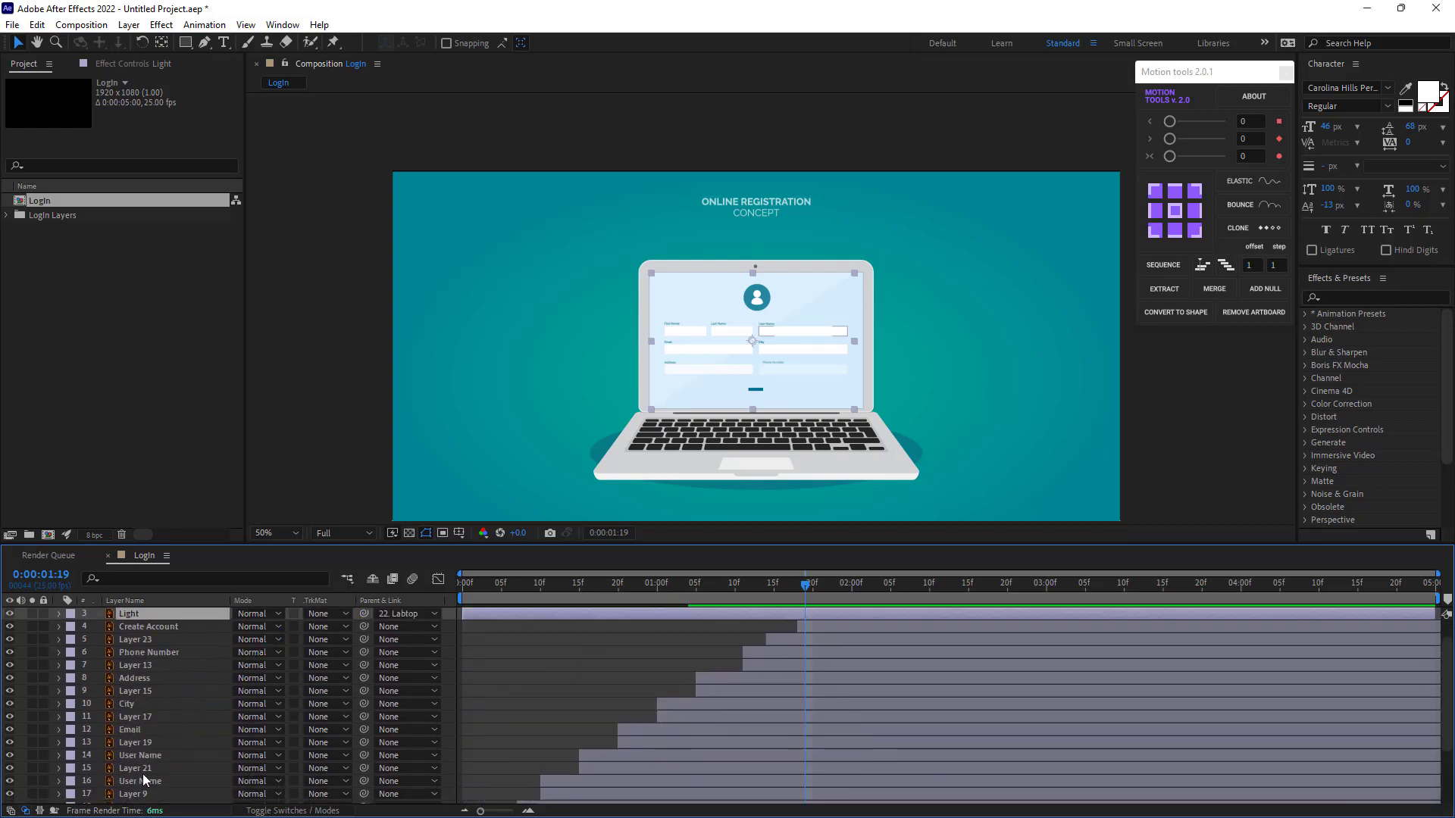
Keyframe the Labtop layer's Scale from 0% at 0:00:00:00 to 100% at 0:00:00:20
{"action": "scroll", "coordinate": [148, 770], "scroll_direction": "down", "scroll_amount": 3}
{"action": "left_click", "coordinate": [145, 768]}
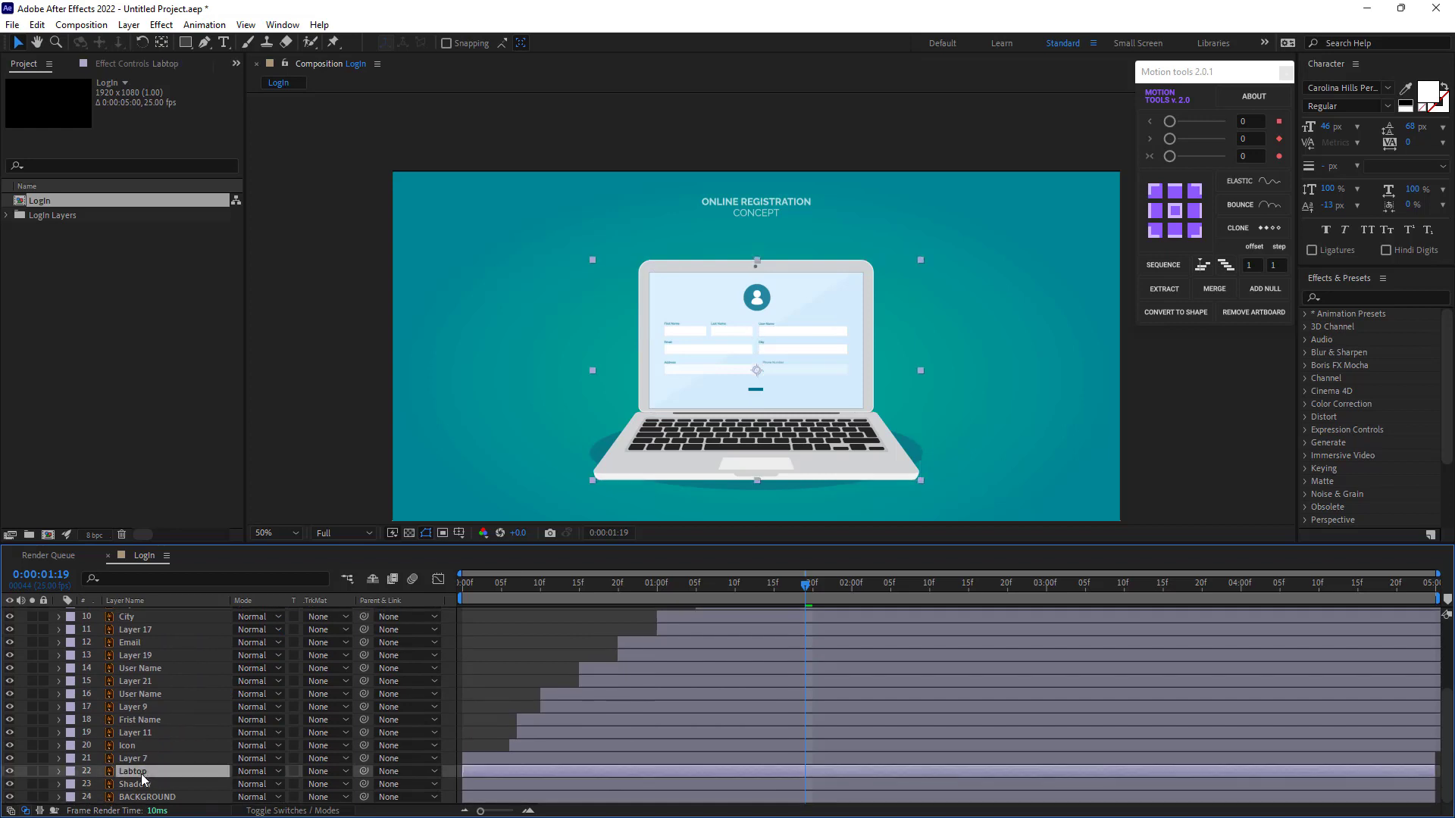
{"action": "left_click", "coordinate": [539, 589]}
{"action": "left_click", "coordinate": [517, 589]}
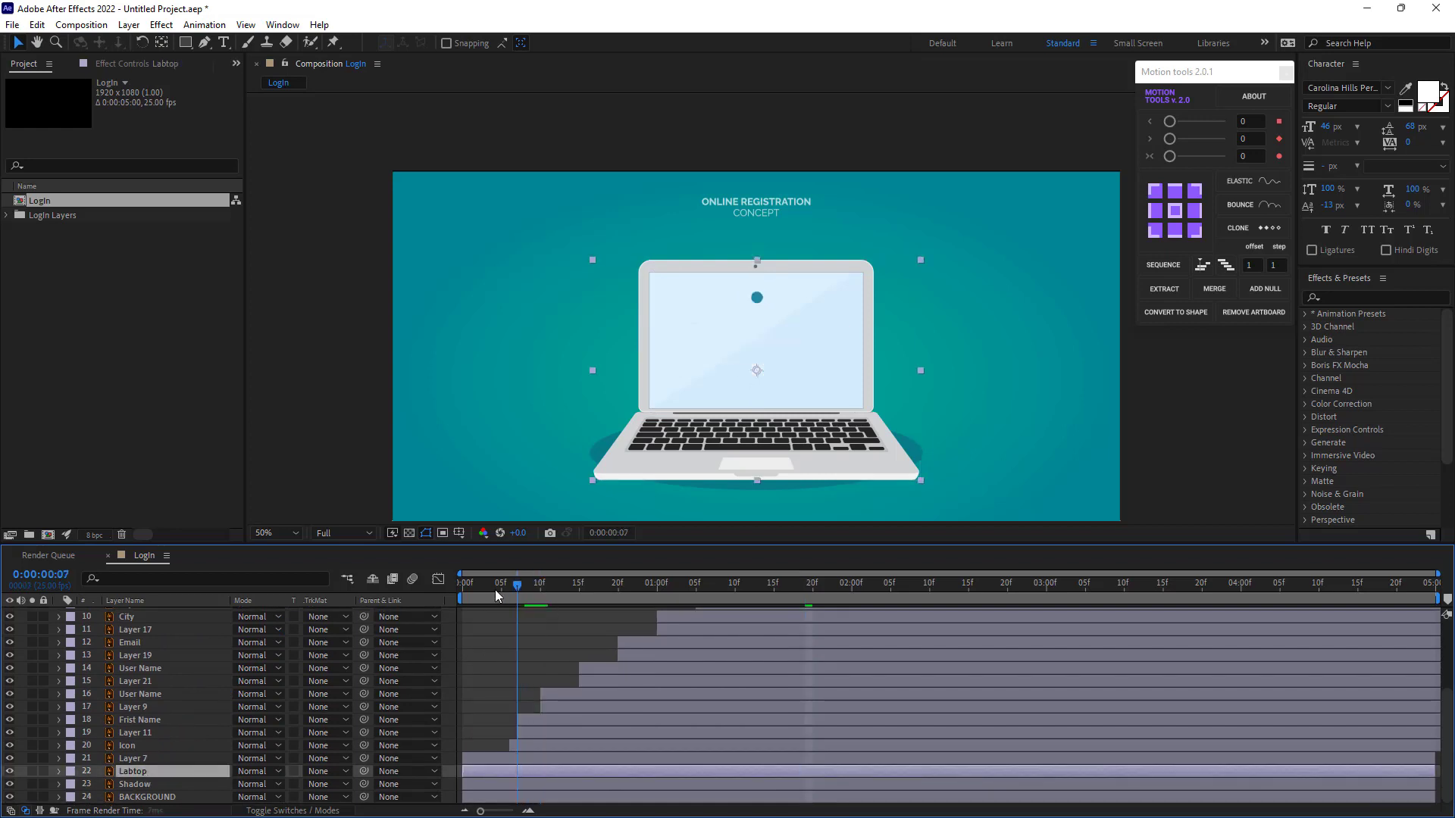
{"action": "left_click_drag", "start_coordinate": [494, 590], "coordinate": [621, 591]}
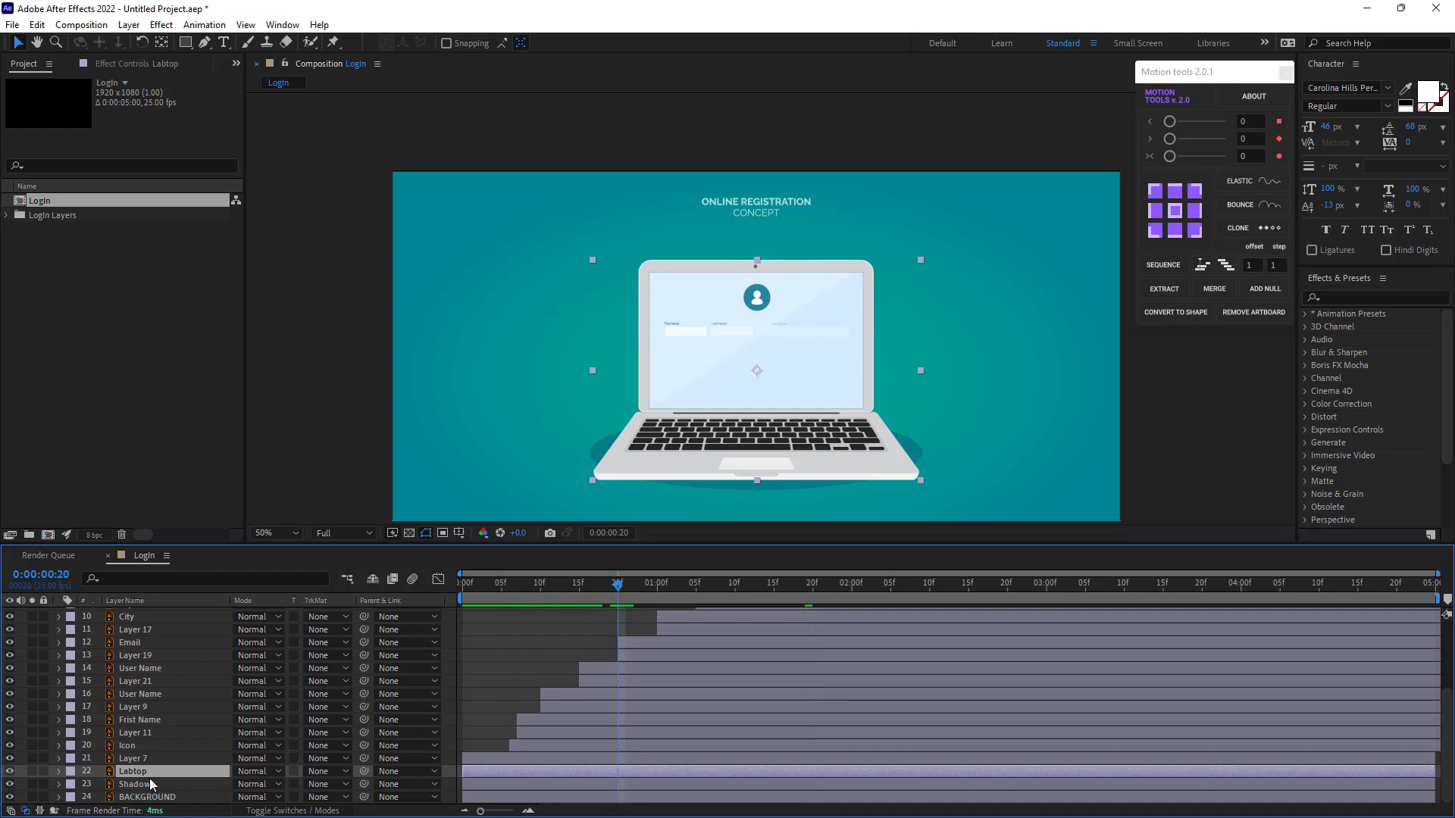
{"action": "key", "text": "s"}
{"action": "key", "text": "Home"}
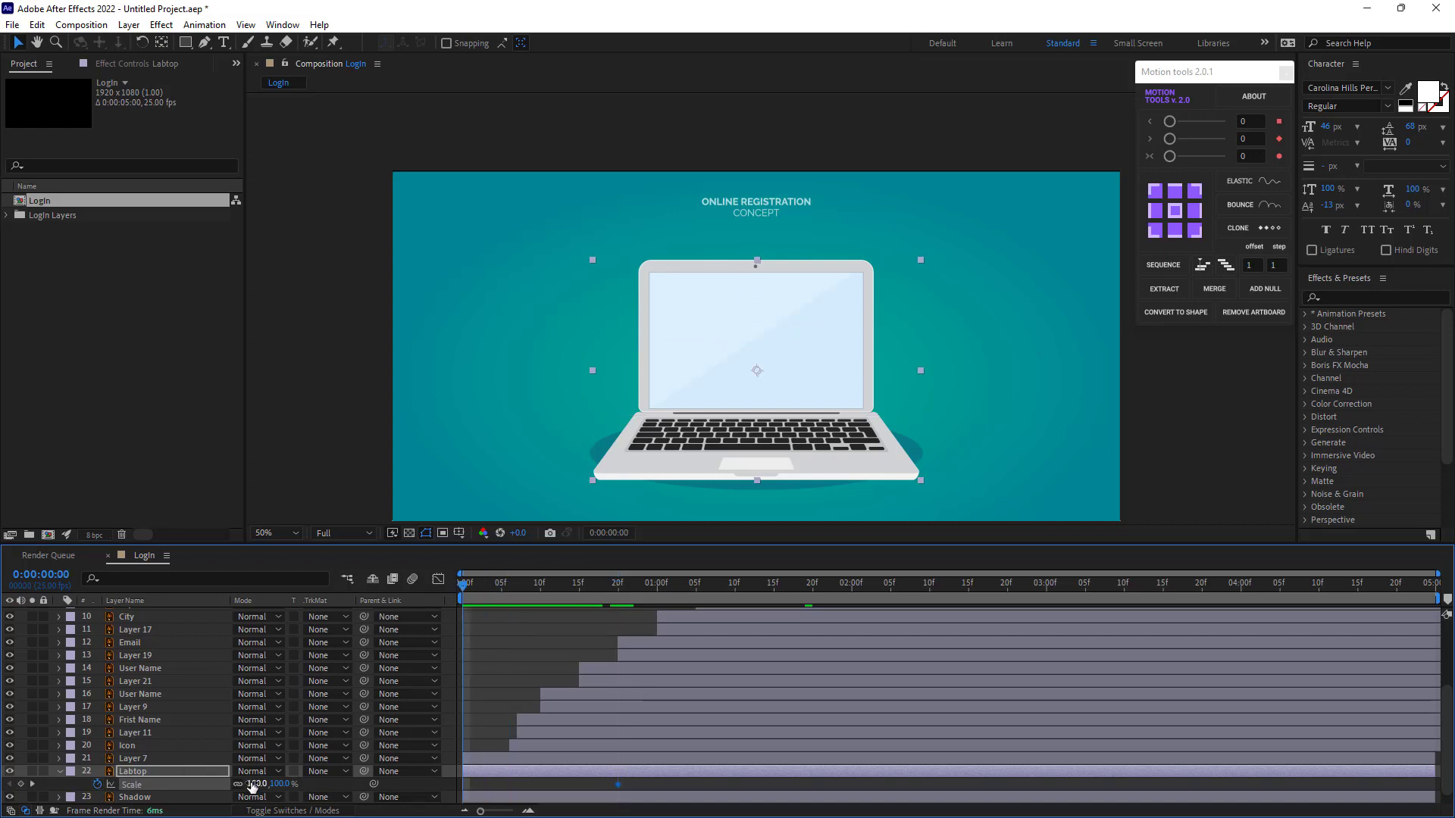
{"action": "left_click", "coordinate": [258, 784]}
{"action": "type", "text": "0"}
{"action": "key", "text": "Return"}
{"action": "left_click_drag", "start_coordinate": [470, 572], "coordinate": [597, 599]}
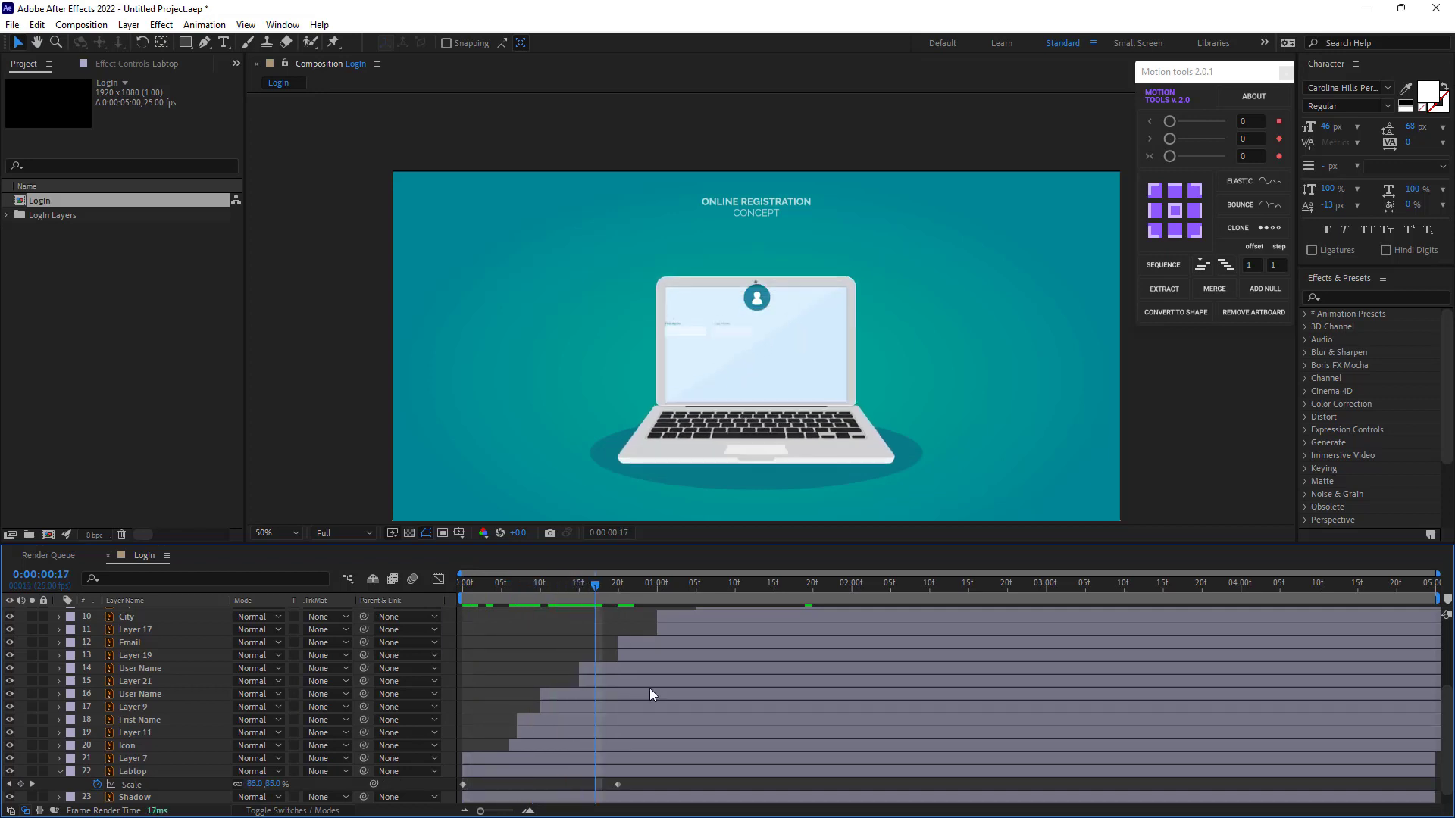
Apply Easy Ease to the Labtop layer's Scale keyframes, reshape the speed curve for a faster start, and preview it
{"action": "left_click", "coordinate": [635, 777]}
{"action": "right_click", "coordinate": [463, 785]}
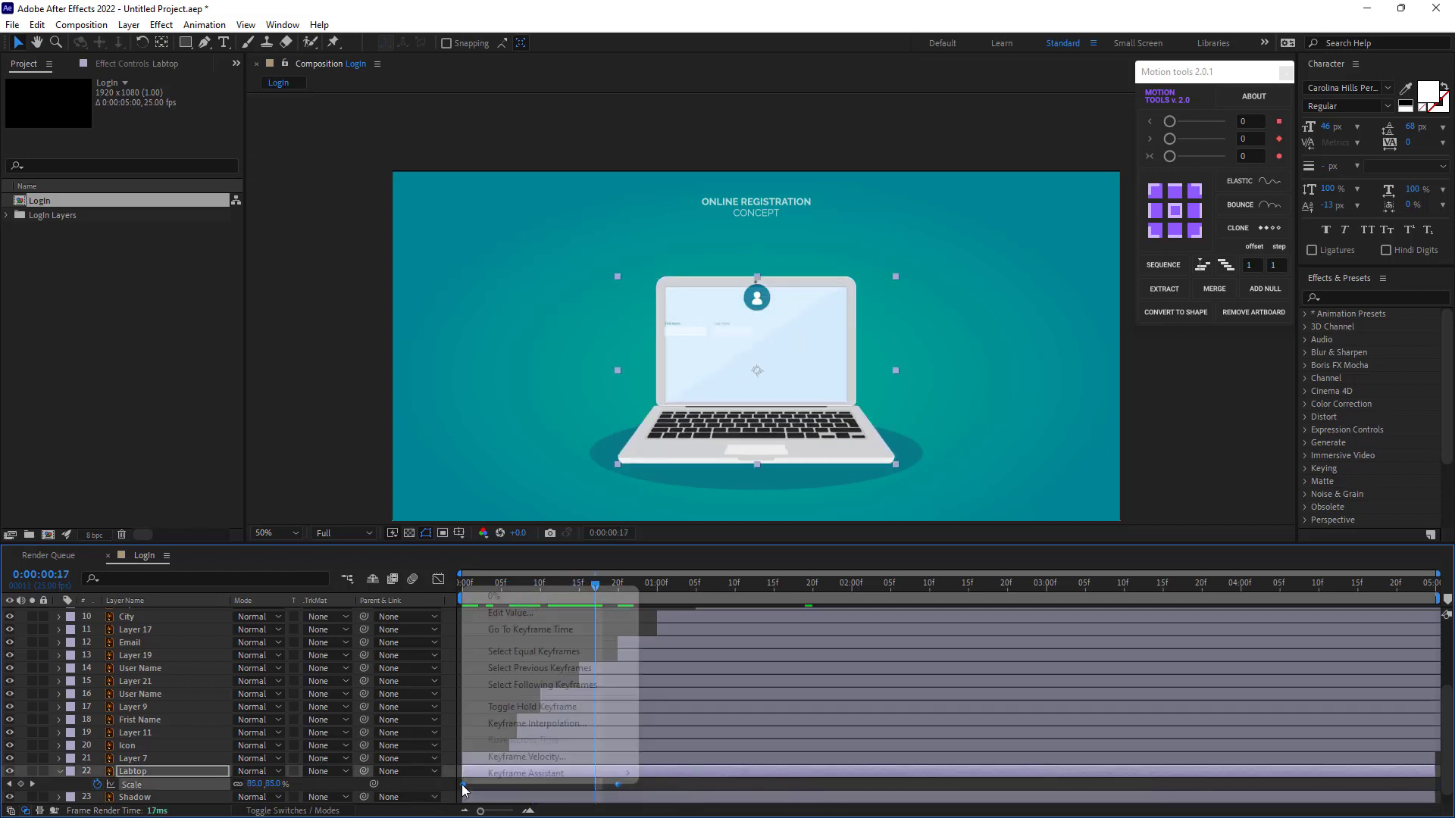
{"action": "mouse_move", "coordinate": [504, 777]}
{"action": "left_click", "coordinate": [695, 673]}
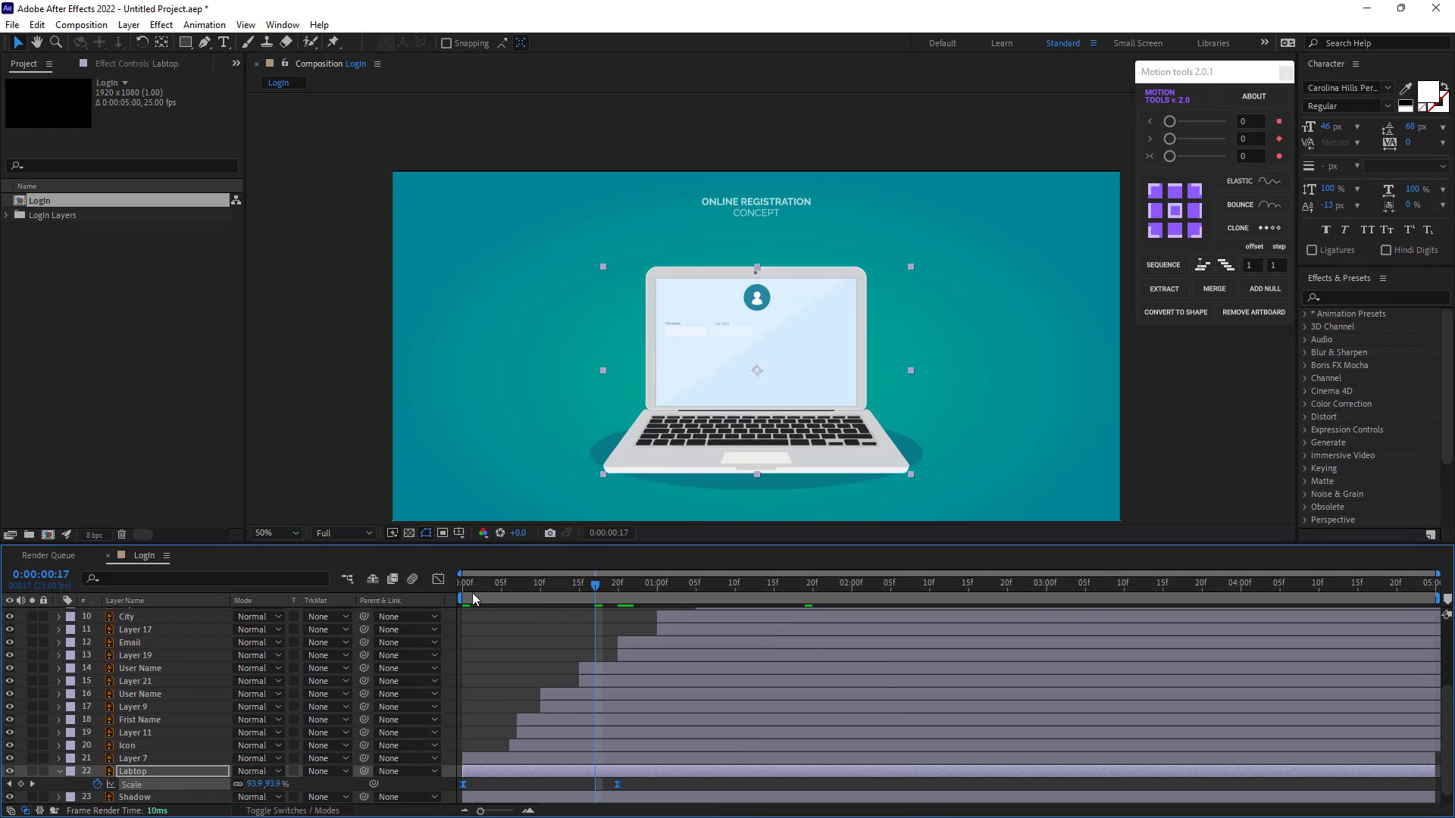
{"action": "key", "text": "shift+F3"}
{"action": "left_click_drag", "start_coordinate": [596, 769], "coordinate": [472, 769]}
{"action": "left_click", "coordinate": [440, 581]}
{"action": "left_click", "coordinate": [517, 663]}
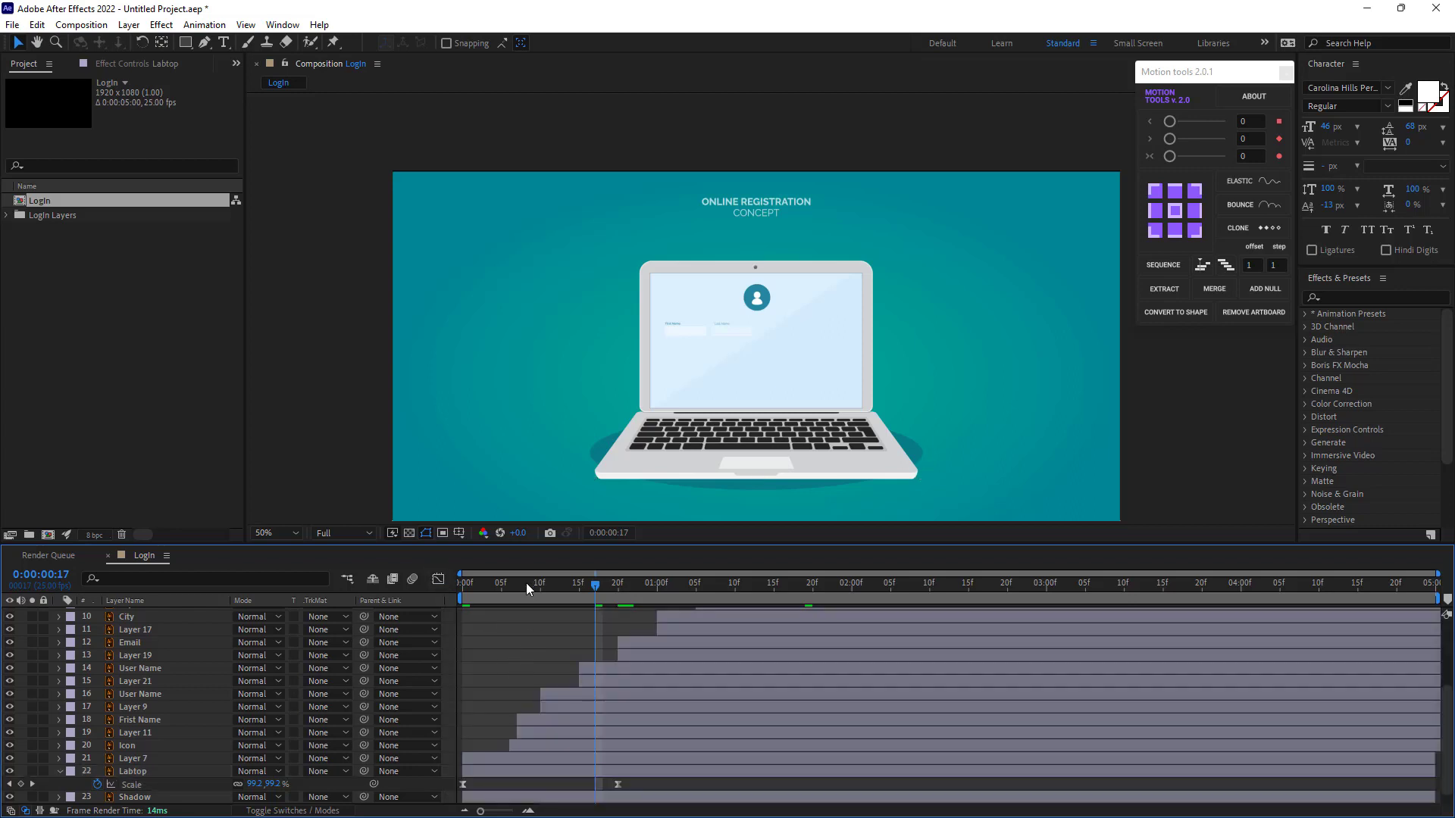
{"action": "left_click_drag", "start_coordinate": [526, 584], "coordinate": [394, 616]}
{"action": "key", "text": "space"}
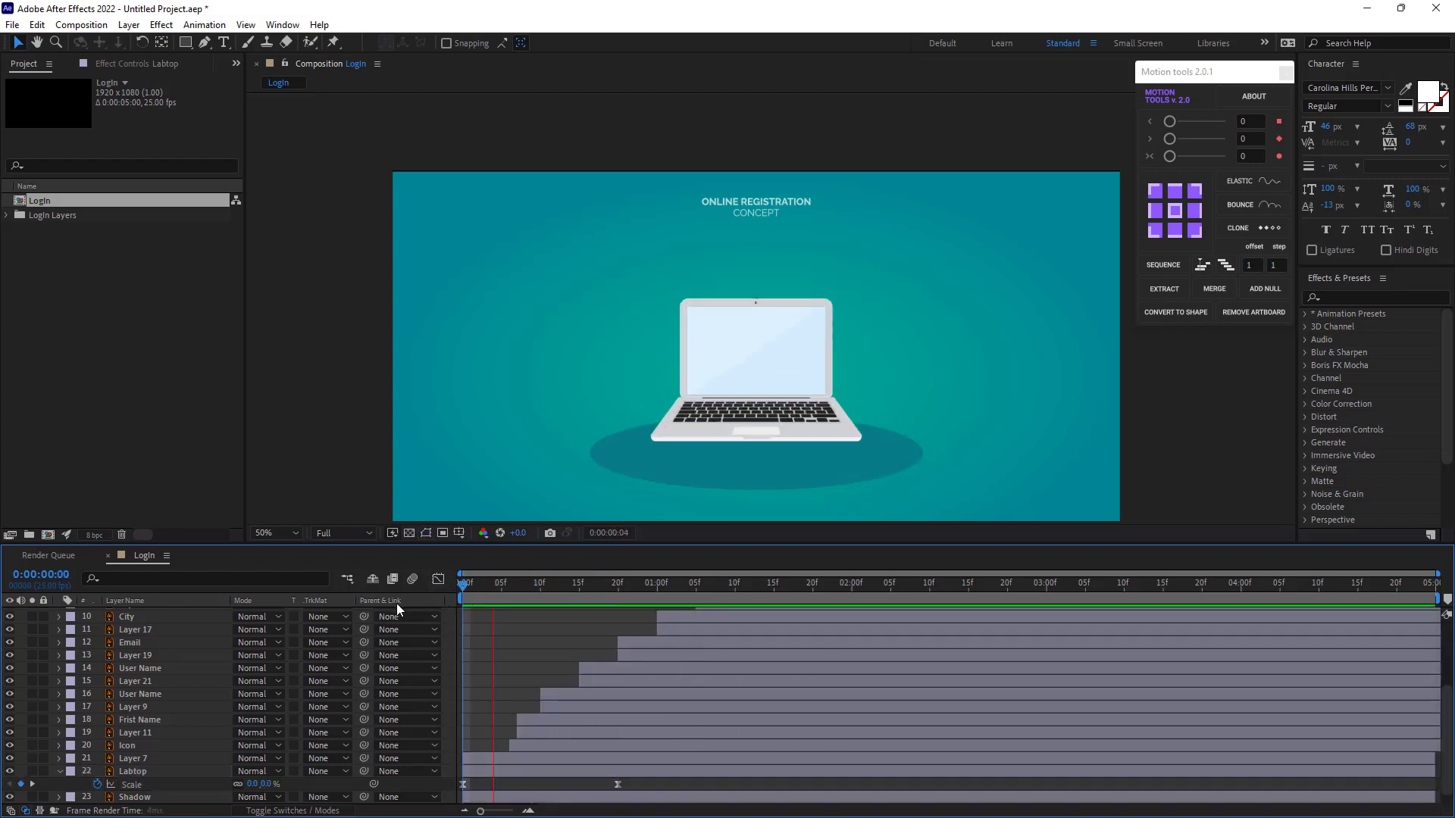
{"action": "left_click_drag", "start_coordinate": [589, 593], "coordinate": [610, 589]}
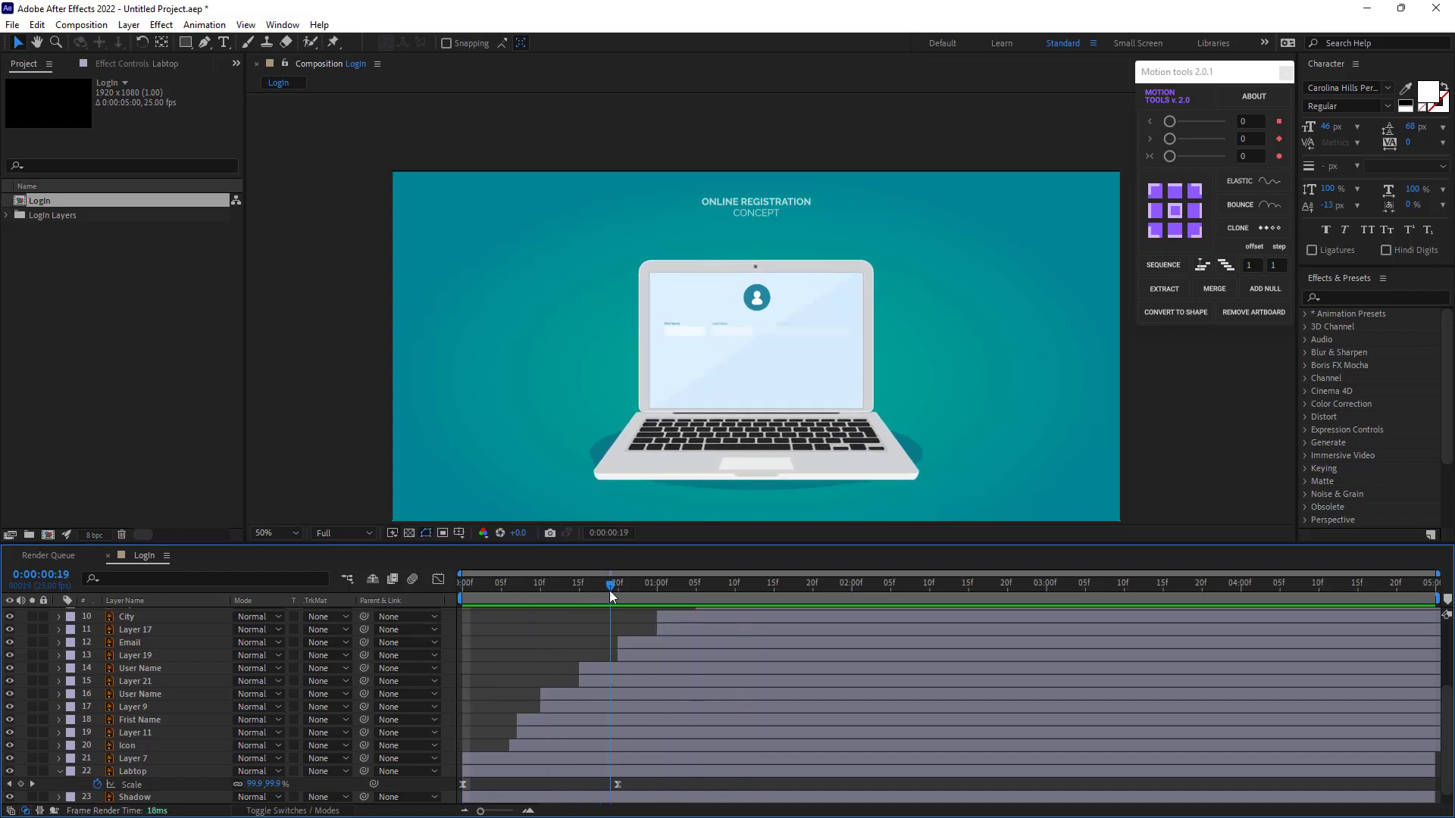
Shift all layers from Layer 7 up to Create Account 7 frames later, starting Layer 7 at 0:00:00:07, and preview
{"action": "left_click", "coordinate": [512, 761]}
{"action": "scroll", "coordinate": [635, 699], "scroll_direction": "up", "scroll_amount": 5}
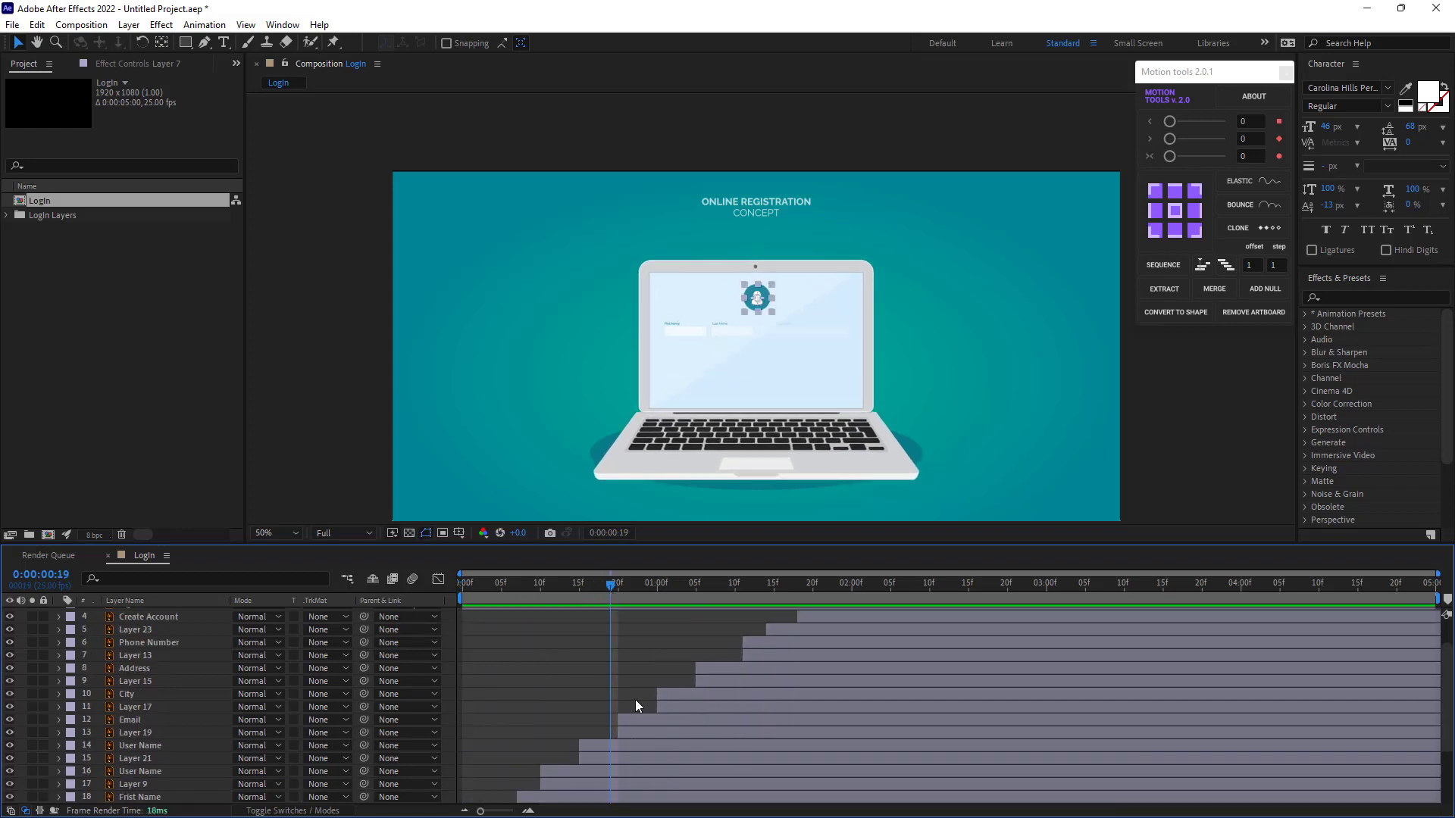
{"action": "left_click", "coordinate": [806, 657], "text": "shift"}
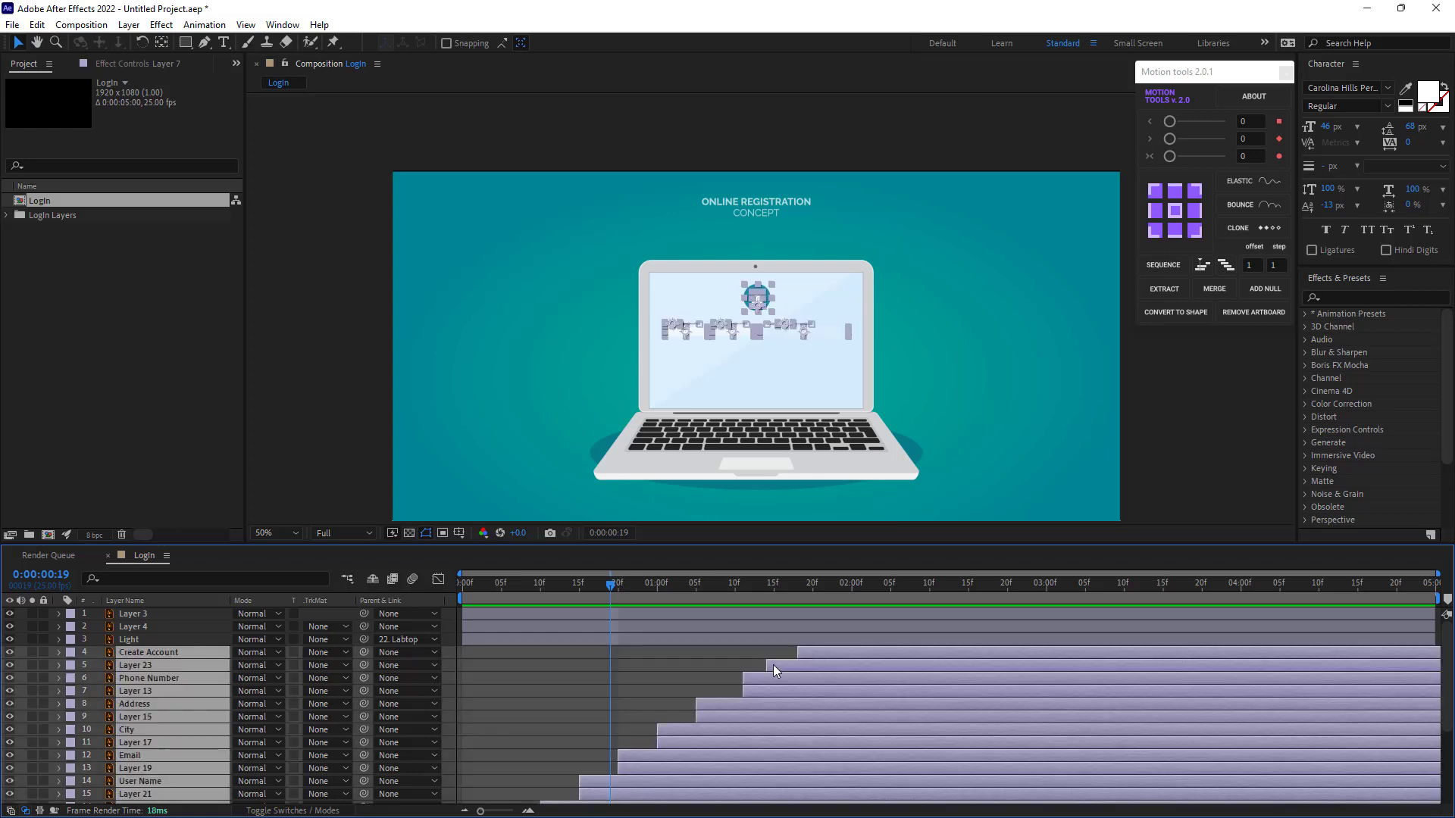
{"action": "scroll", "coordinate": [641, 691], "scroll_direction": "down", "scroll_amount": 5}
{"action": "left_click_drag", "start_coordinate": [538, 748], "coordinate": [593, 749]}
{"action": "left_click", "coordinate": [559, 716]}
{"action": "left_click_drag", "start_coordinate": [592, 597], "coordinate": [431, 607]}
{"action": "key", "text": "space"}
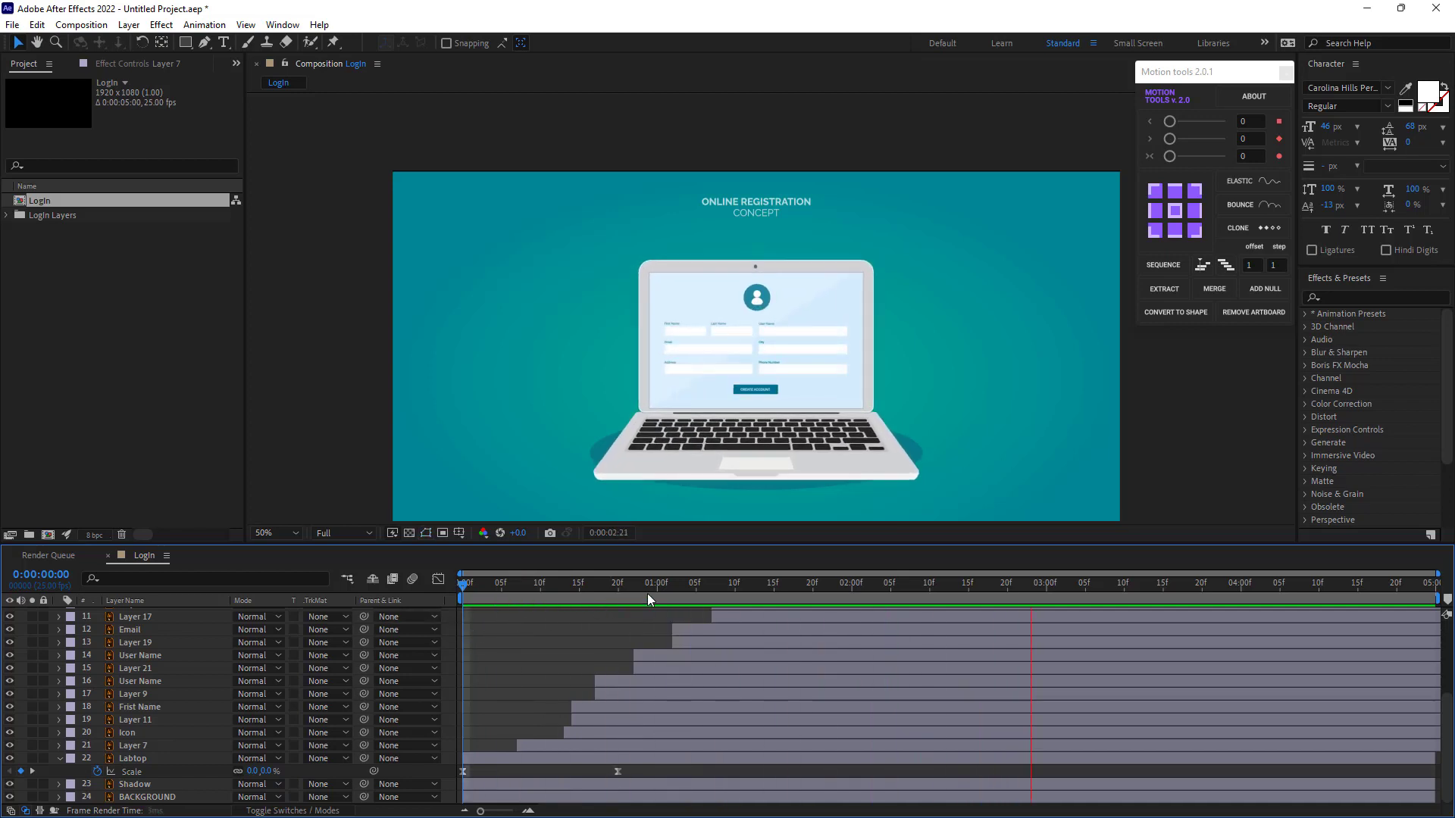
{"action": "key", "text": "space"}
{"action": "key", "text": "space"}
{"action": "left_click_drag", "start_coordinate": [549, 598], "coordinate": [649, 593]}
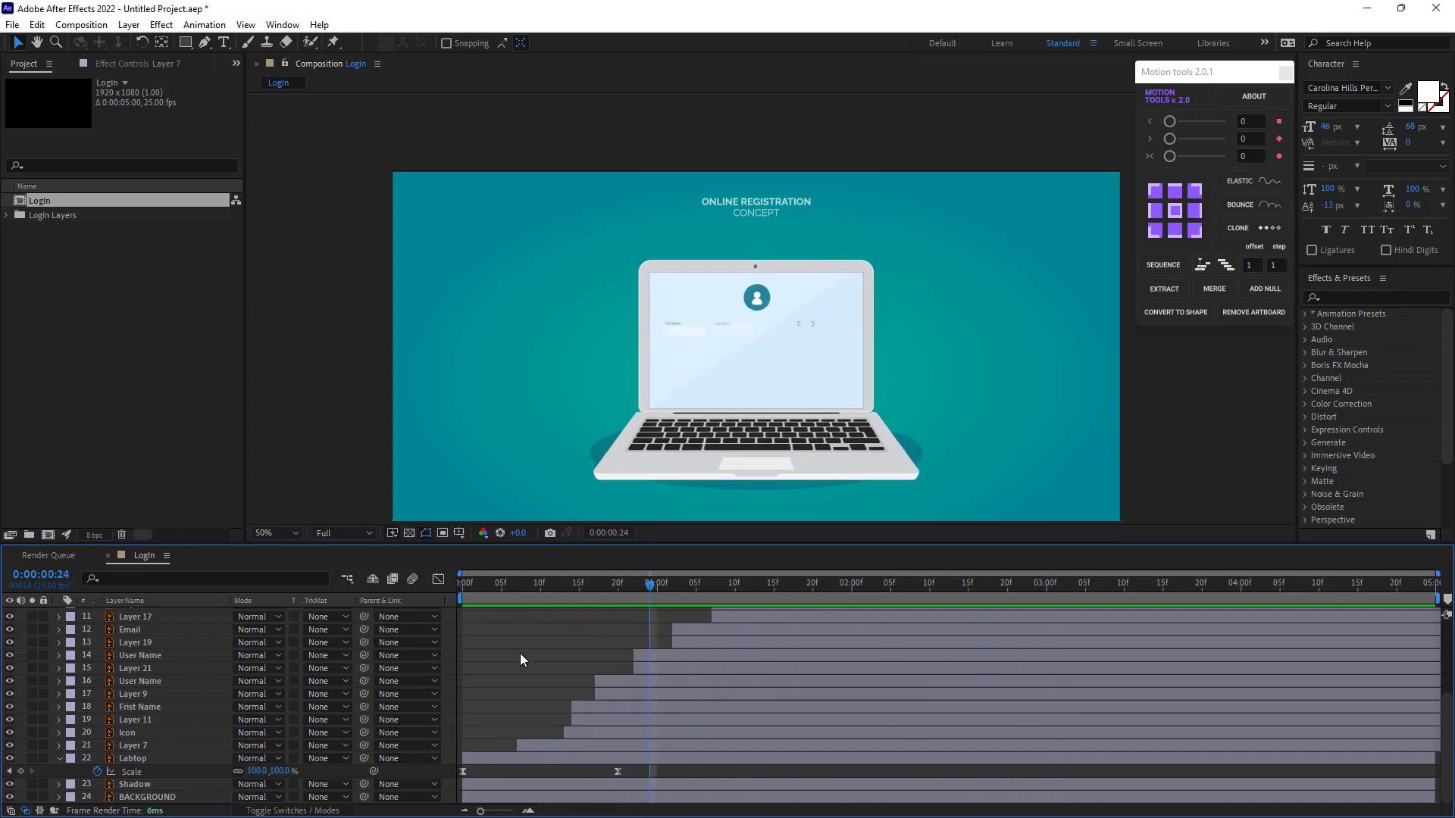
Keyframe the Shadow layer's Opacity from 0% at 0:00:00:00 to 100% at 0:00:00:09
{"action": "left_click", "coordinate": [79, 762]}
{"action": "left_click", "coordinate": [58, 759]}
{"action": "left_click", "coordinate": [125, 784]}
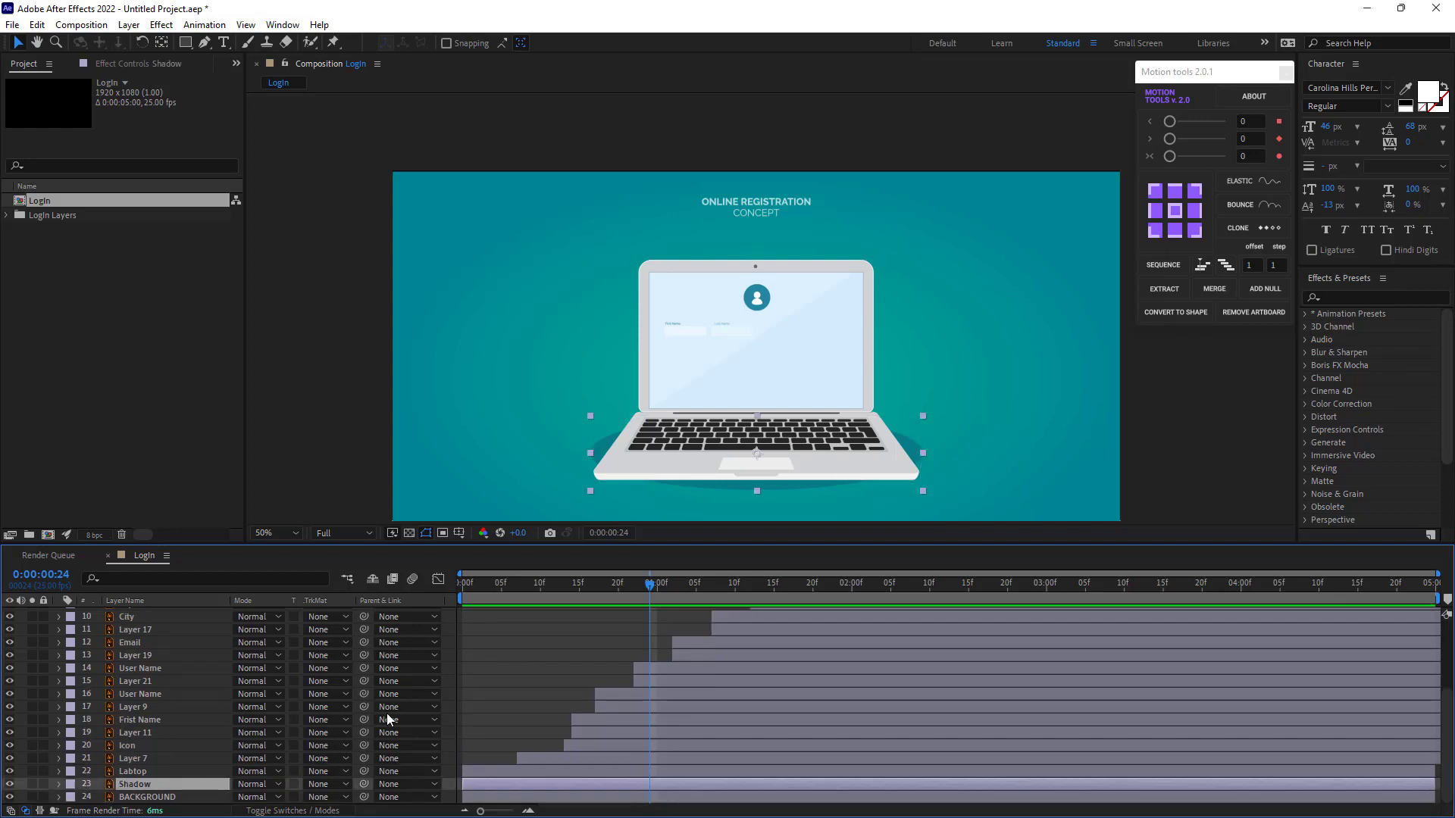
{"action": "left_click", "coordinate": [535, 591]}
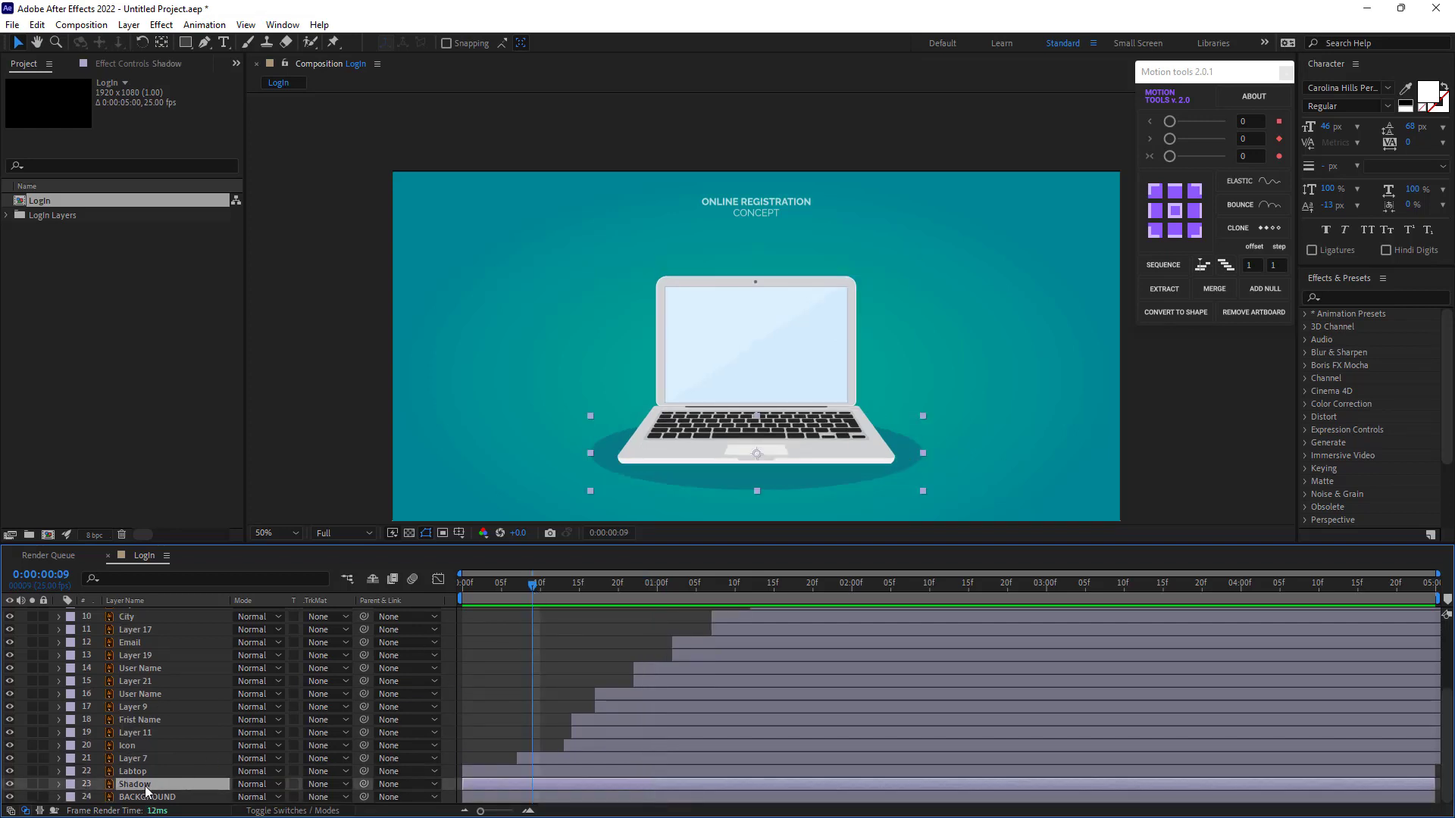
{"action": "key", "text": "t"}
{"action": "left_click", "coordinate": [97, 798]}
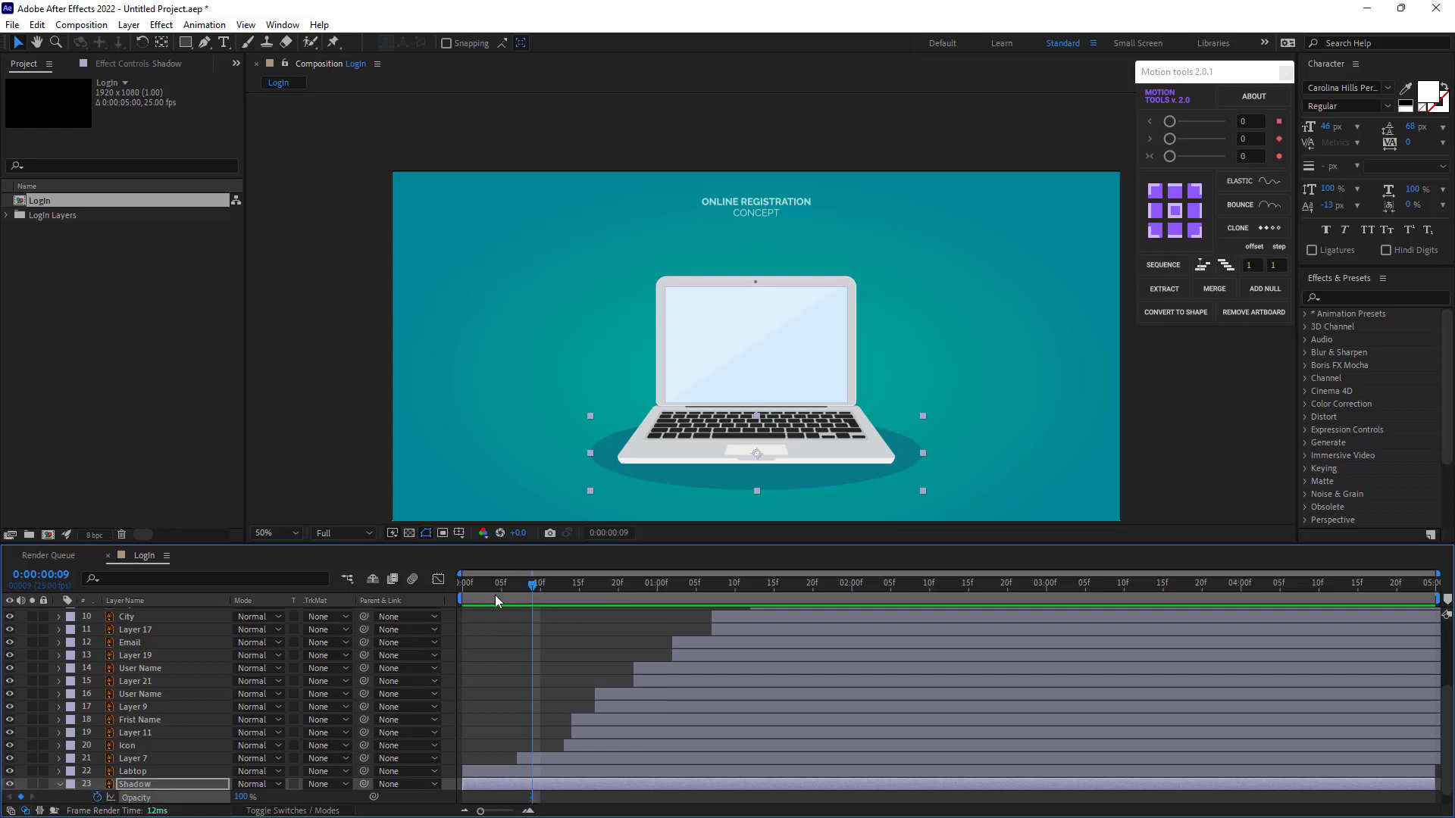
{"action": "left_click_drag", "start_coordinate": [494, 594], "coordinate": [364, 611]}
{"action": "left_click", "coordinate": [243, 797]}
{"action": "type", "text": "0"}
{"action": "key", "text": "Return"}
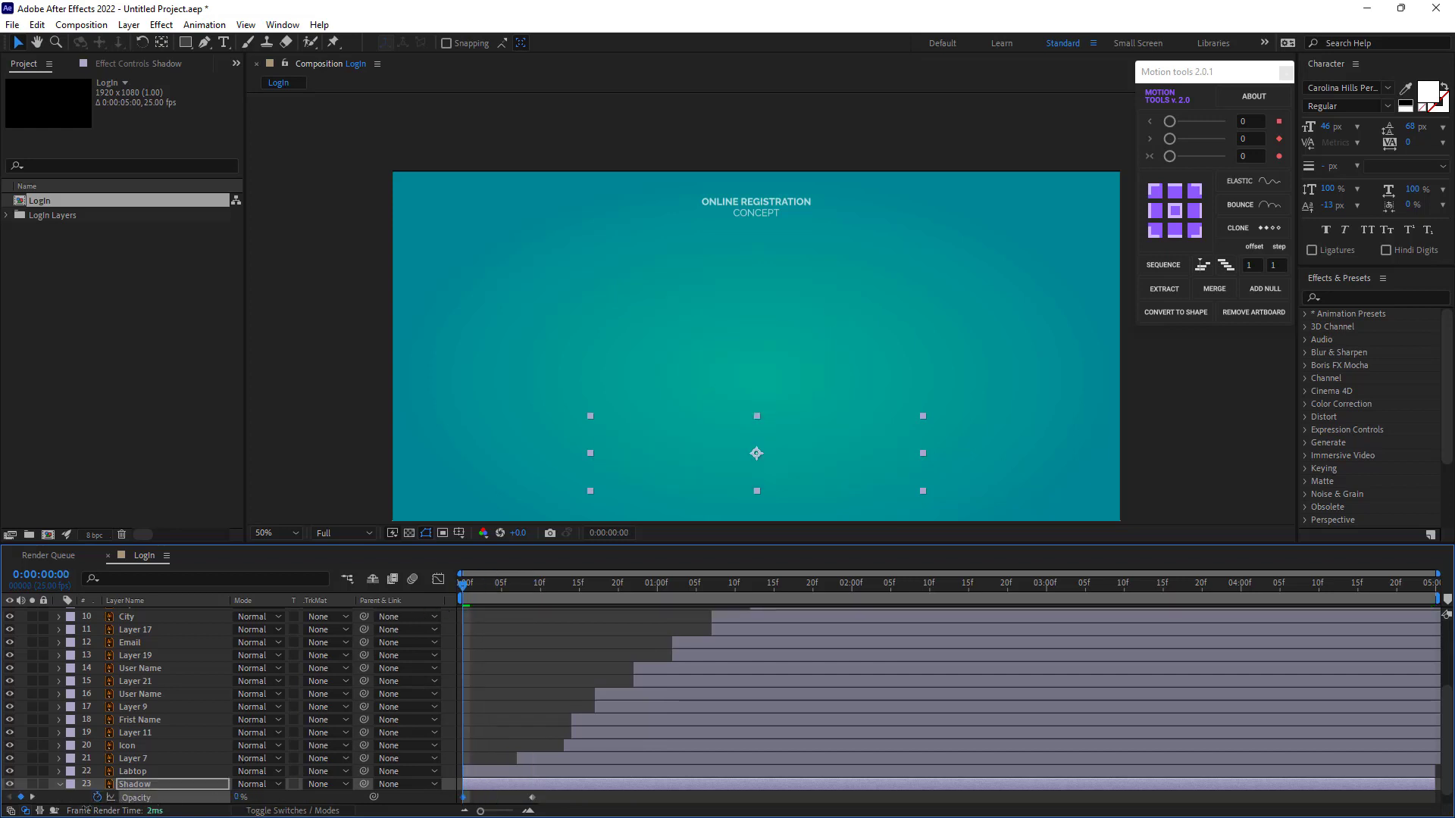
Apply Easy Ease to the Shadow layer's Opacity keyframes and preview the animation from the start
{"action": "scroll", "coordinate": [471, 786], "scroll_direction": "down", "scroll_amount": 1}
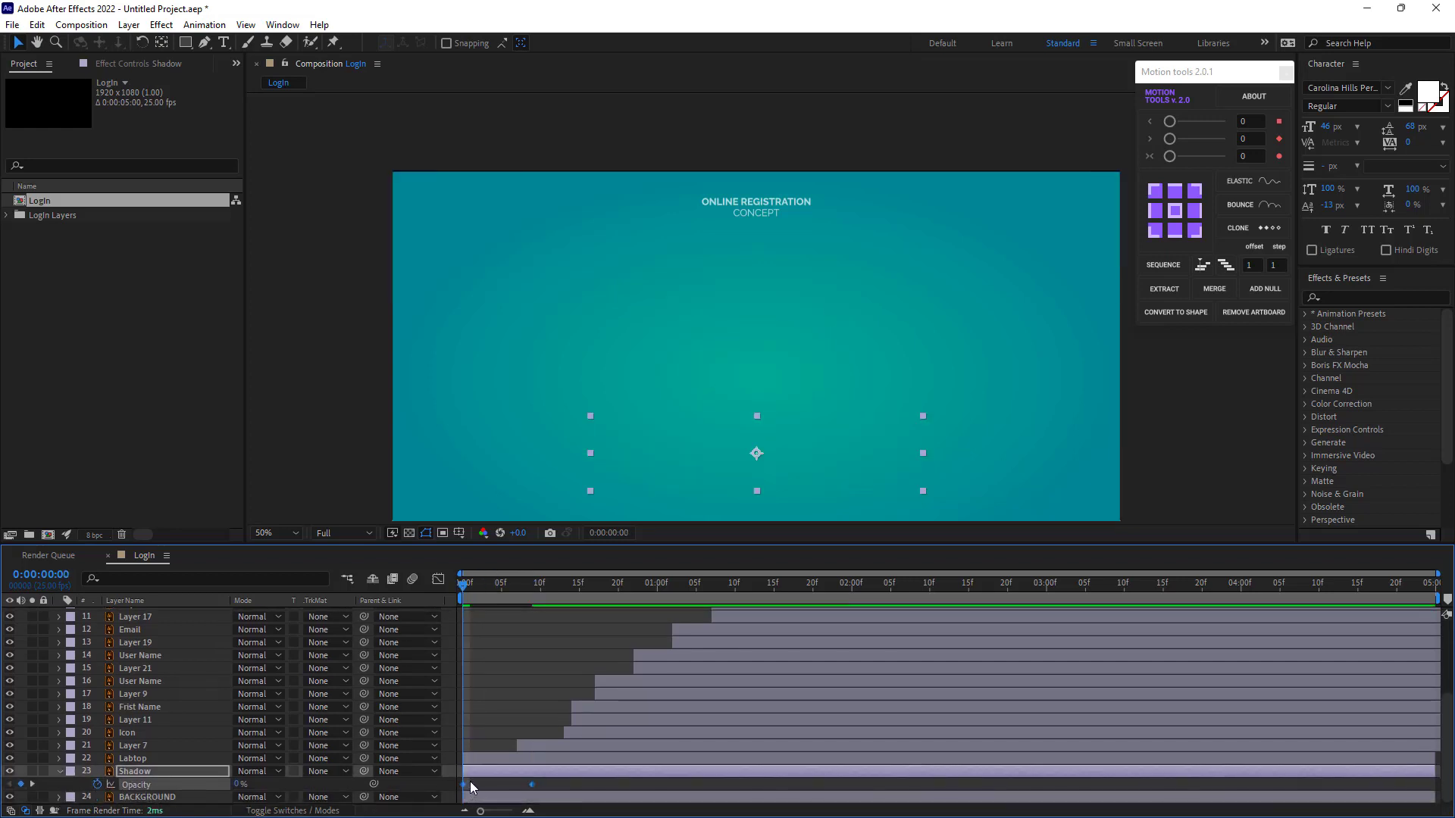
{"action": "right_click", "coordinate": [465, 785]}
{"action": "mouse_move", "coordinate": [523, 770]}
{"action": "left_click", "coordinate": [685, 669]}
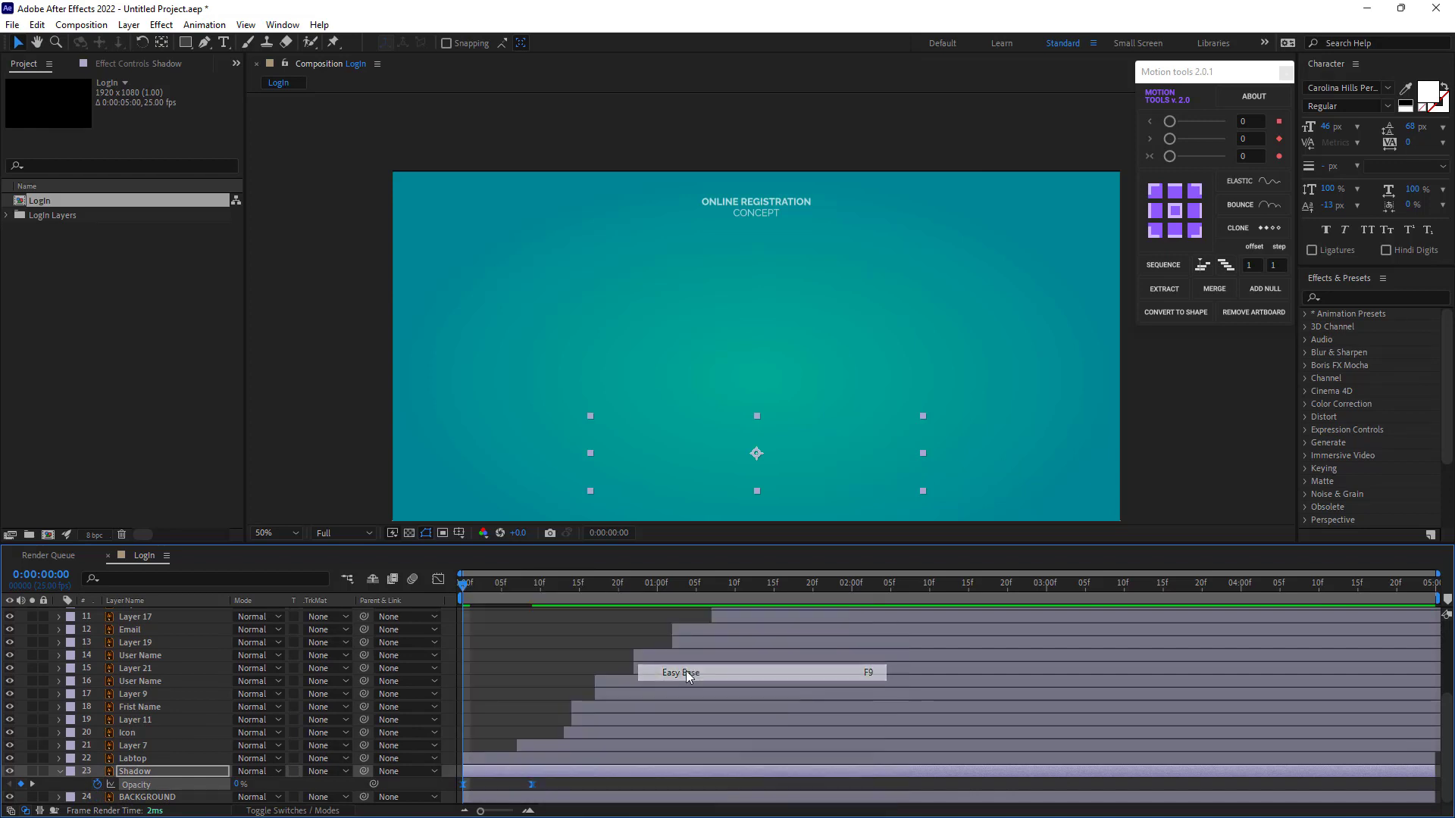
{"action": "left_click", "coordinate": [541, 679]}
{"action": "key", "text": "space"}
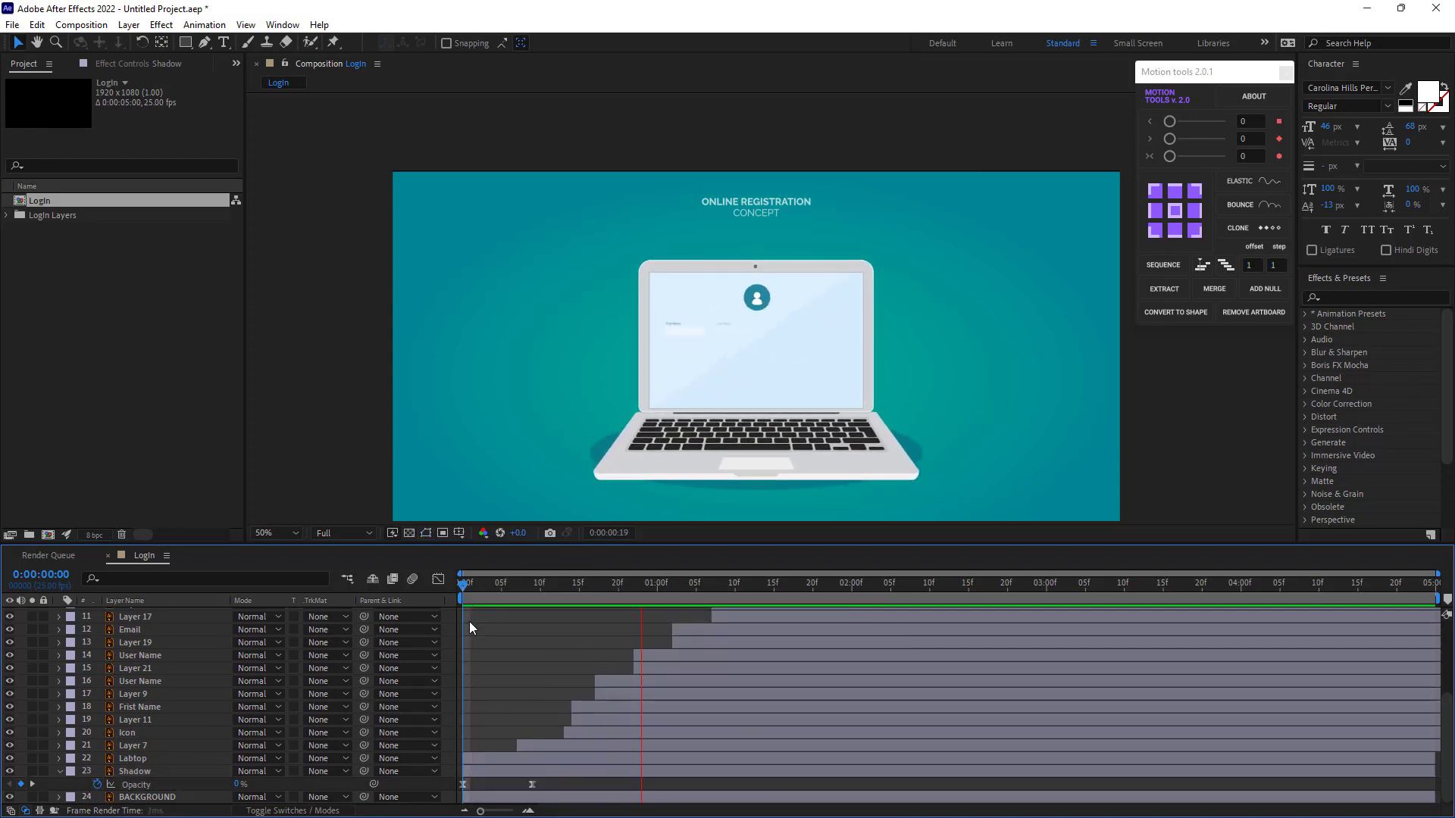
{"action": "key", "text": "Home"}
{"action": "key", "text": "space"}
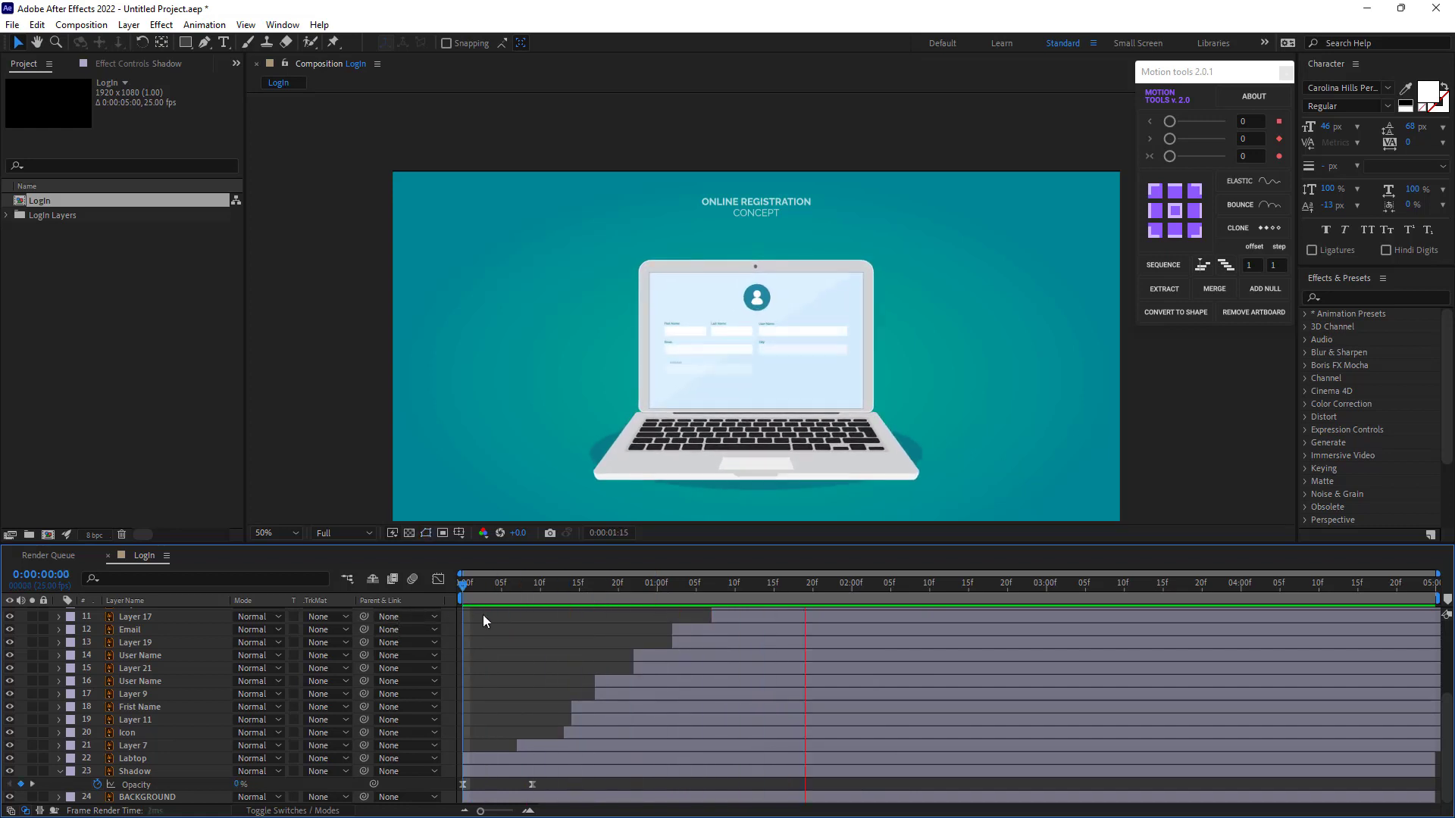
Add Position and Opacity keyframes to the title layers, Layer 3 and Layer 4, at 0:00:00:10
{"action": "left_click", "coordinate": [663, 588]}
{"action": "left_click_drag", "start_coordinate": [663, 588], "coordinate": [539, 603]}
{"action": "scroll", "coordinate": [540, 608], "scroll_direction": "up", "scroll_amount": 5}
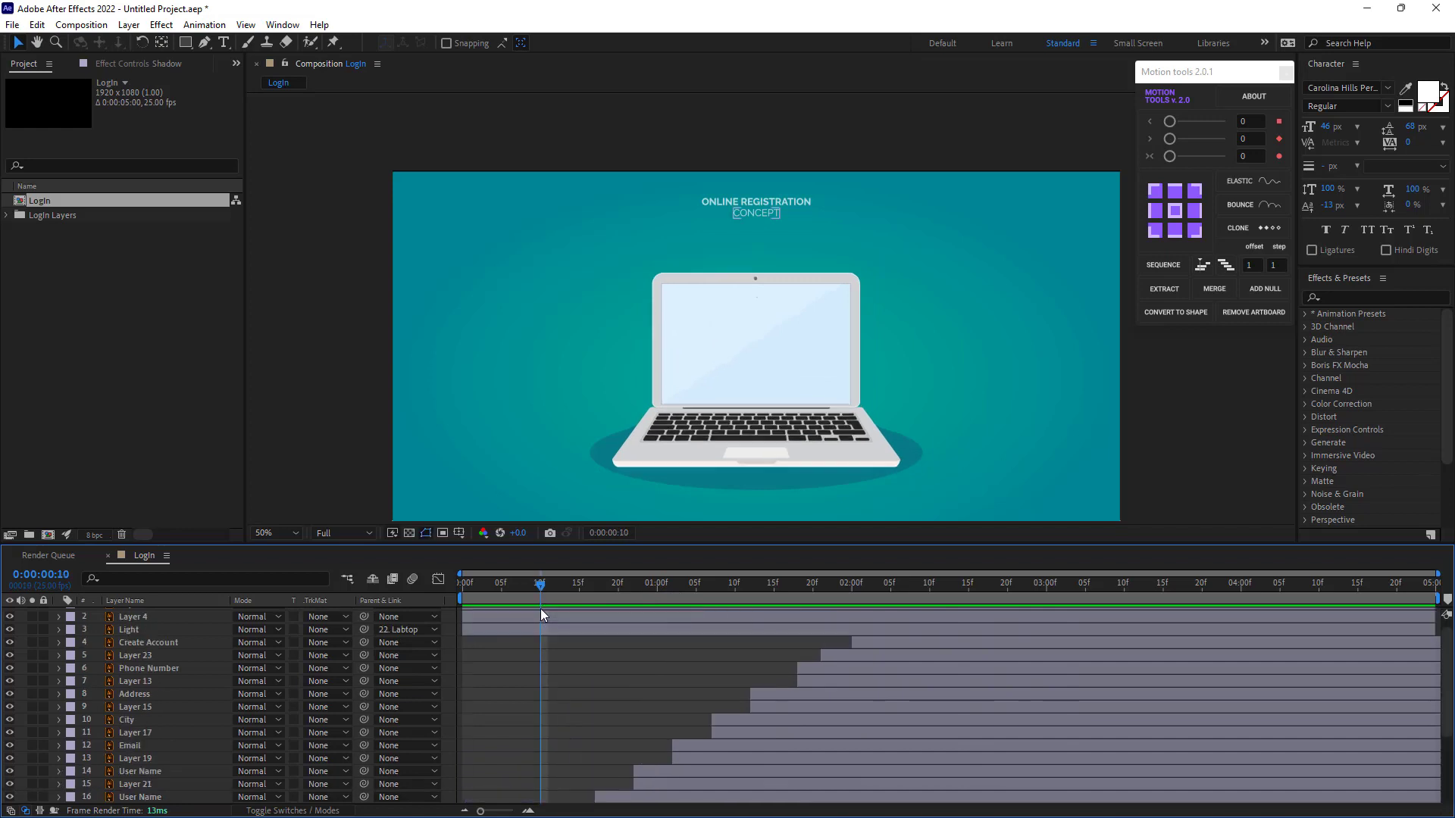
{"action": "left_click", "coordinate": [502, 626]}
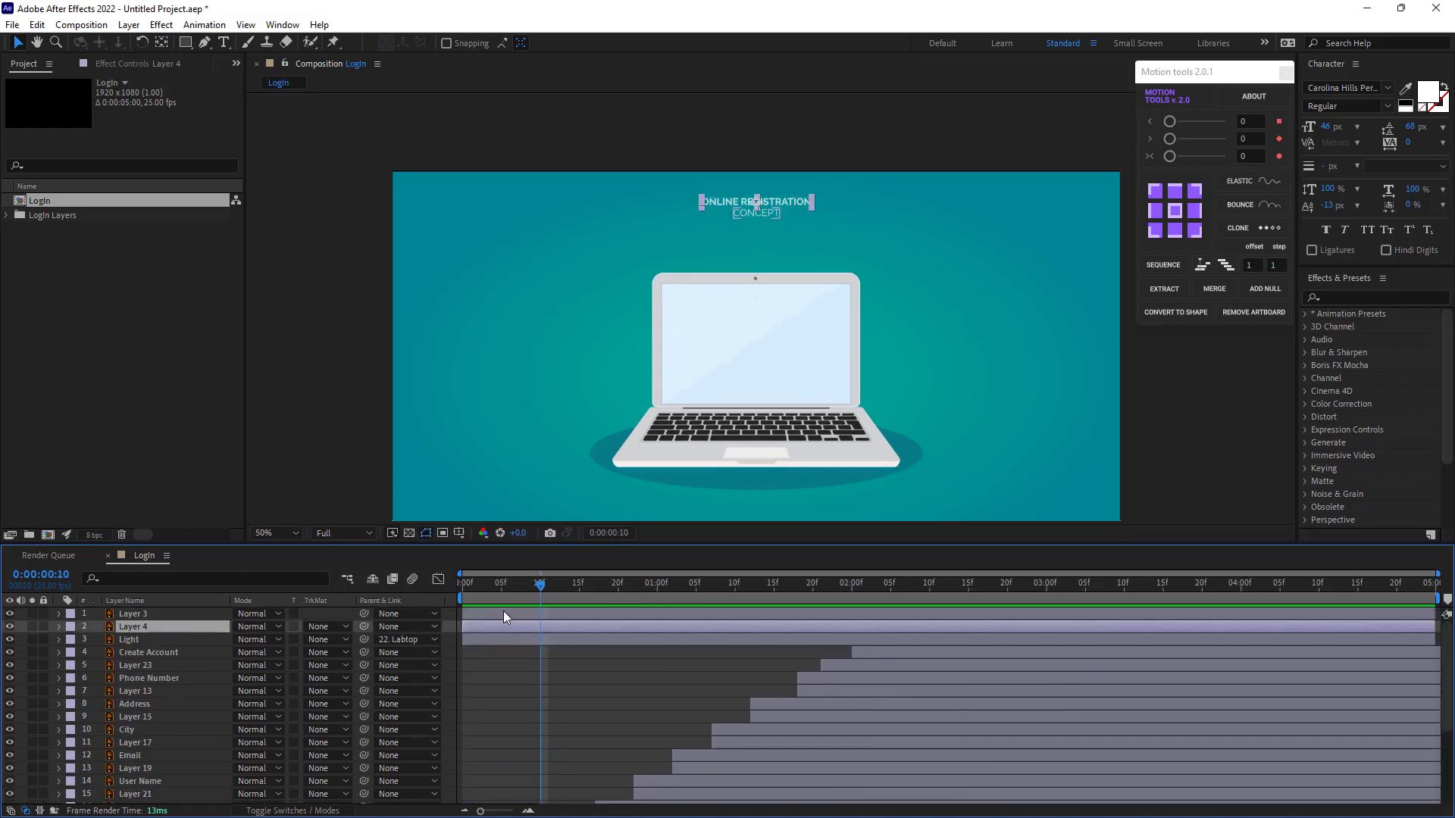
{"action": "left_click", "coordinate": [503, 613], "text": "shift"}
{"action": "left_click", "coordinate": [493, 678]}
{"action": "left_click", "coordinate": [515, 626]}
{"action": "left_click", "coordinate": [511, 614], "text": "shift"}
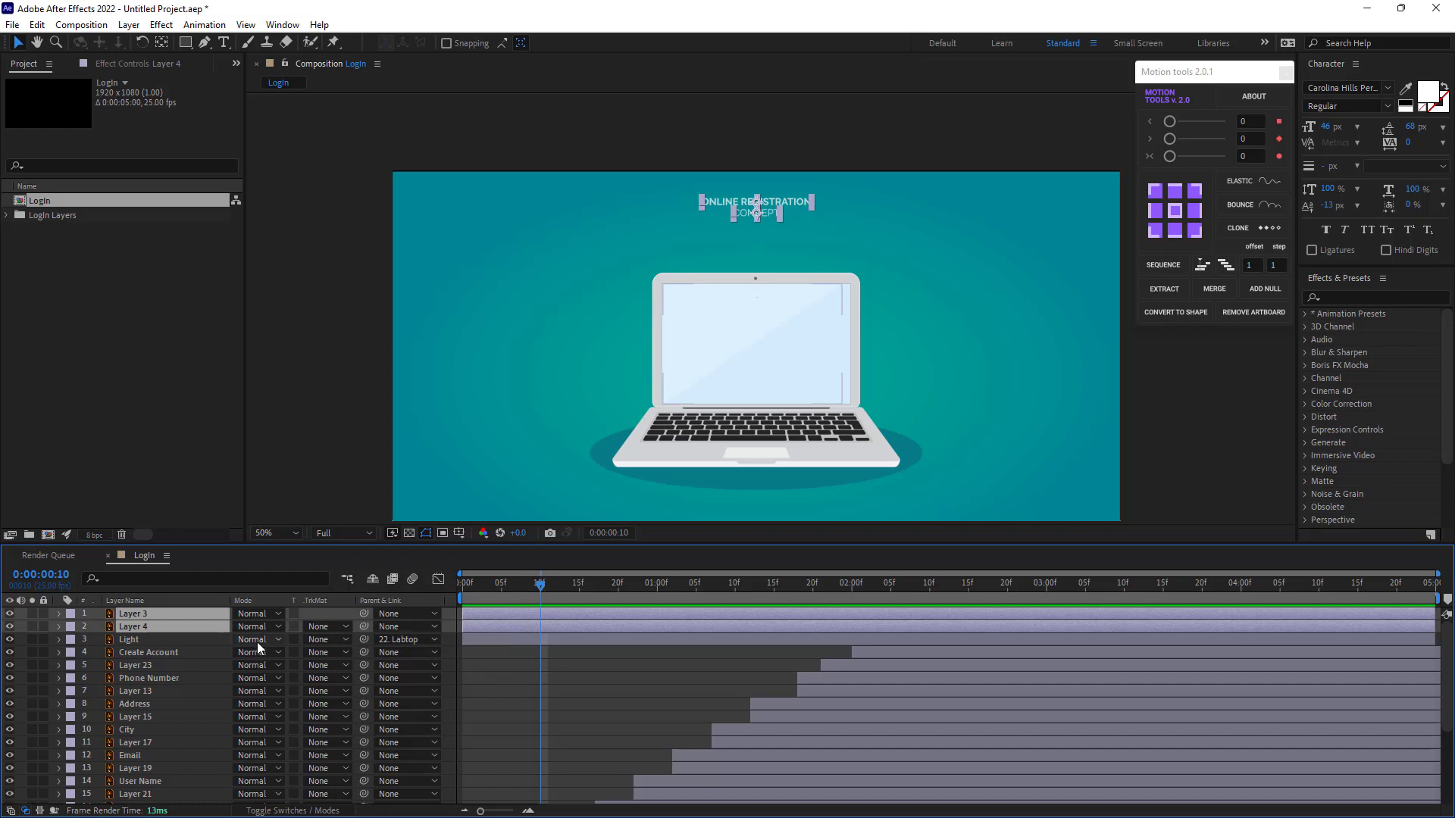
{"action": "key", "text": "p"}
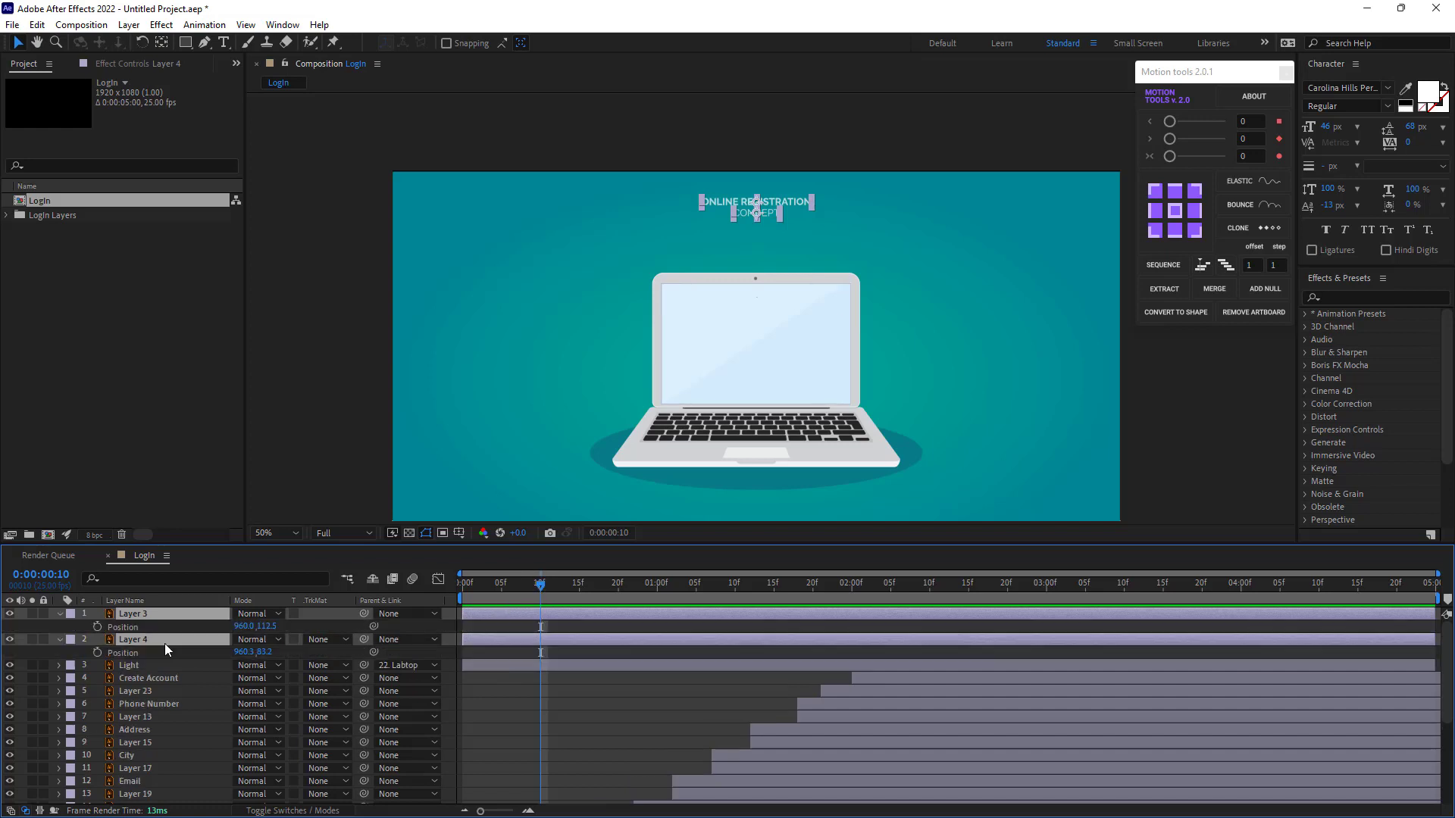
{"action": "left_click", "coordinate": [97, 653]}
{"action": "key", "text": "shift+t"}
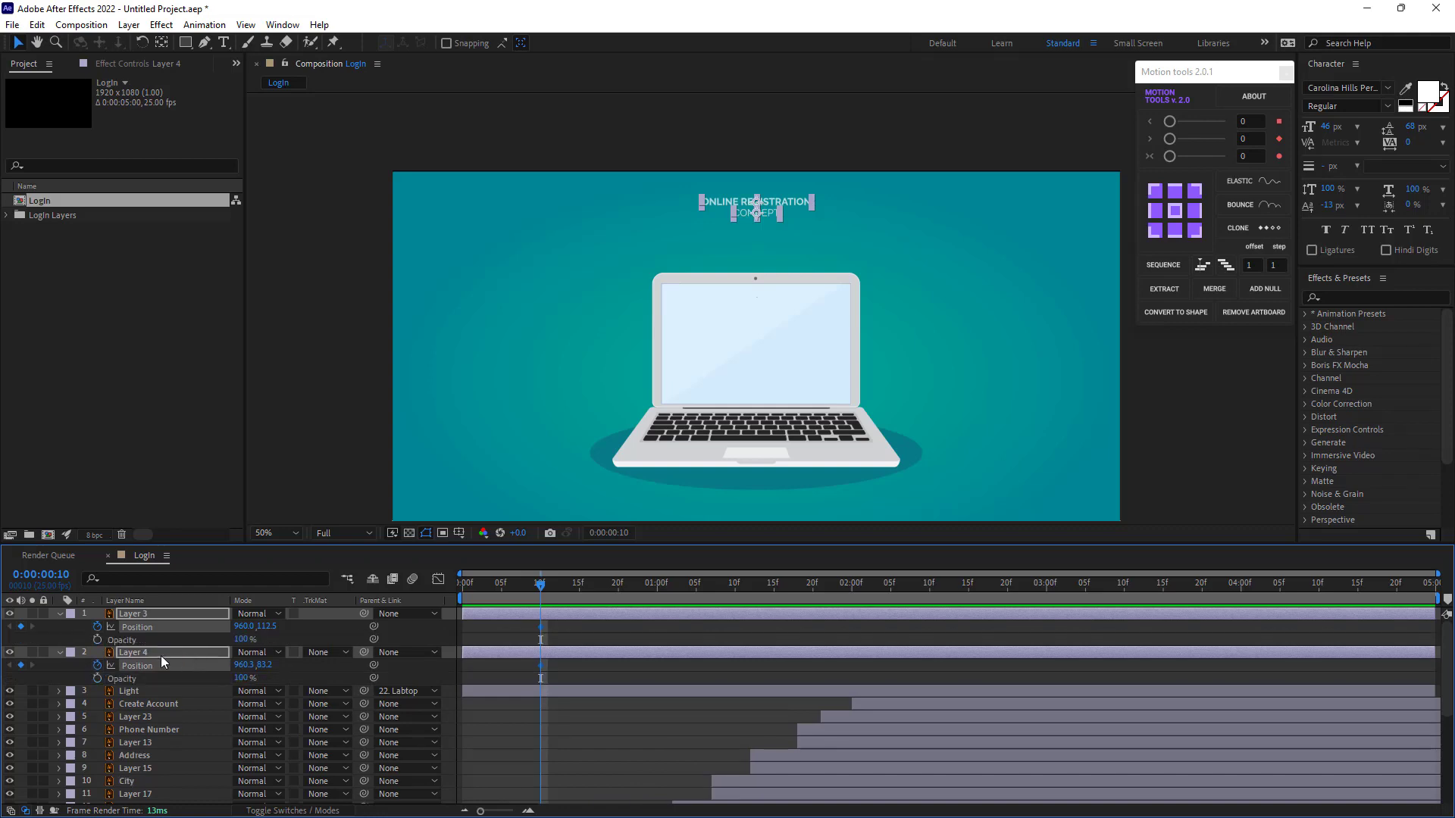
{"action": "left_click", "coordinate": [97, 639]}
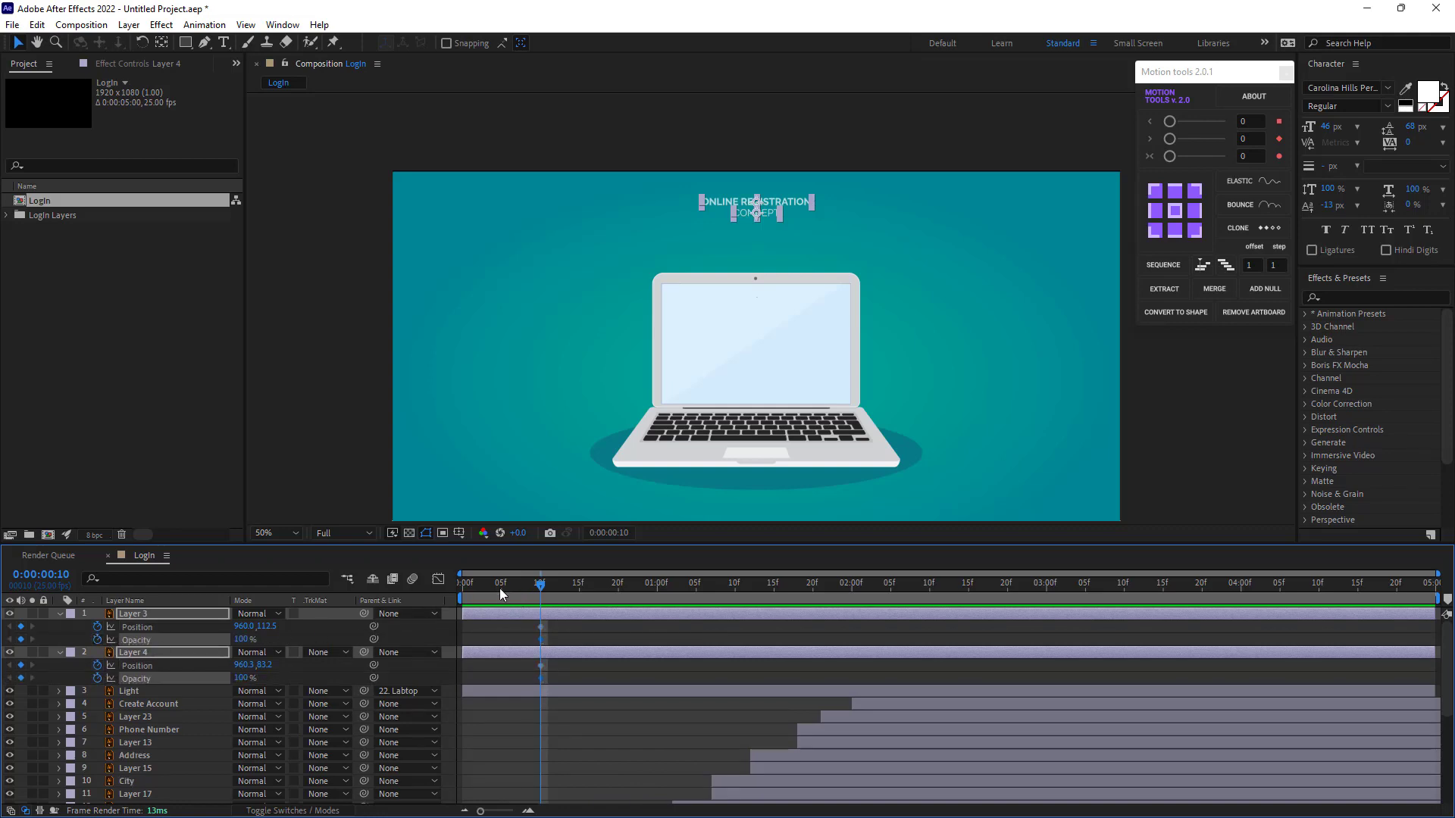
At 0:00:00:00, lower the titles to Y positions 205.5 for Layer 3 and 176.2 for Layer 4, with 0% Opacity
{"action": "left_click_drag", "start_coordinate": [498, 588], "coordinate": [401, 596]}
{"action": "left_click_drag", "start_coordinate": [267, 627], "coordinate": [325, 633]}
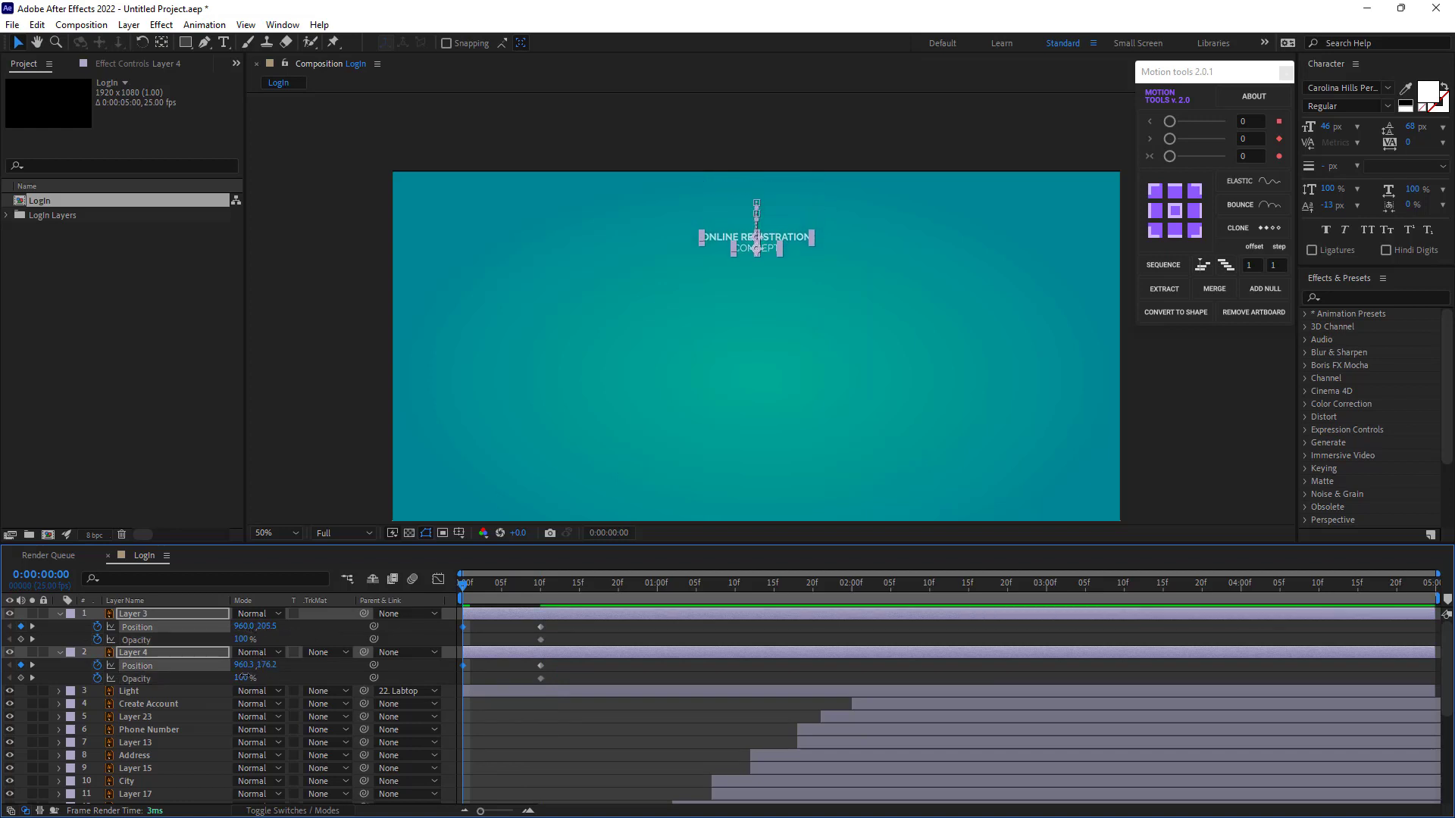
{"action": "left_click_drag", "start_coordinate": [242, 677], "coordinate": [168, 675]}
Apply easing through Keyframe Assistant to all Position and Opacity keyframes of Layer 3 and Layer 4
{"action": "left_click_drag", "start_coordinate": [558, 624], "coordinate": [464, 676]}
{"action": "right_click", "coordinate": [464, 679]}
{"action": "mouse_move", "coordinate": [571, 664]}
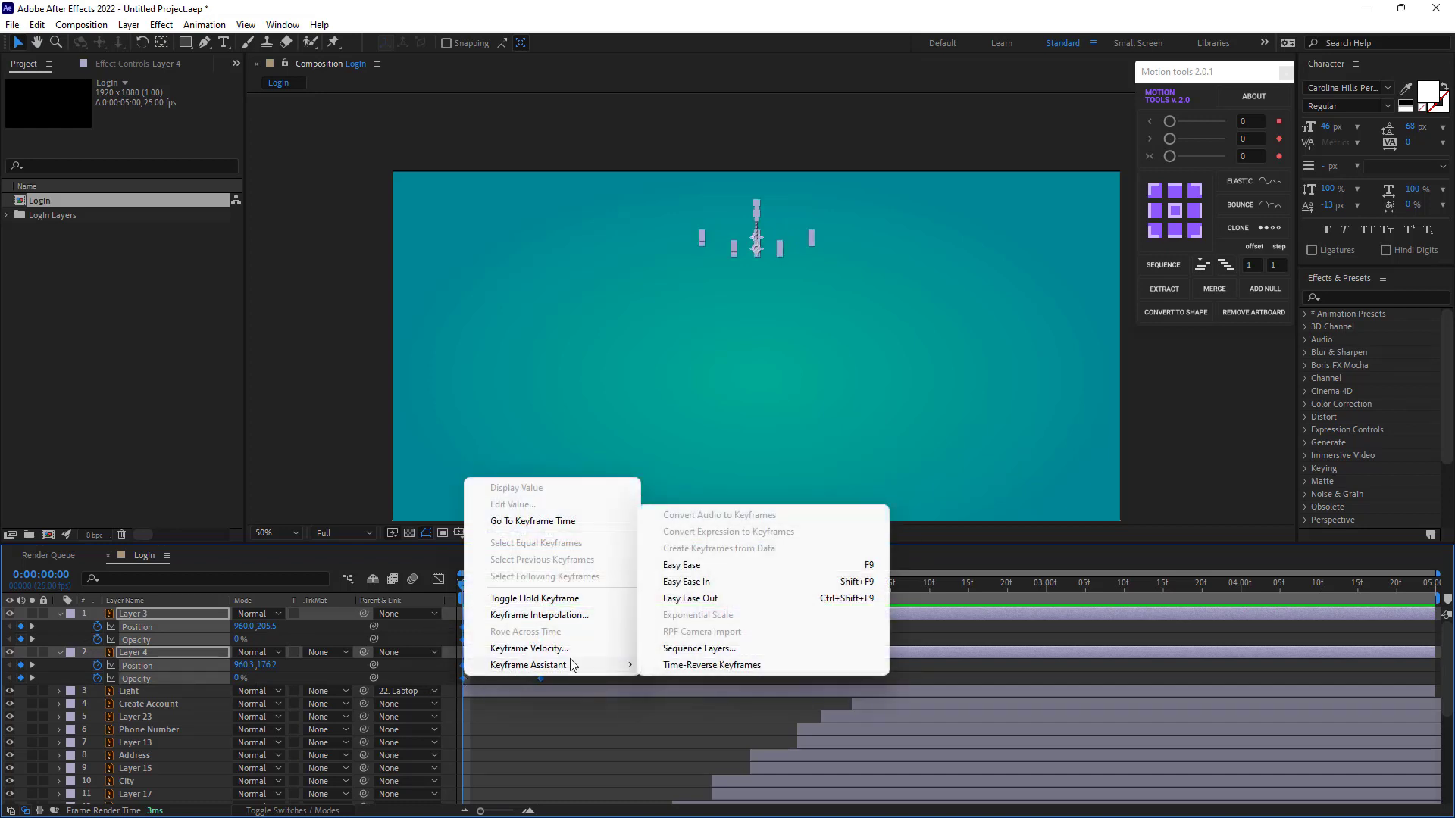
{"action": "left_click", "coordinate": [687, 582]}
{"action": "left_click", "coordinate": [571, 665]}
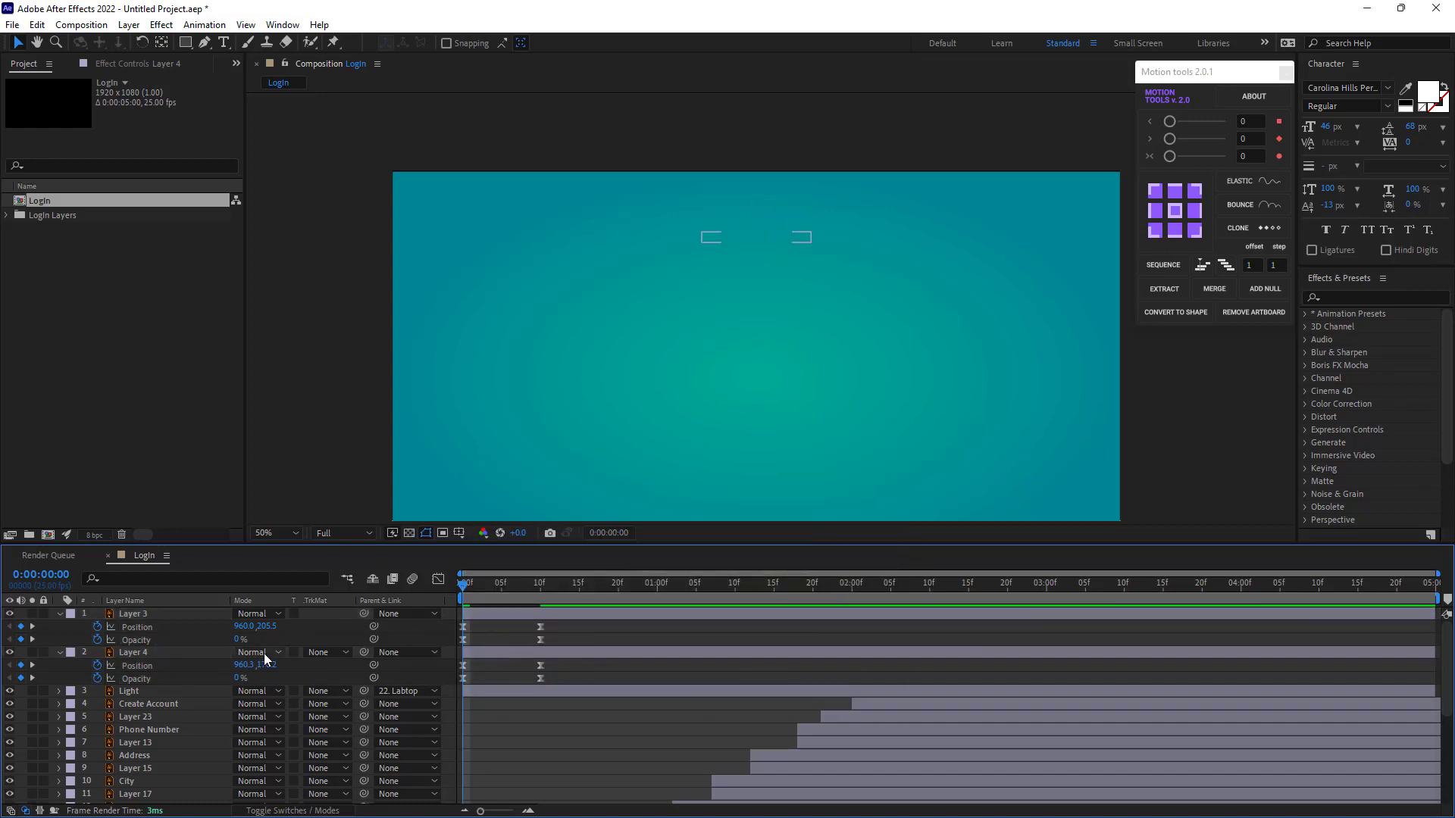
Reshape the Position speed curve of Layer 3 and Layer 4 in the graph editor and preview the title motion
{"action": "left_click", "coordinate": [496, 652]}
{"action": "left_click", "coordinate": [498, 612], "text": "shift"}
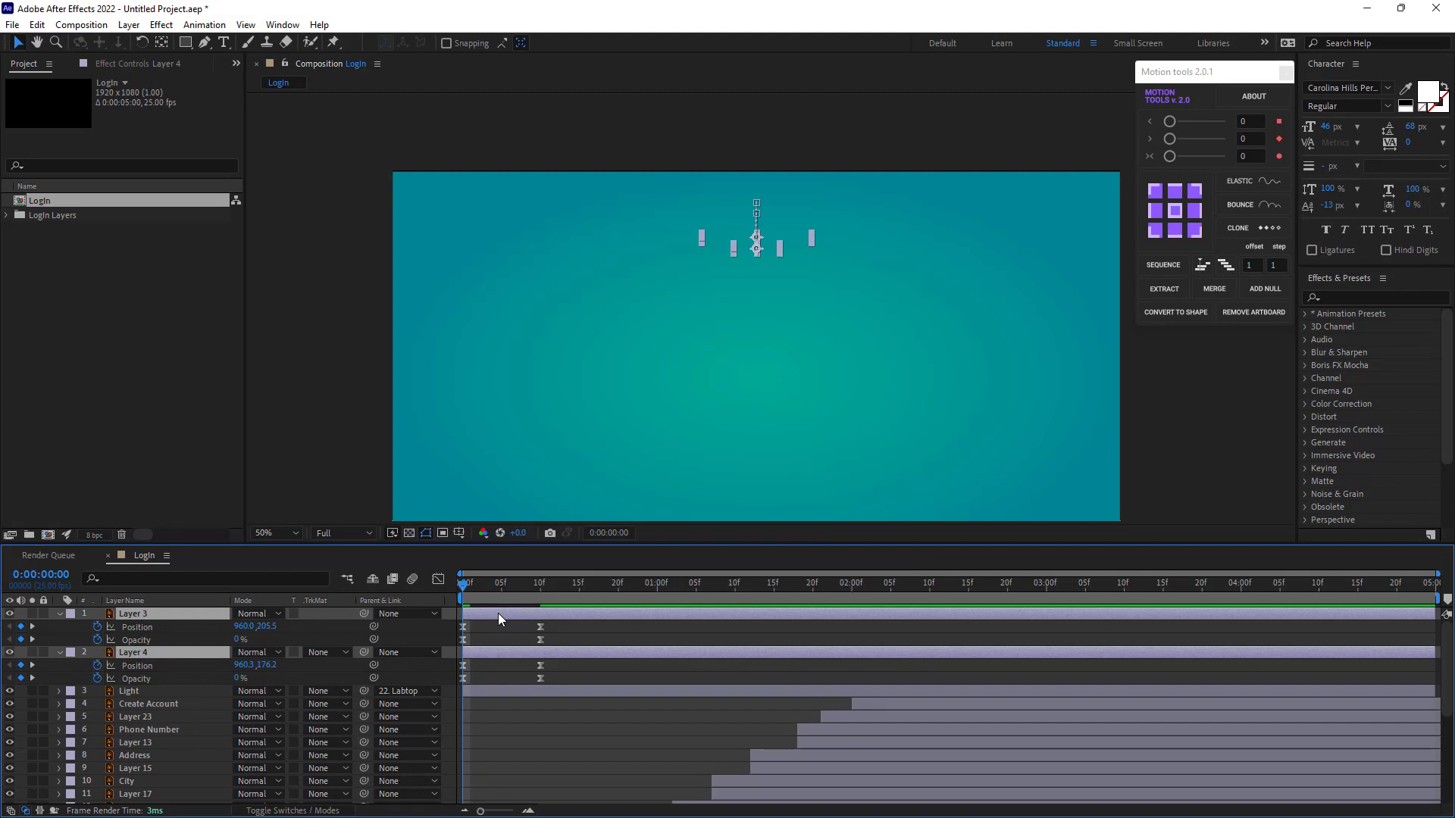
{"action": "key", "text": "u"}
{"action": "key", "text": "u"}
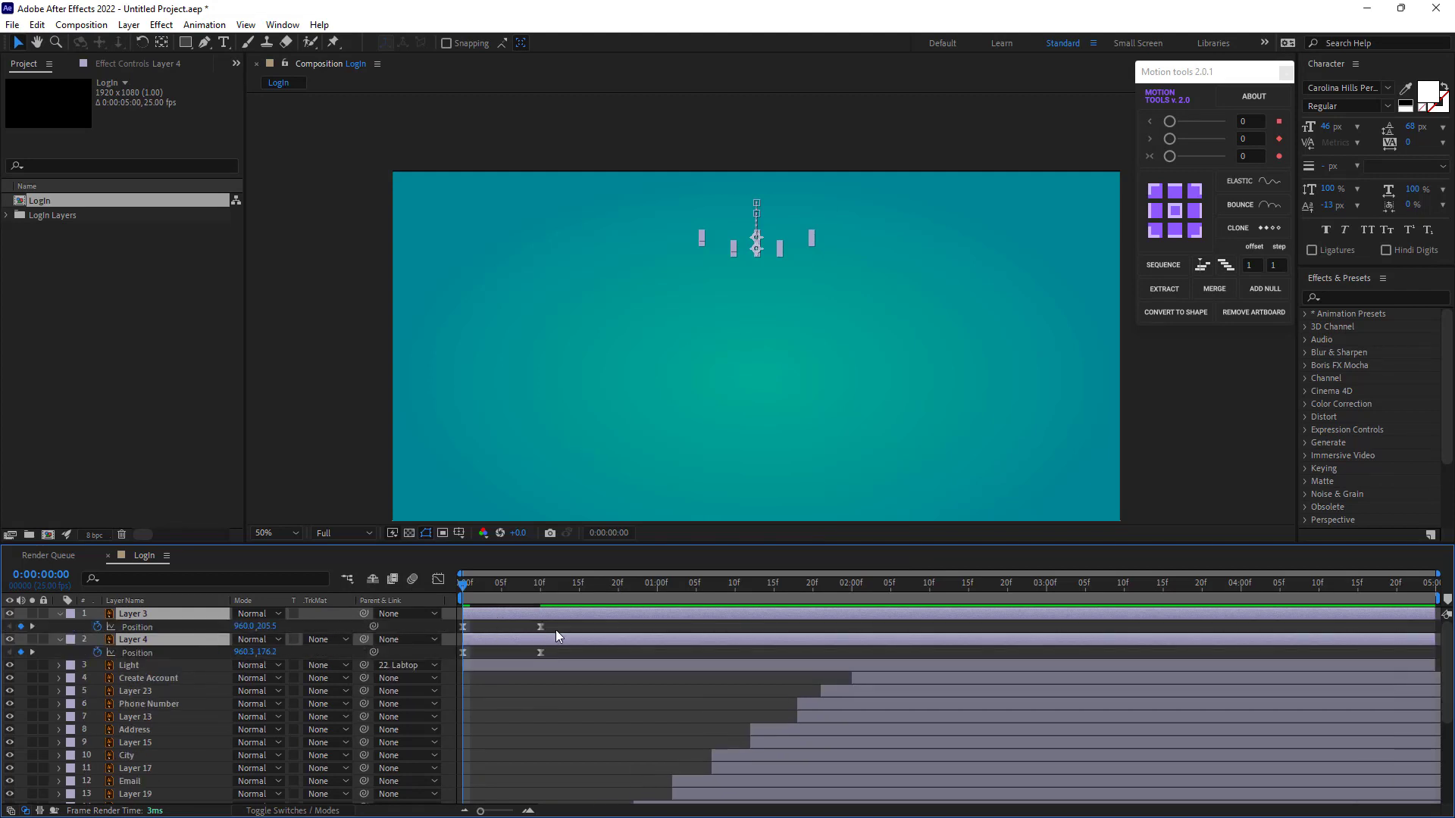
{"action": "left_click_drag", "start_coordinate": [561, 626], "coordinate": [455, 660]}
{"action": "key", "text": "shift+F3"}
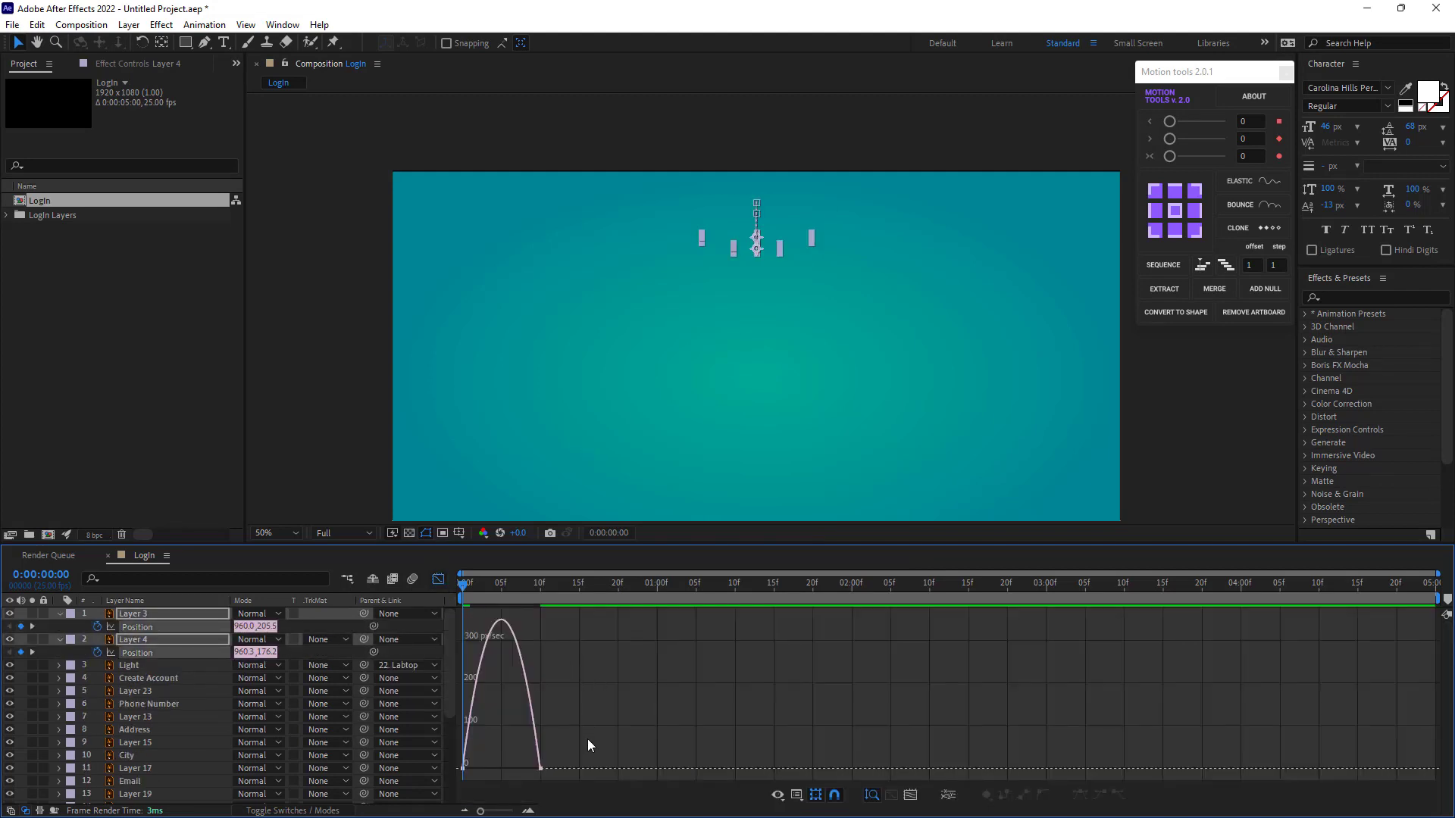
{"action": "left_click_drag", "start_coordinate": [528, 764], "coordinate": [493, 766]}
{"action": "left_click", "coordinate": [440, 581]}
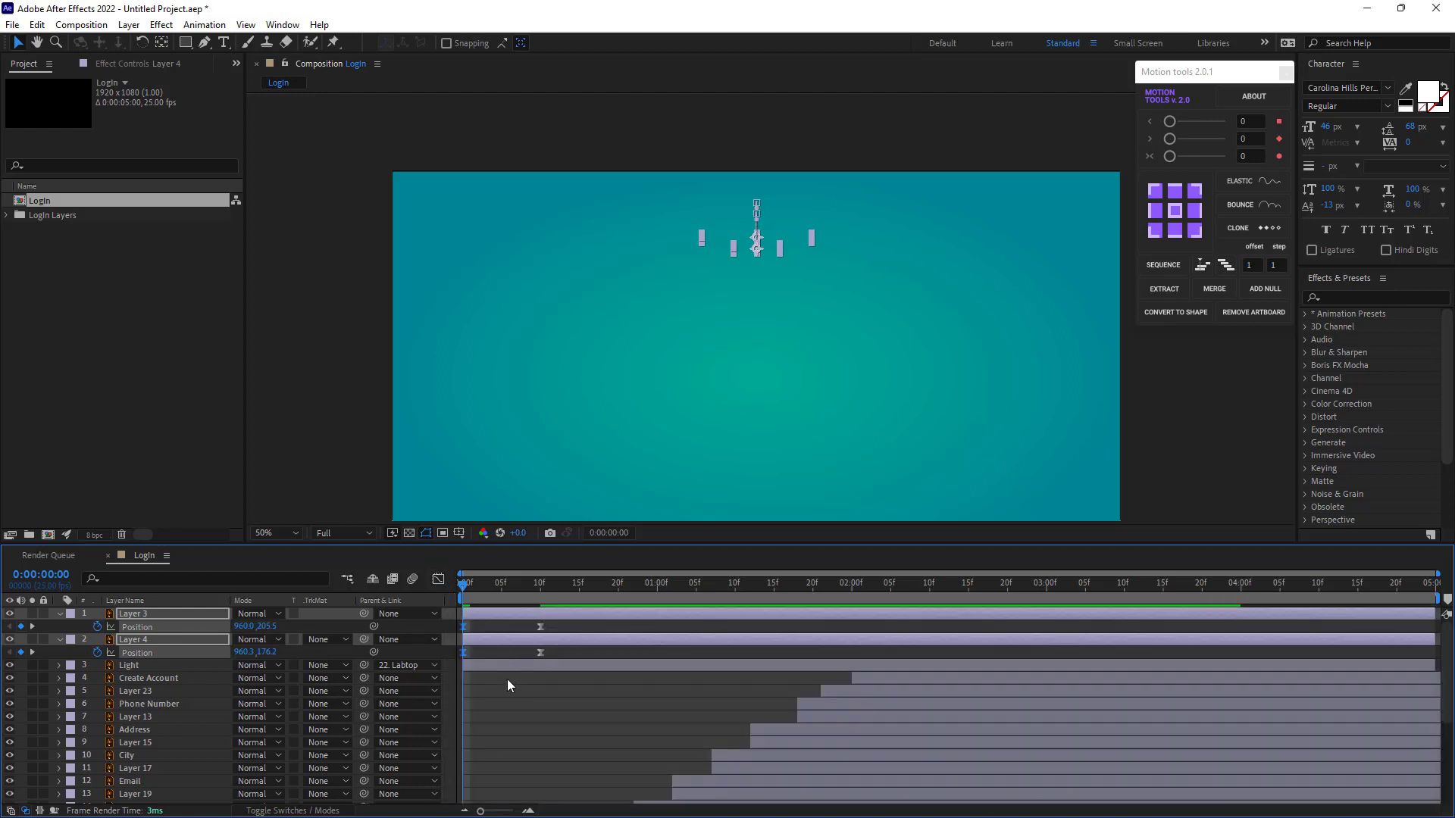
{"action": "key", "text": "space"}
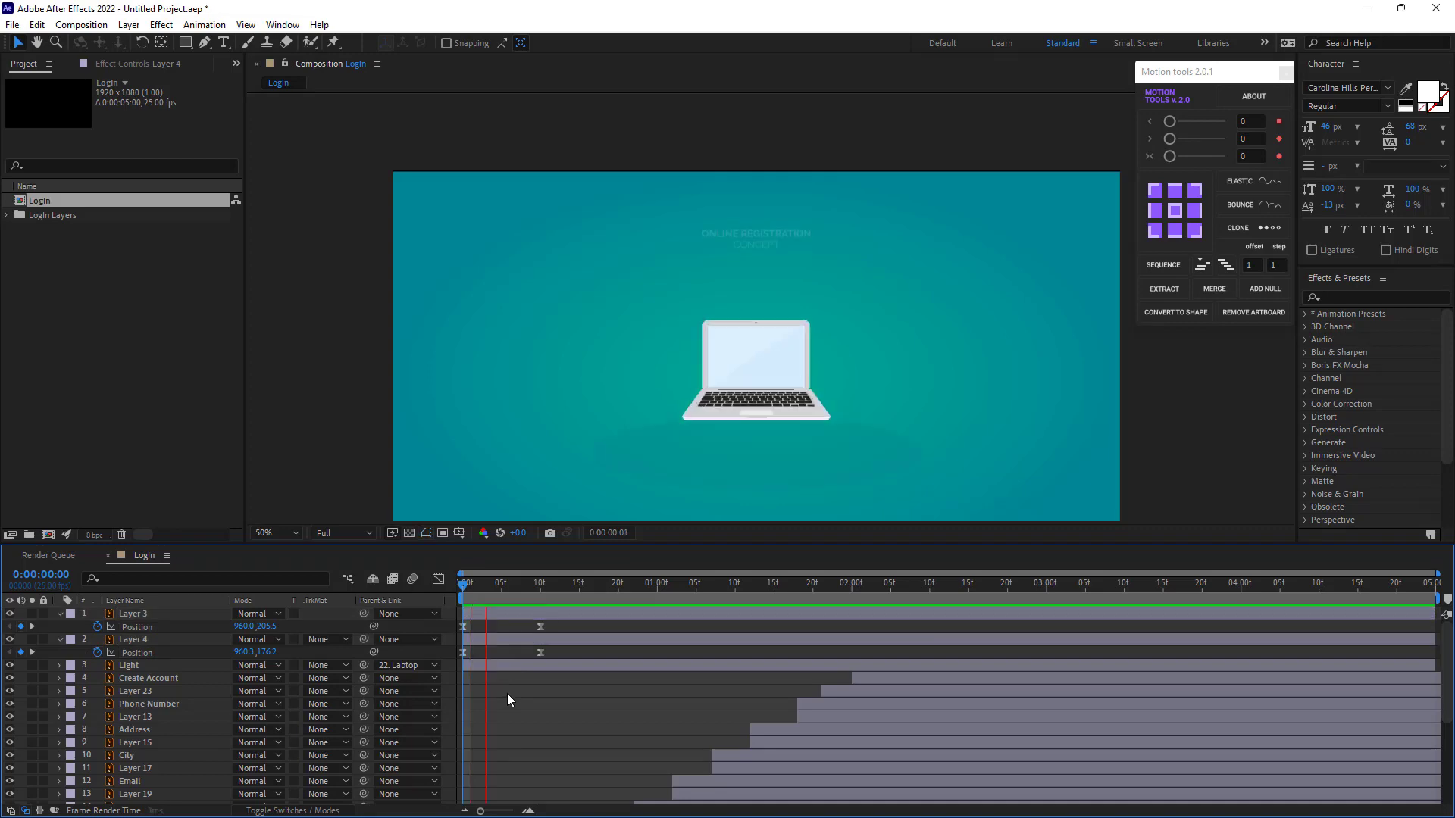
Move the ending Position and Opacity keyframes of Layer 3 and Layer 4 to 0:00:00:24
{"action": "left_click", "coordinate": [539, 593]}
{"action": "left_click", "coordinate": [551, 627]}
{"action": "left_click", "coordinate": [550, 641], "text": "shift"}
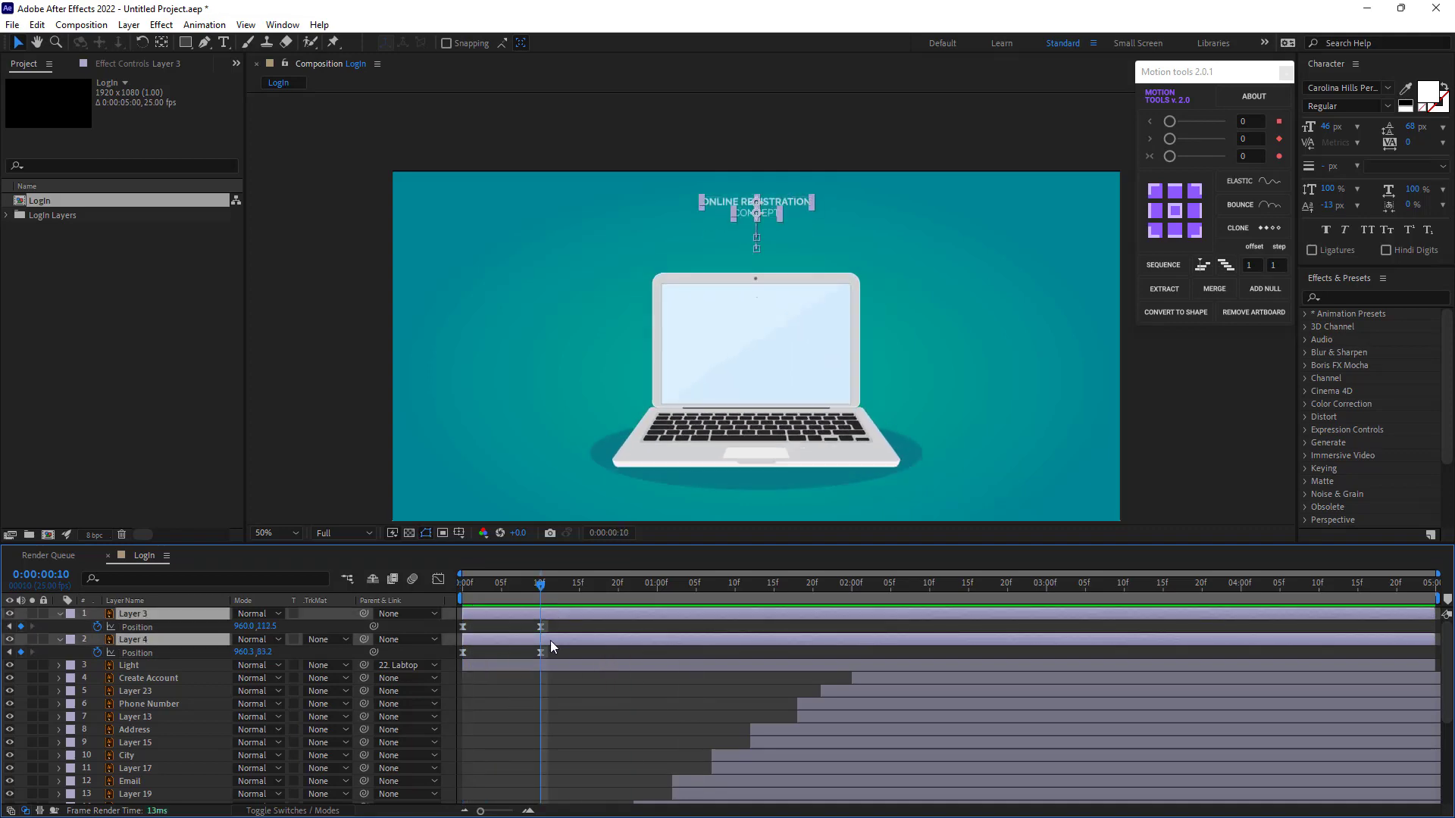
{"action": "key", "text": "shift+t"}
{"action": "left_click_drag", "start_coordinate": [570, 630], "coordinate": [650, 676]}
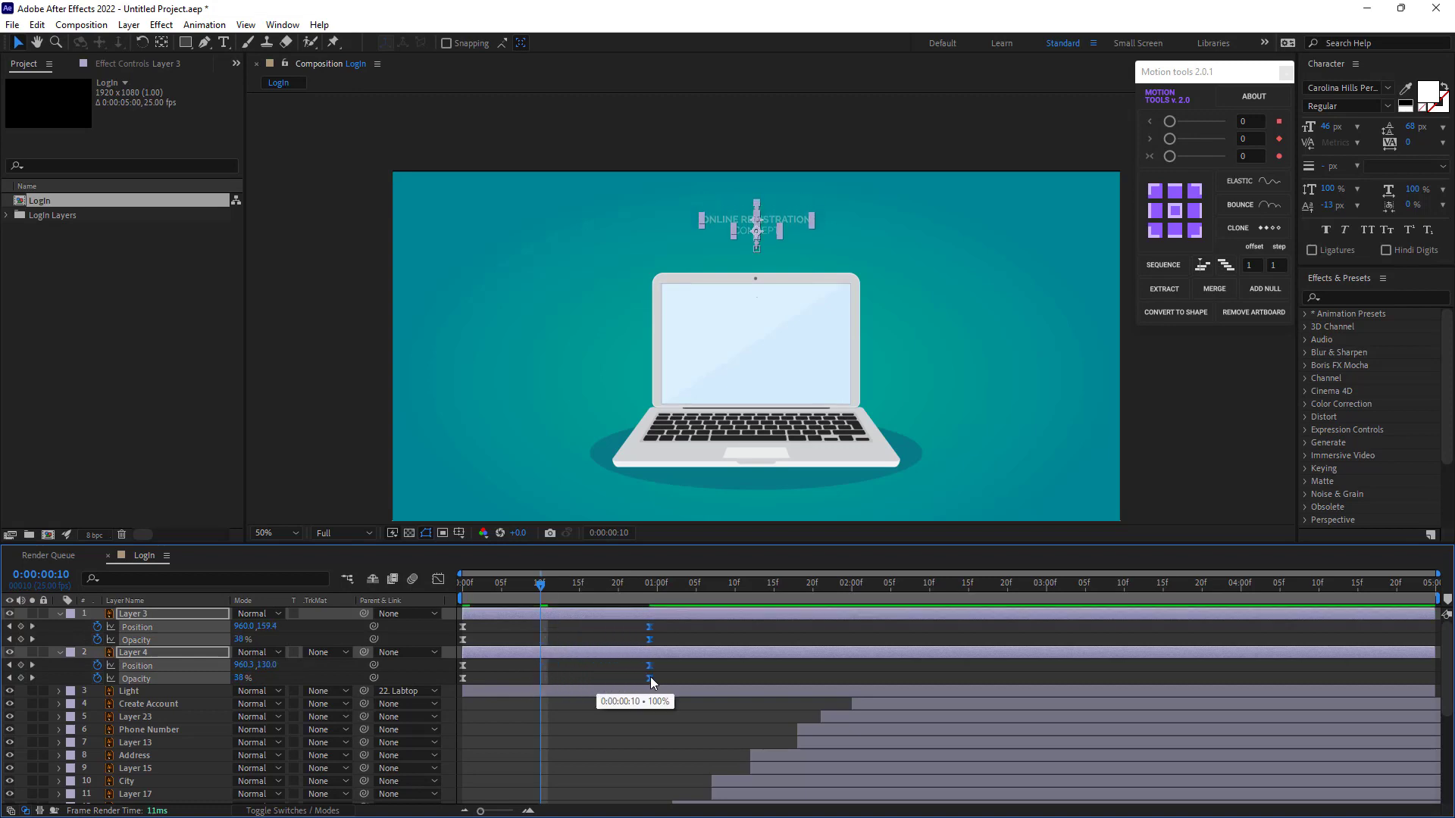
{"action": "left_click", "coordinate": [623, 674]}
Delay Layer 3 so it starts at 0:00:00:06, behind Layer 4, and preview the staggered titles
{"action": "left_click", "coordinate": [530, 652]}
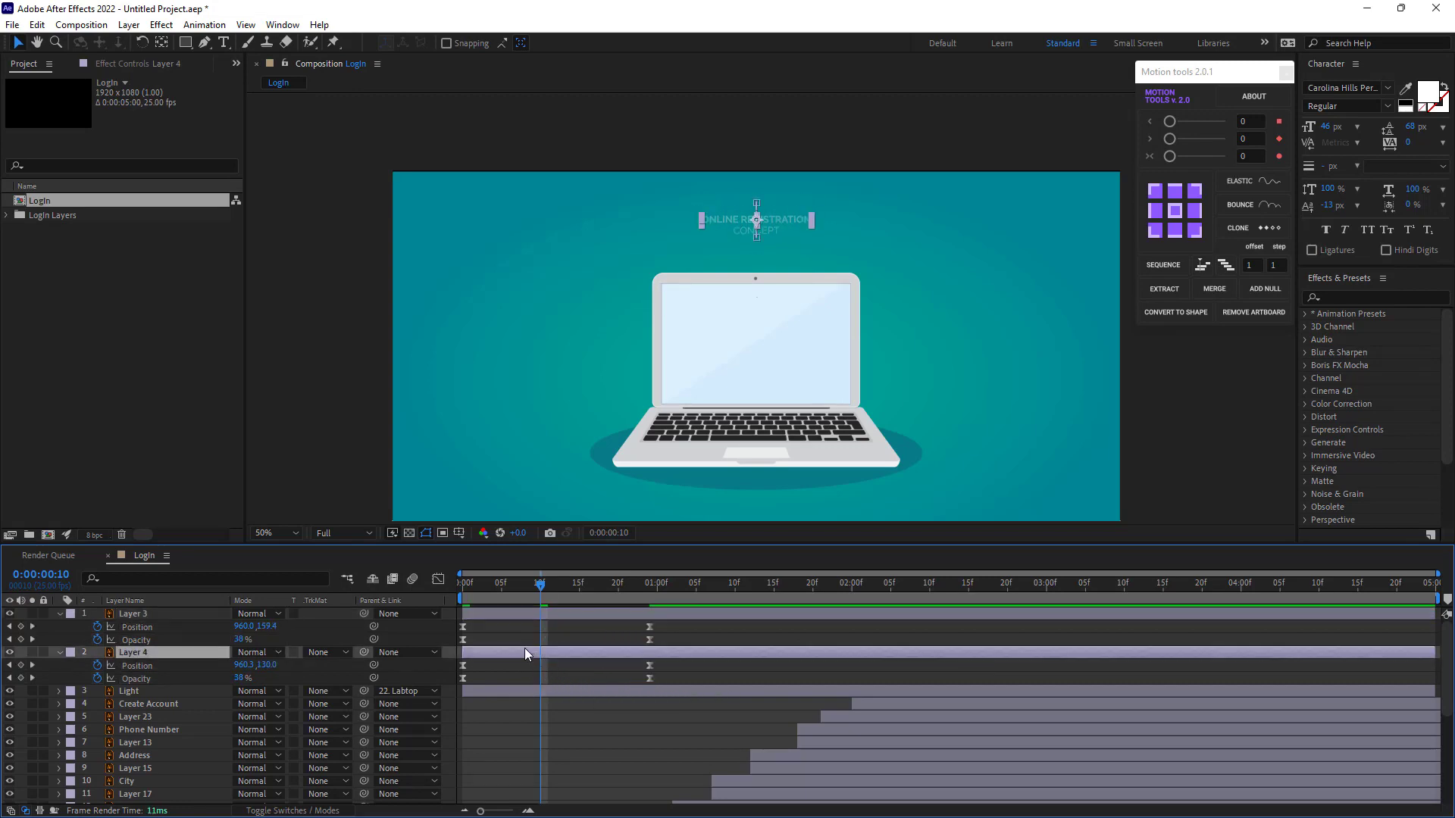
{"action": "left_click", "coordinate": [495, 612]}
{"action": "left_click_drag", "start_coordinate": [487, 612], "coordinate": [411, 597]}
{"action": "key", "text": "space"}
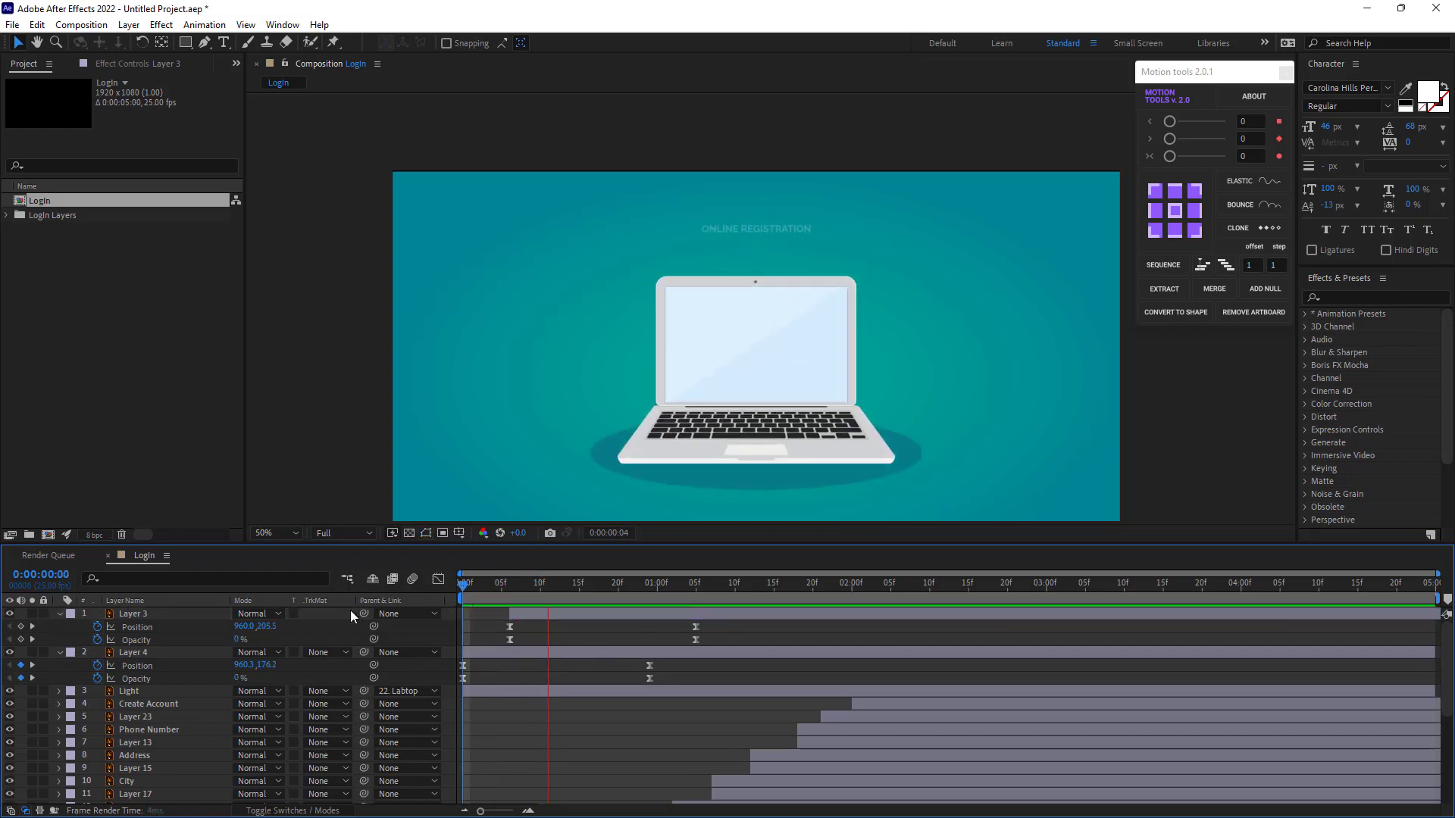
Reshape Layer 3's Position speed curve so its speed peaks early and slows gradually towards the last keyframe
{"action": "left_click", "coordinate": [572, 595]}
{"action": "left_click_drag", "start_coordinate": [569, 594], "coordinate": [477, 627]}
{"action": "left_click", "coordinate": [682, 619]}
{"action": "key", "text": "shift+F3"}
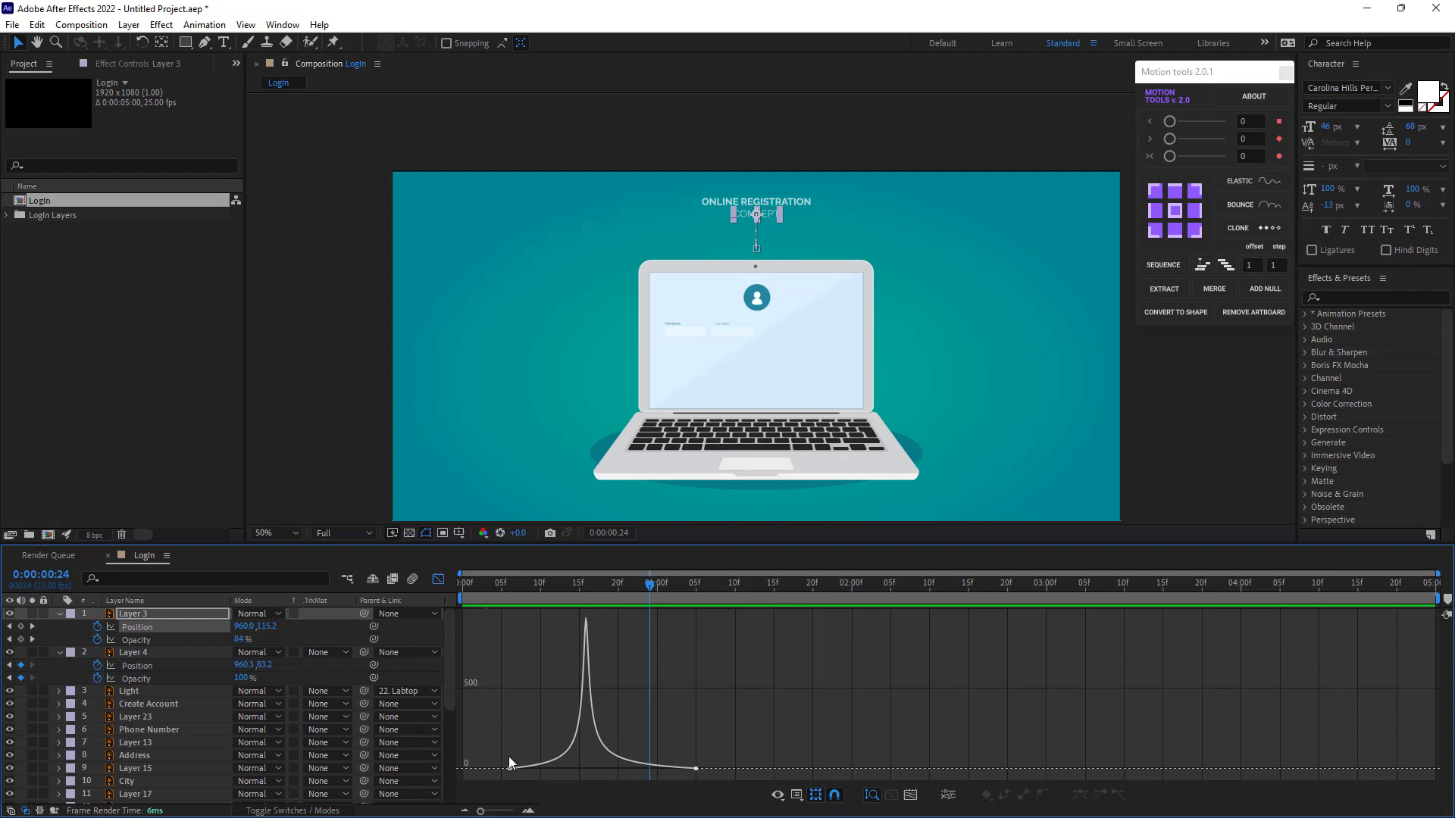
{"action": "mouse_move", "coordinate": [508, 756]}
{"action": "left_mouse_down"}
{"action": "mouse_move", "coordinate": [563, 774]}
{"action": "mouse_move", "coordinate": [520, 768]}
{"action": "left_mouse_up"}
{"action": "left_click_drag", "start_coordinate": [727, 756], "coordinate": [607, 780]}
{"action": "left_click", "coordinate": [606, 769]}
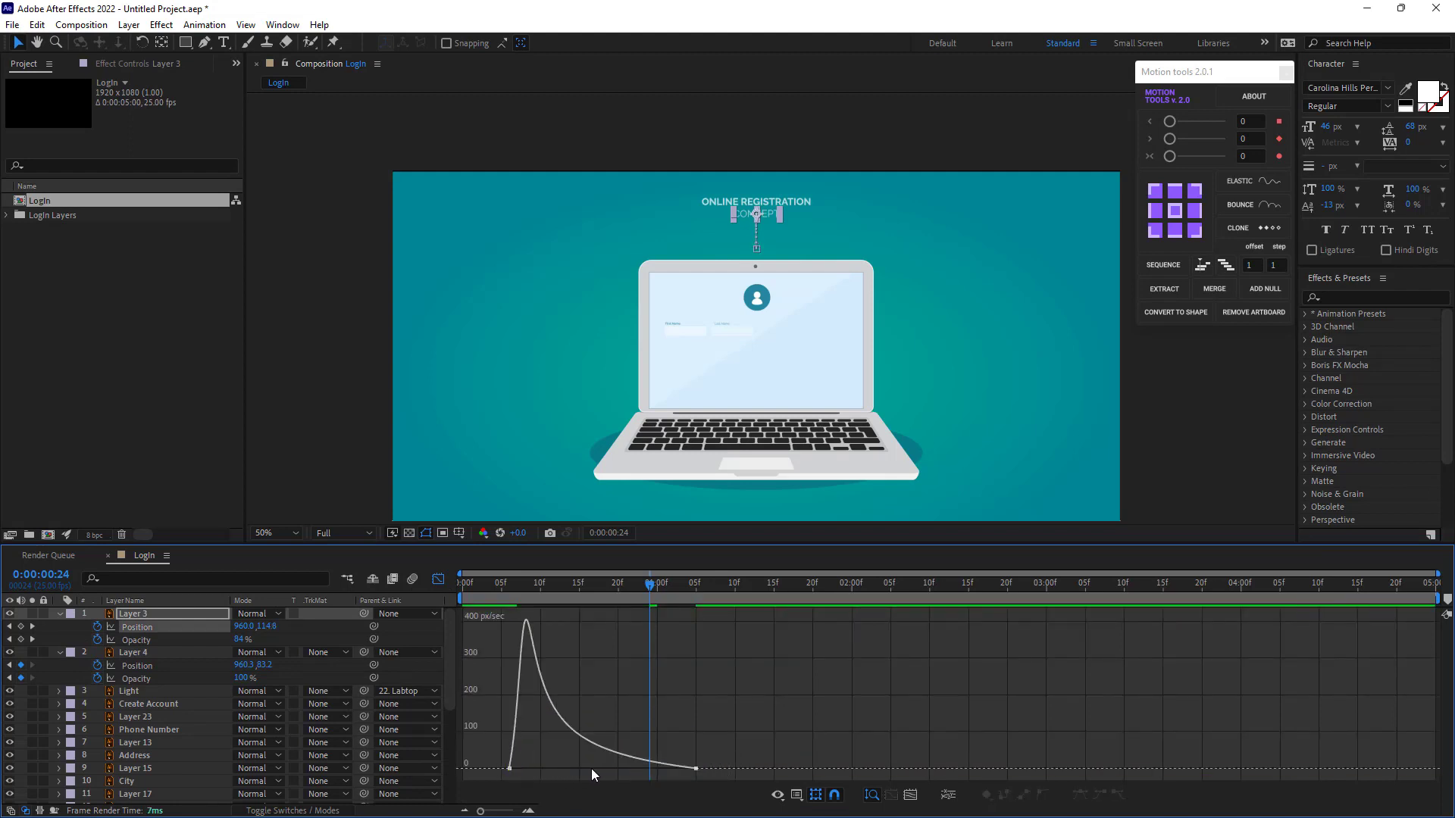
{"action": "left_click_drag", "start_coordinate": [736, 753], "coordinate": [581, 771]}
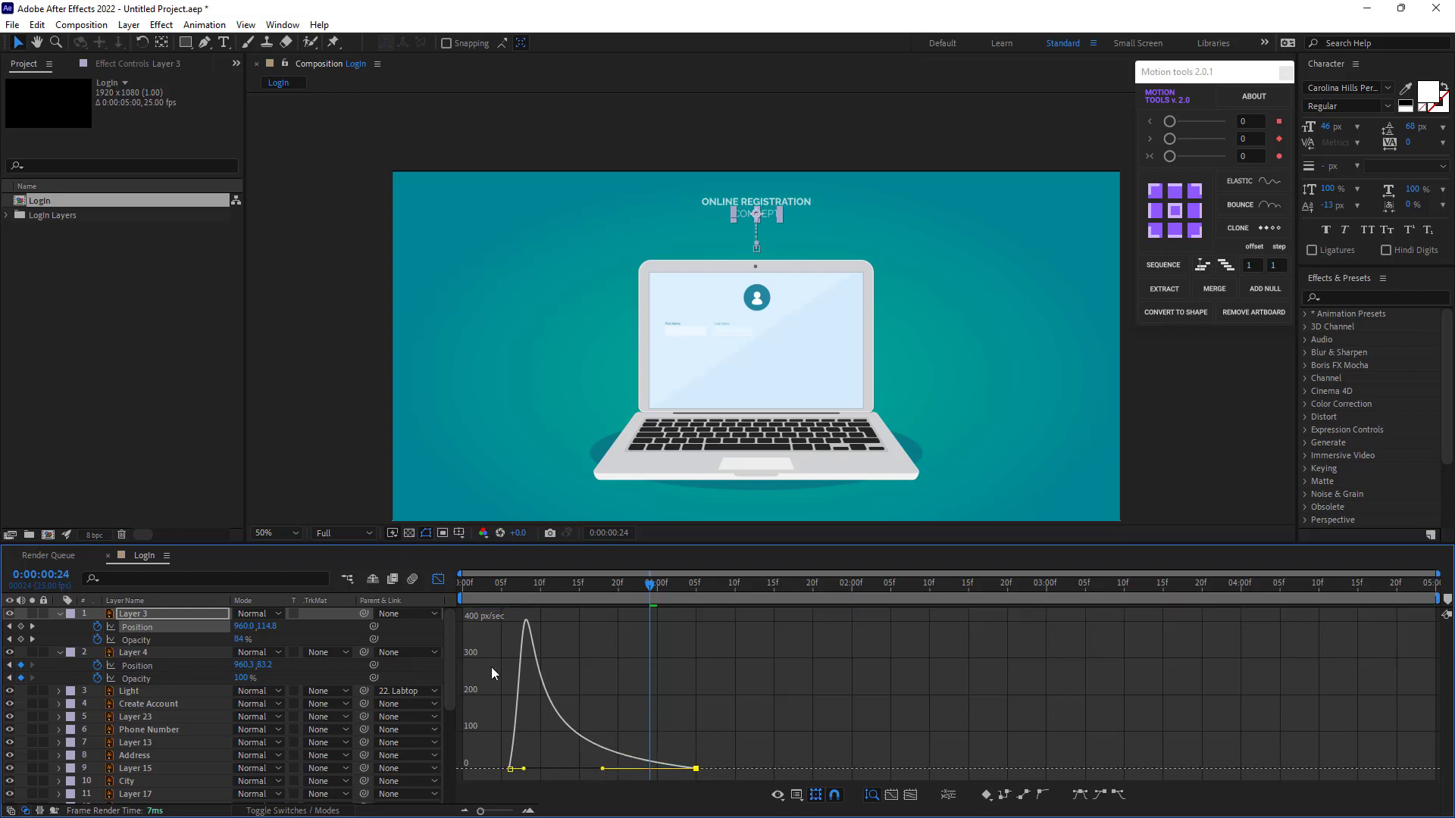
Reshape Layer 4's Position speed curve to an early peak with a long slowdown, and return to the layer bars
{"action": "left_click", "coordinate": [438, 580]}
{"action": "left_click", "coordinate": [551, 654]}
{"action": "left_click_drag", "start_coordinate": [653, 670], "coordinate": [448, 638]}
{"action": "left_click", "coordinate": [438, 580]}
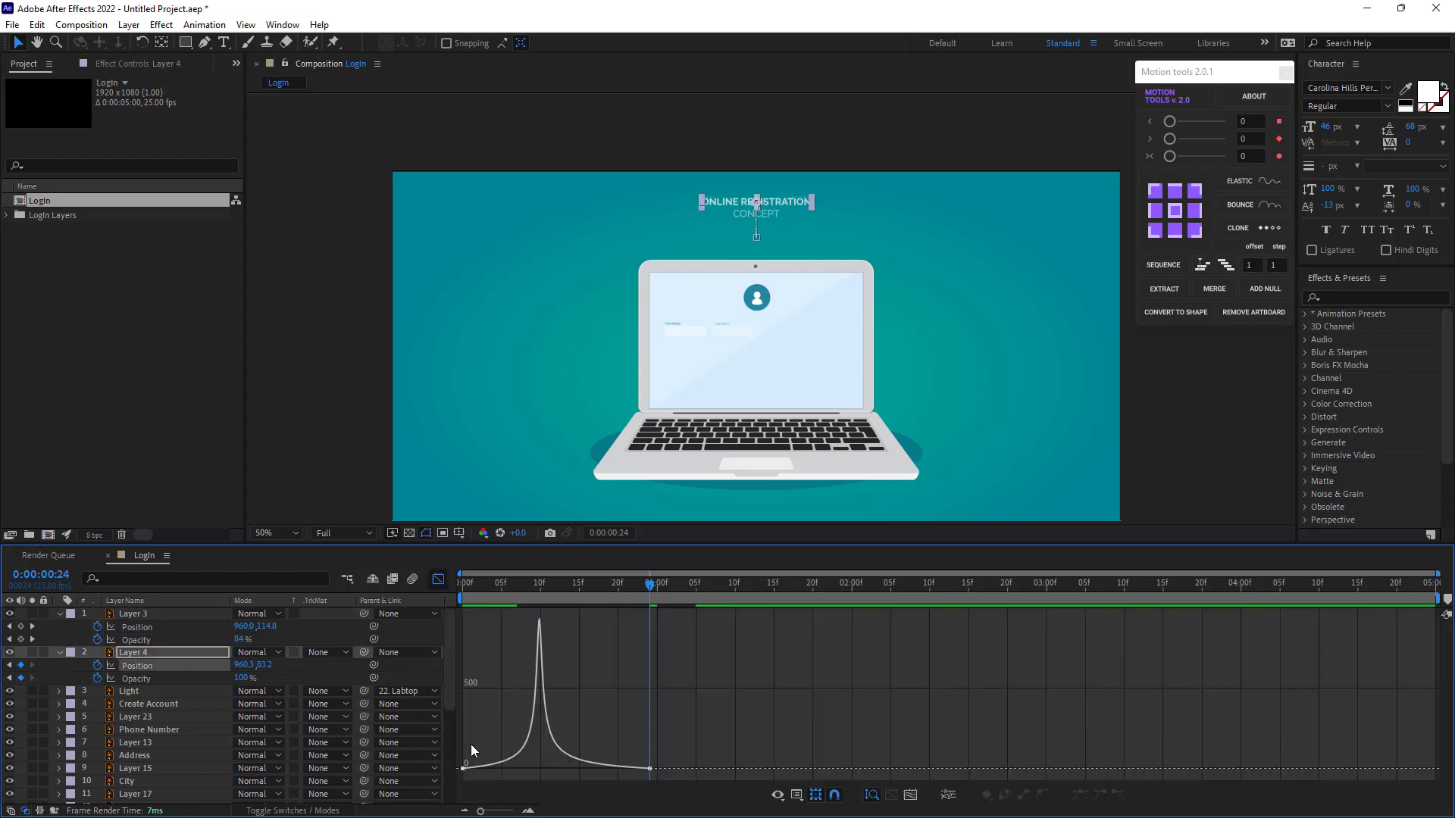
{"action": "left_click", "coordinate": [511, 768]}
{"action": "left_click_drag", "start_coordinate": [535, 769], "coordinate": [486, 770]}
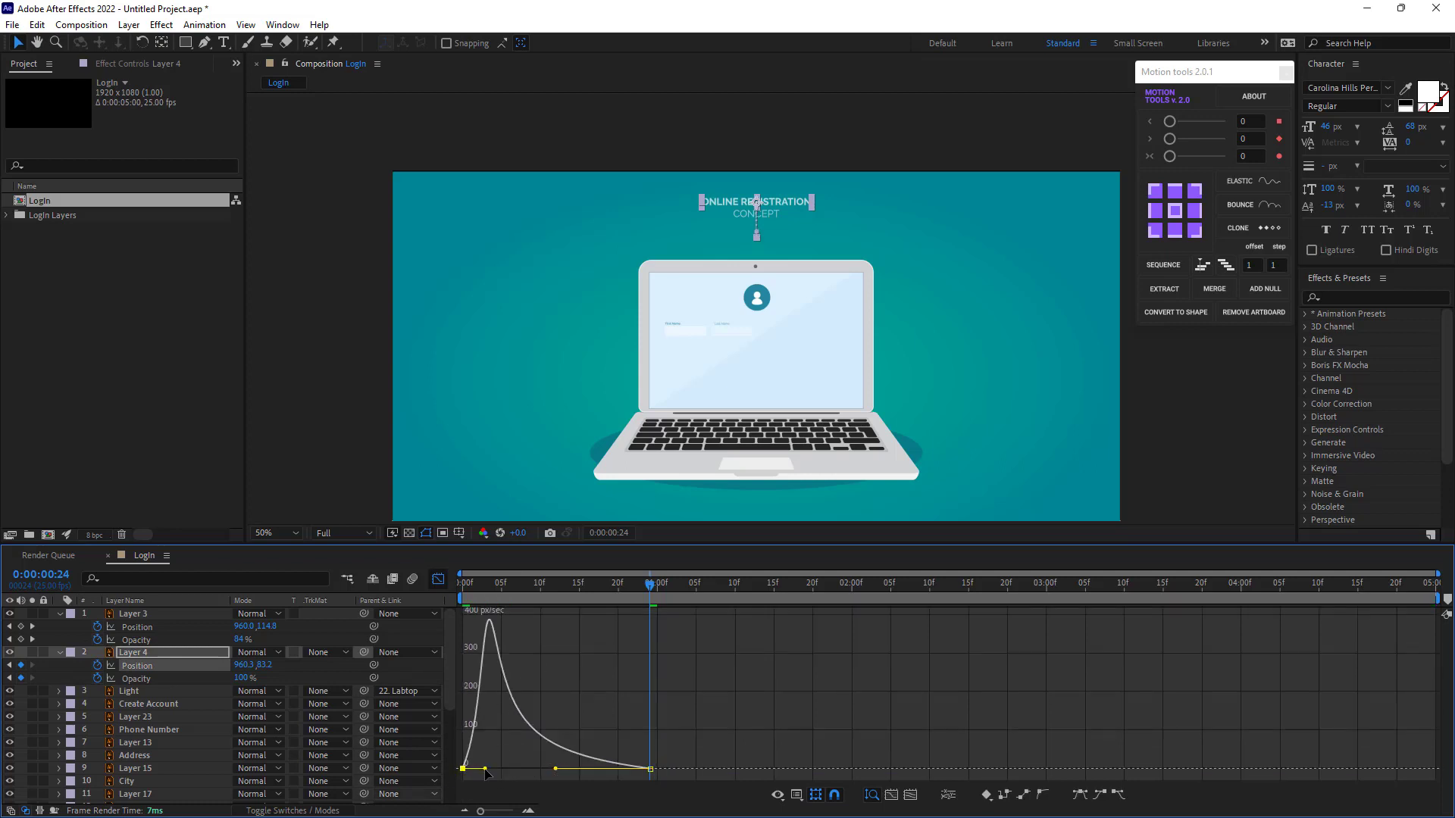
{"action": "key", "text": "shift+F3"}
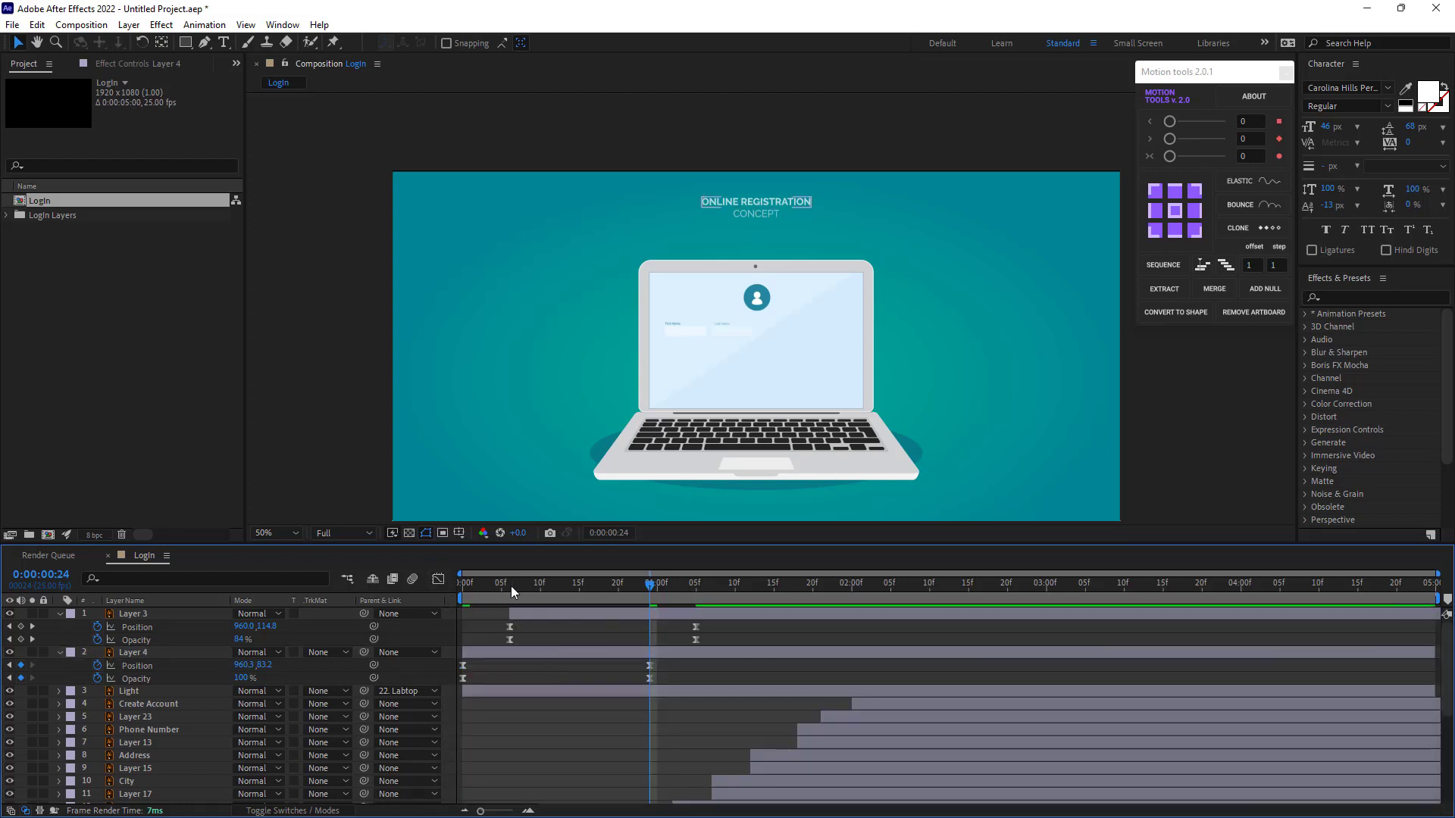
Preview the adjusted title animation from the beginning of the composition
{"action": "left_click_drag", "start_coordinate": [511, 585], "coordinate": [378, 602]}
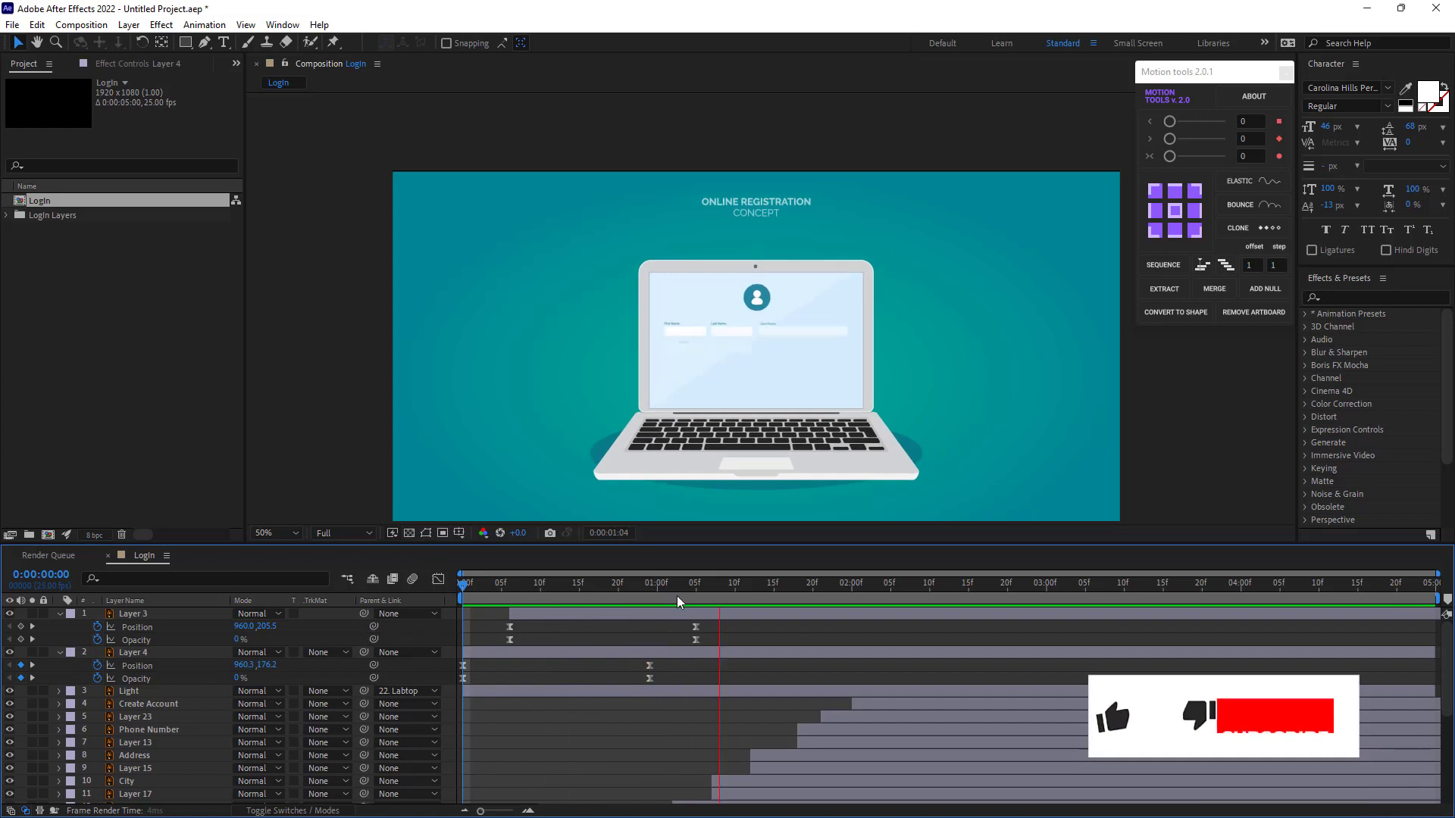
{"action": "left_click_drag", "start_coordinate": [681, 595], "coordinate": [401, 625]}
{"action": "key", "text": "space"}
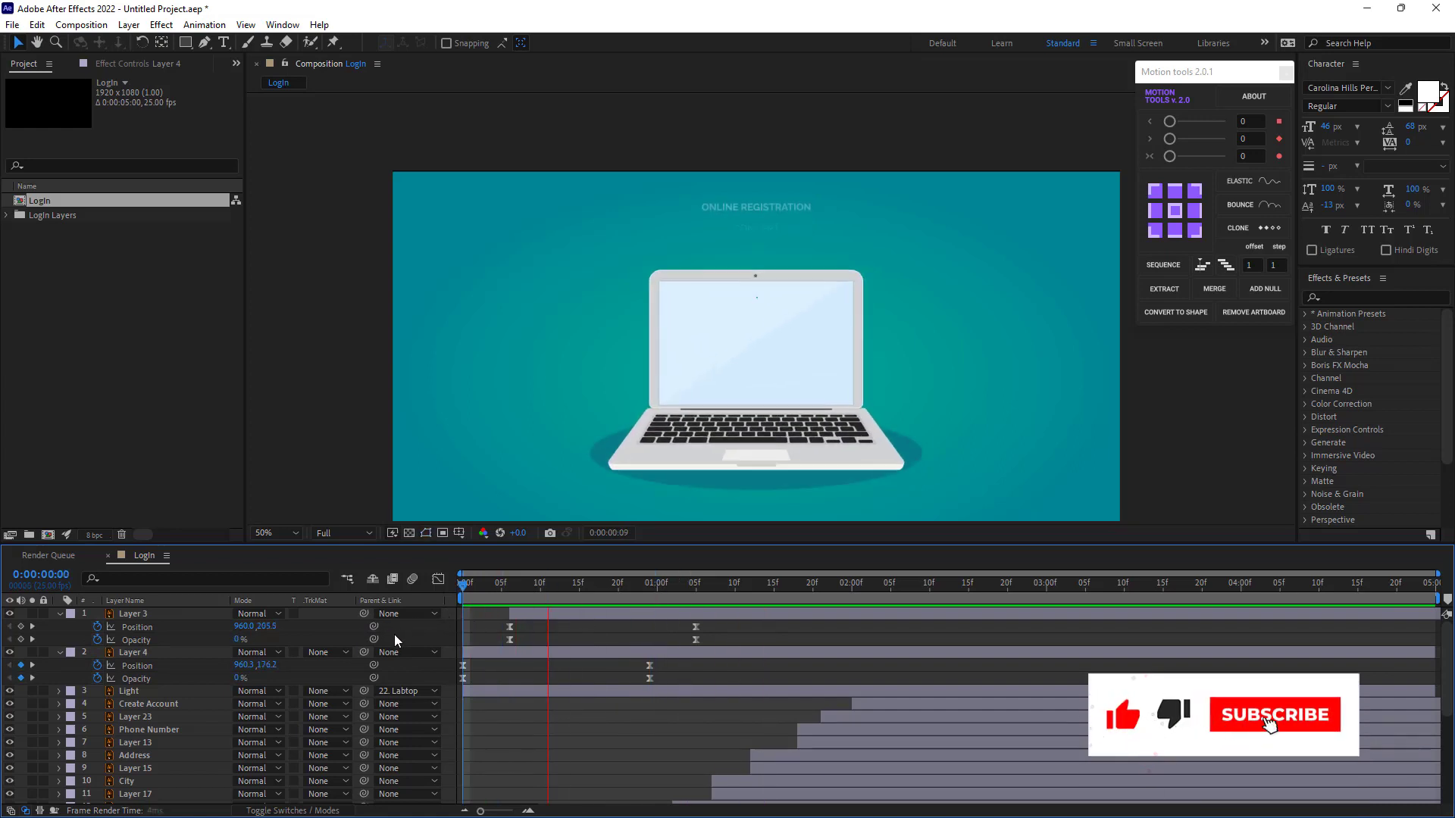
{"action": "left_click", "coordinate": [661, 611]}
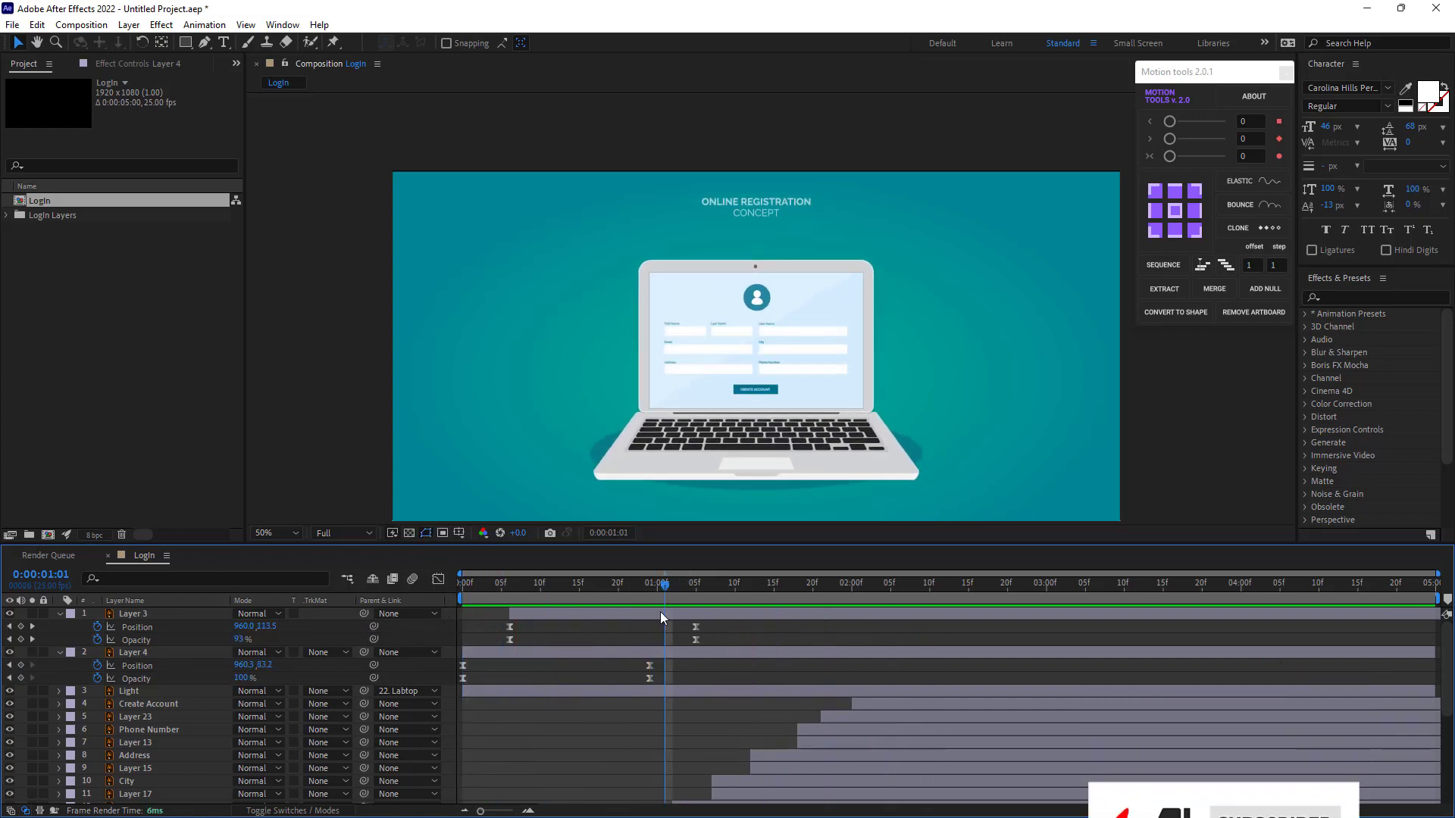
Collapse the title layers' keyframed properties, bring the whole composition into view, and play the finished scene from the start
{"action": "key", "text": "u"}
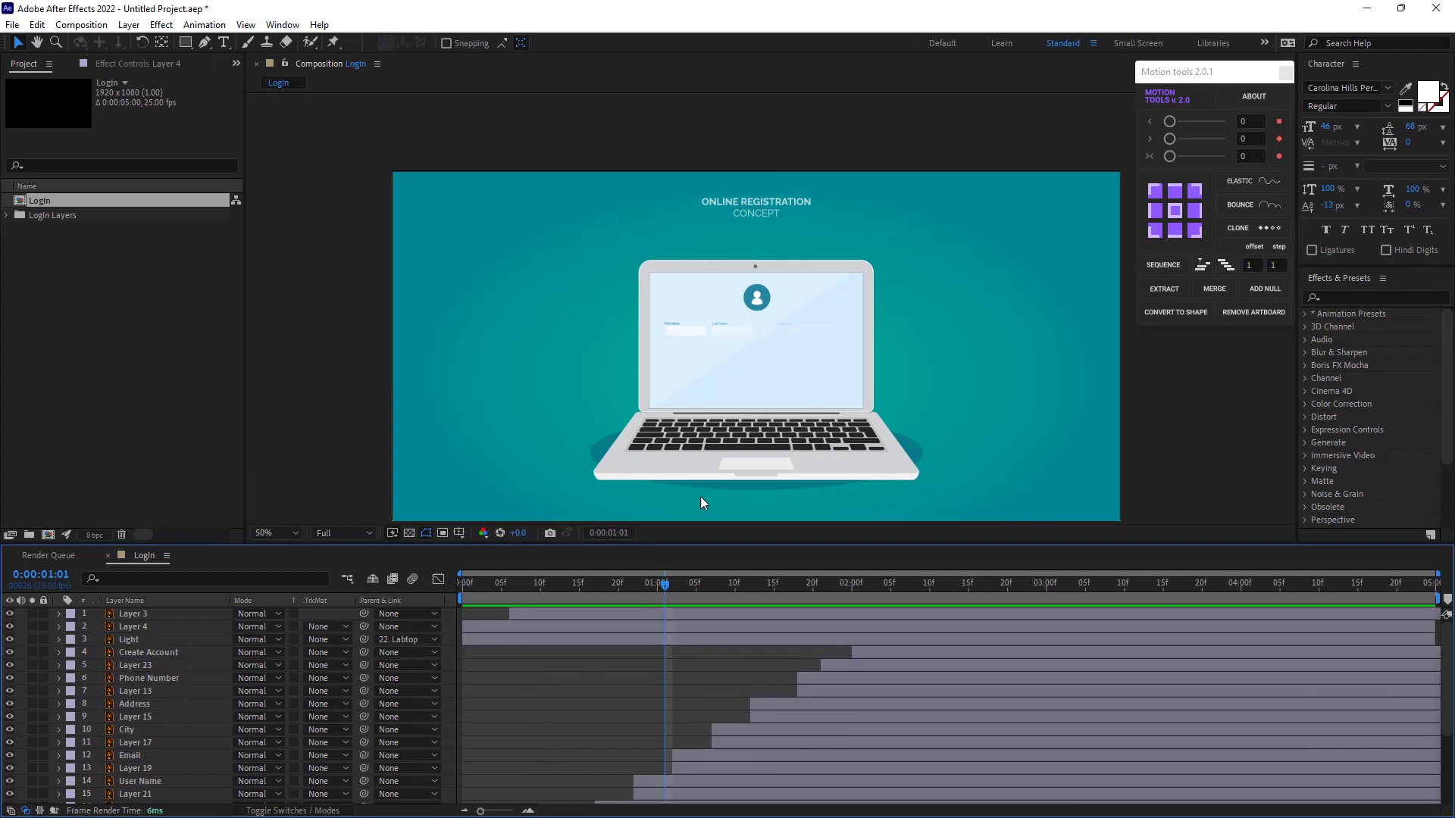
{"action": "left_click_drag", "start_coordinate": [754, 430], "coordinate": [707, 358]}
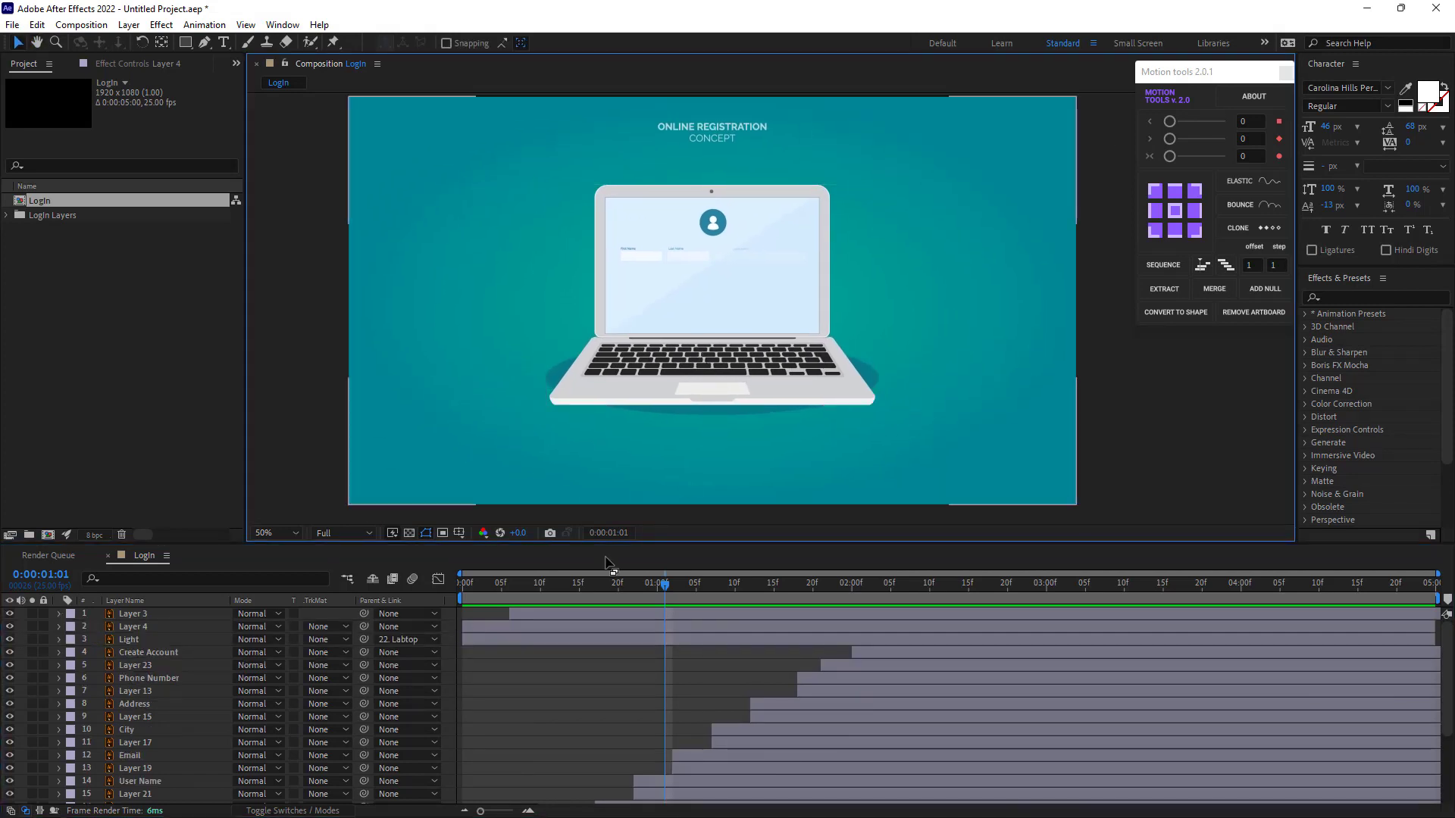
{"action": "left_click", "coordinate": [467, 594]}
{"action": "key", "text": "space"}
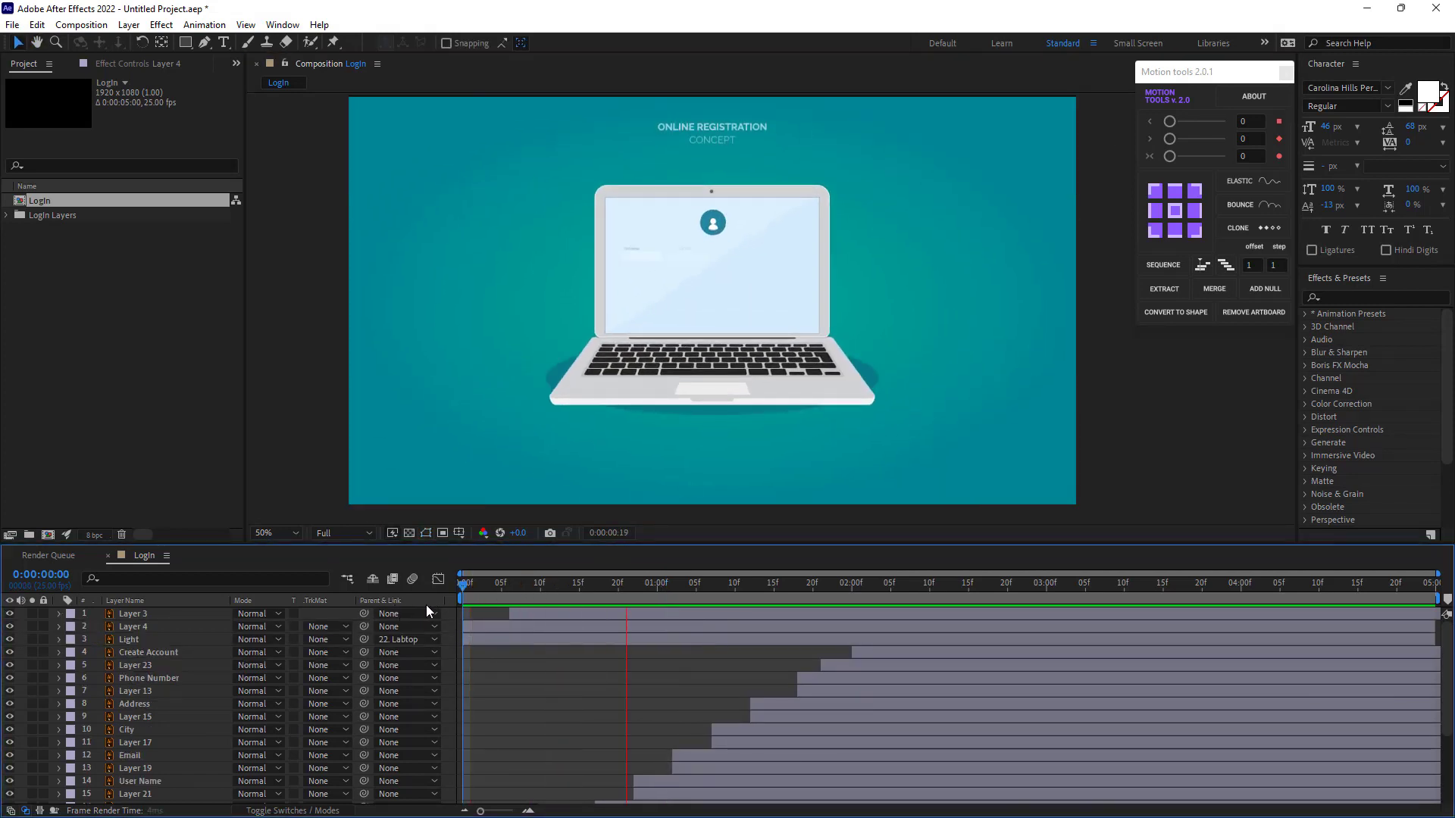